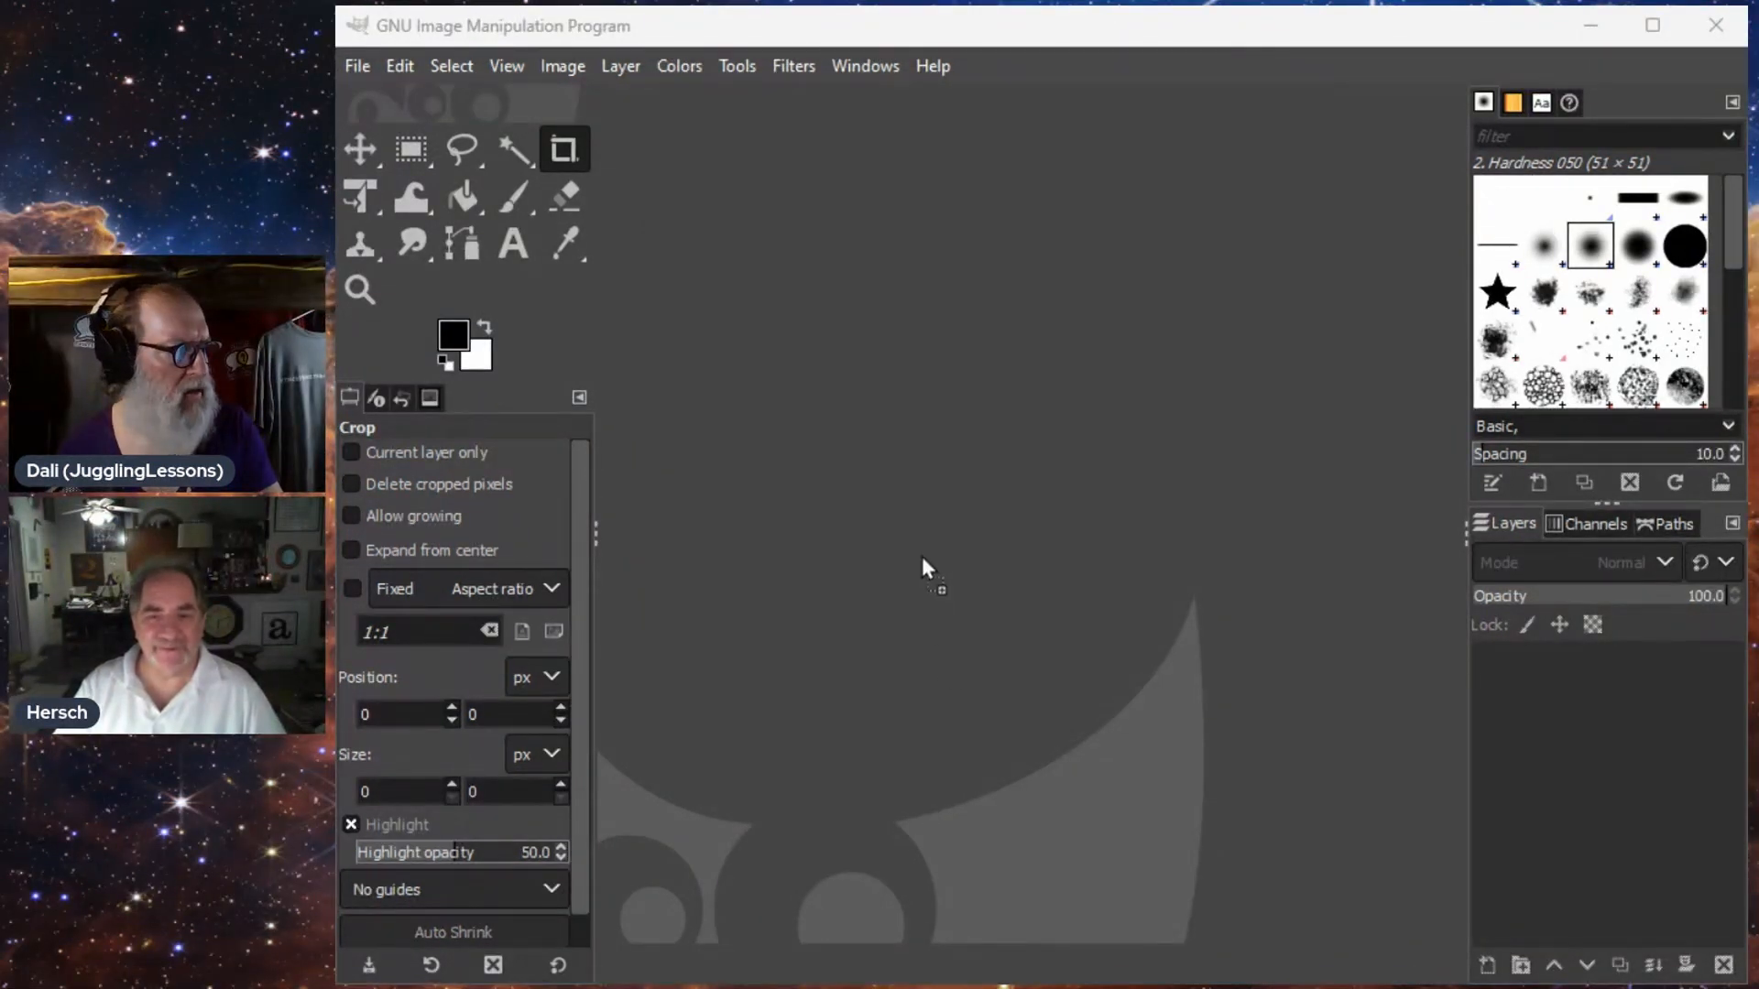
- Open the image CSULA Eagel Logo.jpg and bring its window to the front
click(1700, 841)
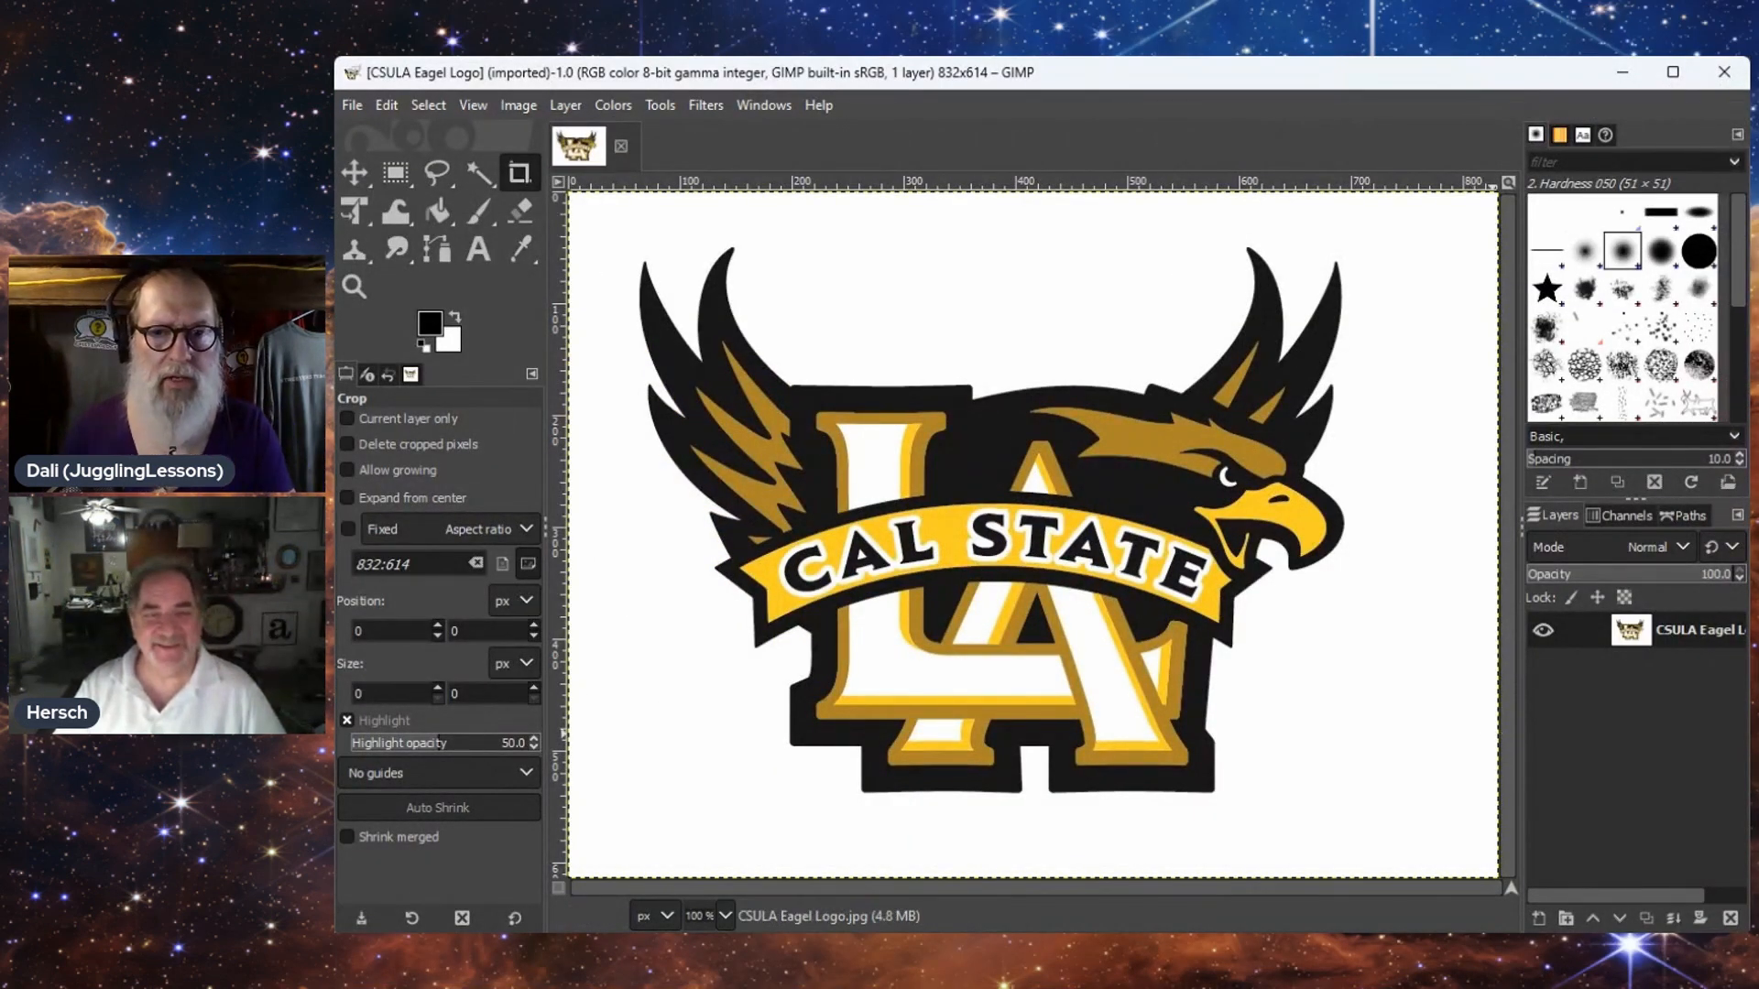
key(alt+Tab)
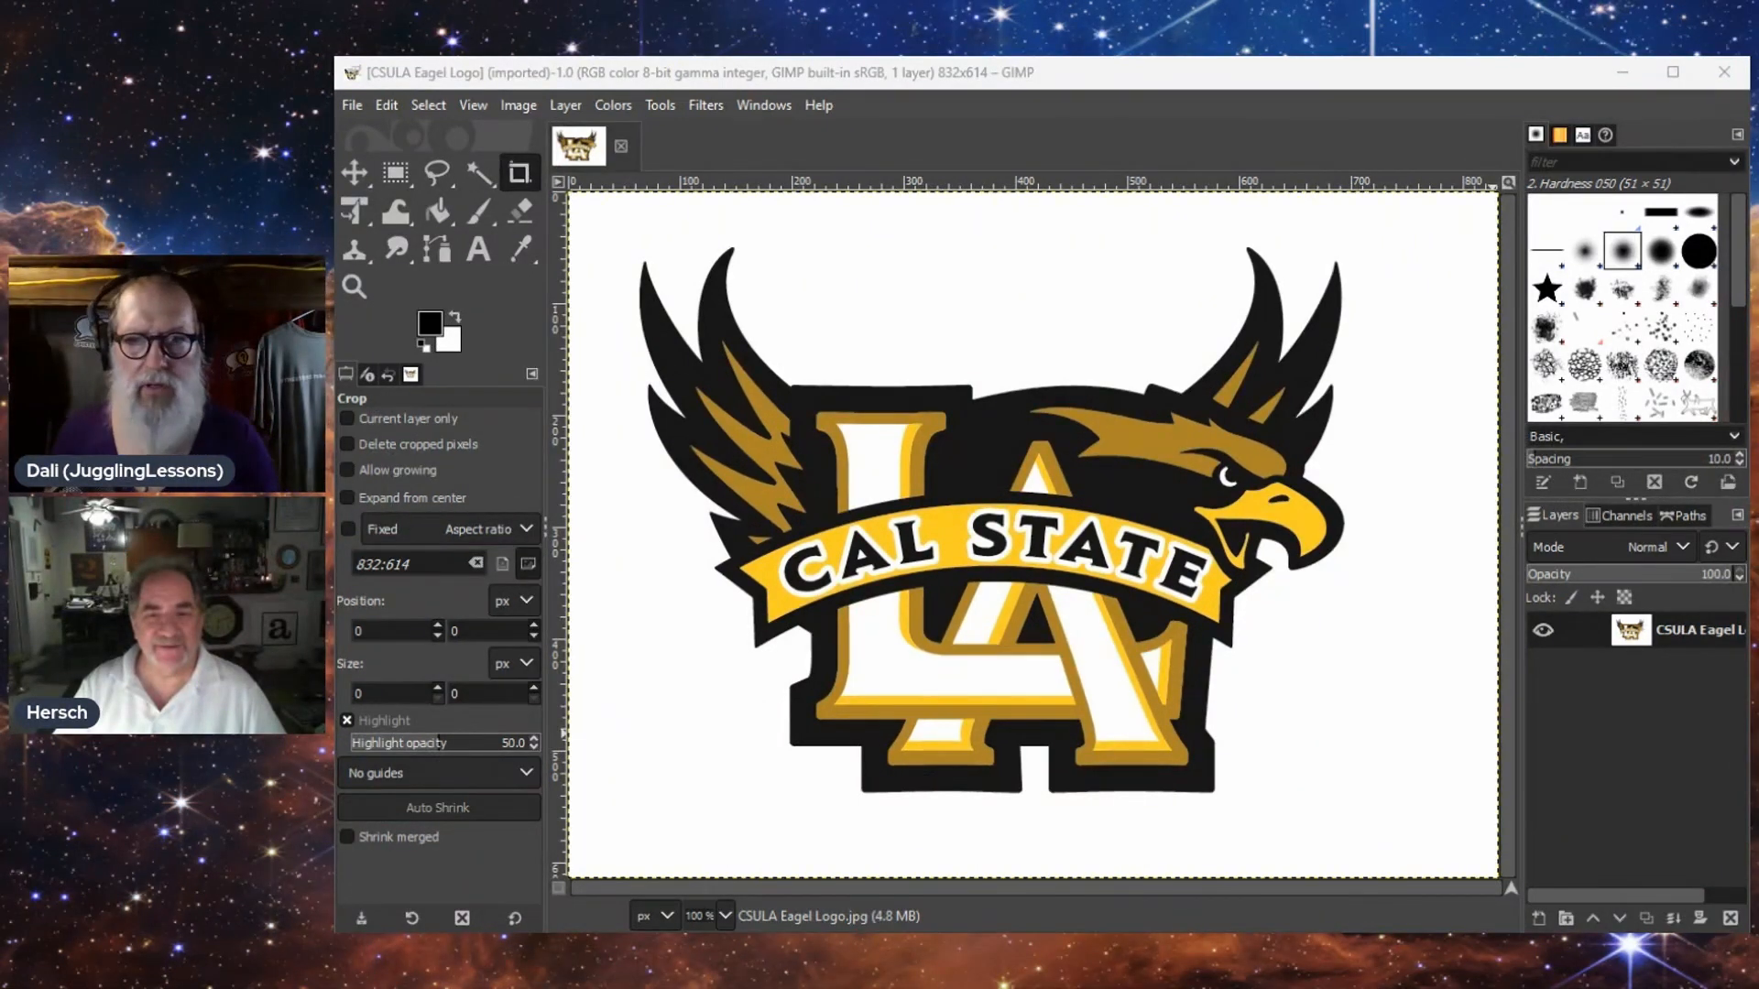
click(783, 87)
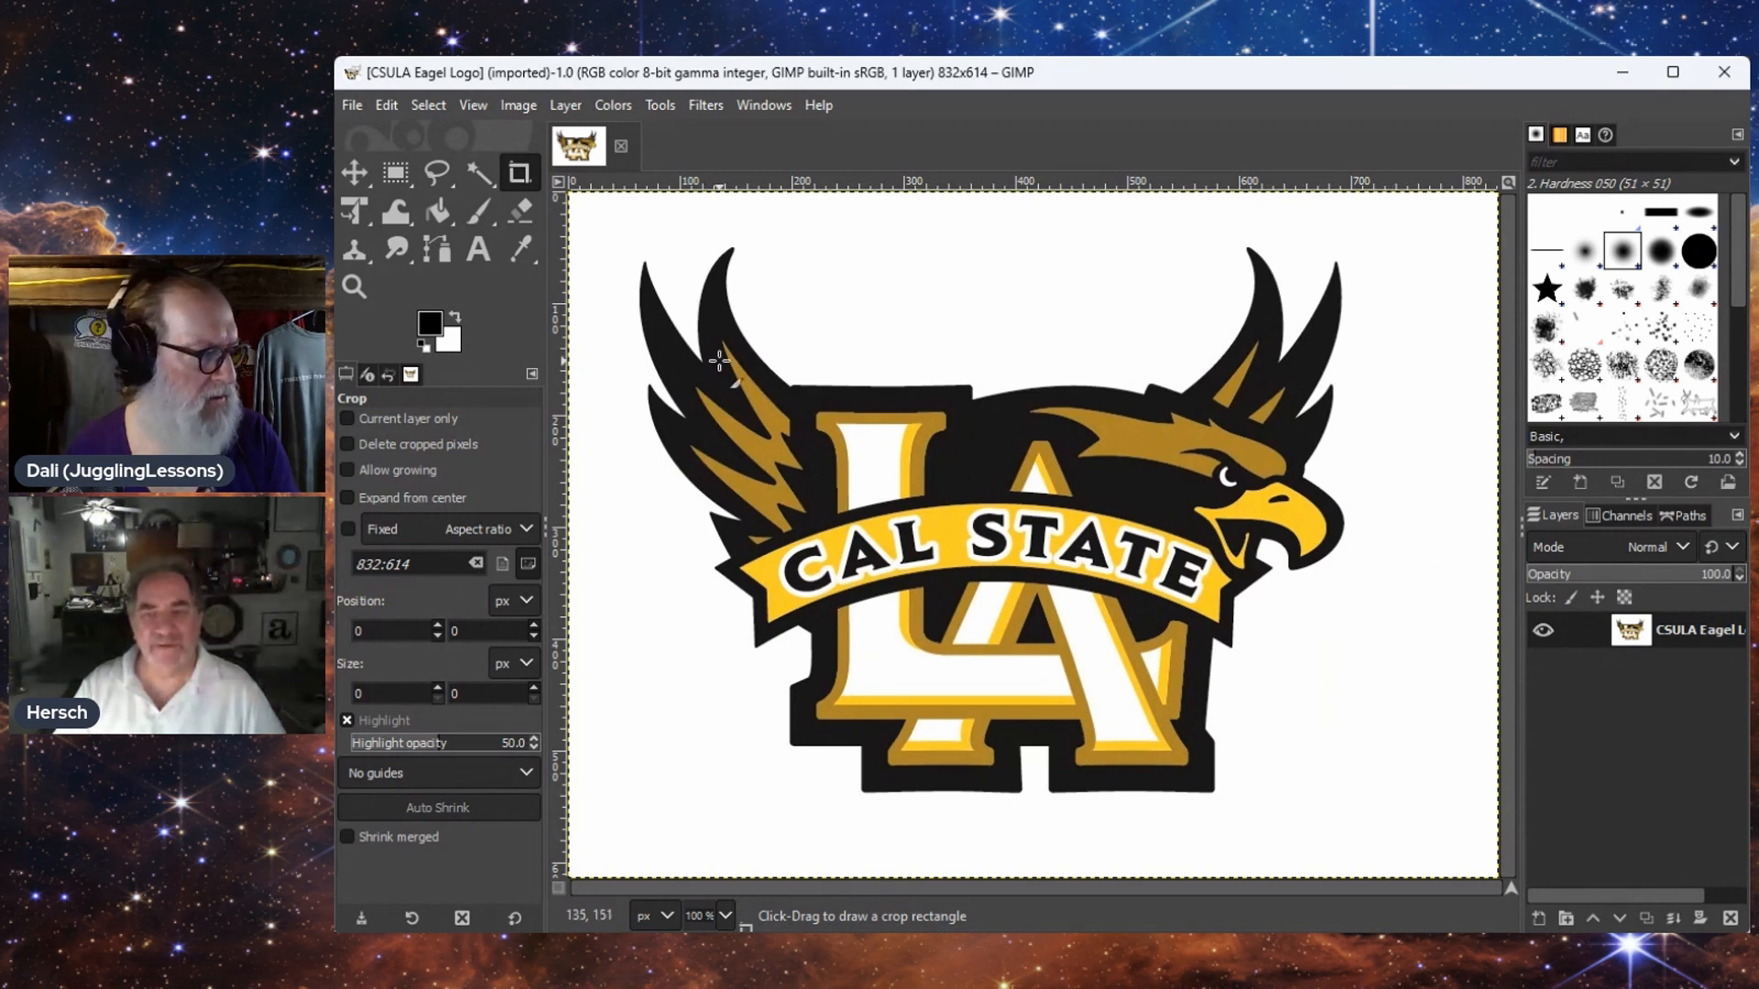
- Select the white background around the eagle logo with Fuzzy Select and delete it to transparency
click(481, 177)
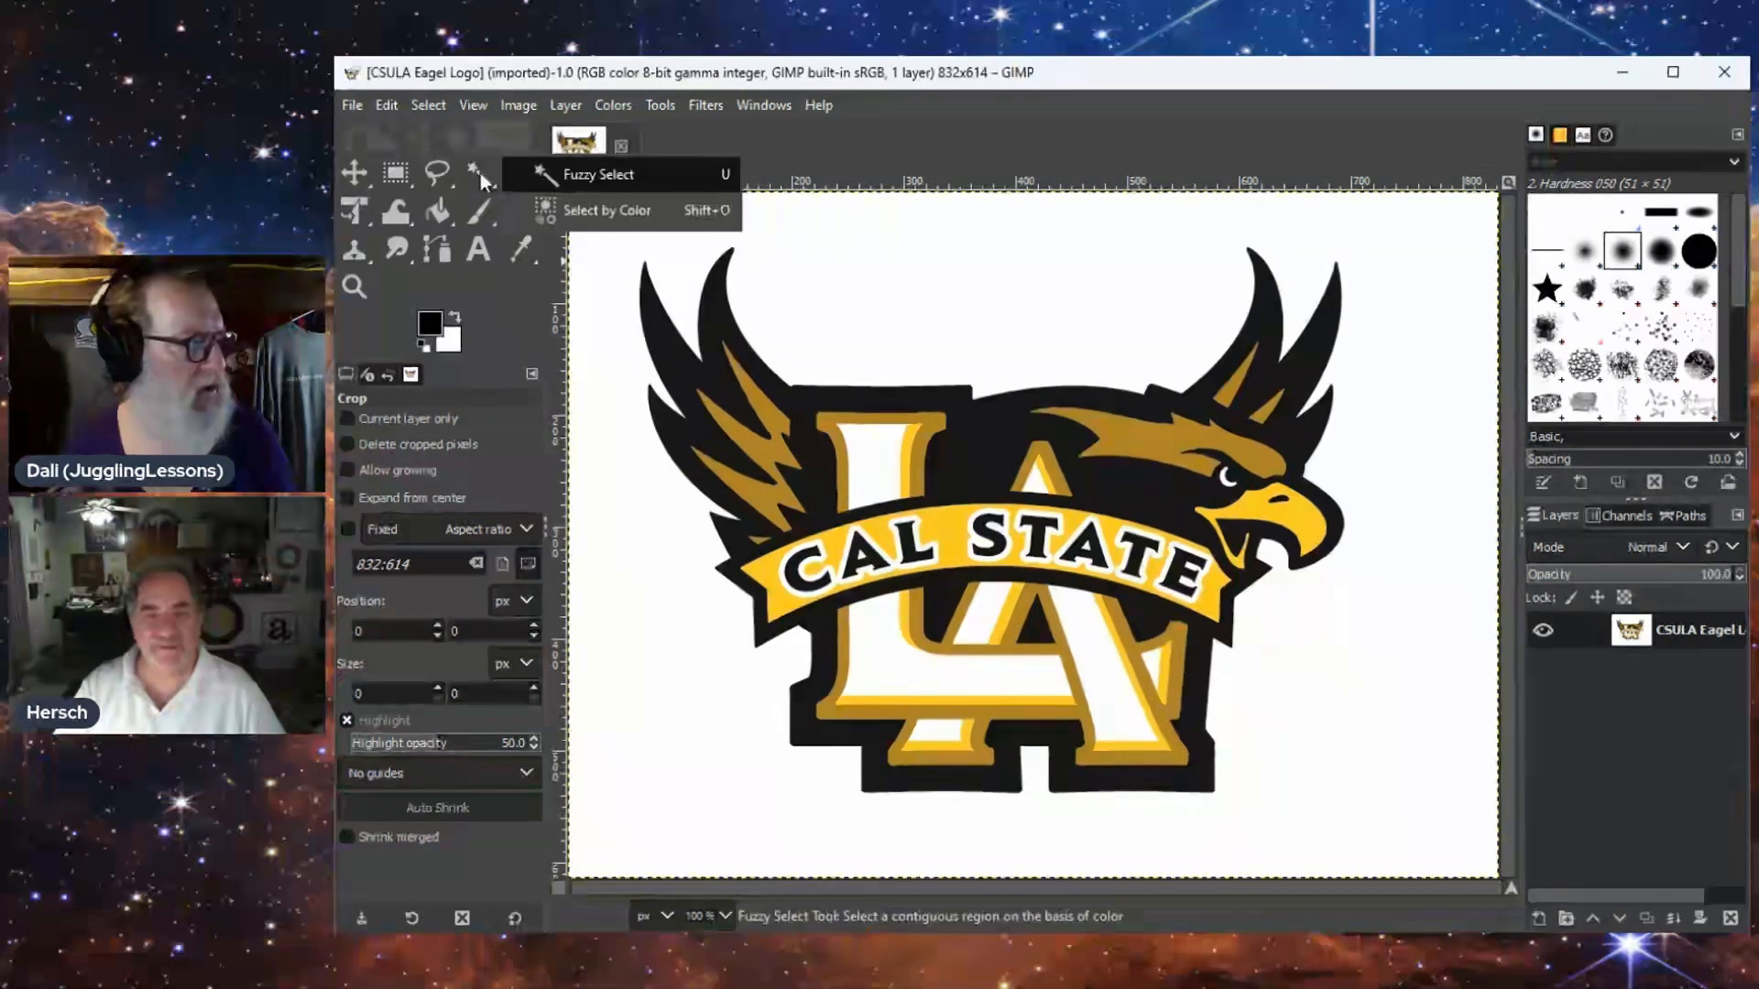
click(562, 174)
click(829, 247)
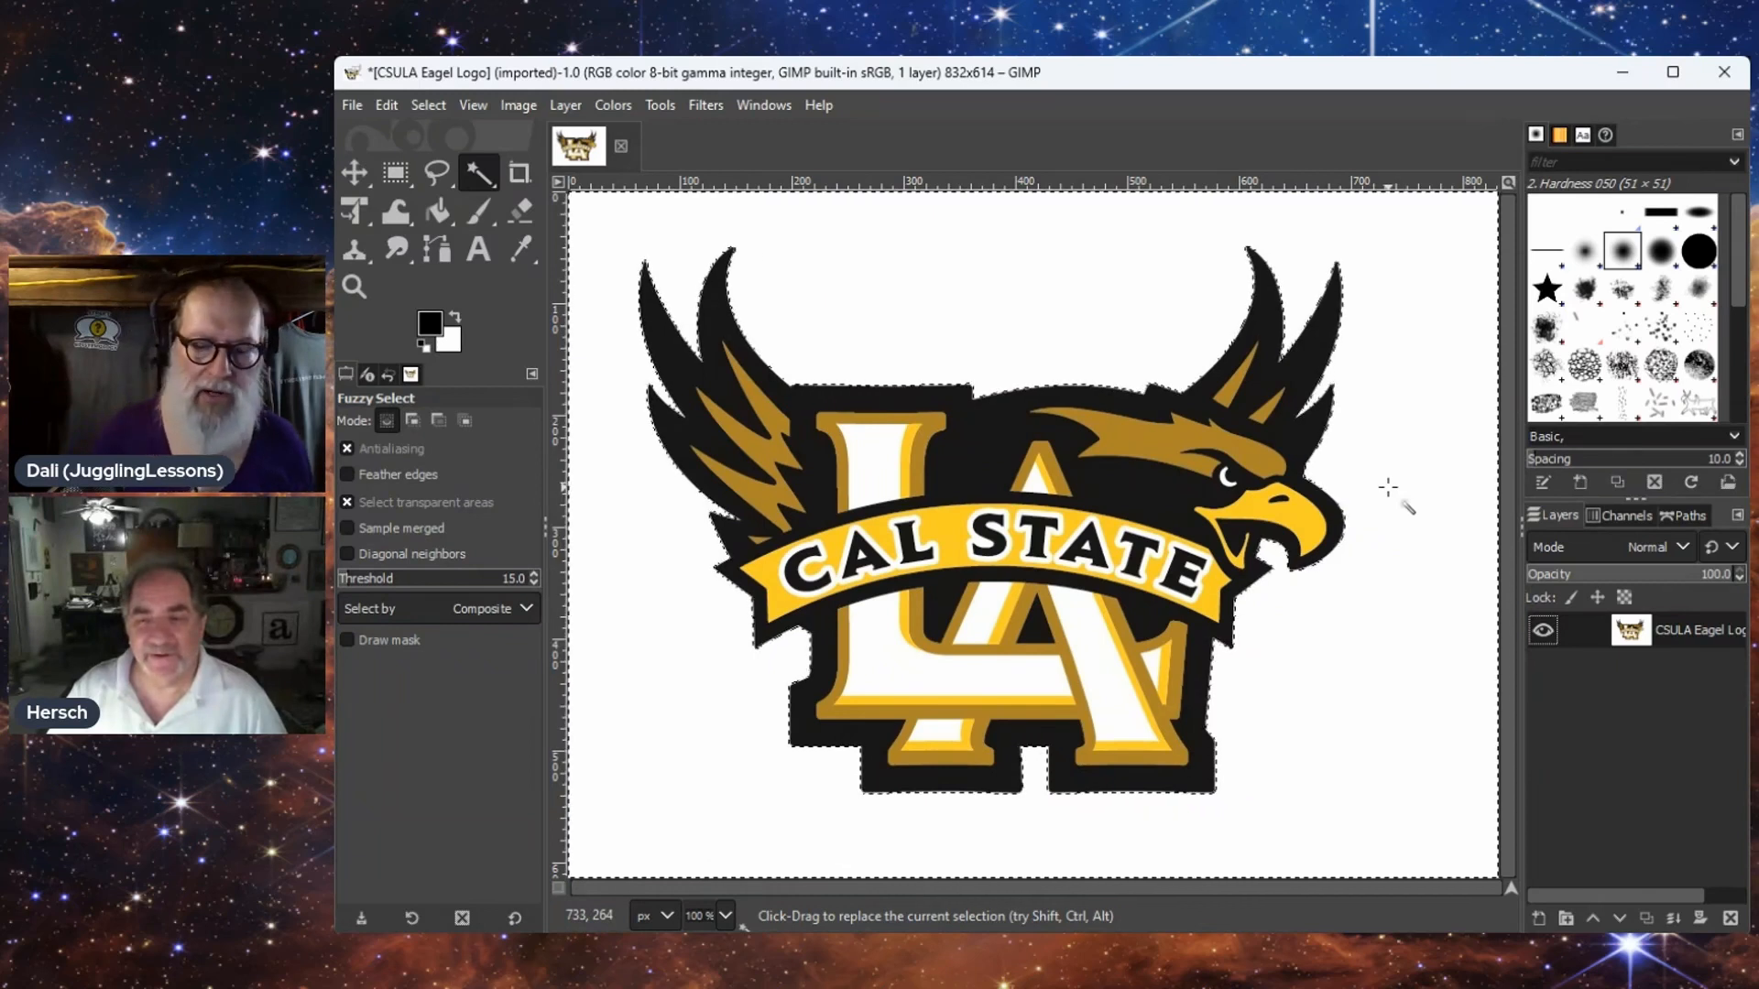
key(Delete)
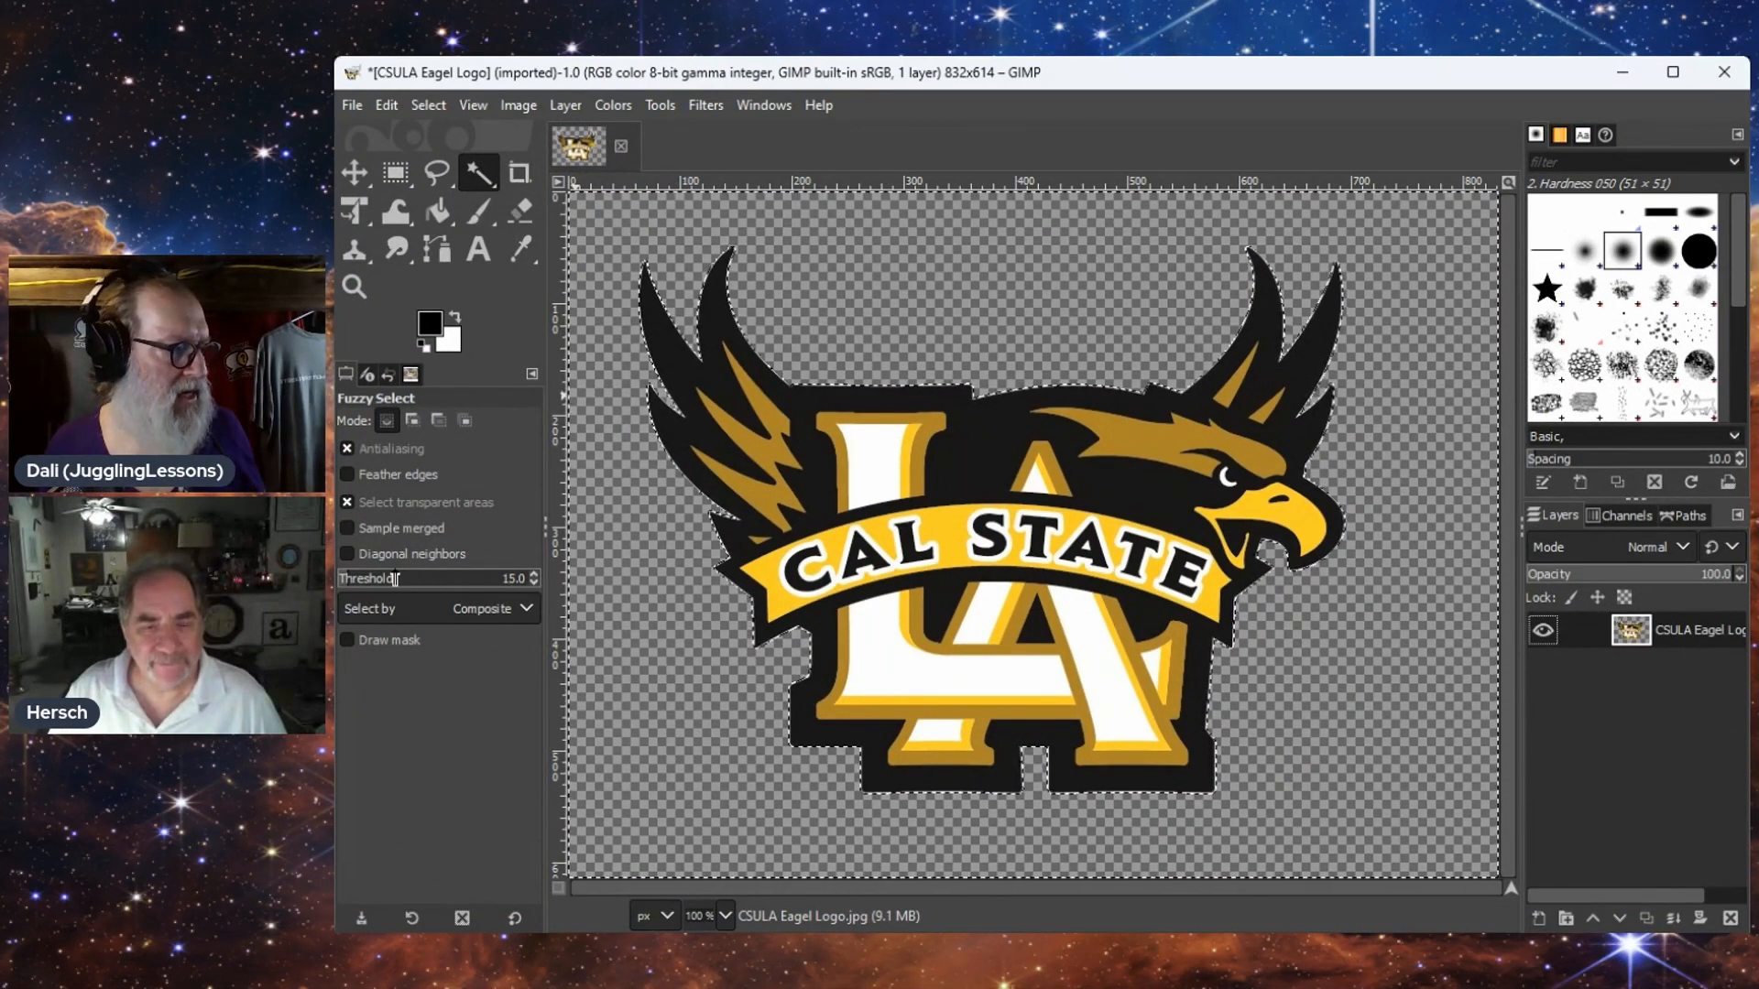
- Set the Fuzzy Select threshold to 13.5
click(522, 579)
drag(522, 595, 351, 590)
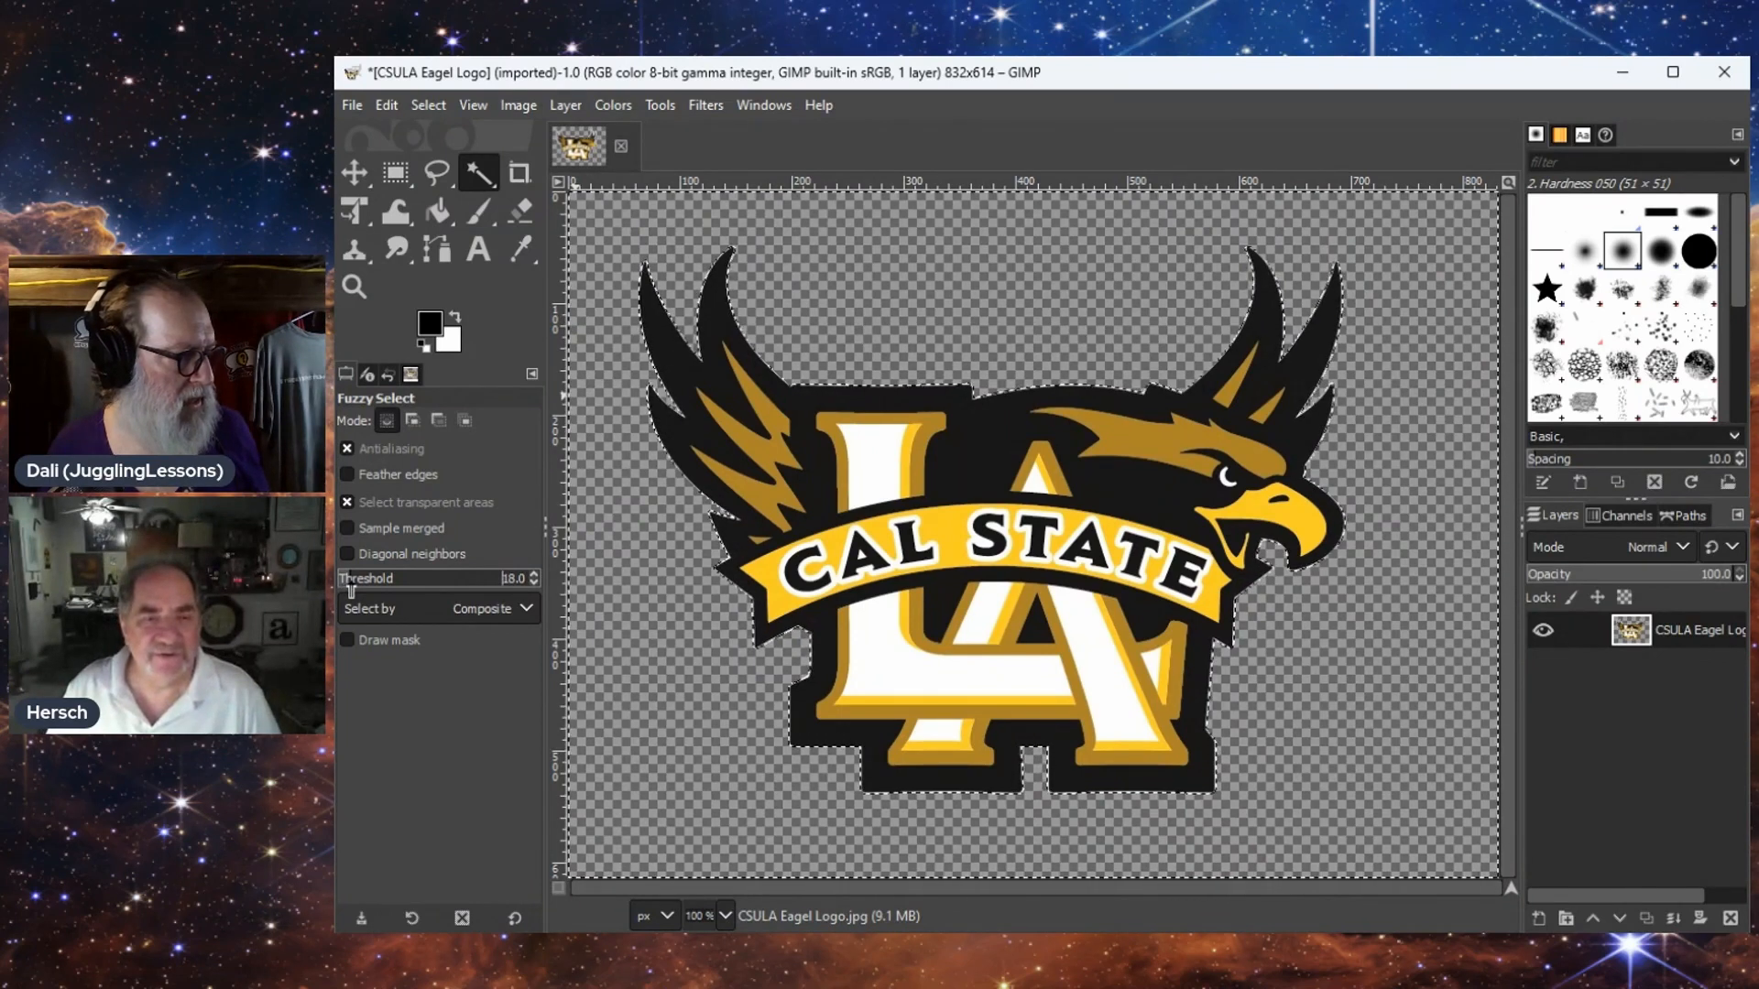
drag(351, 591, 347, 588)
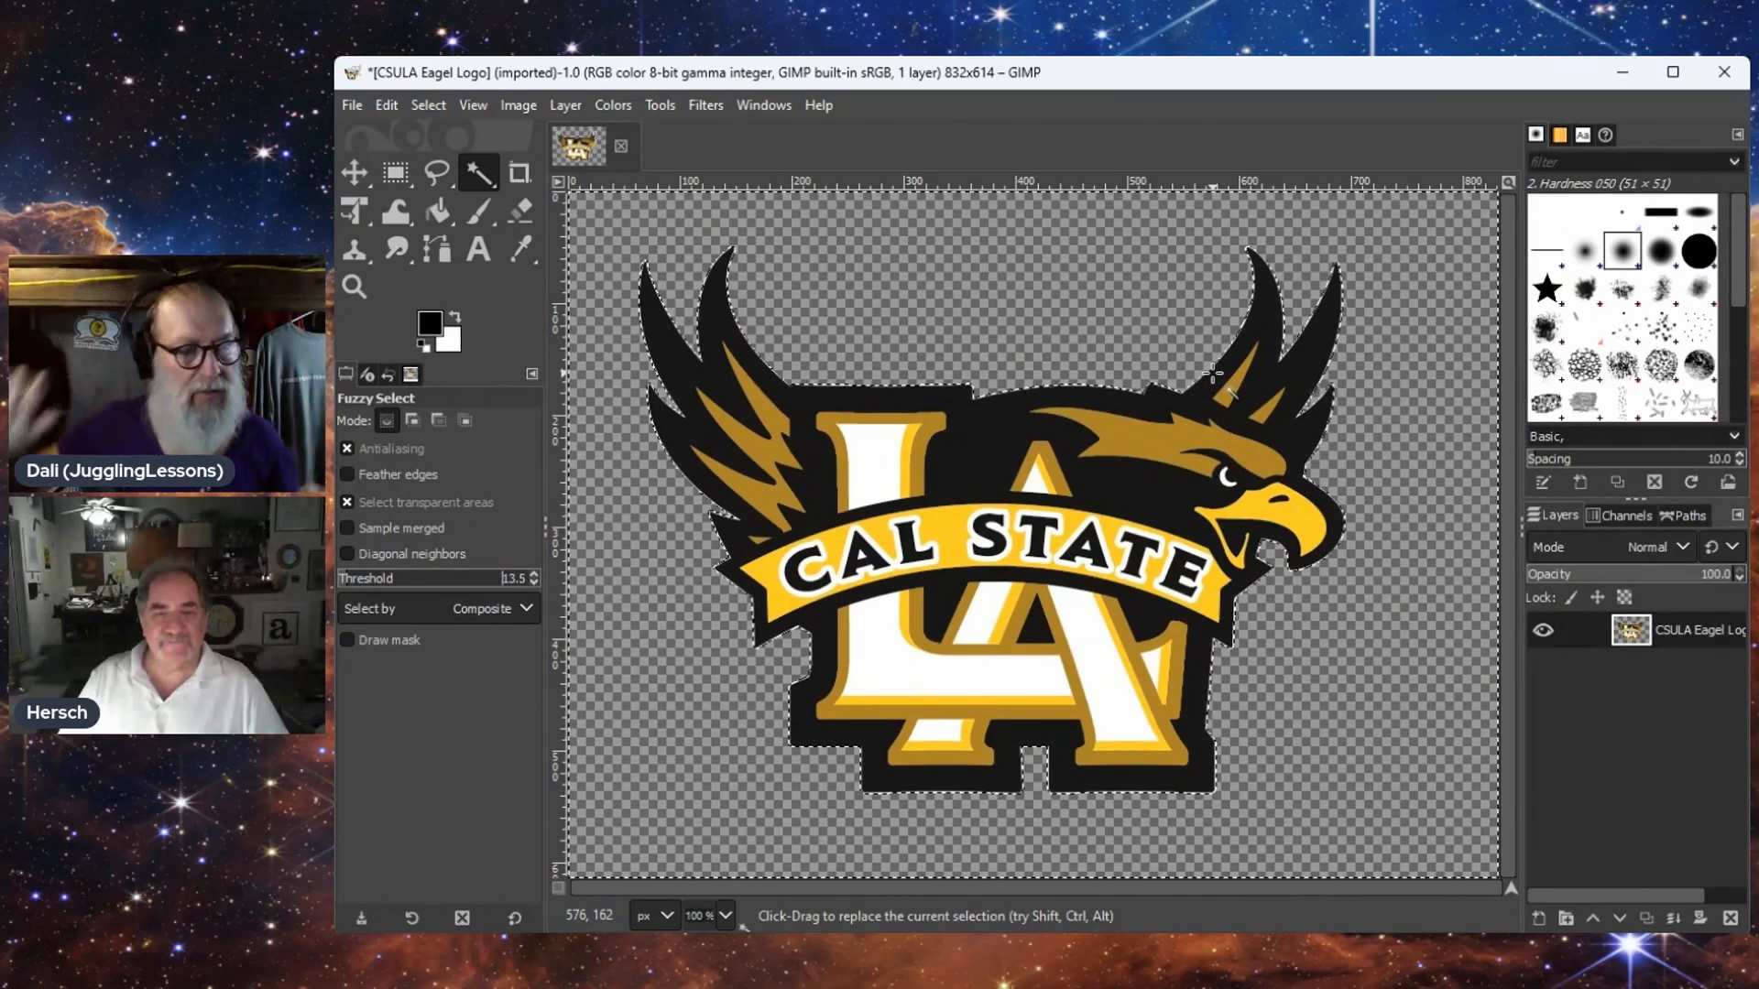
- Clear the selection and crop the eagle logo image to its content
click(385, 106)
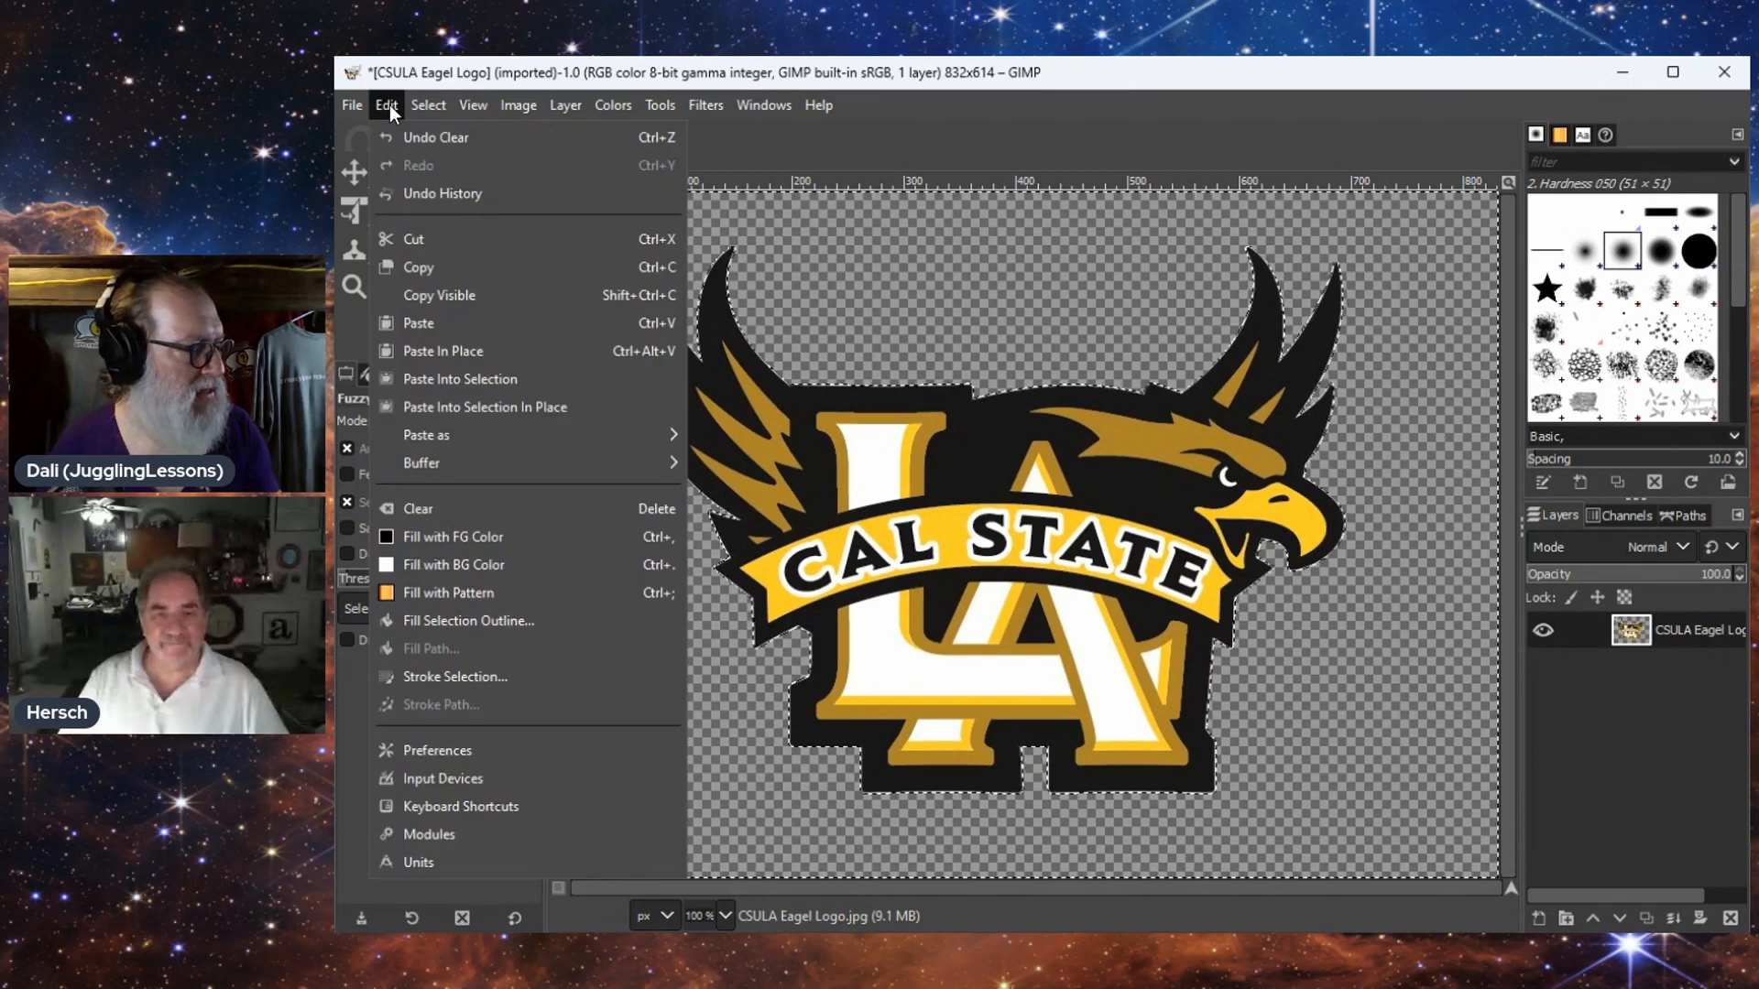
mouse_move(399, 108)
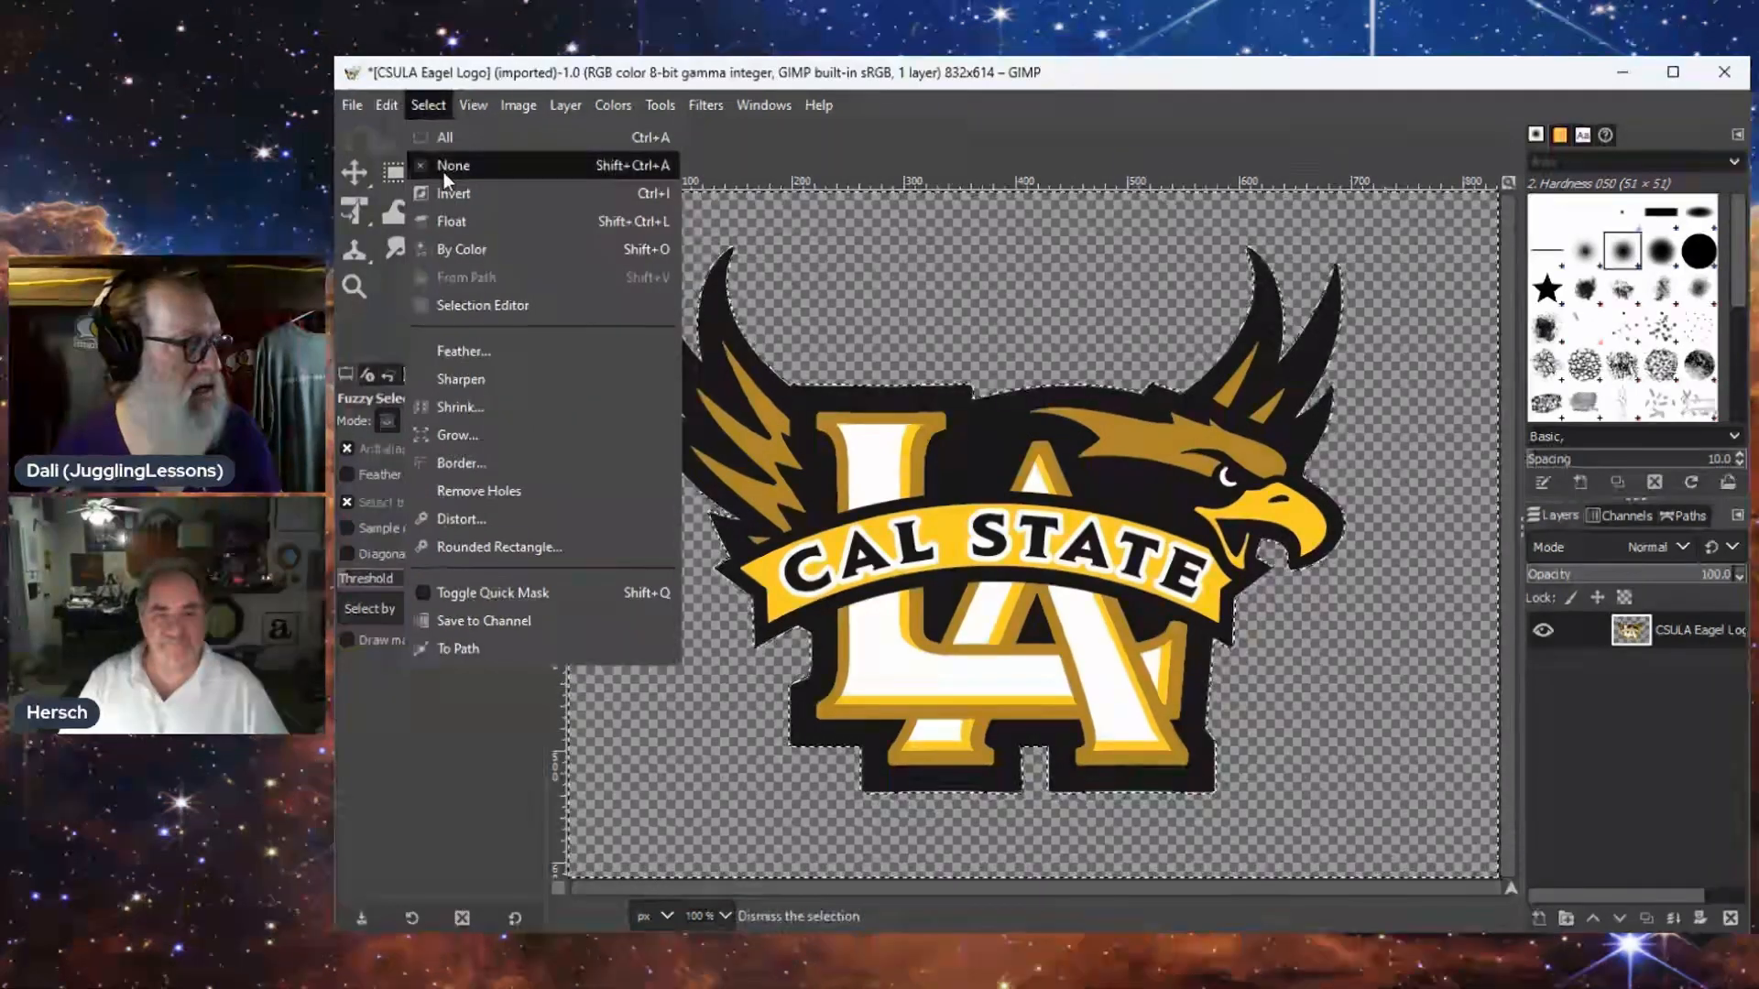
click(504, 165)
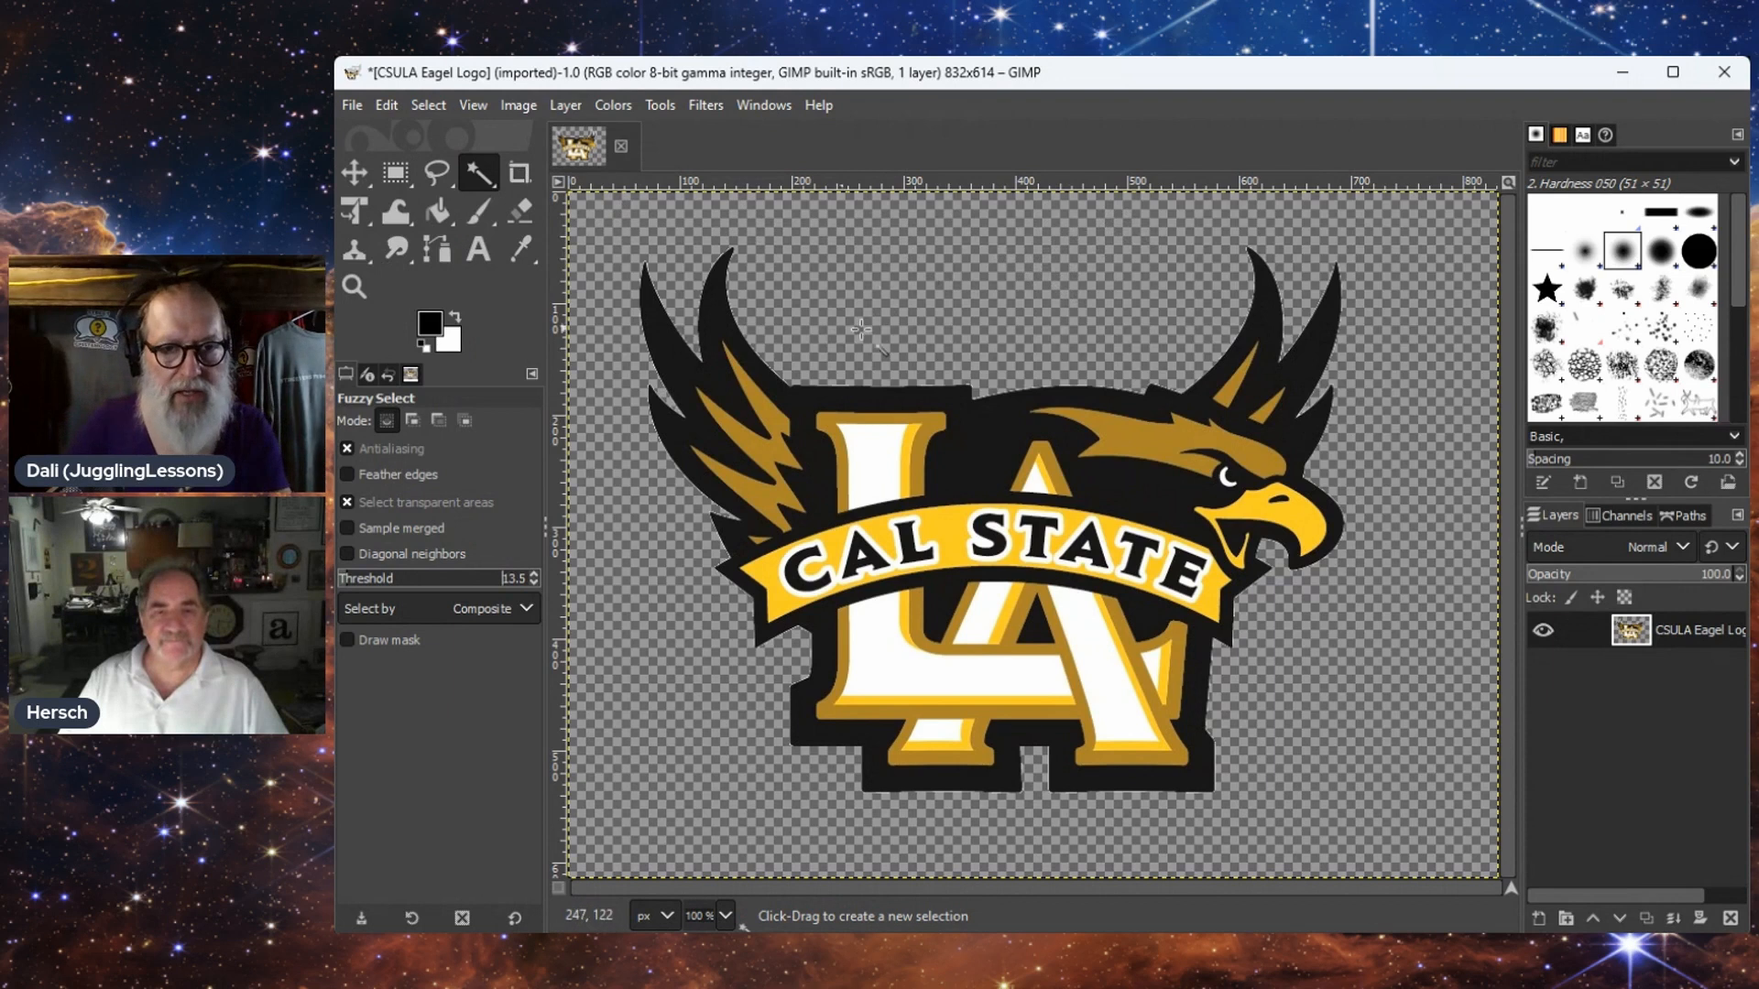
click(514, 106)
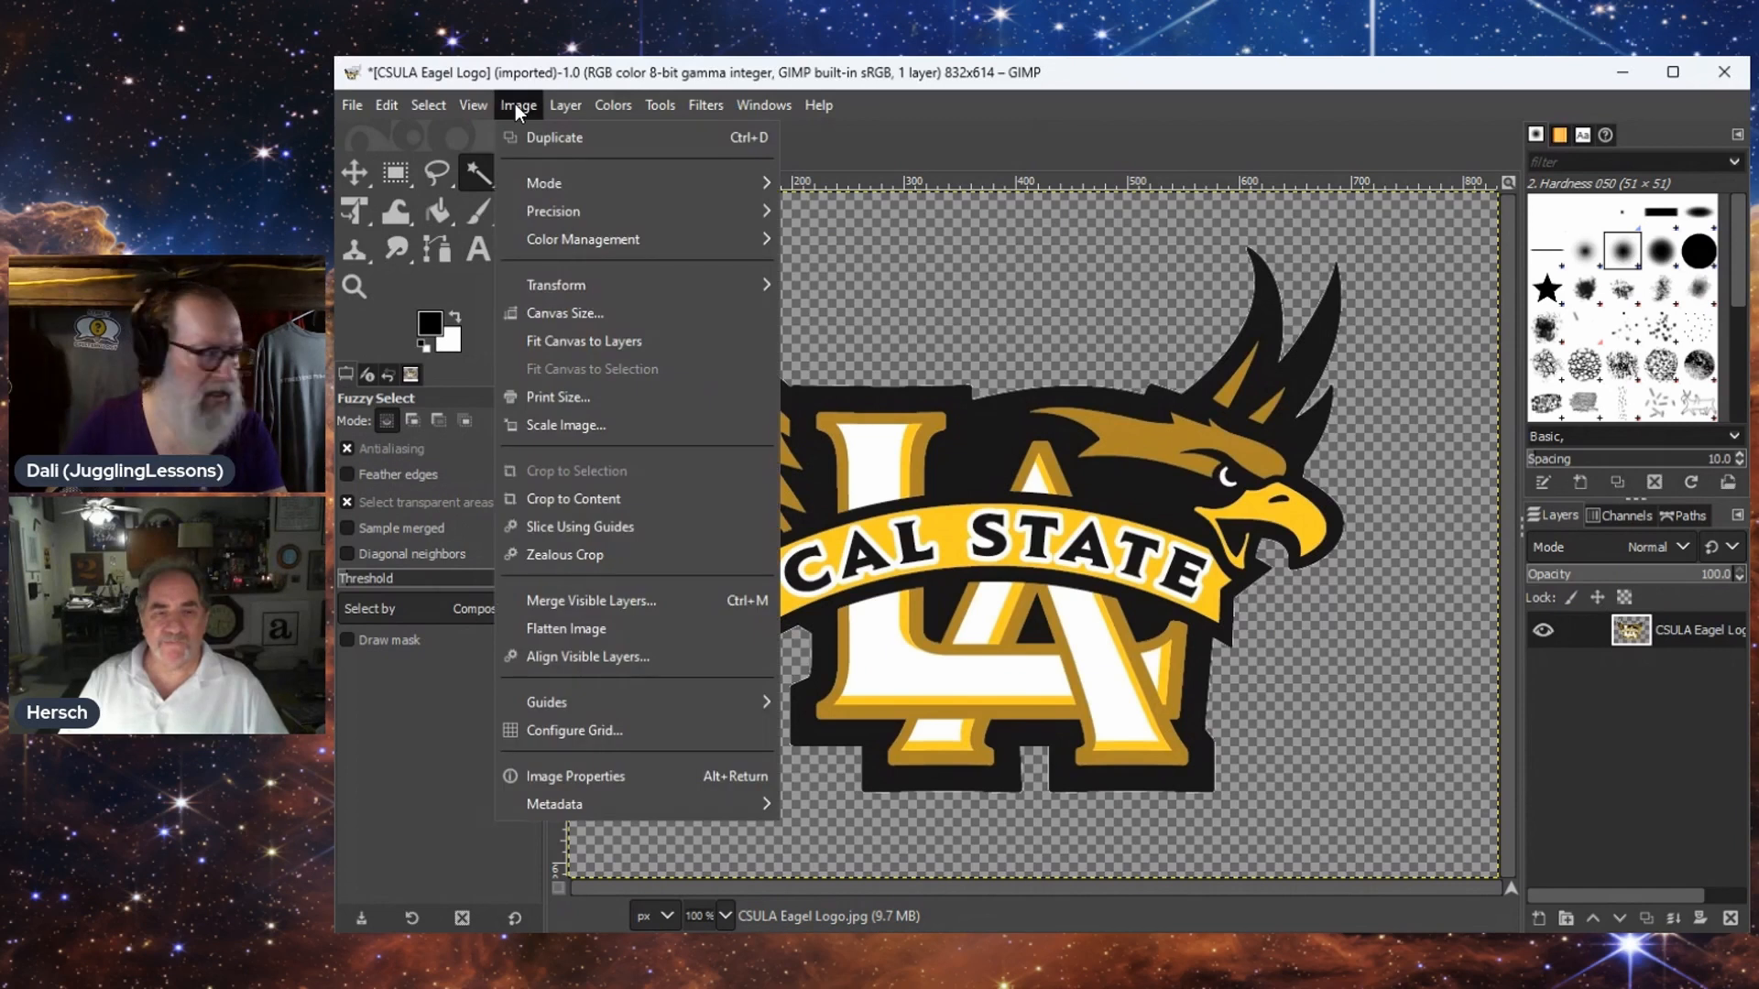
click(552, 503)
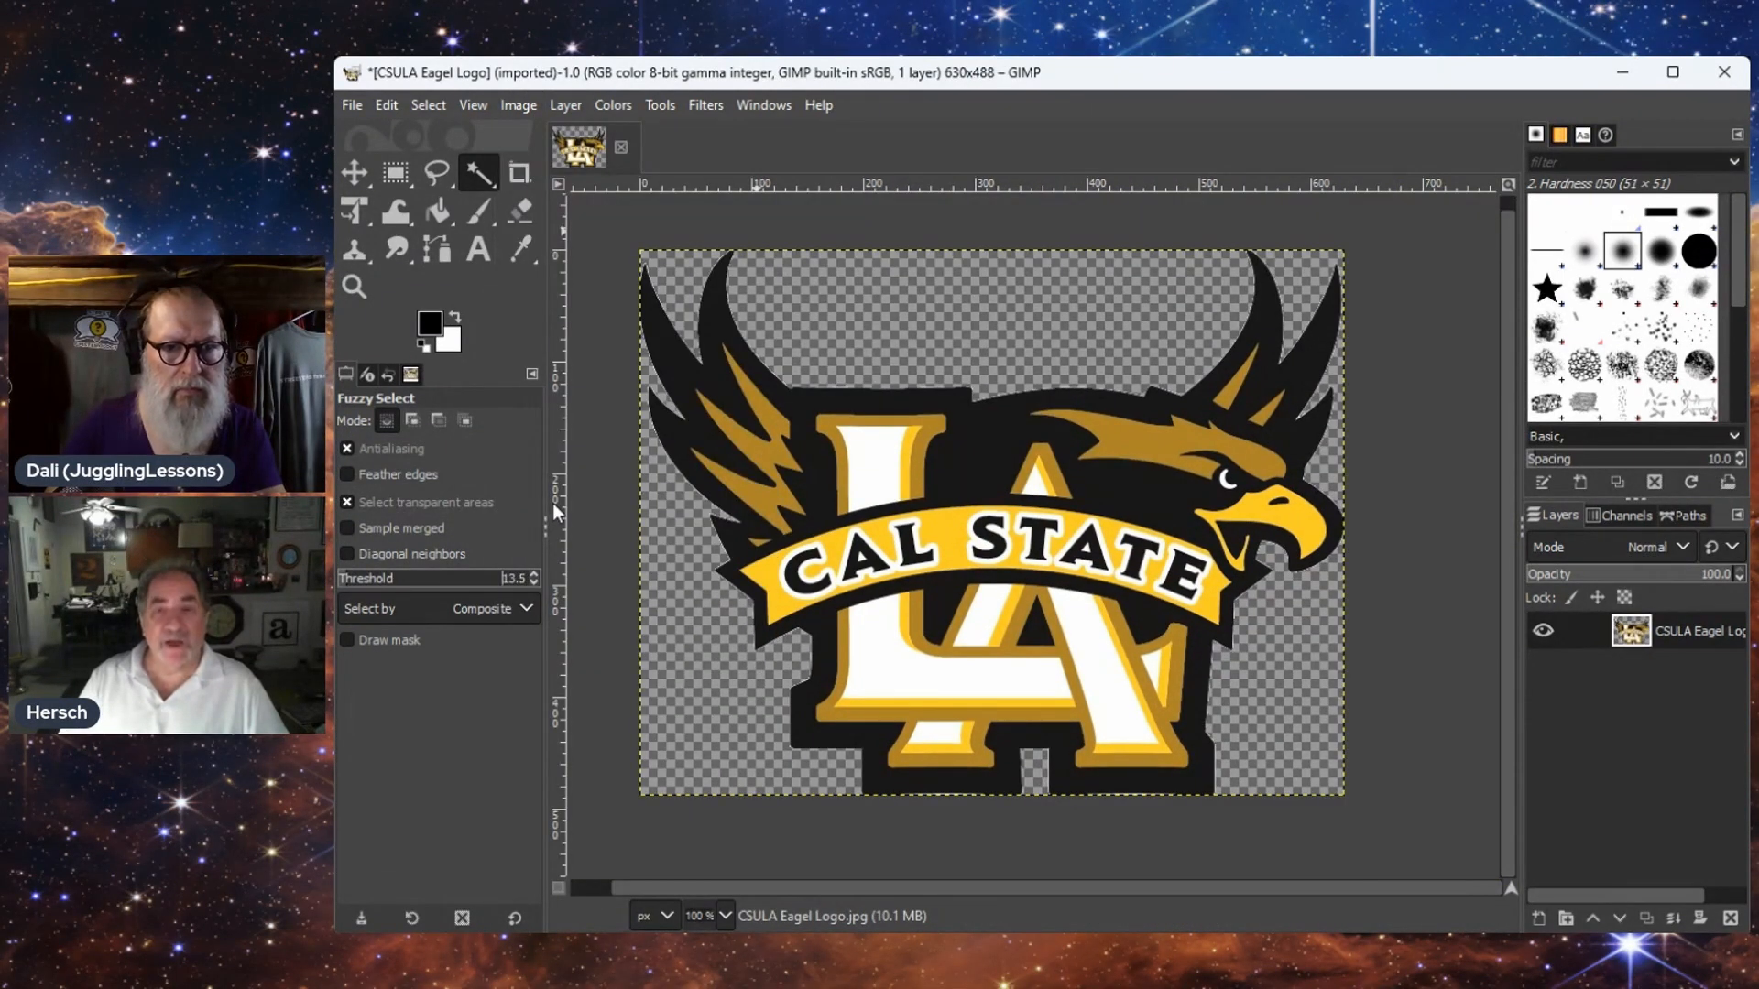
- Save the cropped logo as the project file CSULA Eagel Logo.xcf in the Downloads folder
click(353, 107)
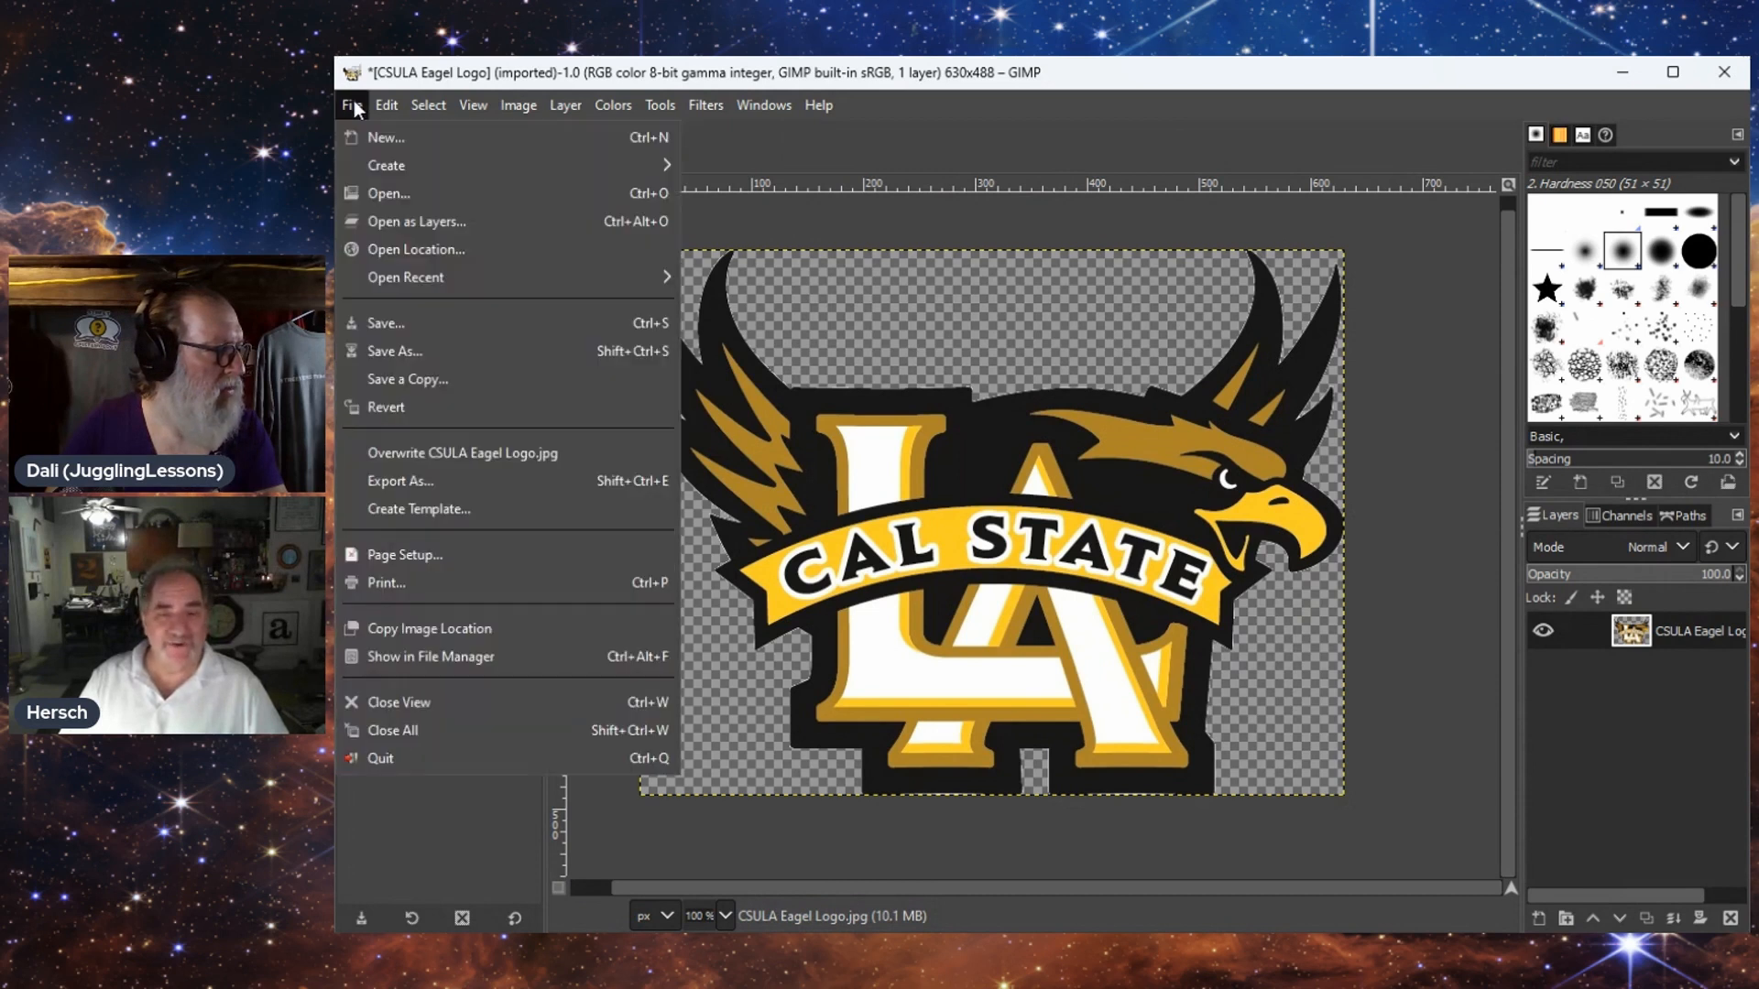
click(373, 326)
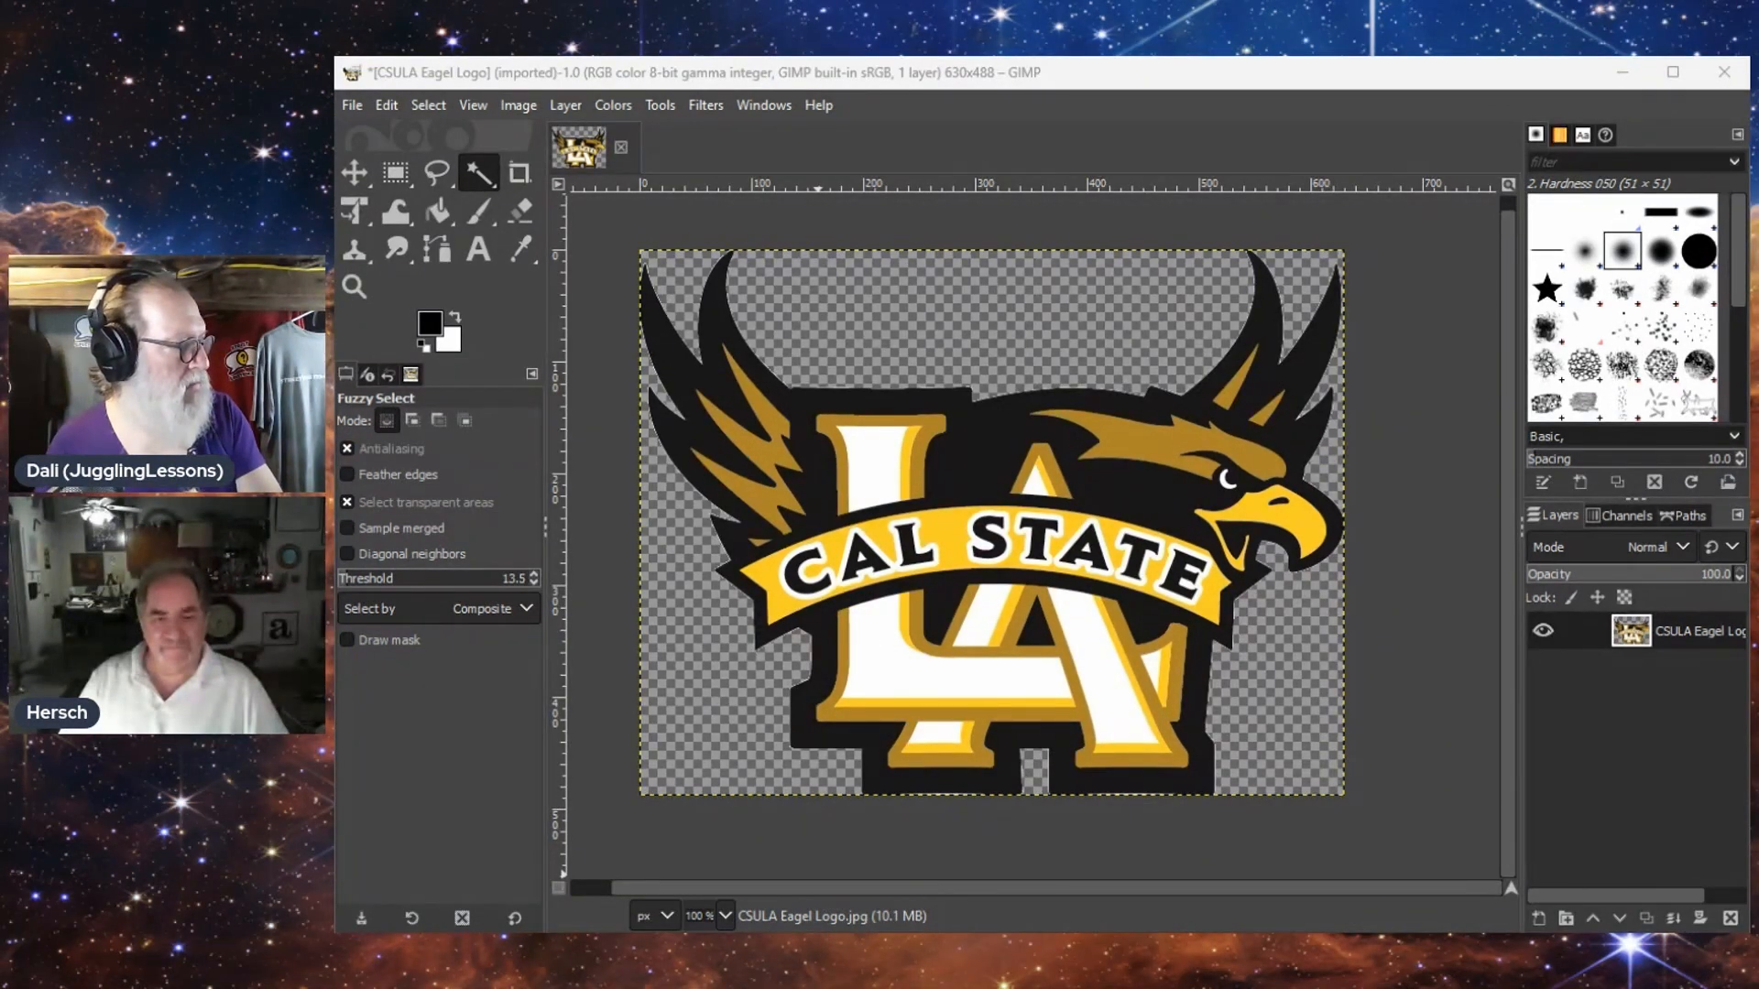
click(750, 827)
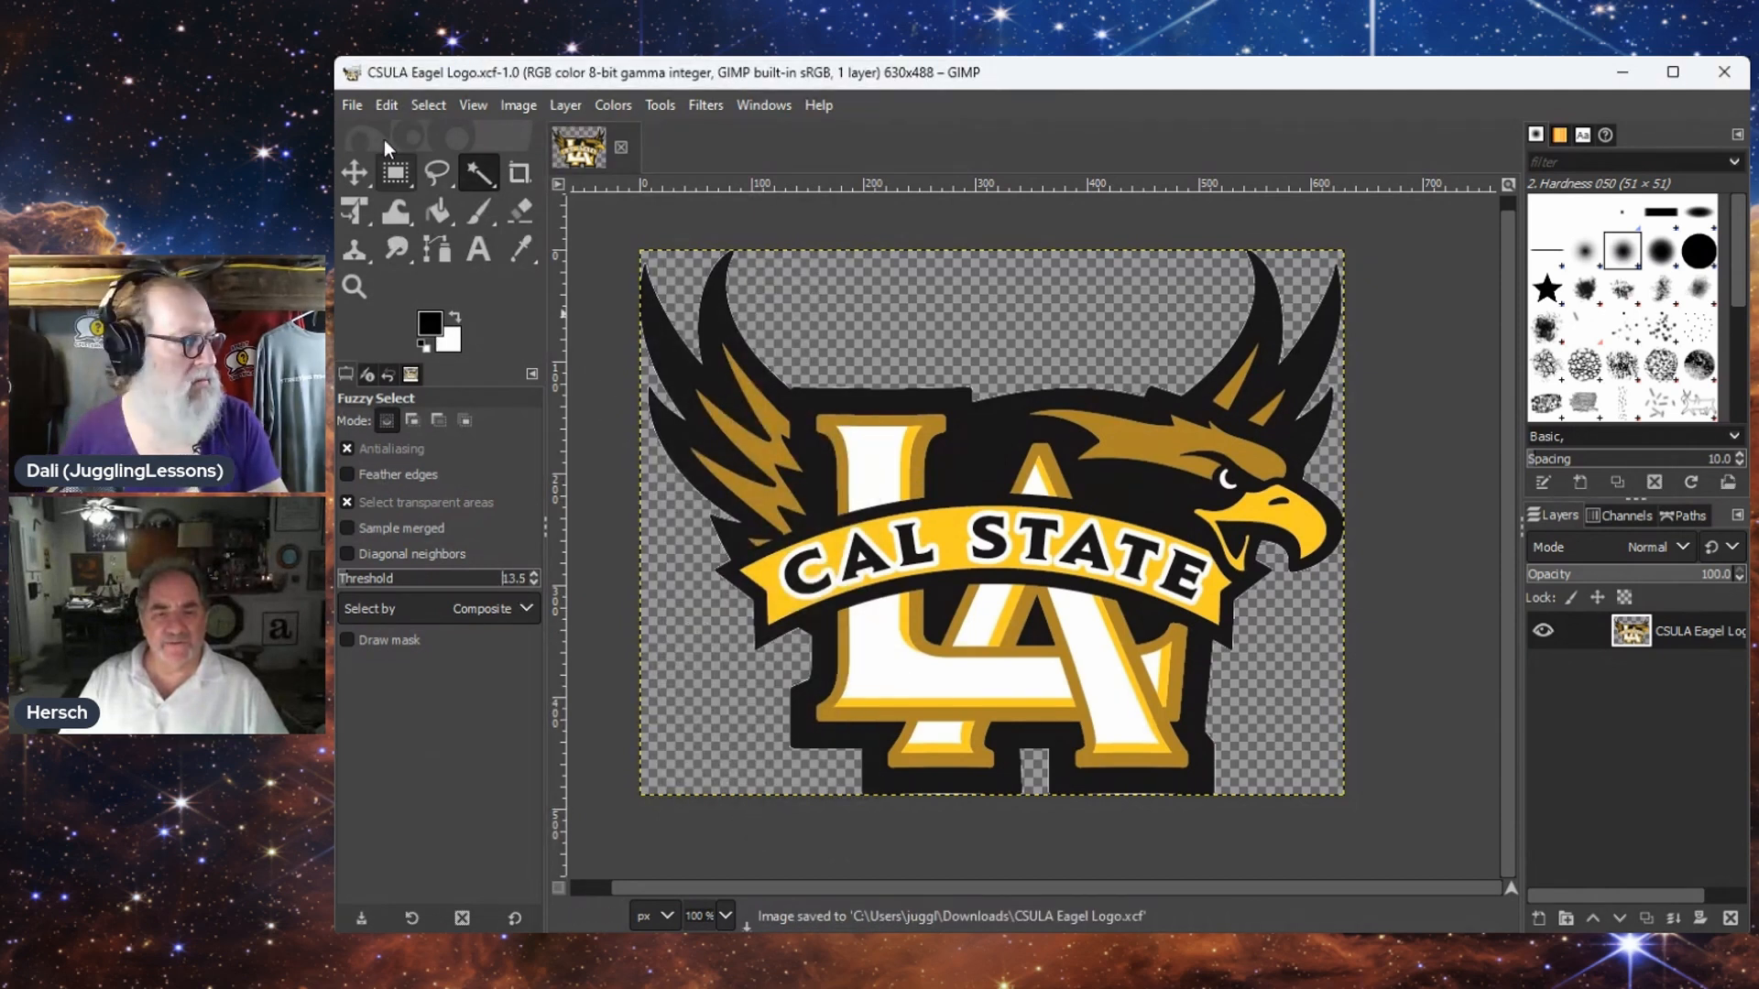
- Export the transparent logo as CSULA Eagel Logo.png to the Downloads folder
click(352, 106)
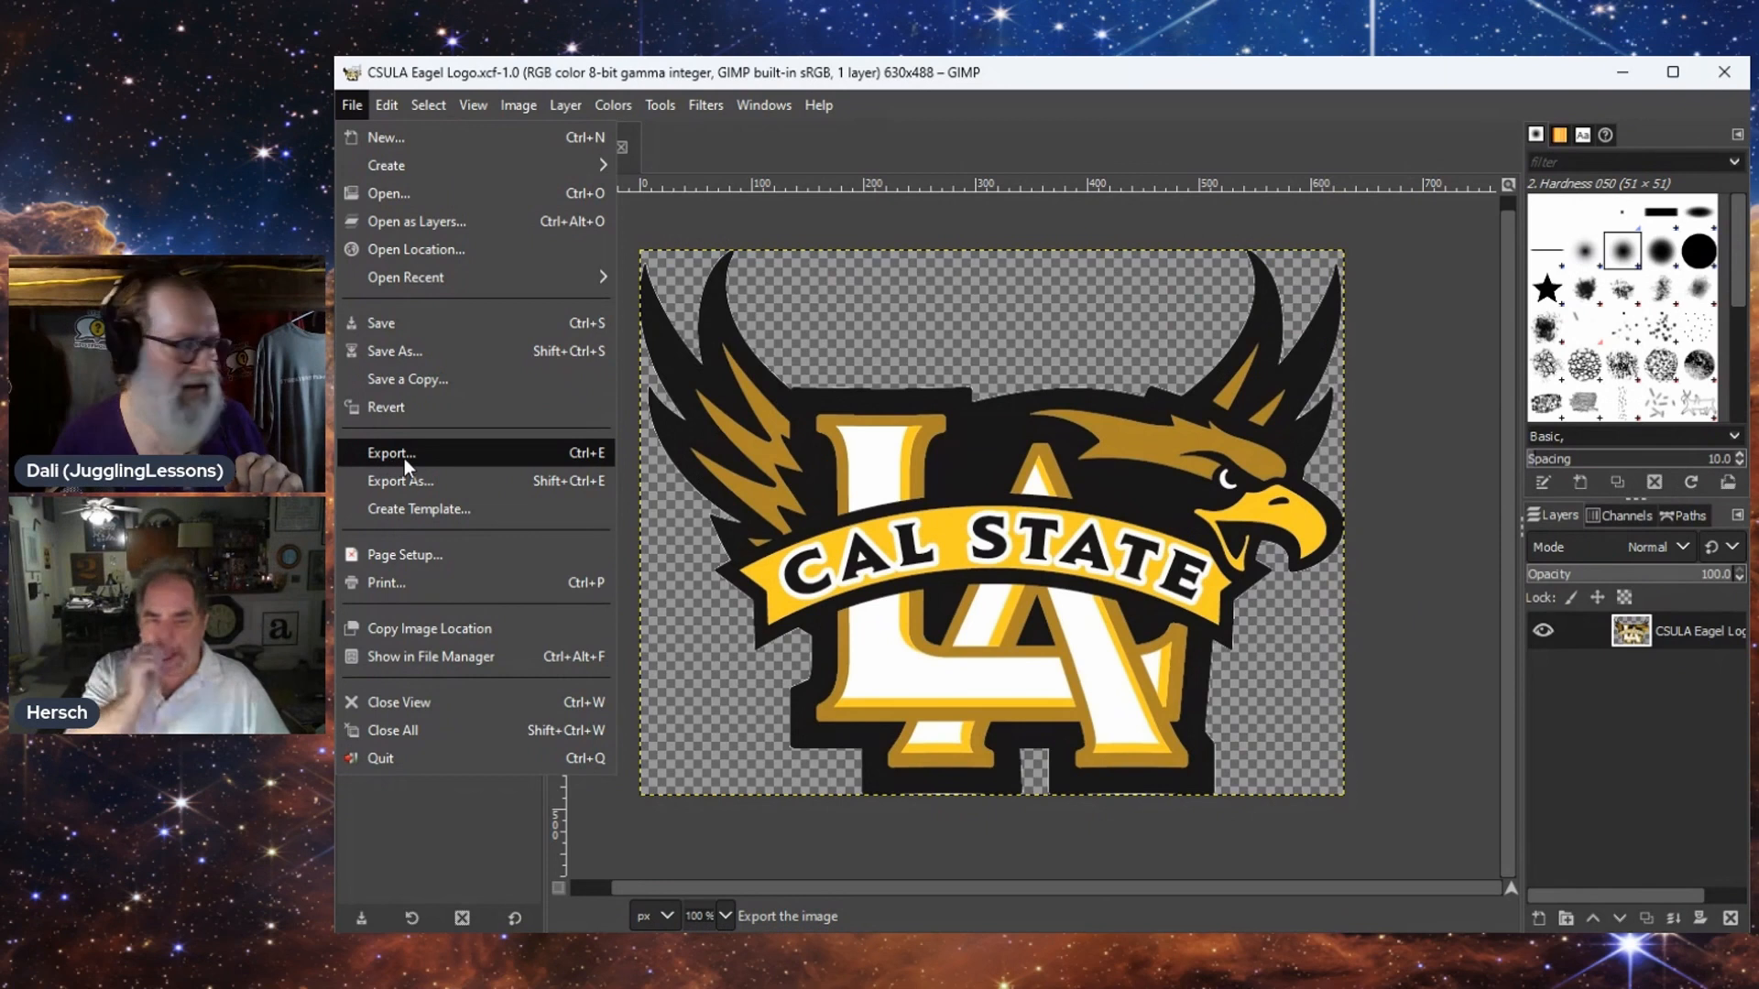
click(376, 458)
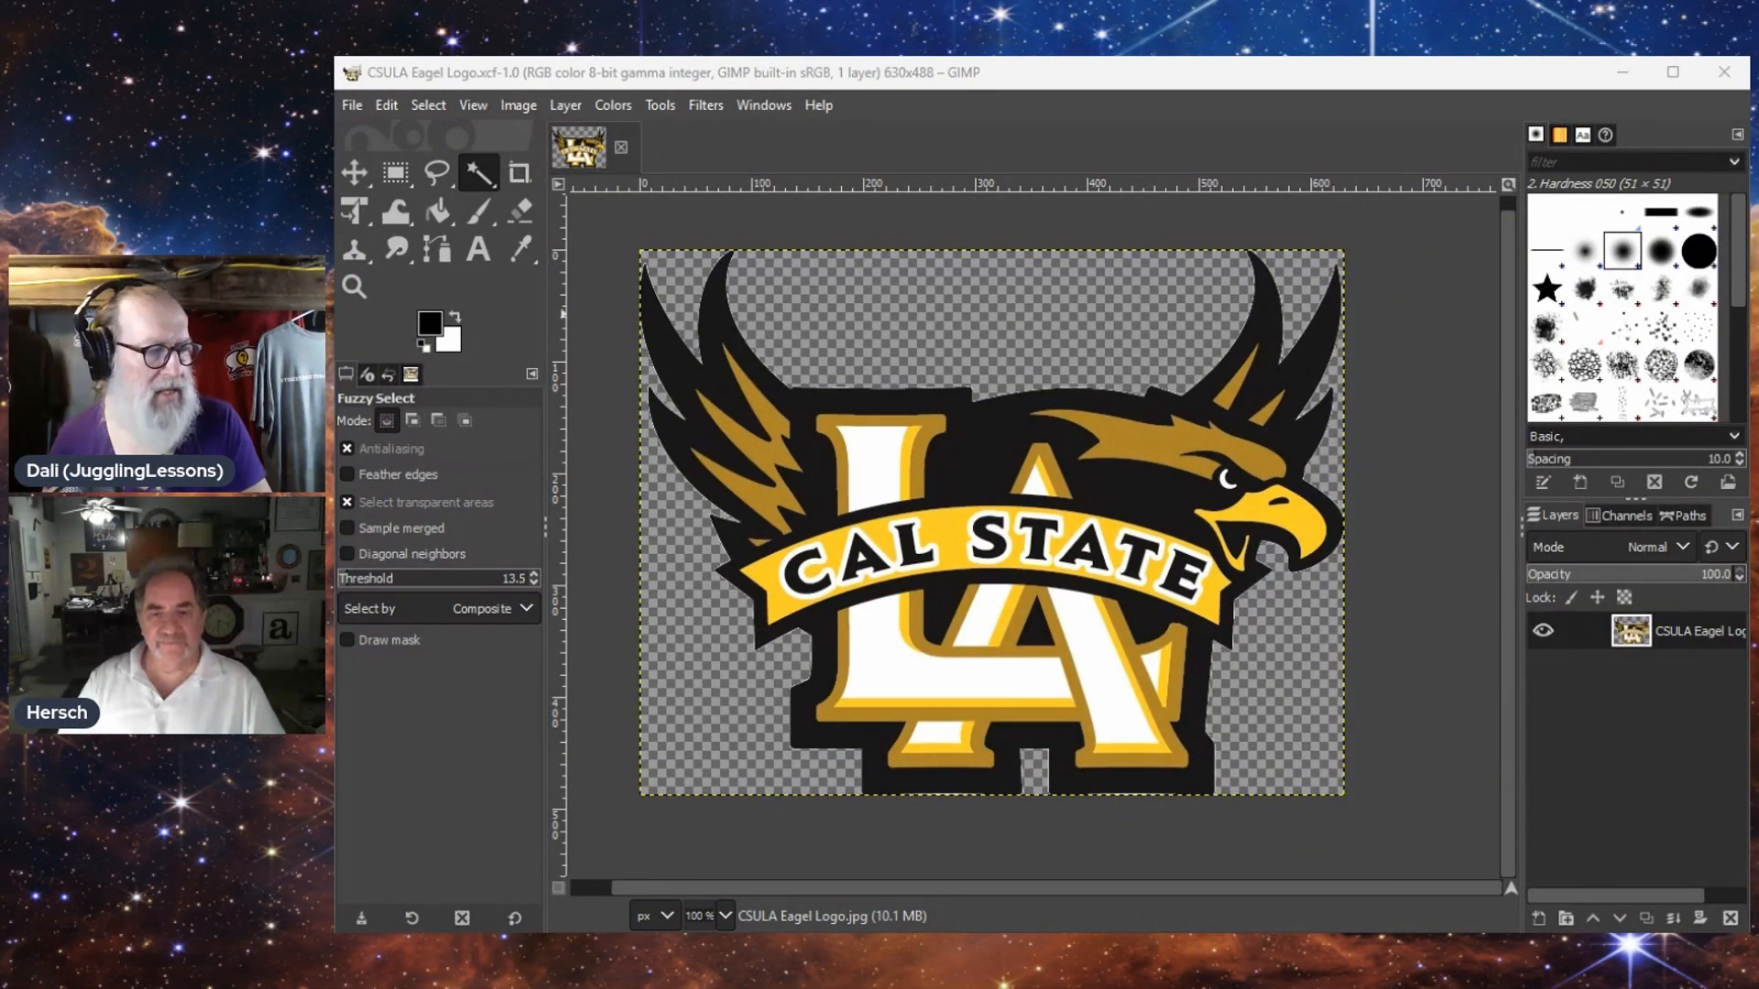
click(790, 916)
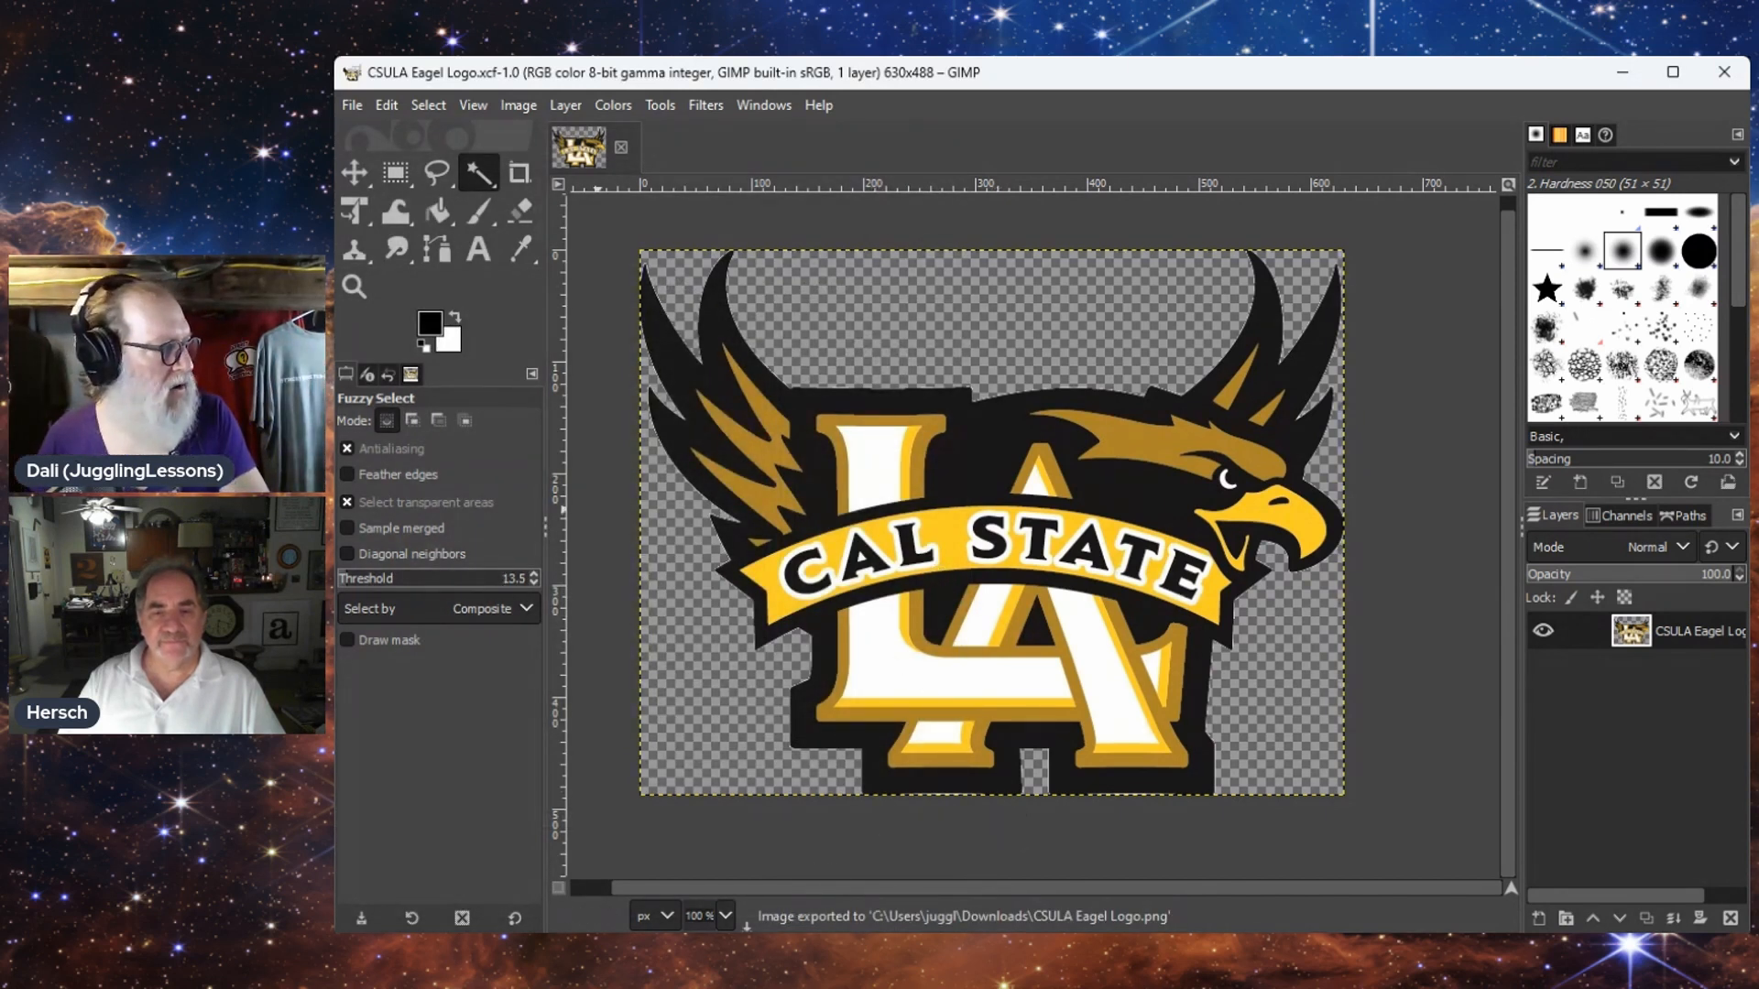
- Return to GIMP, close all open images and bring up the dialog for opening another image
key(alt+Tab)
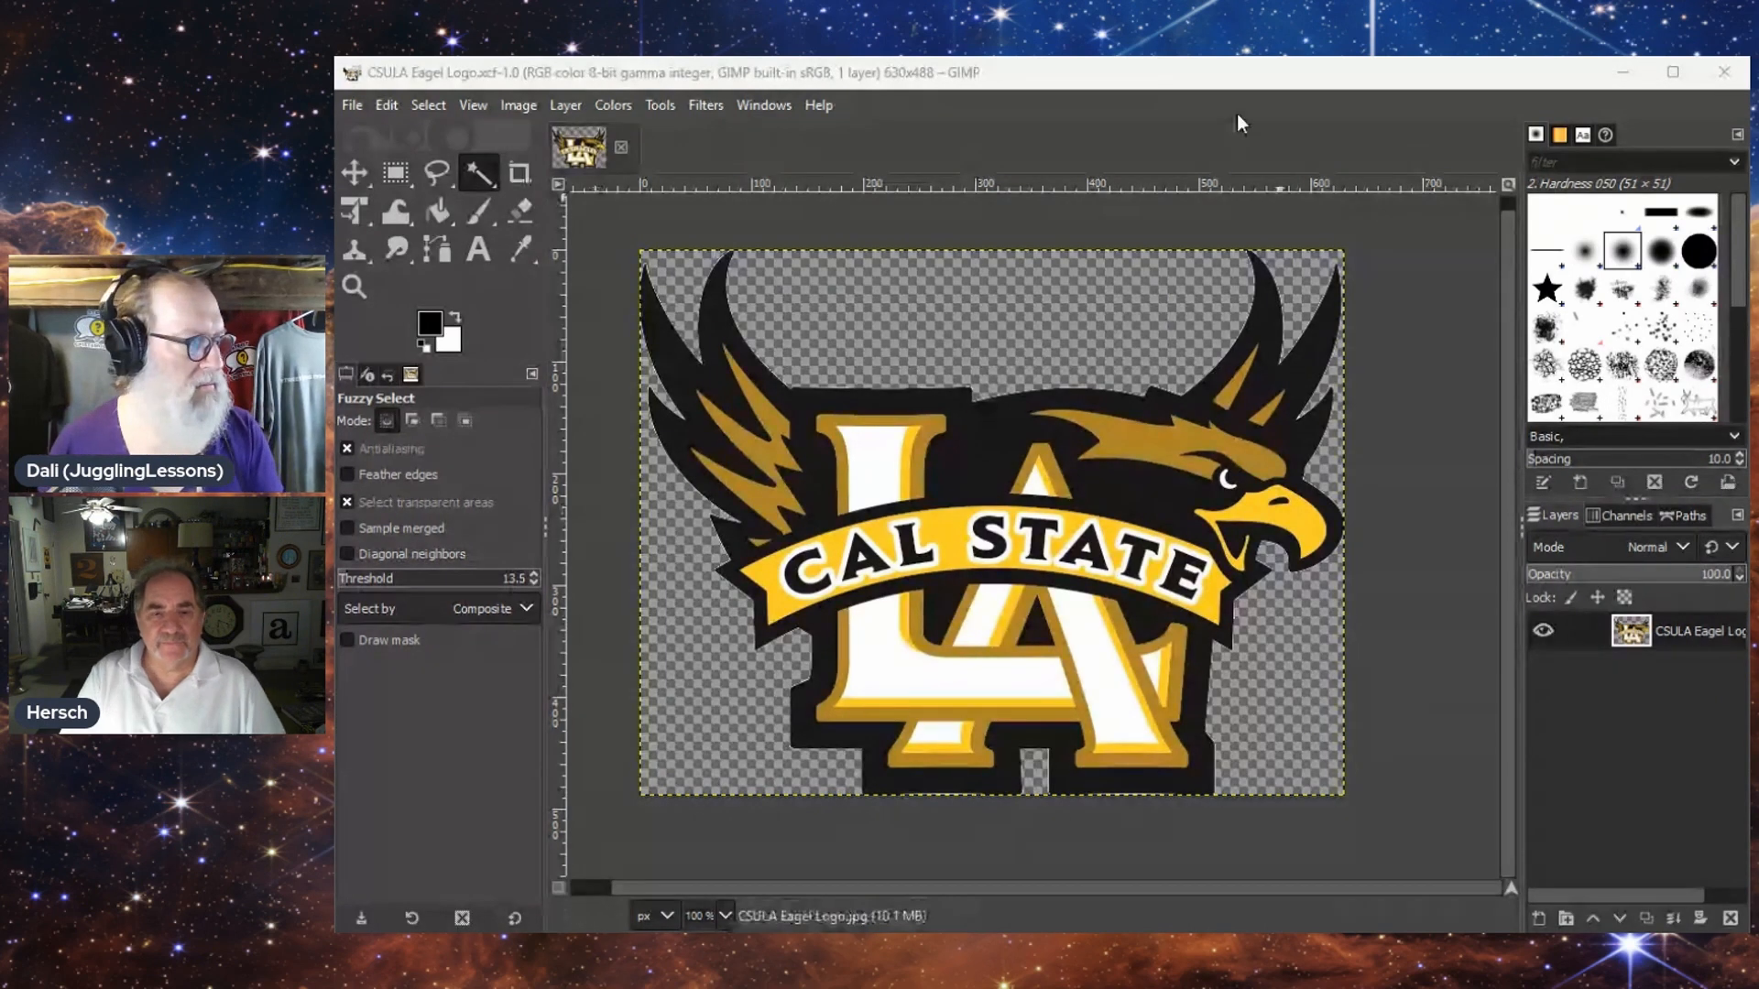
click(353, 106)
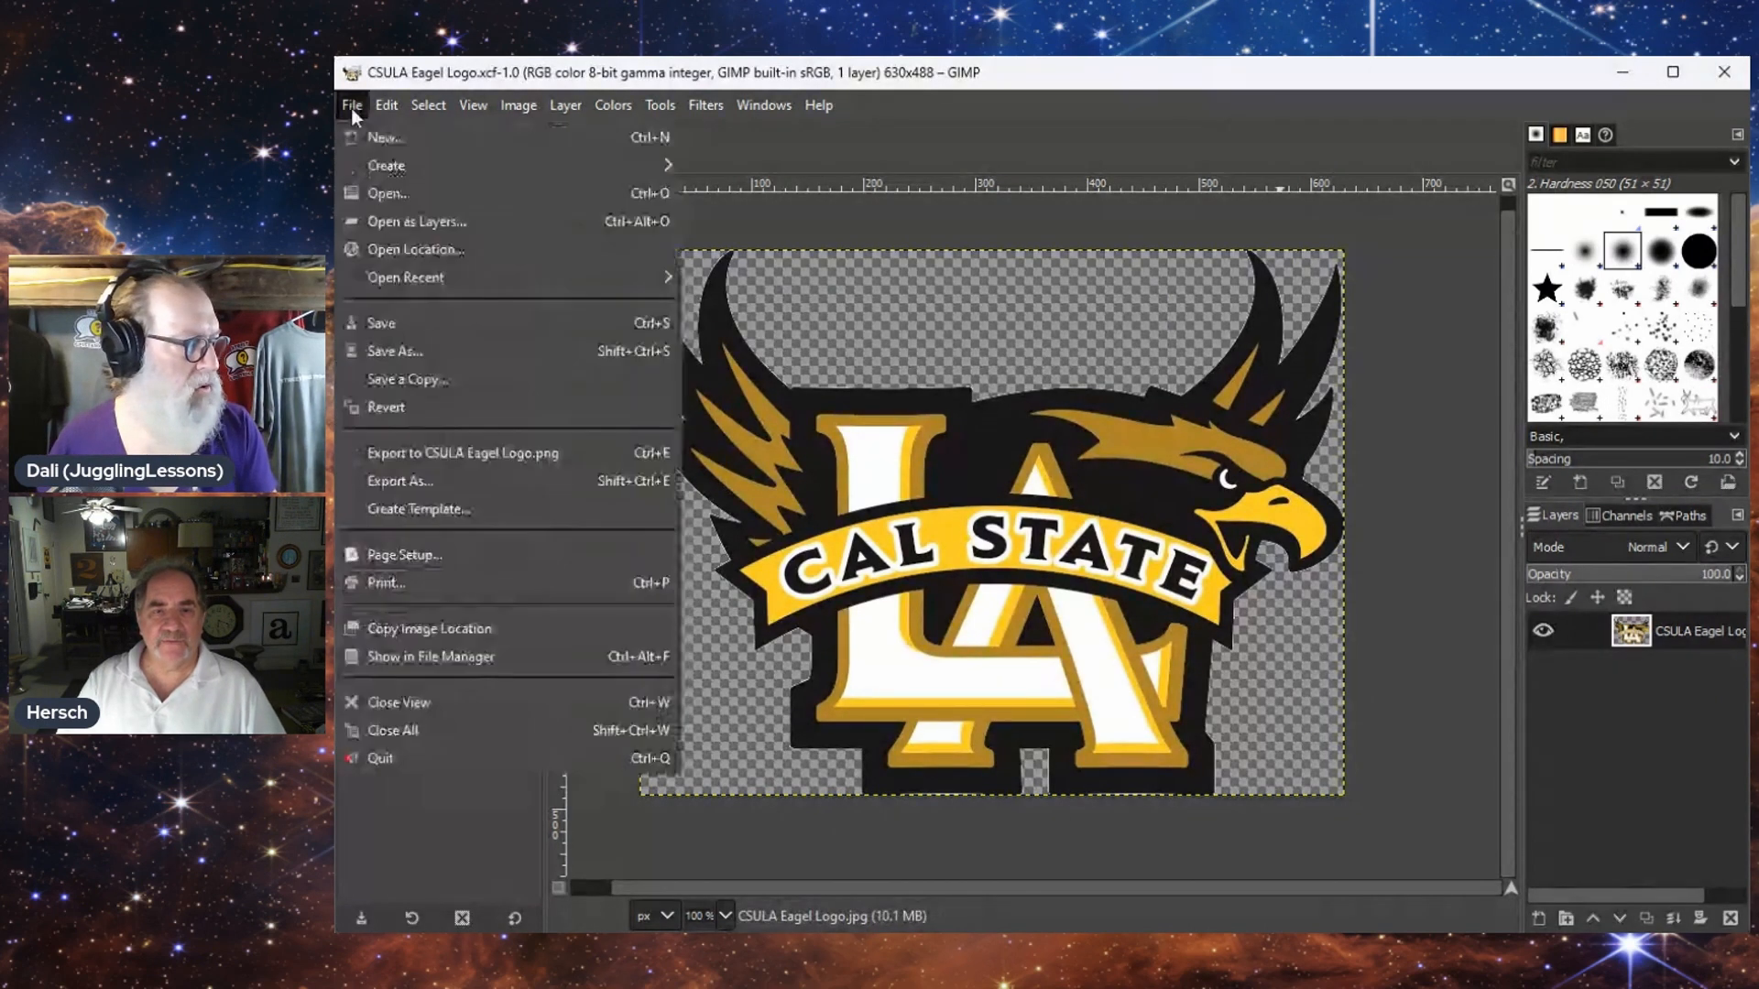
click(414, 730)
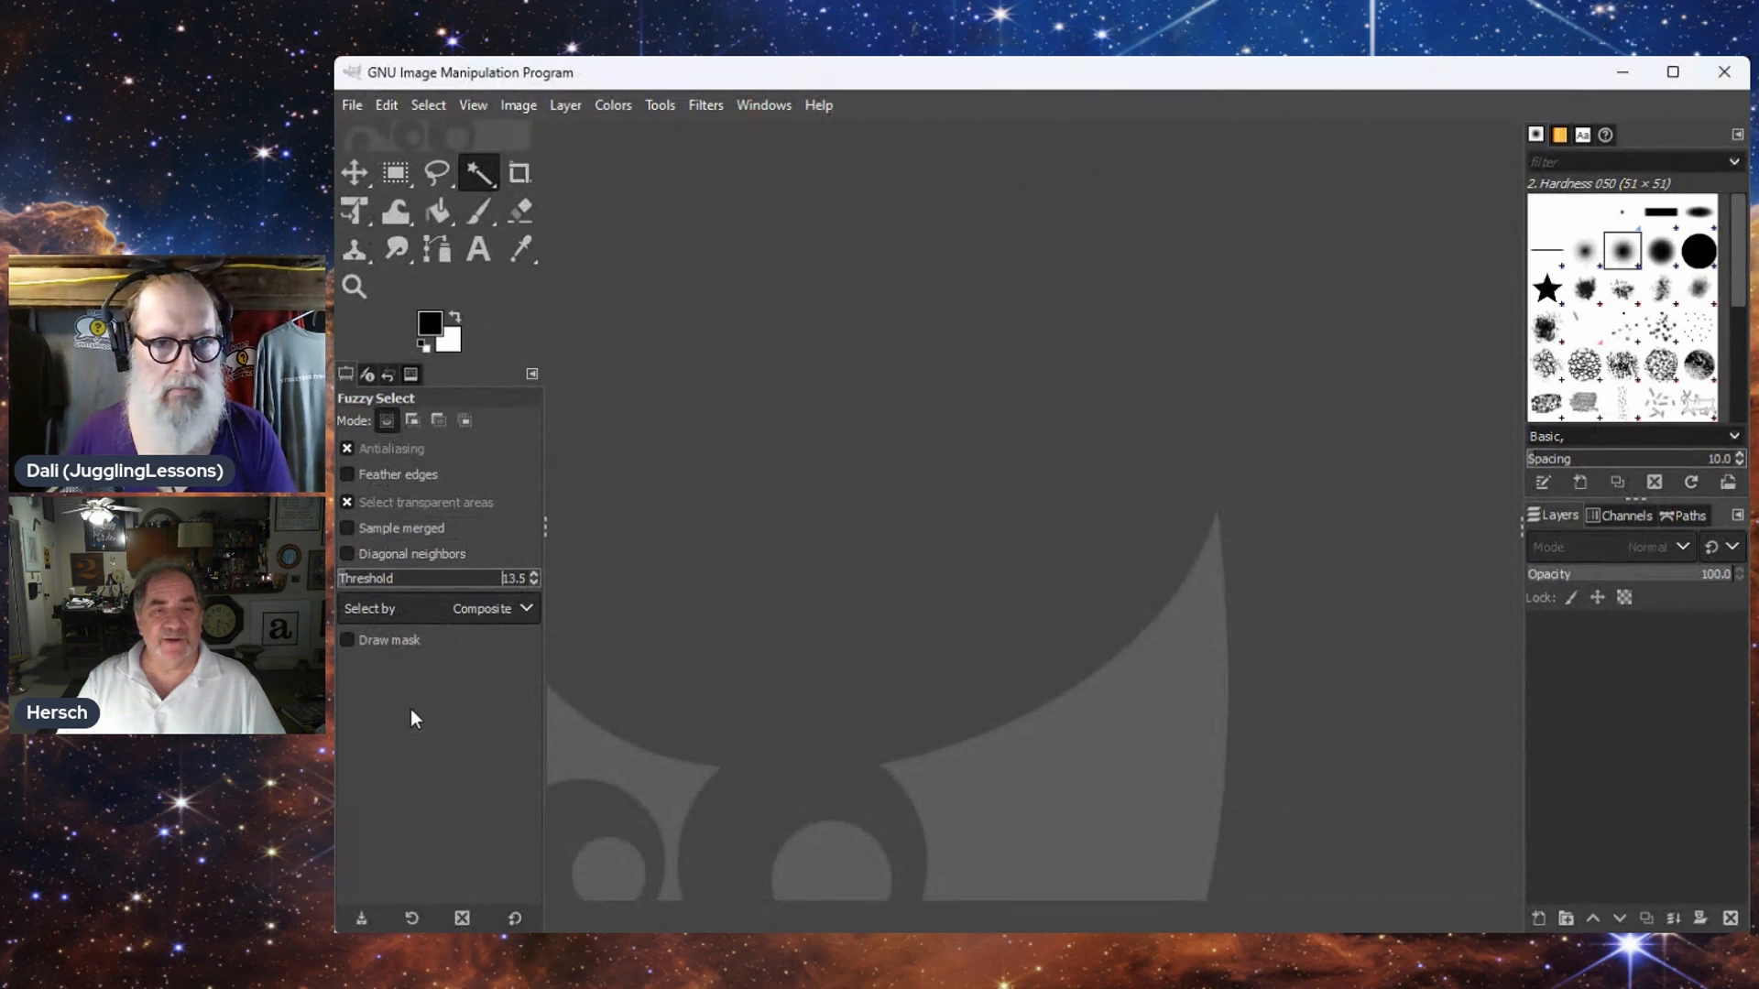
click(354, 107)
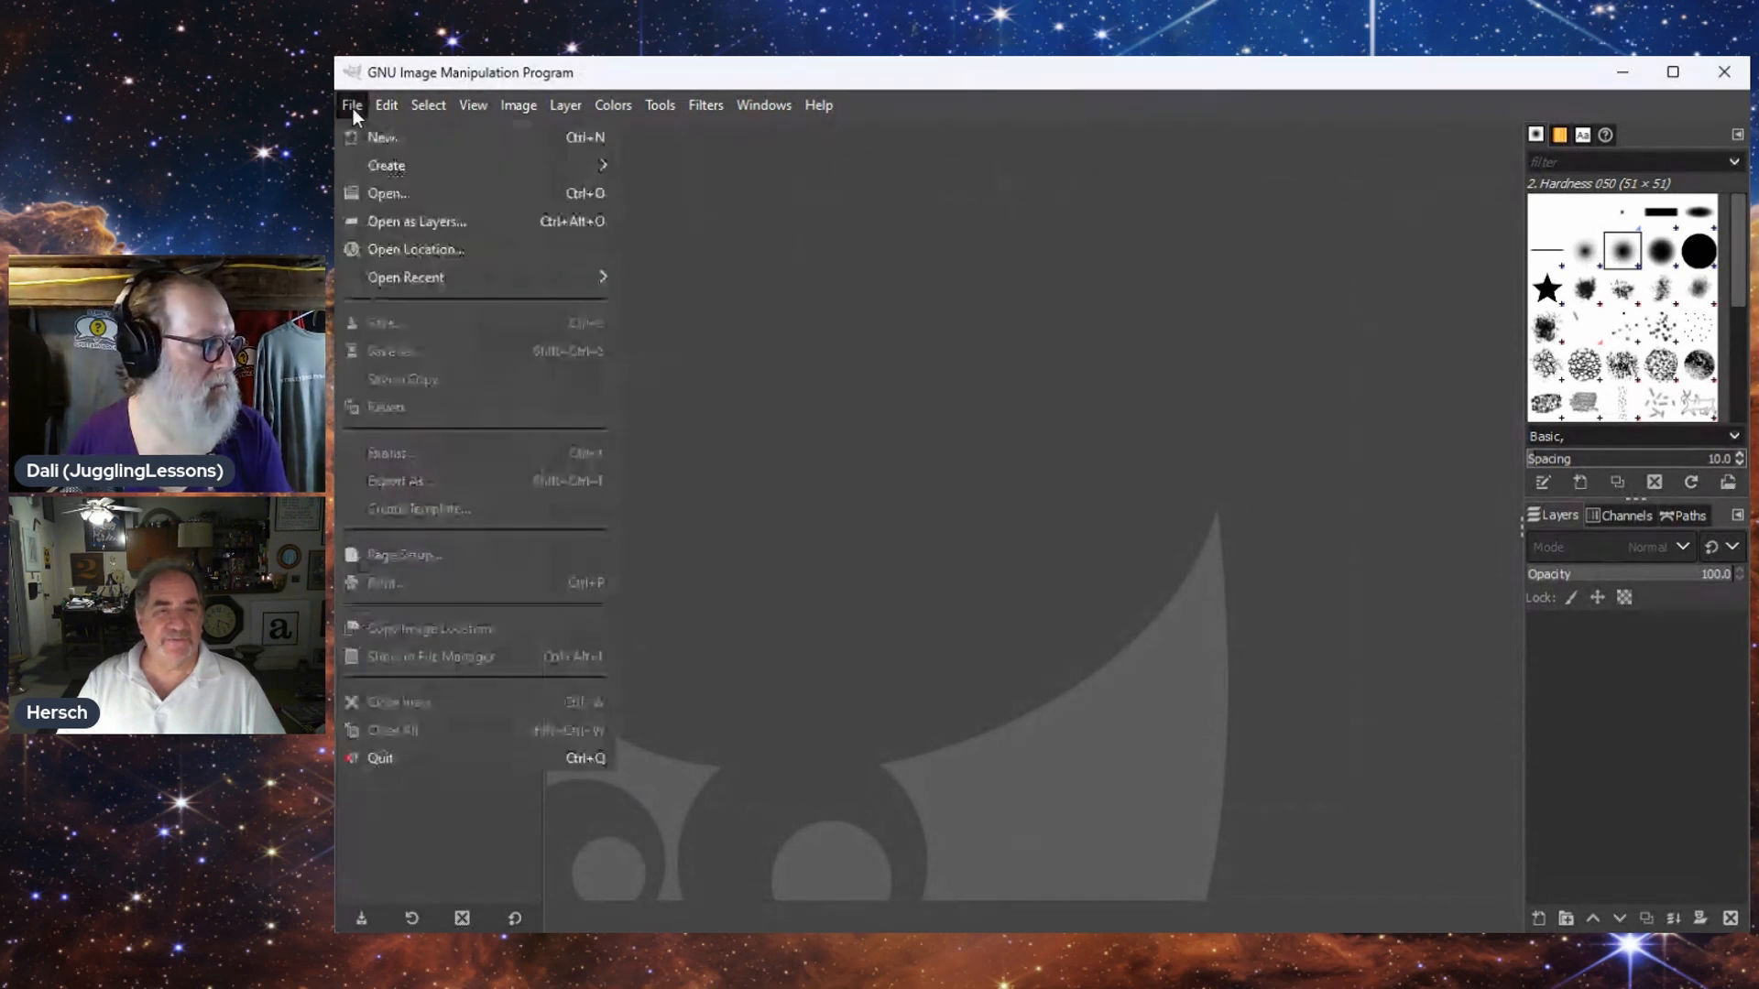
click(370, 192)
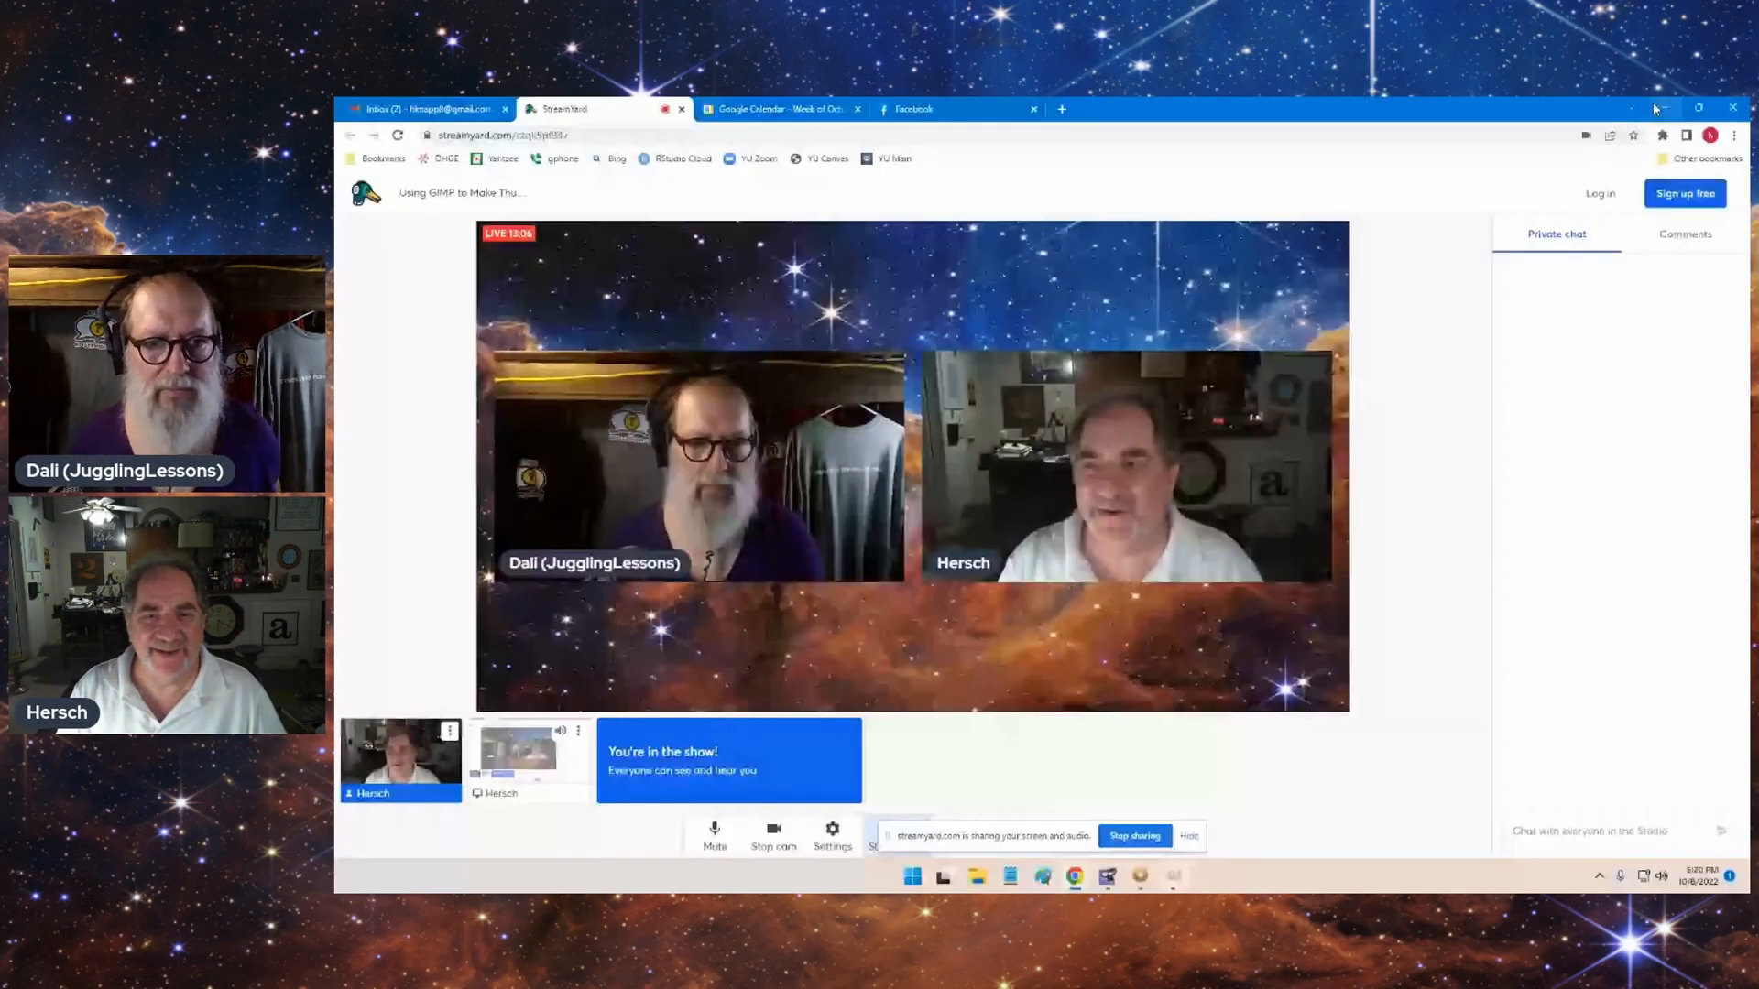
- Minimize the browser window and maximize the empty GIMP window on the desktop
click(1663, 107)
click(982, 184)
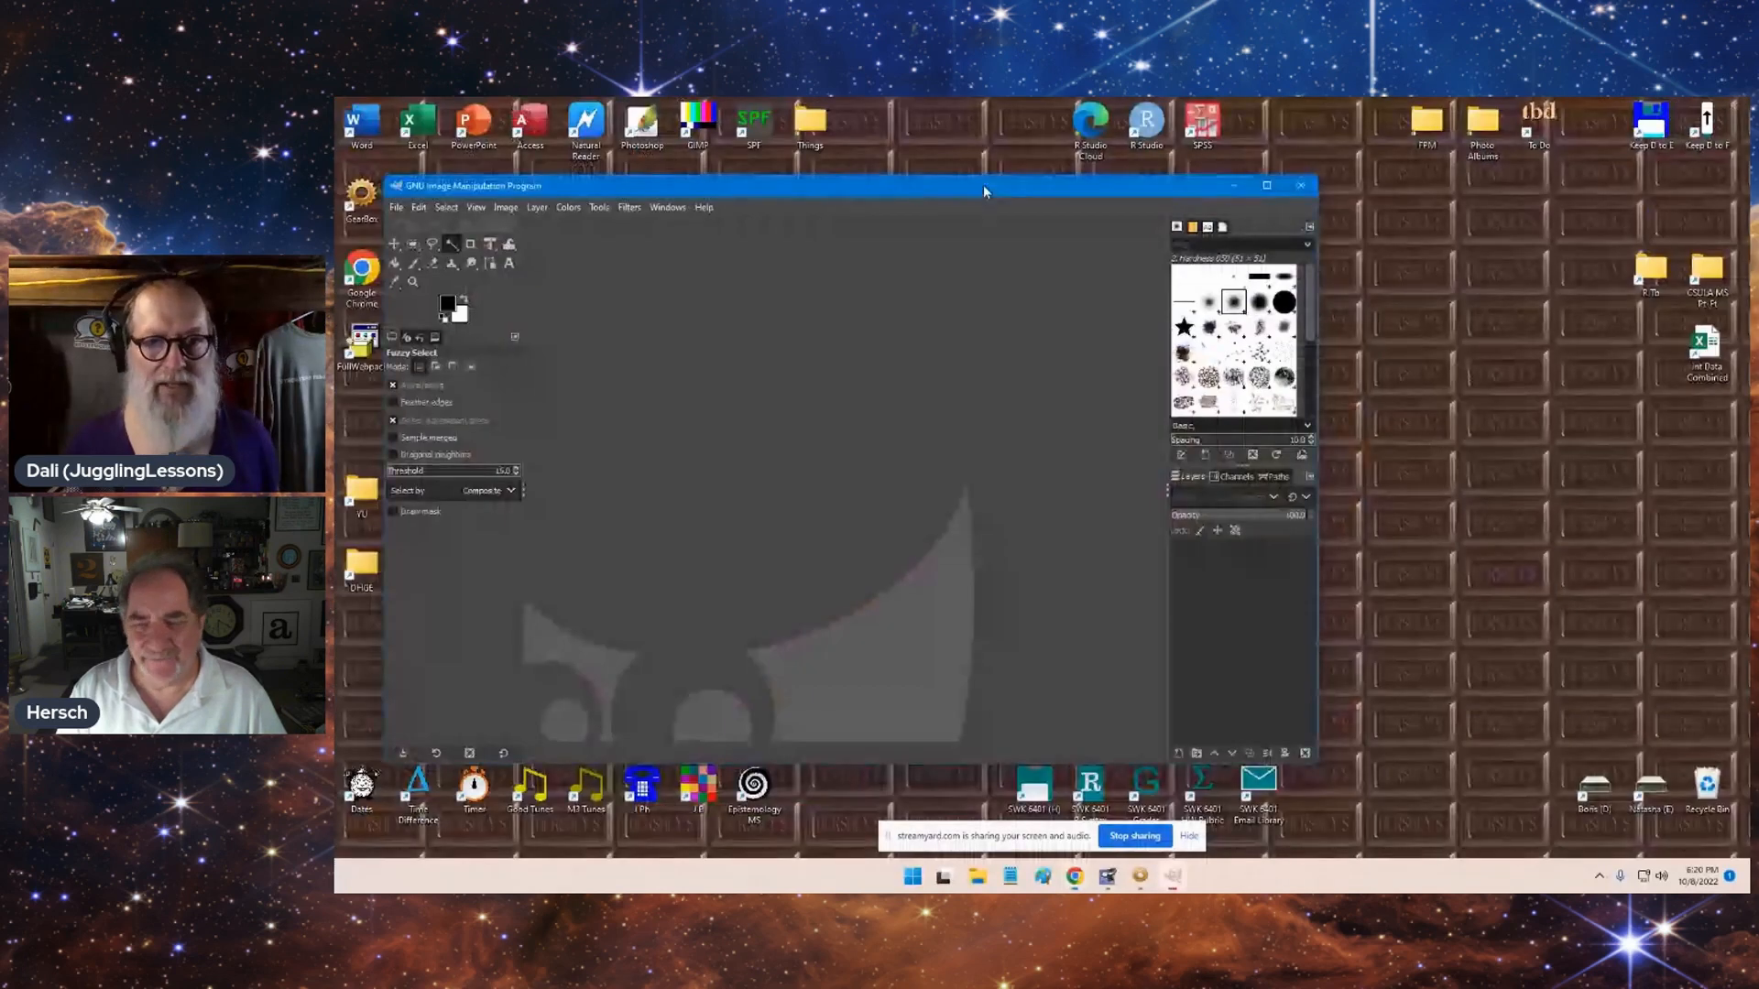
drag(982, 184, 1101, 111)
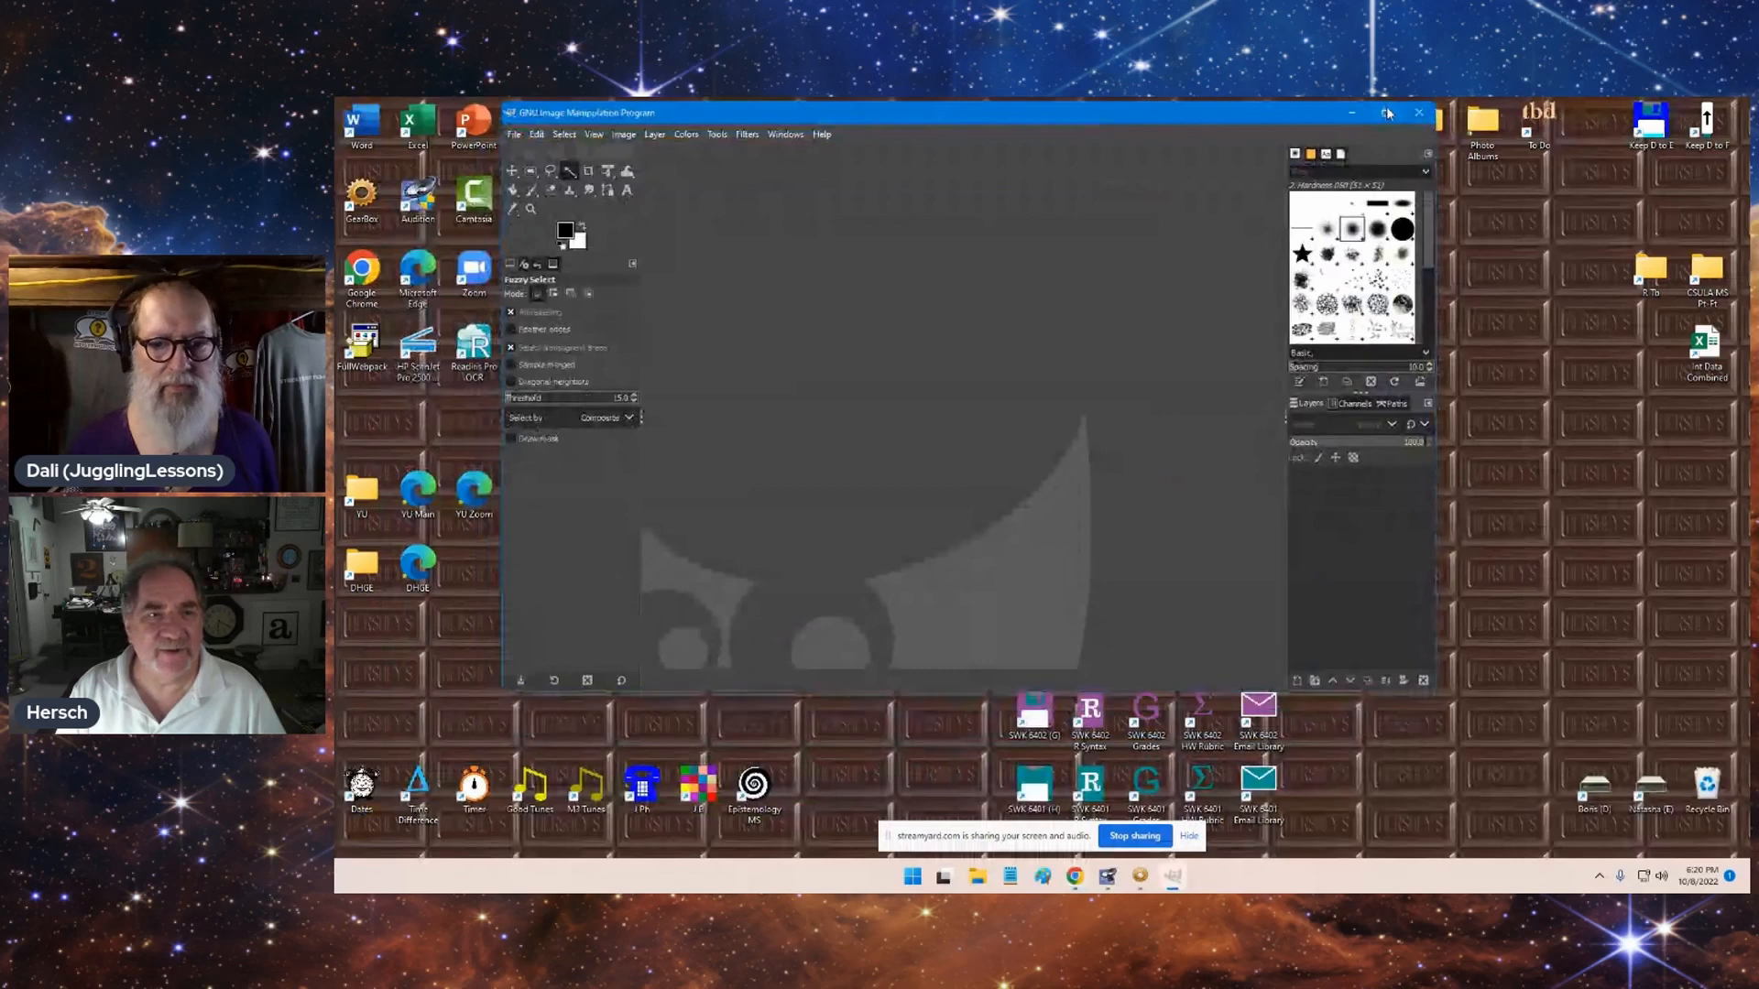
click(1386, 110)
- Open CSULA Seal.jpg from the 32 GB (K:) drive and convert it to the built-in sRGB color profile
click(353, 126)
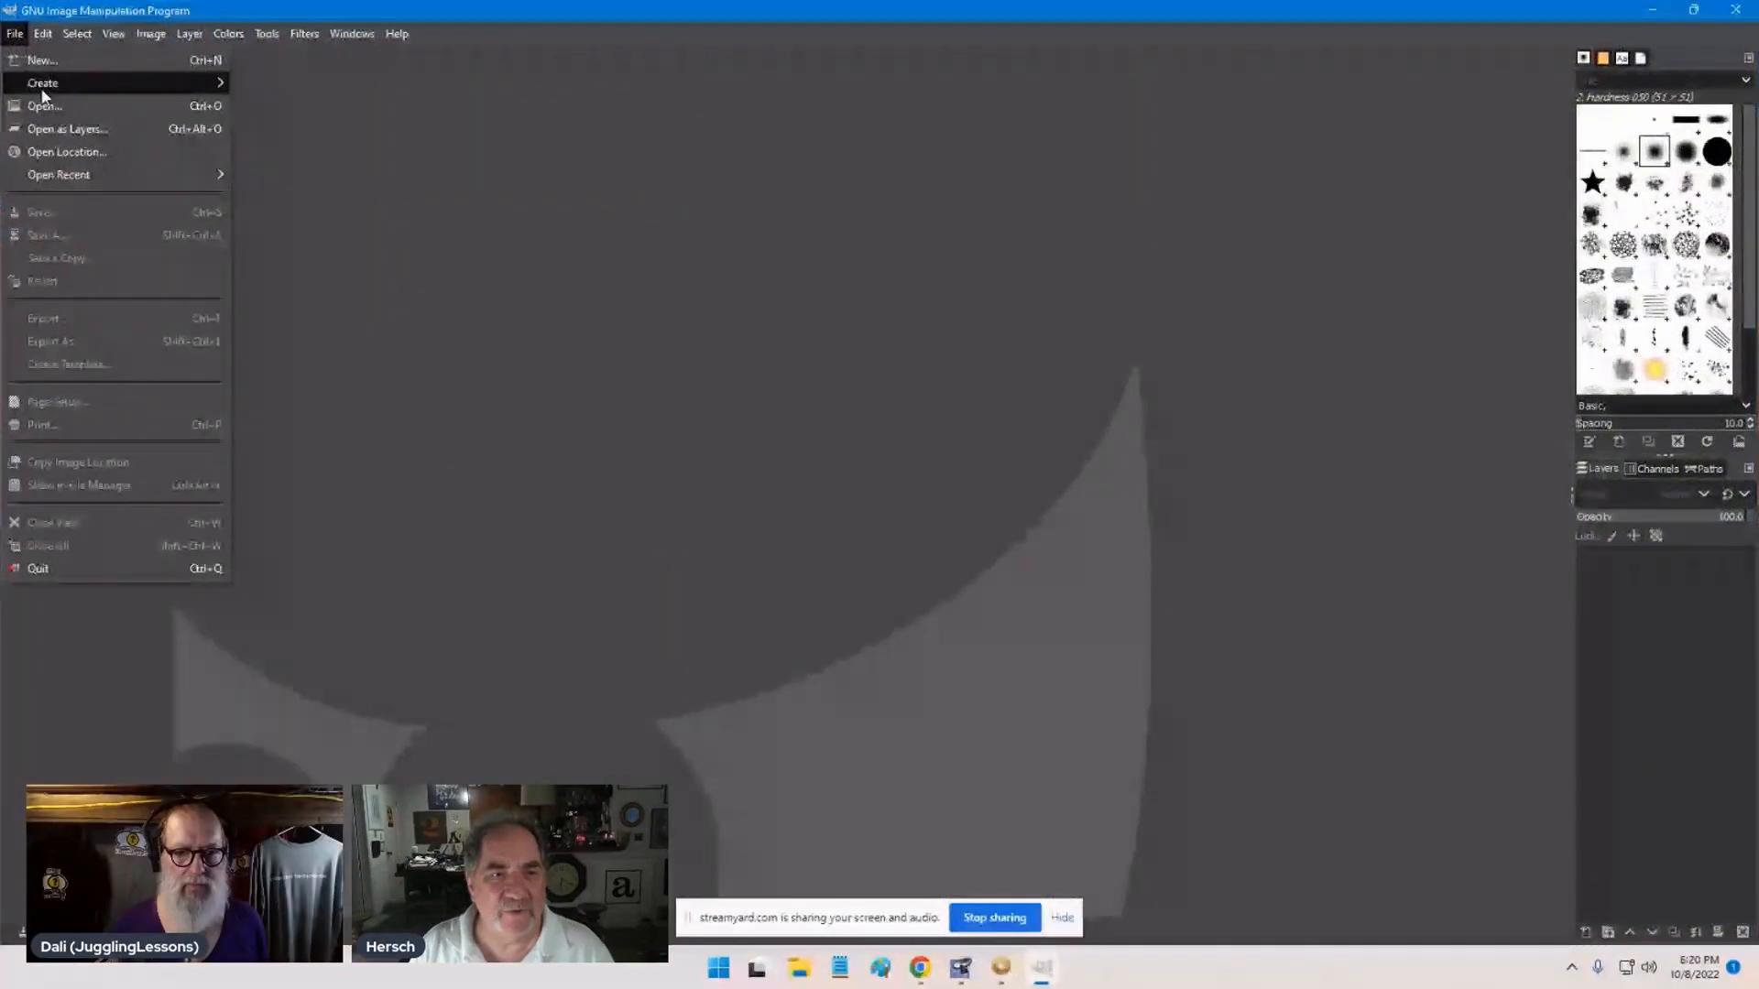
click(378, 184)
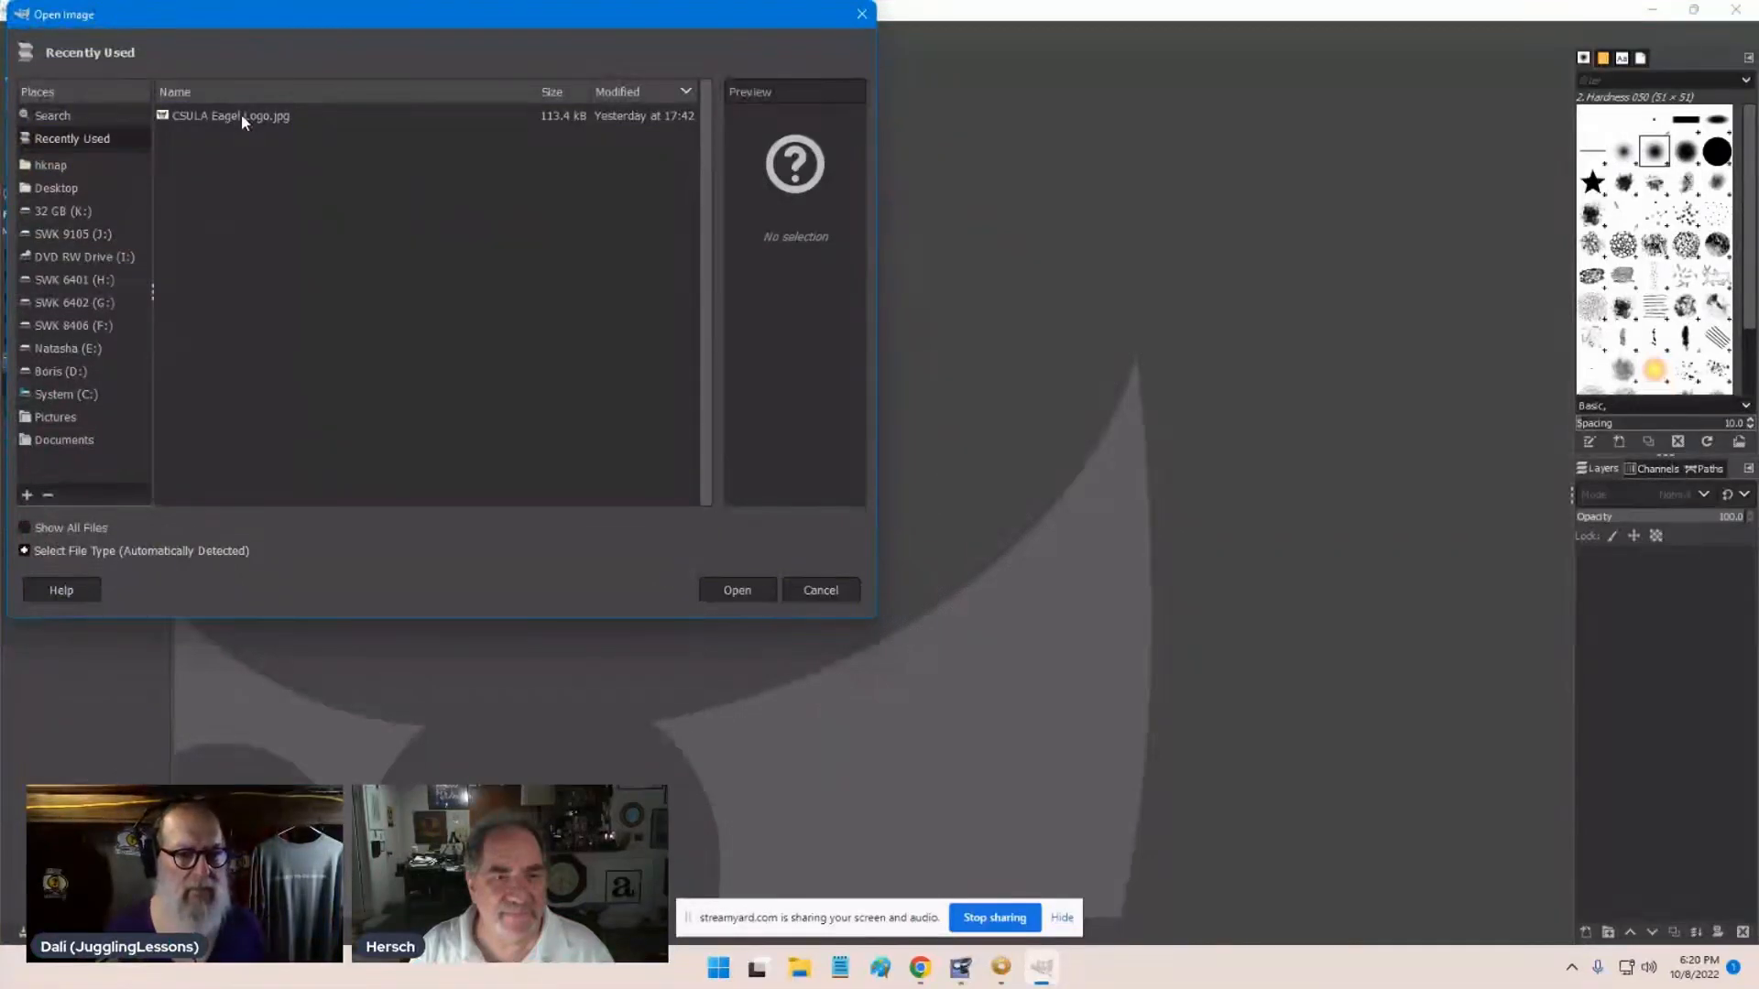
click(75, 214)
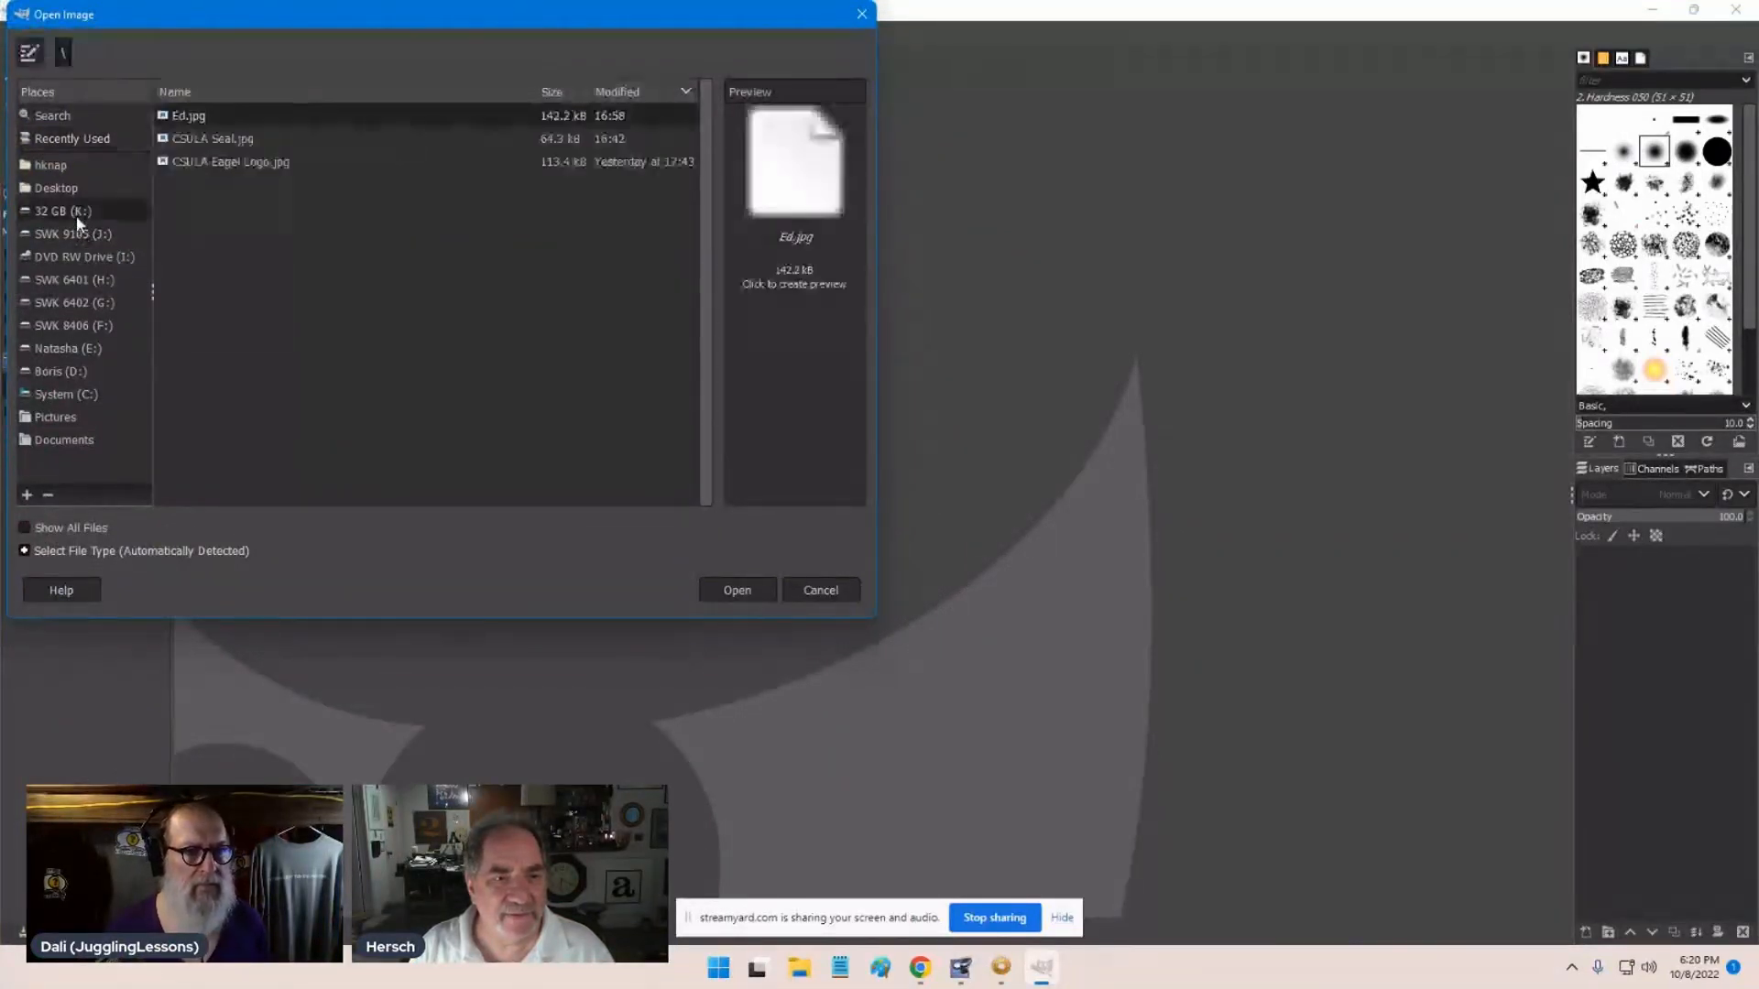
double_click(203, 139)
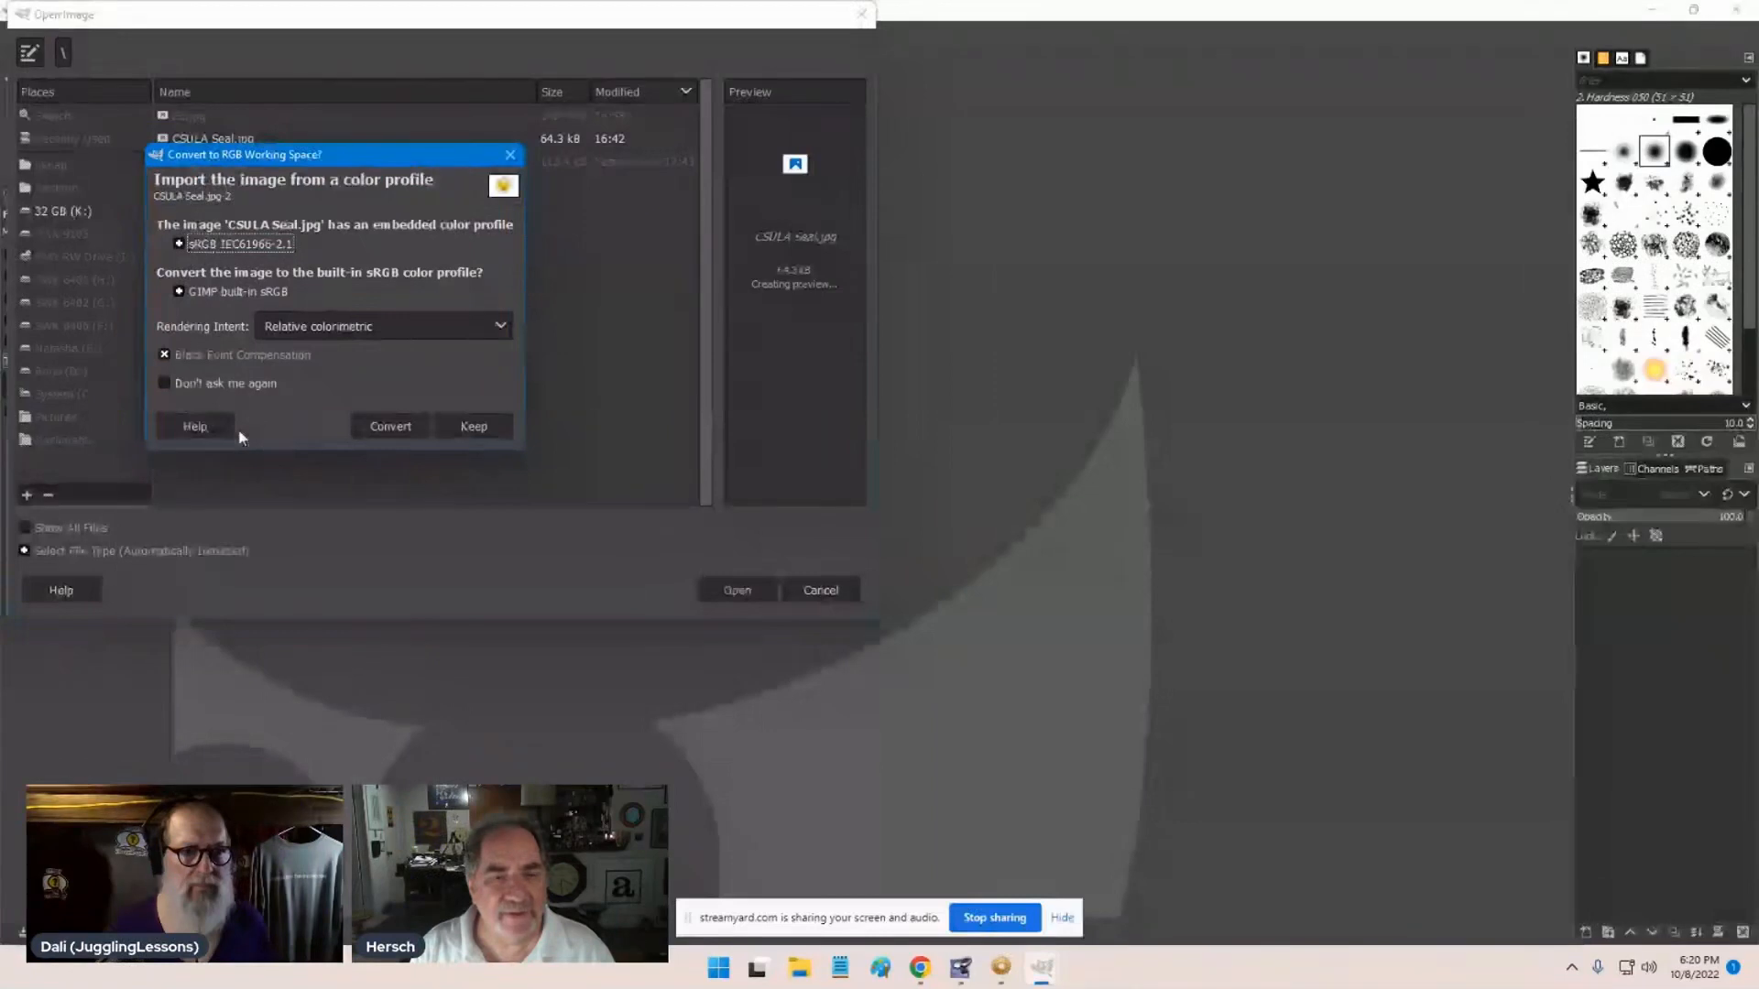
click(403, 427)
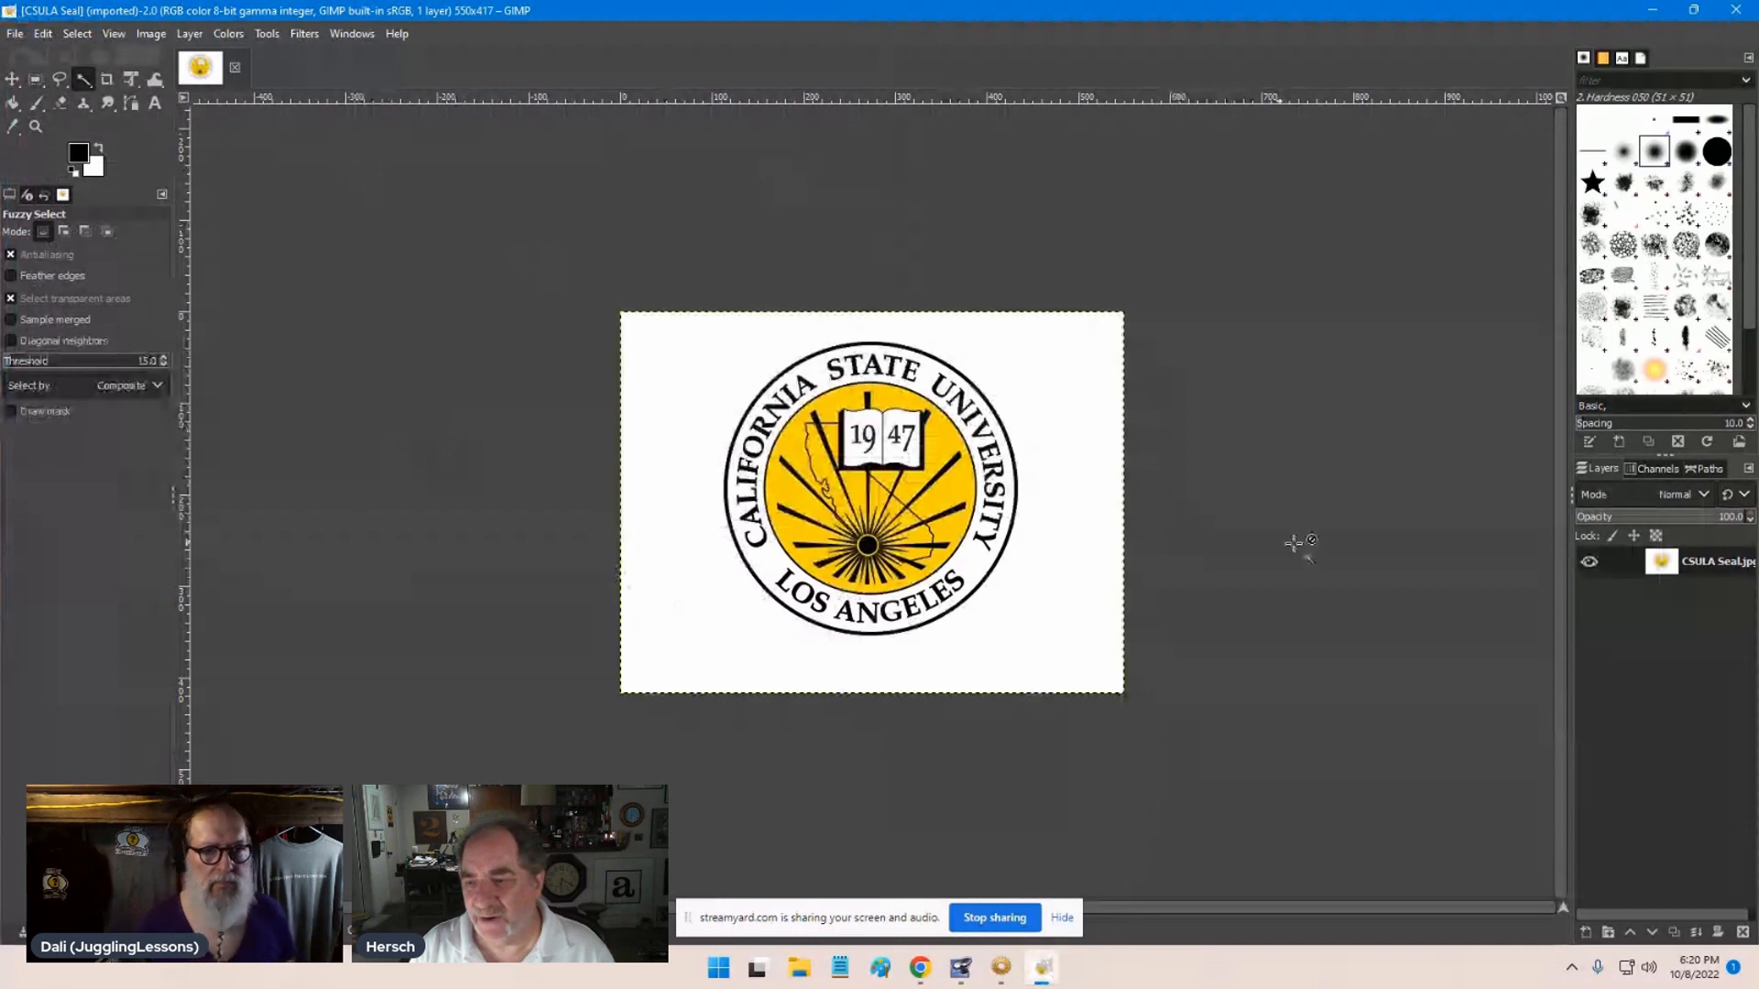
- Add an alpha channel to the CSULA Seal.jpg layer and delete the white background around the seal using Fuzzy Select
right_click(1704, 564)
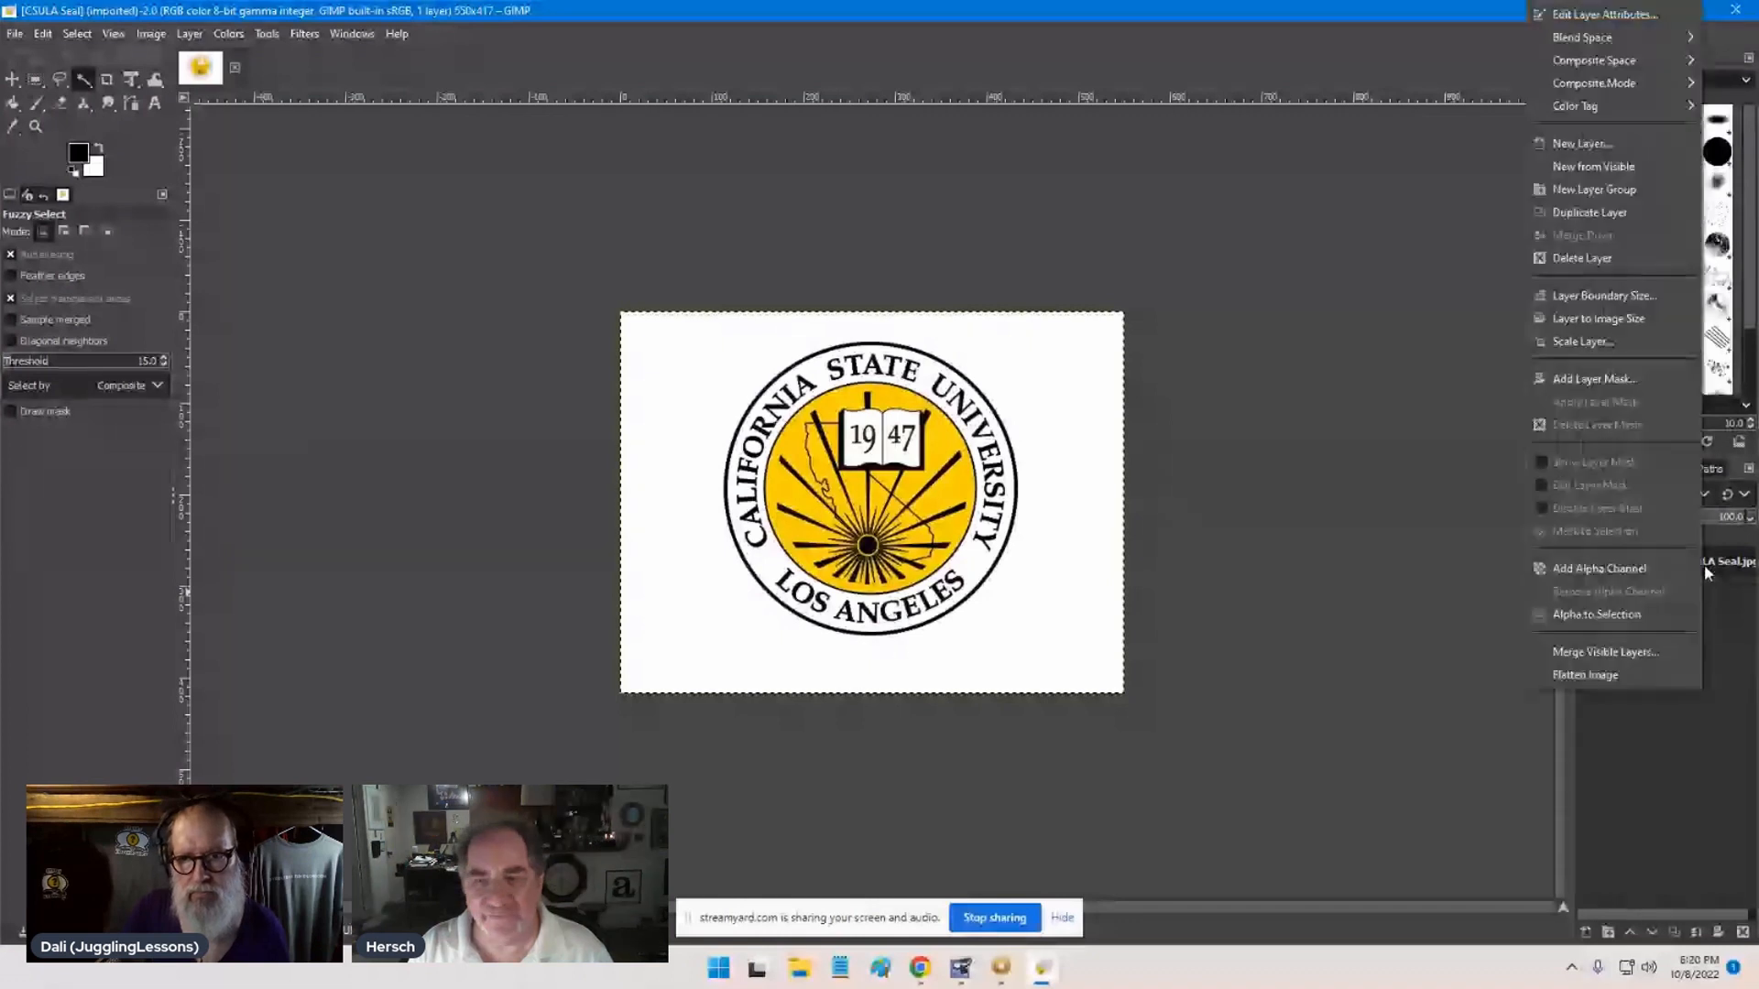
click(1645, 571)
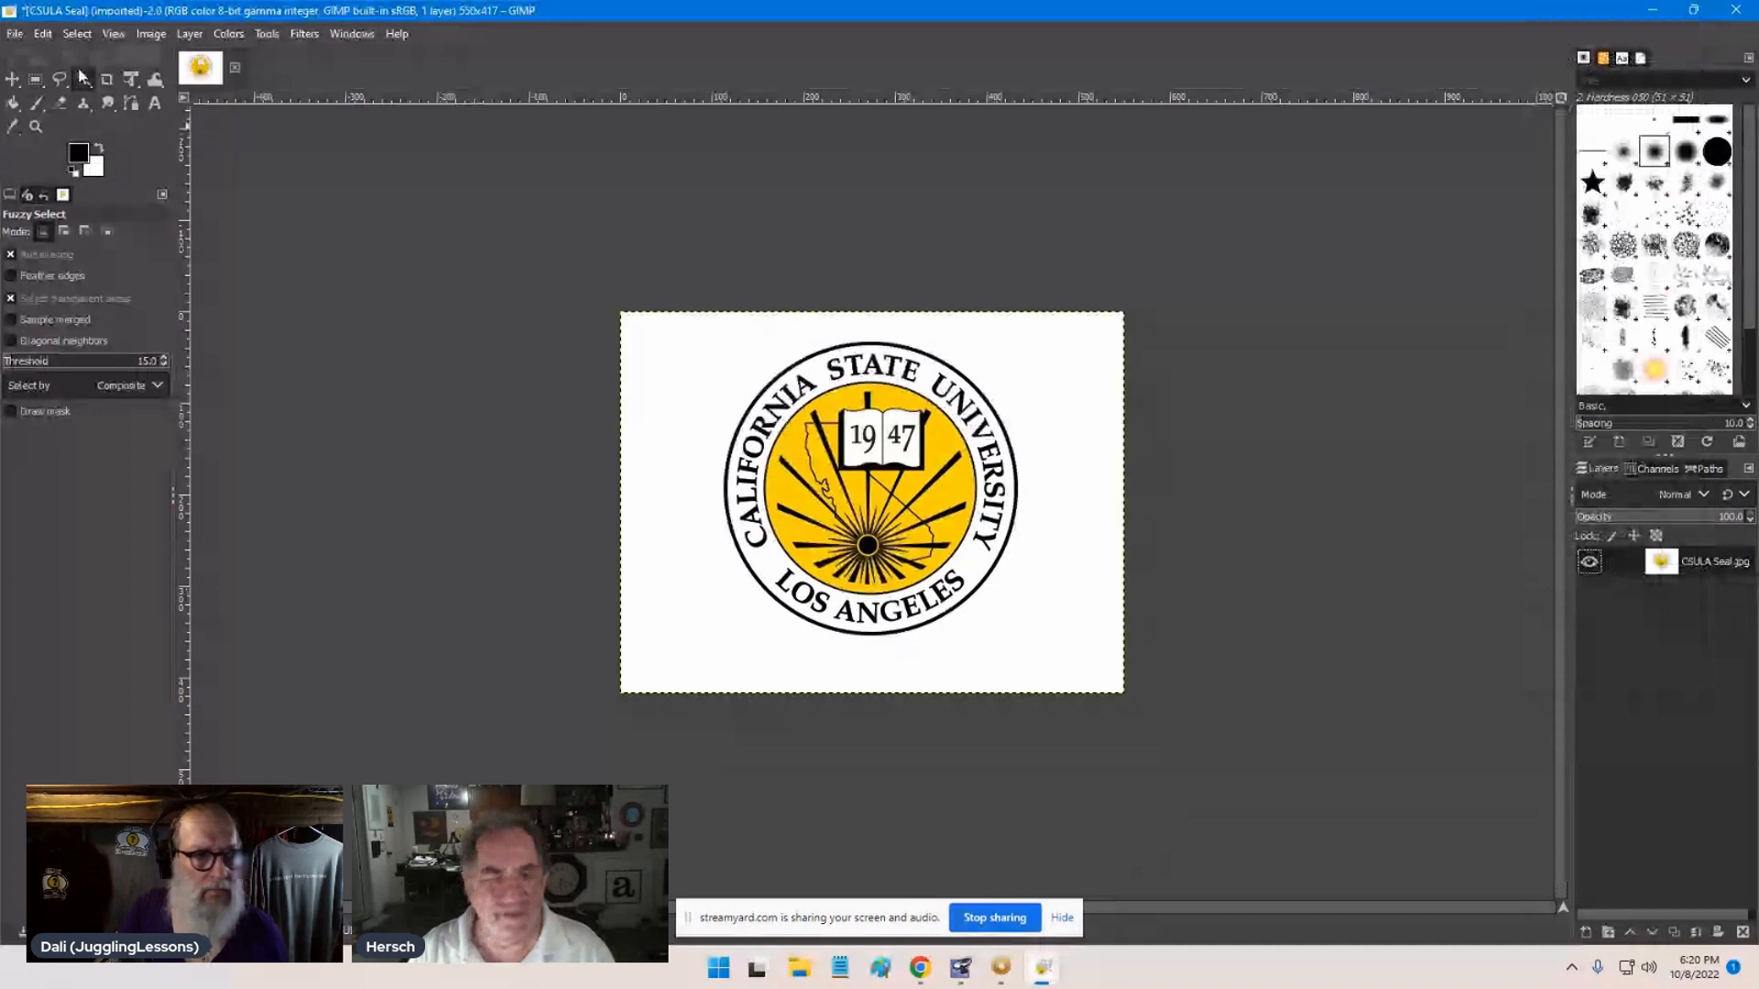
click(654, 355)
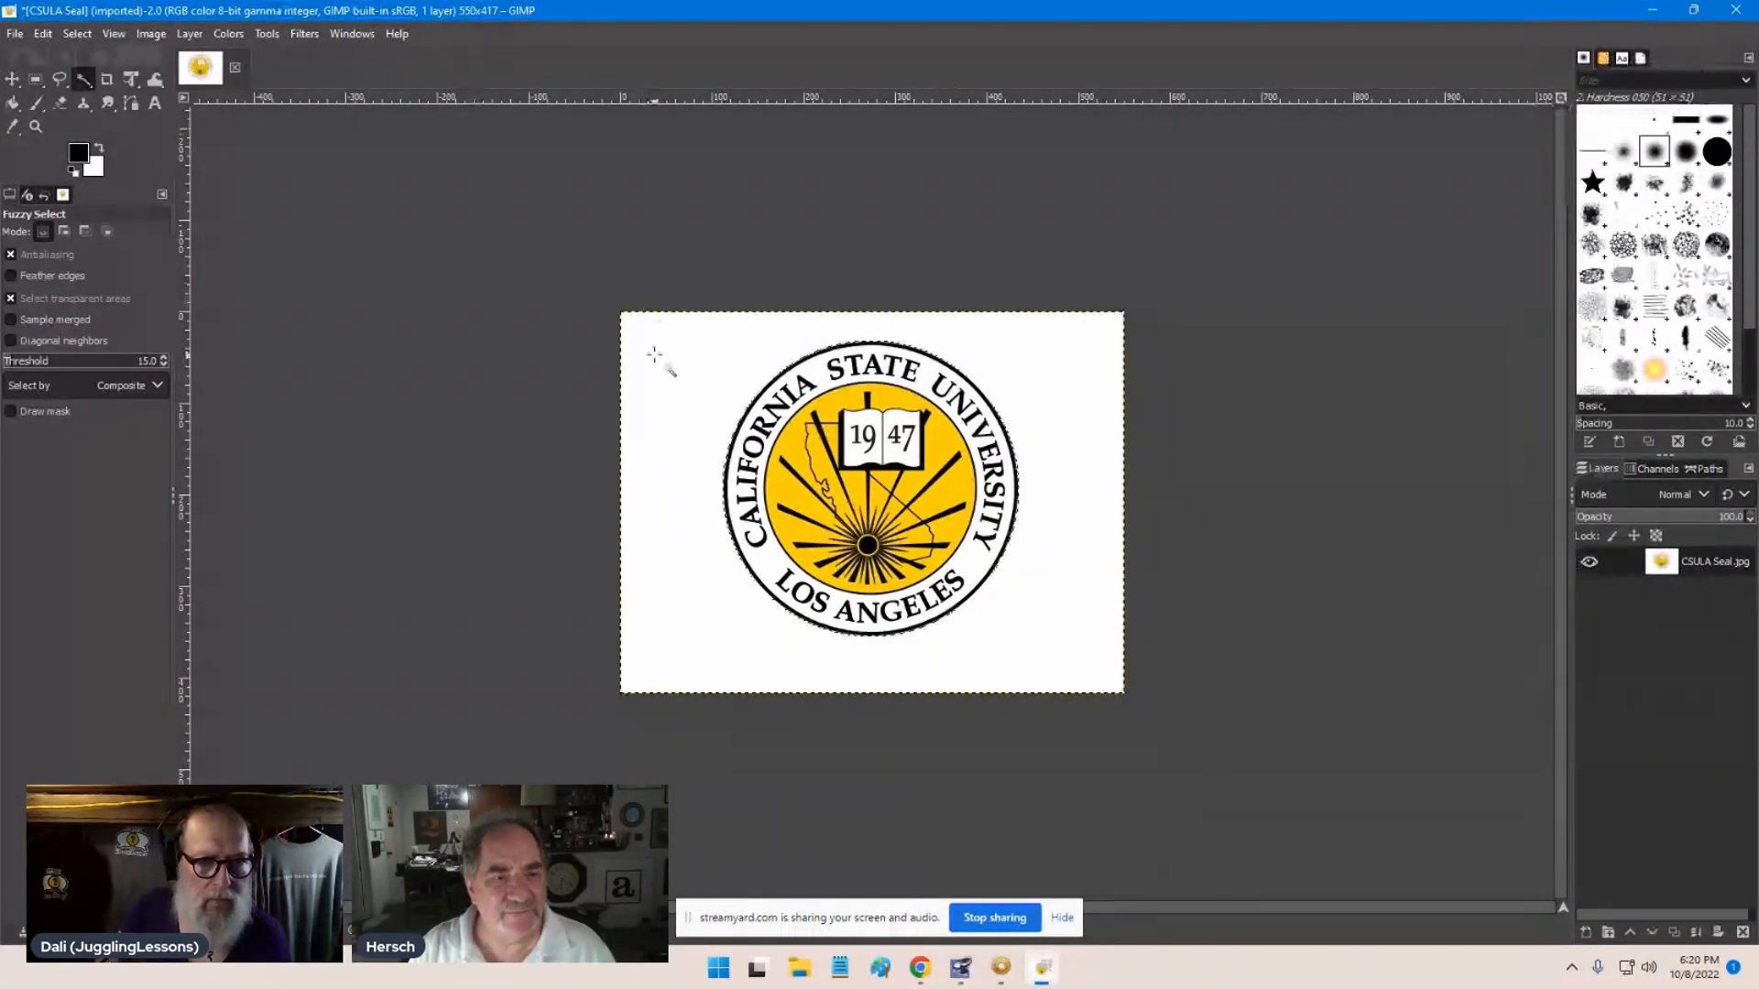
key(Delete)
- Crop the seal image to its content and export it as CSULA Seal.png to the 32 GB (K:) drive
click(141, 34)
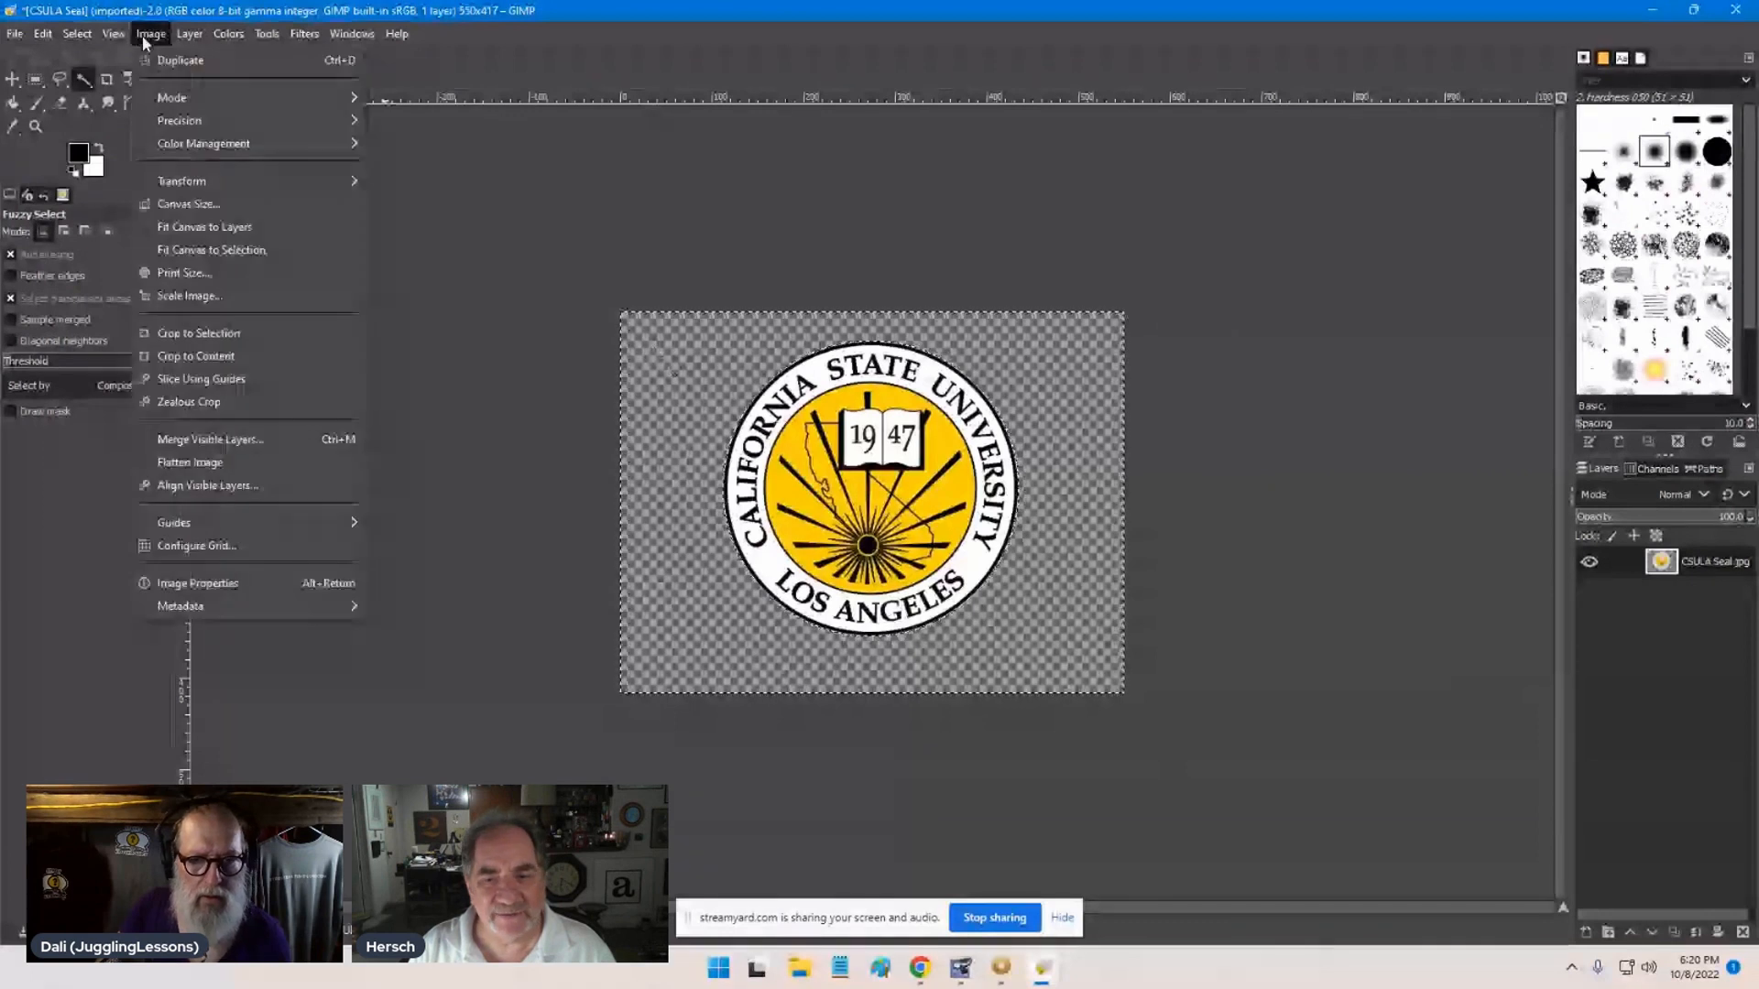
click(192, 337)
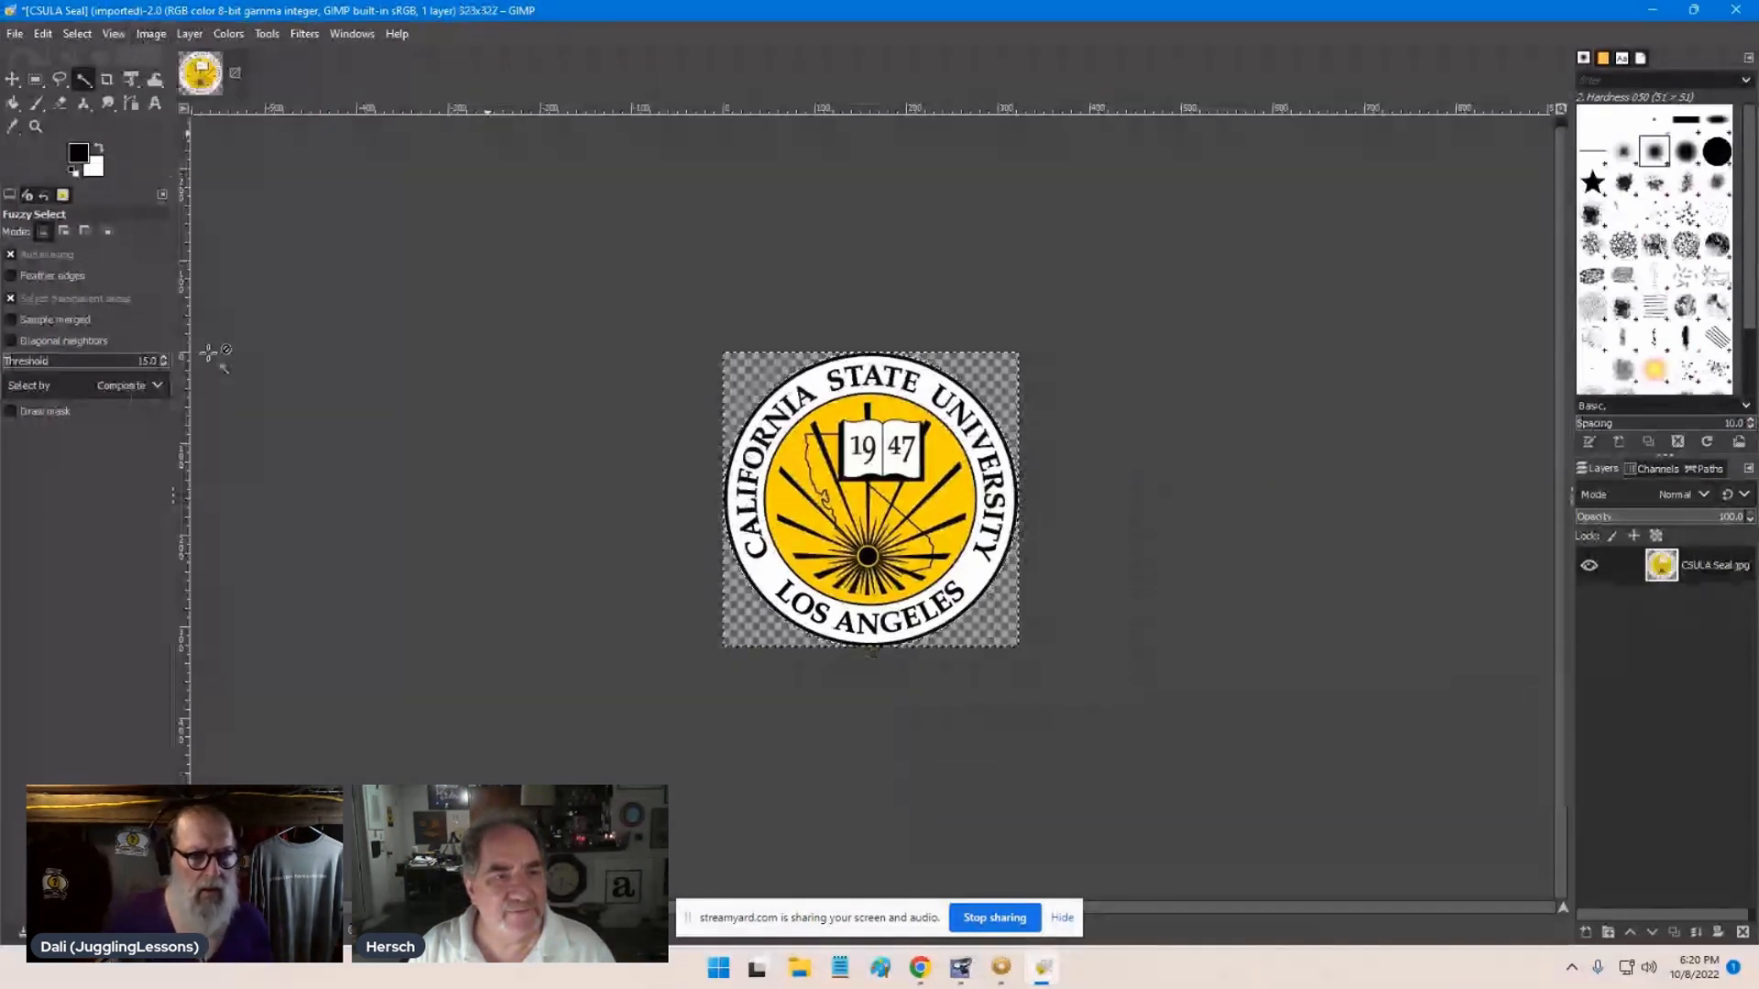
click(15, 34)
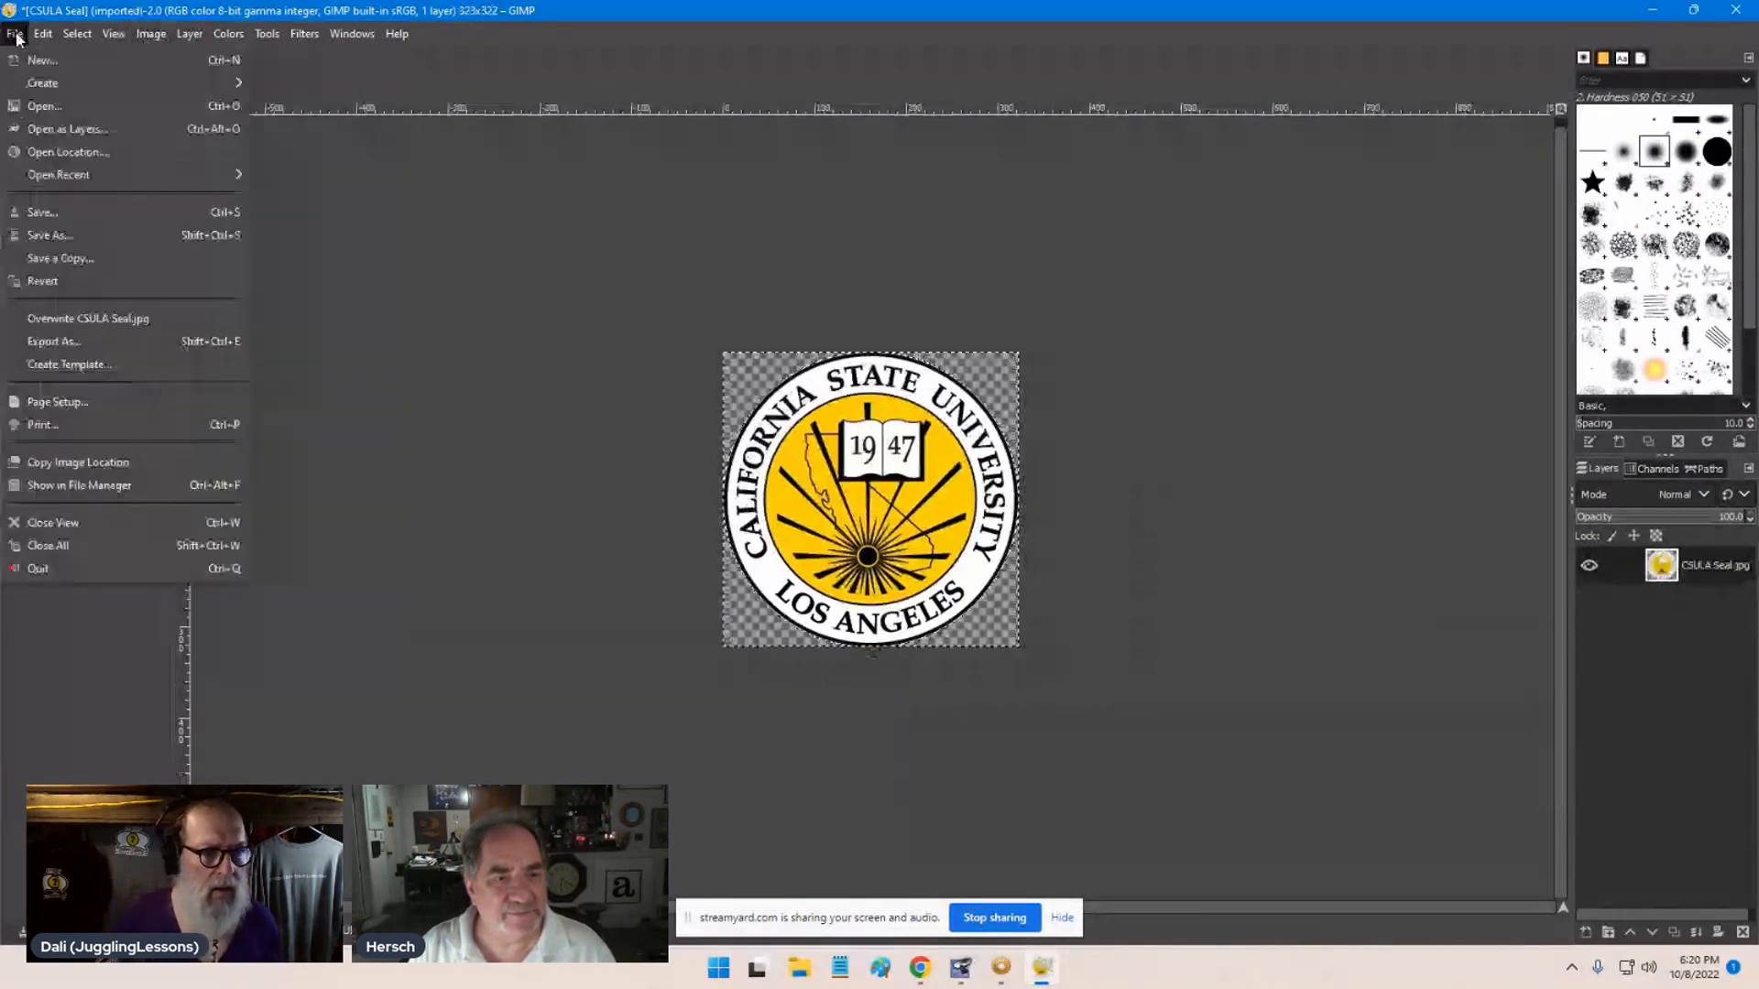
click(55, 342)
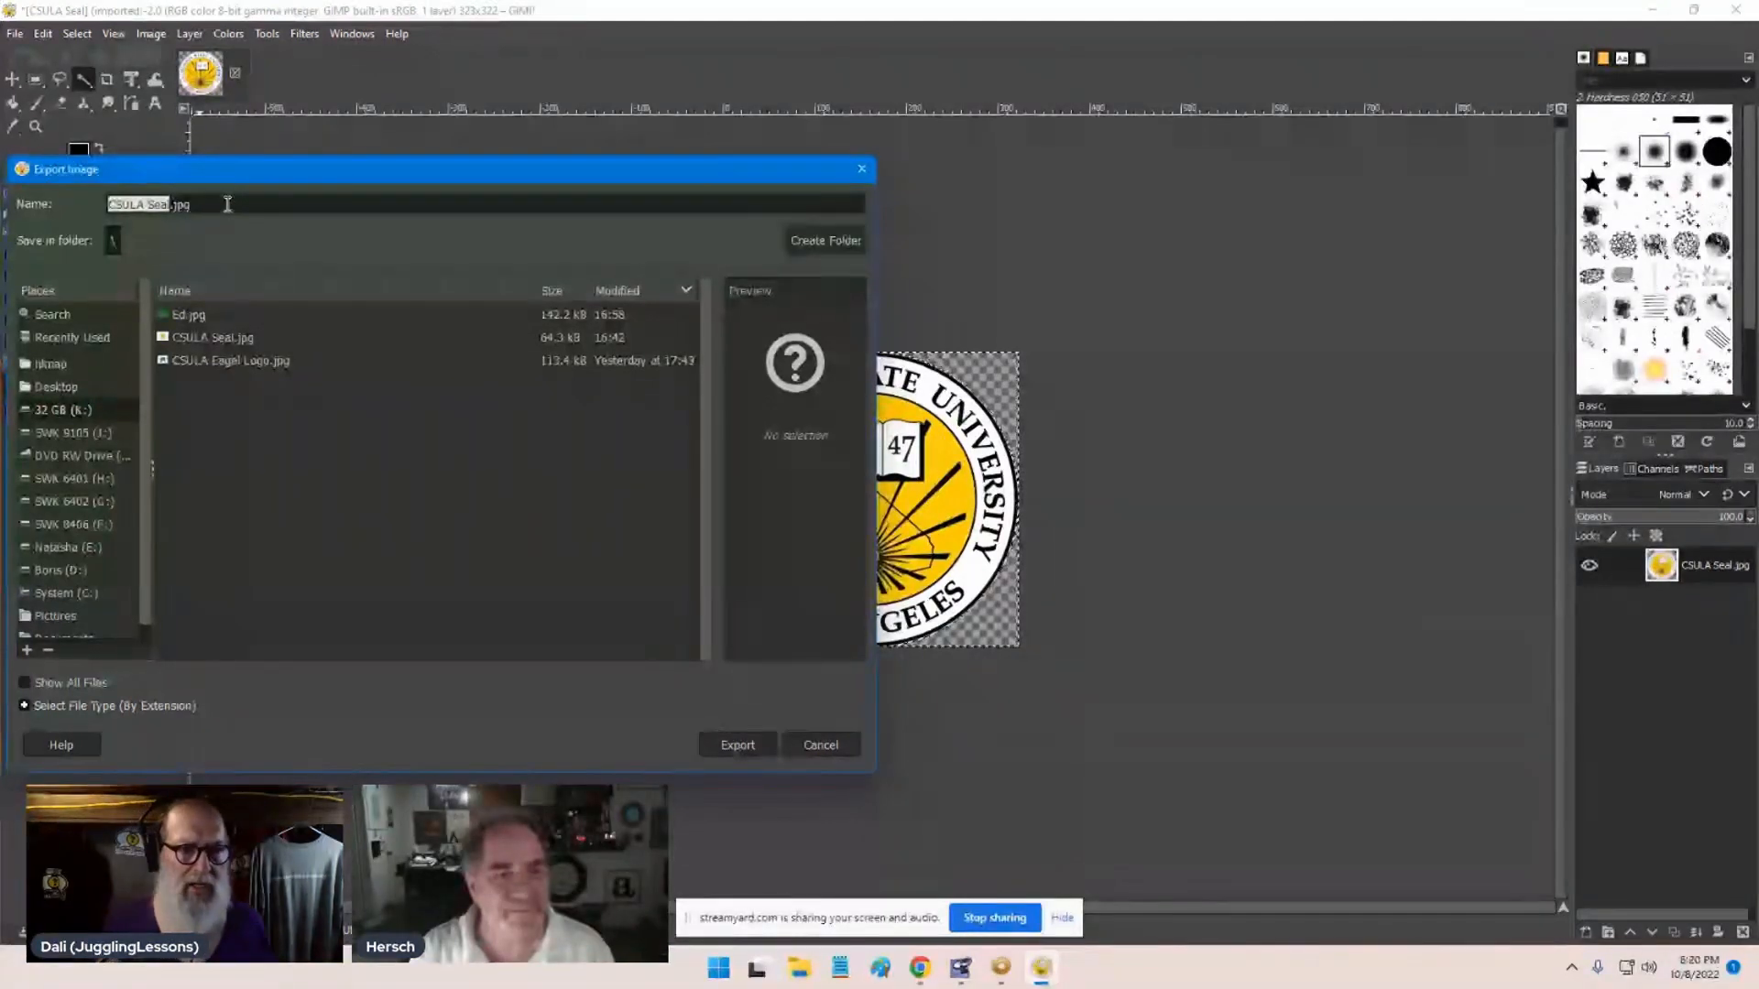
click(714, 750)
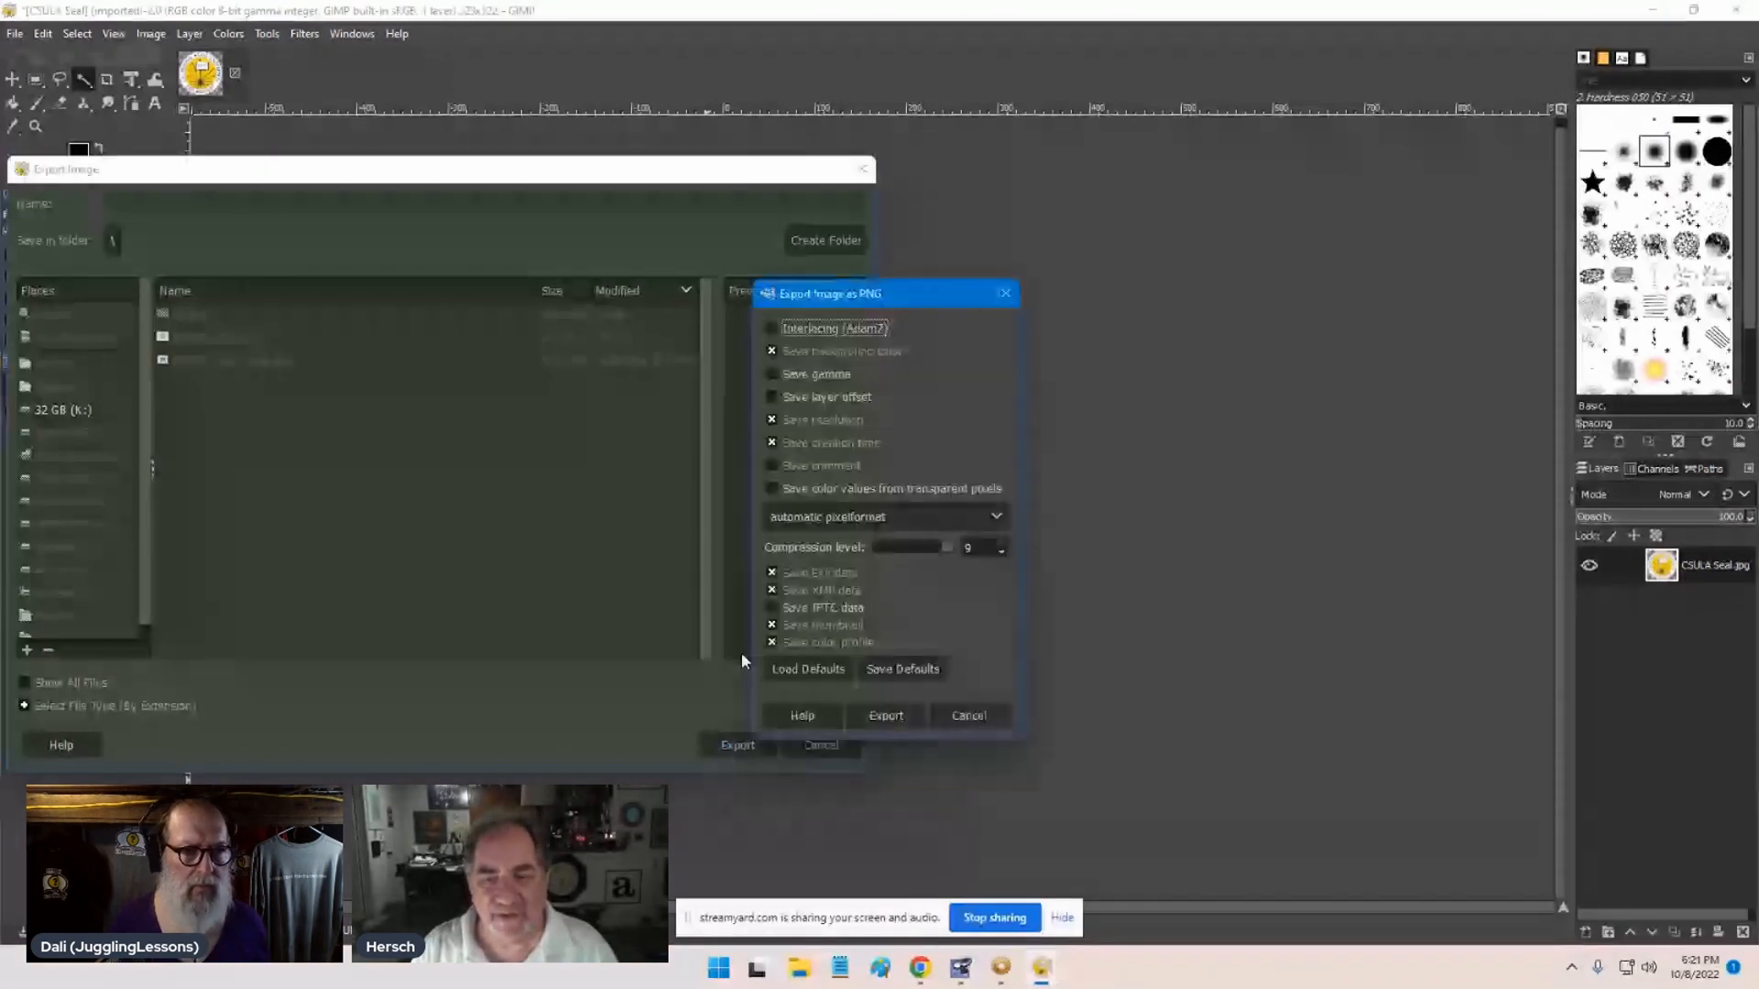
click(903, 715)
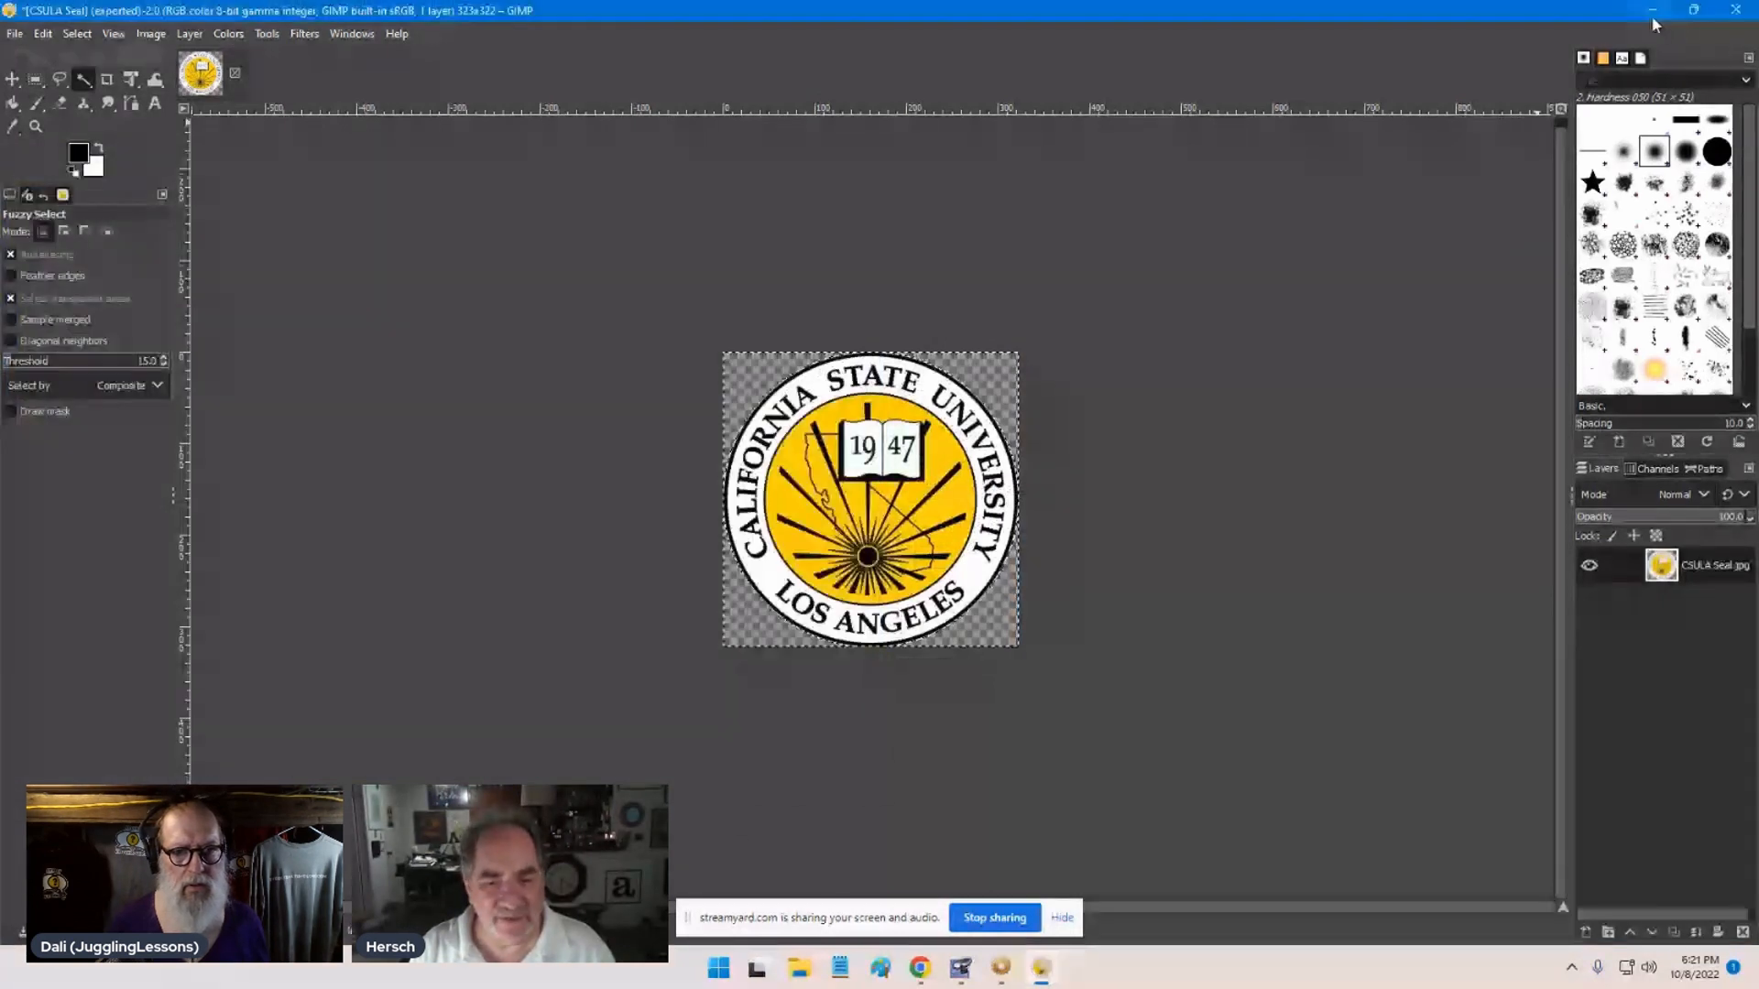
- Minimize GIMP, start a blank presentation in PowerPoint and set the slide background to a solid orange fill
click(1650, 11)
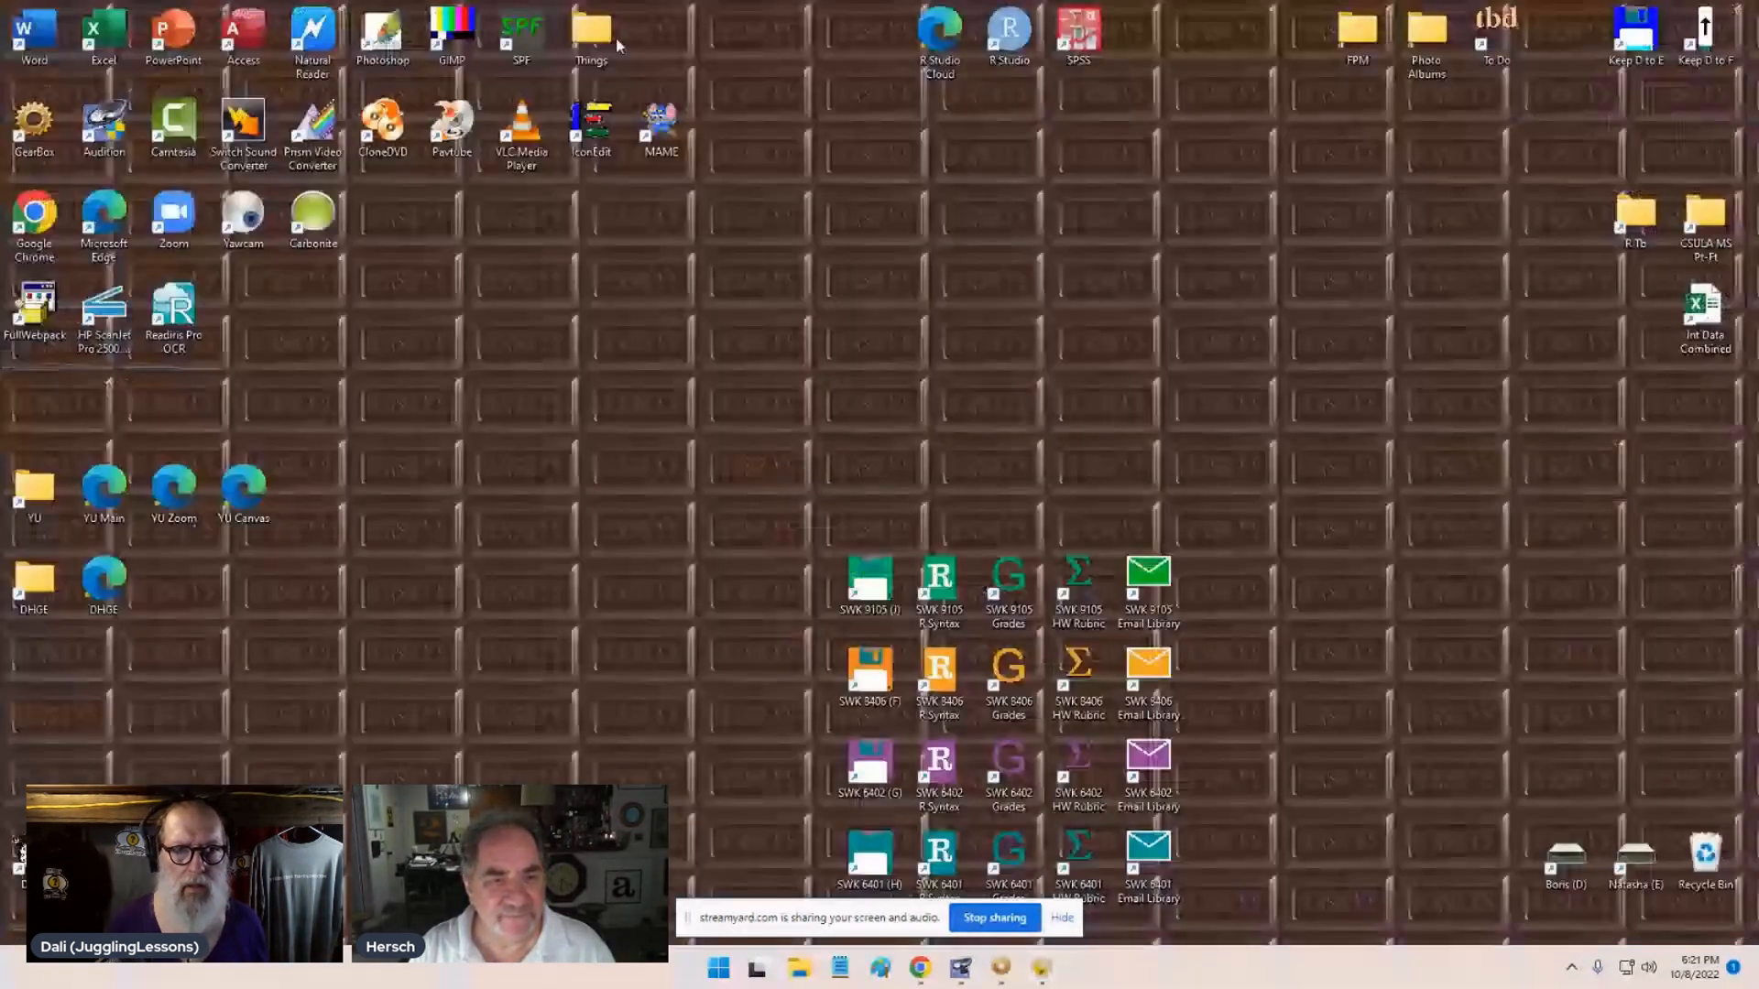
double_click(173, 32)
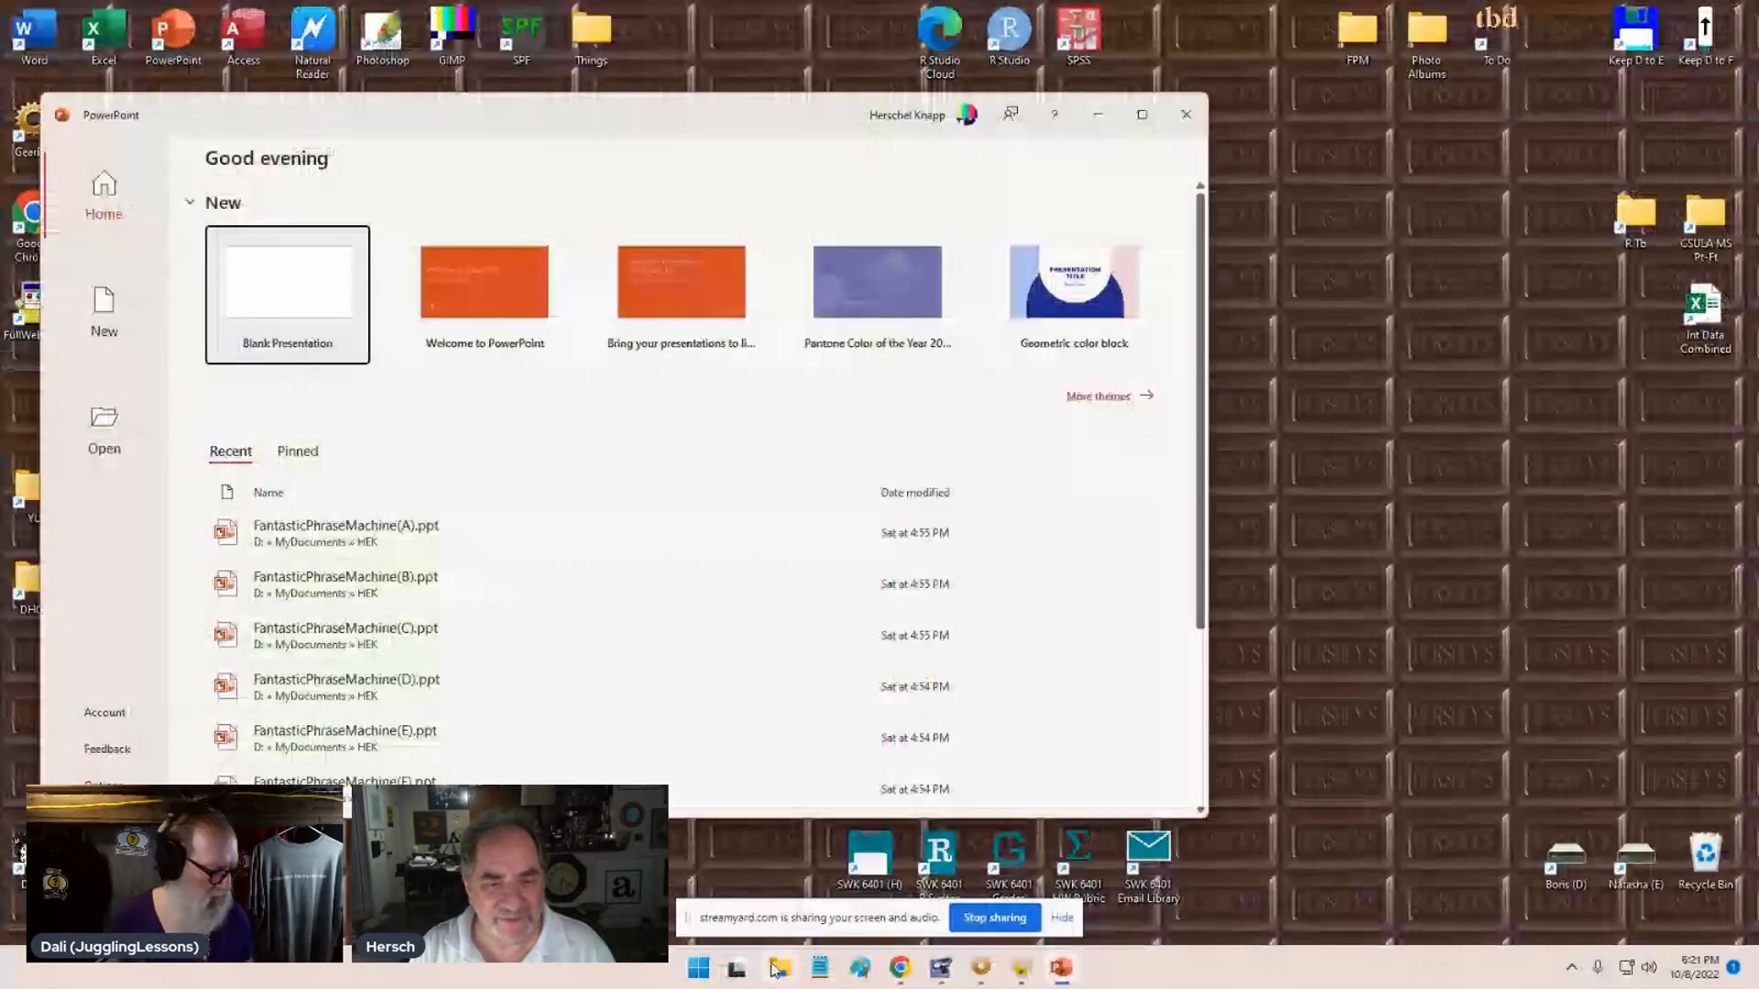
click(240, 311)
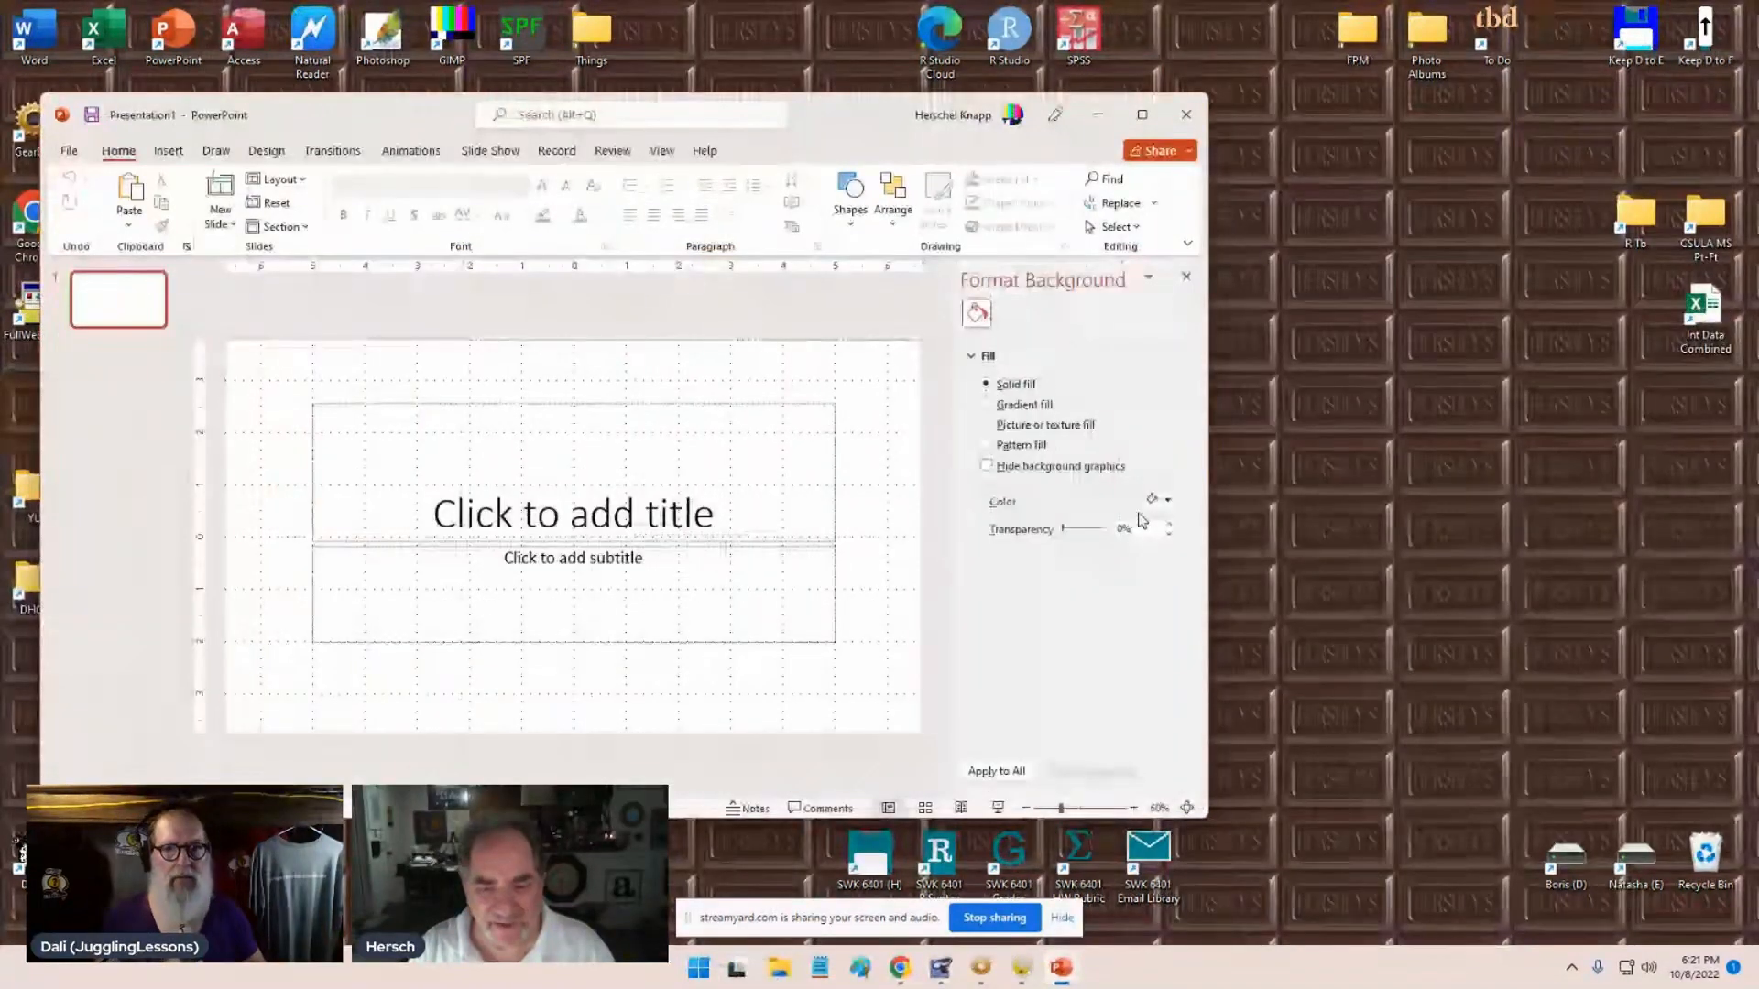
click(1158, 499)
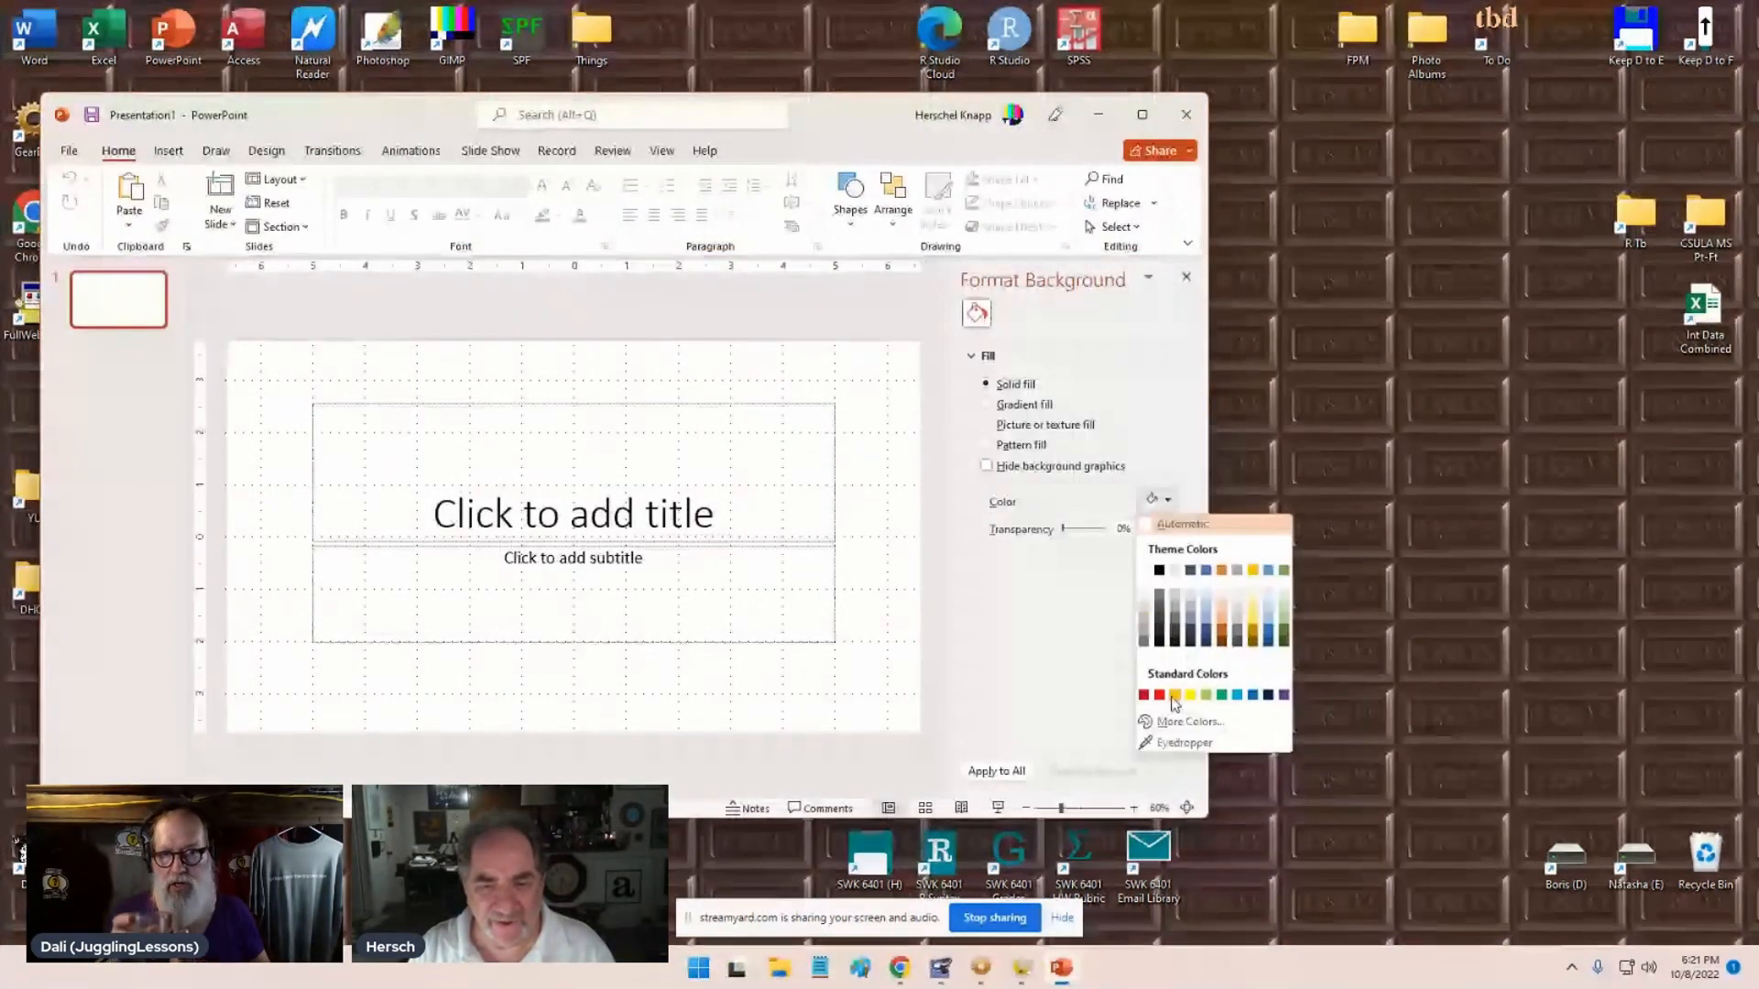
click(1174, 695)
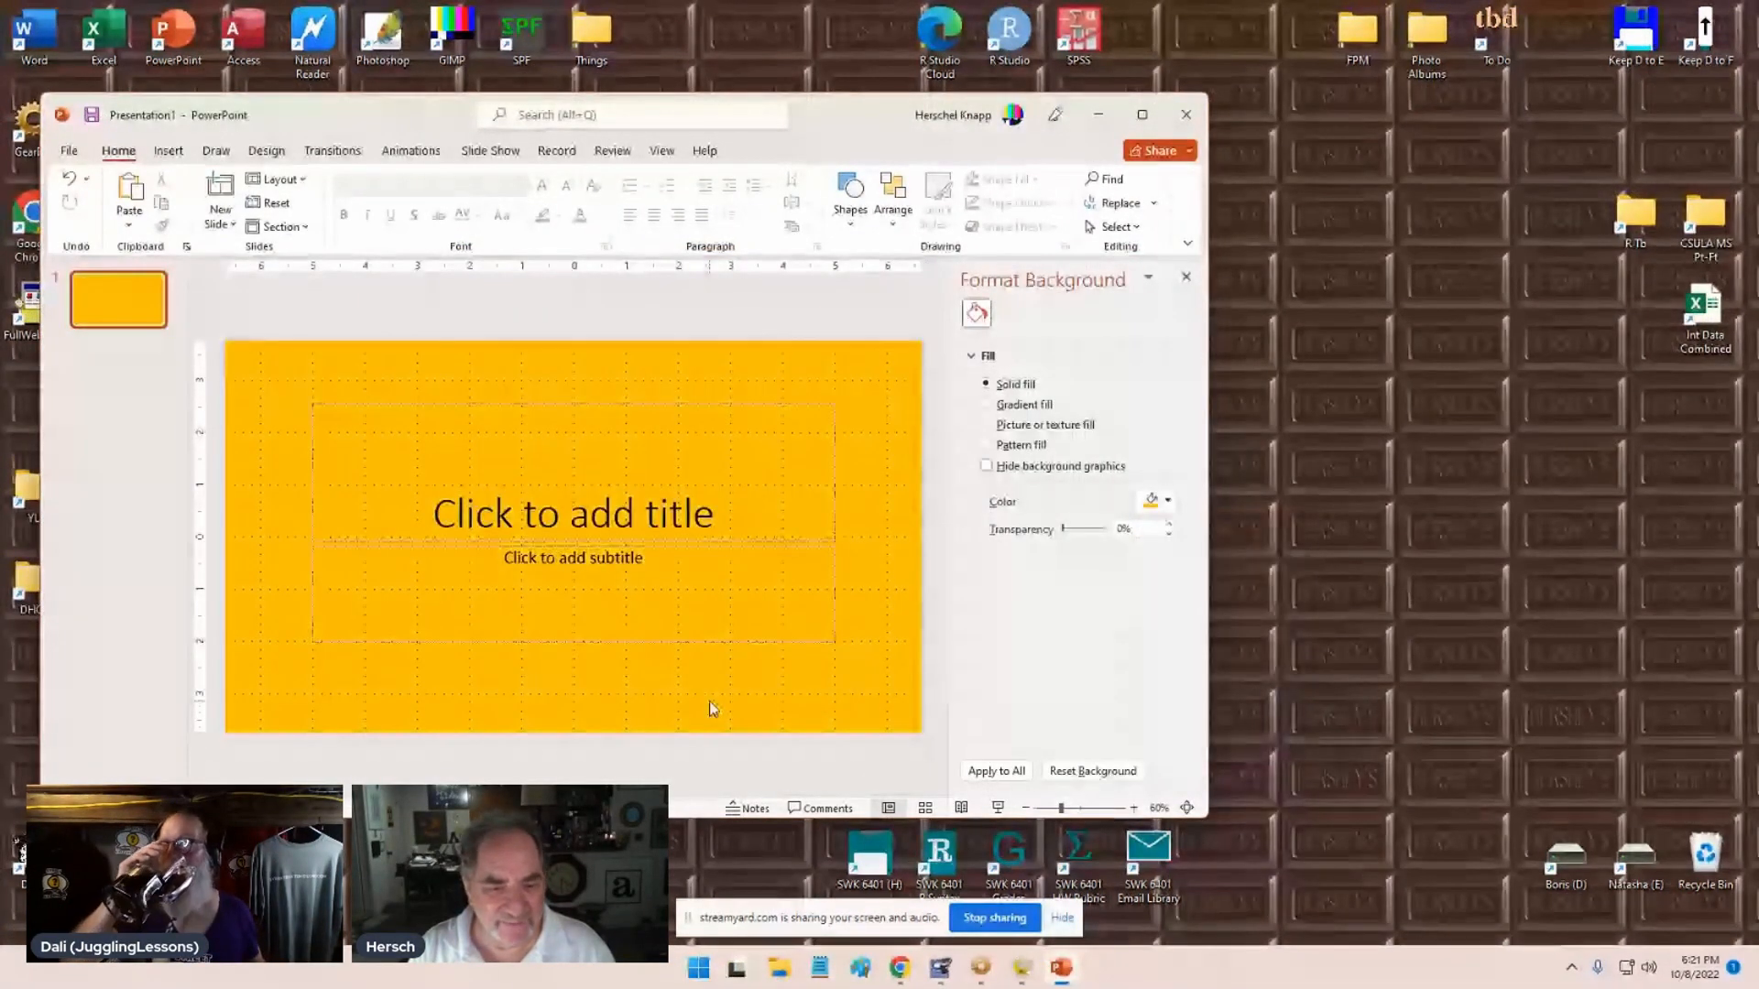
- Open the 32 GB (K:) drive in File Explorer beside the presentation and insert CSULA Seal.png onto the orange slide
click(781, 968)
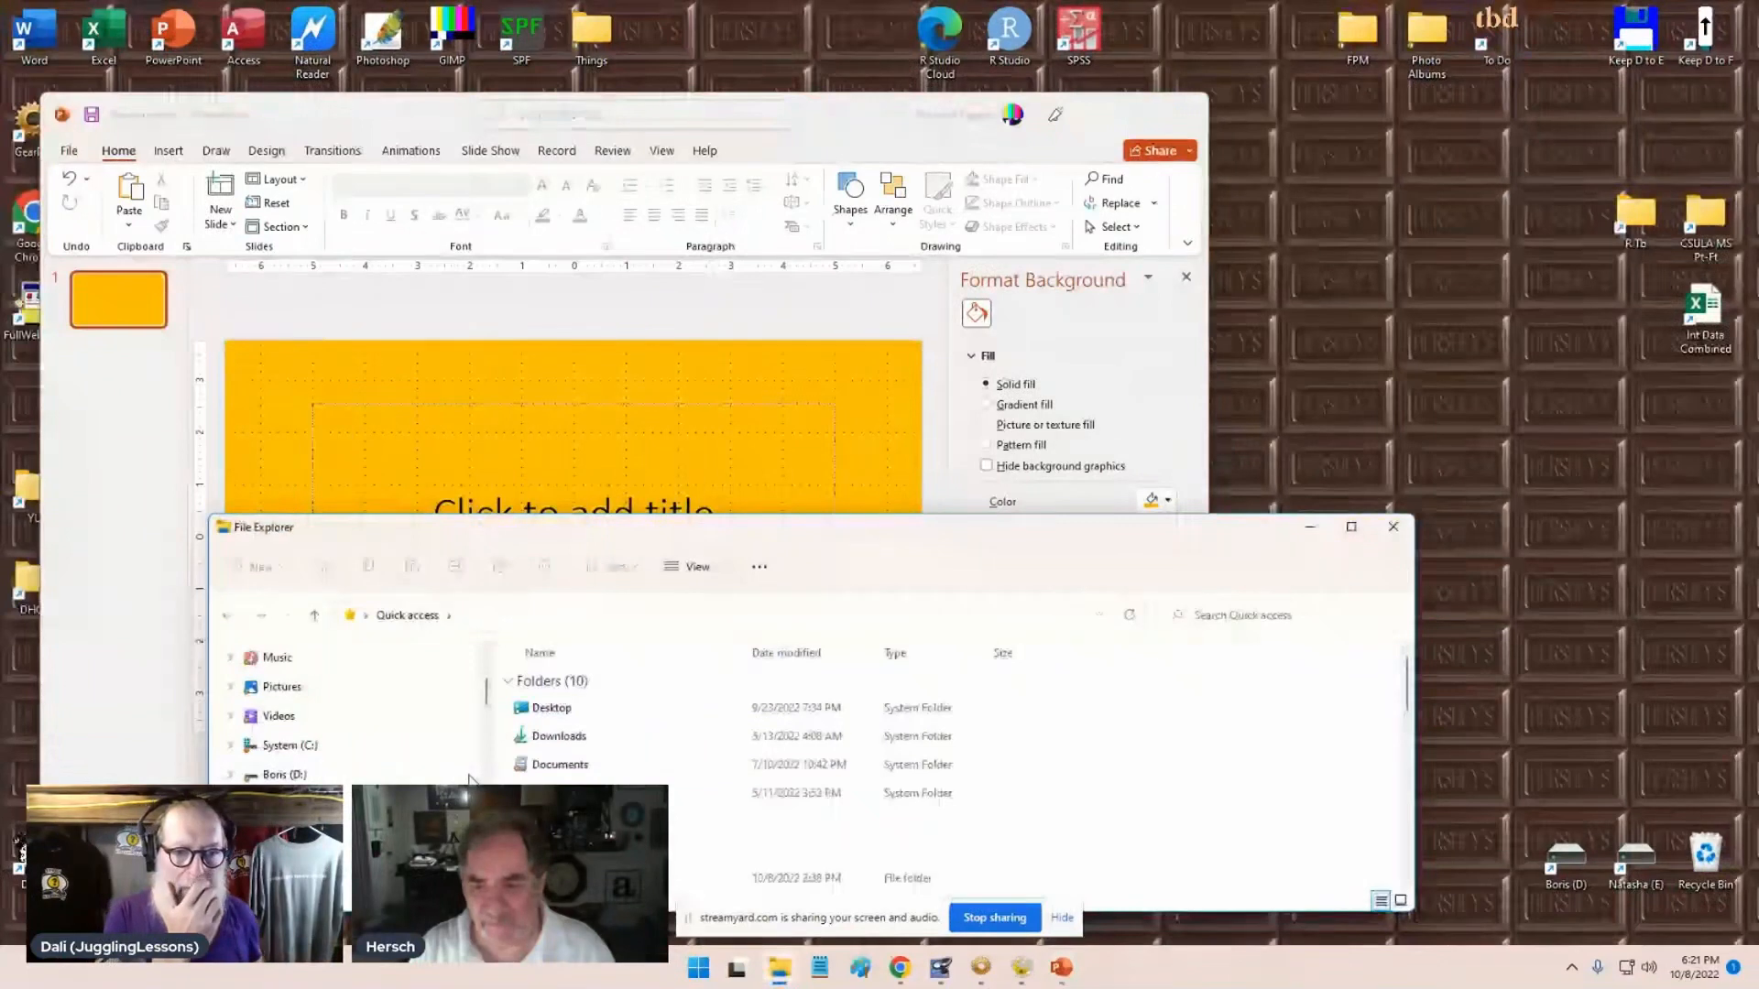
scroll(470, 779, down, 2)
click(349, 836)
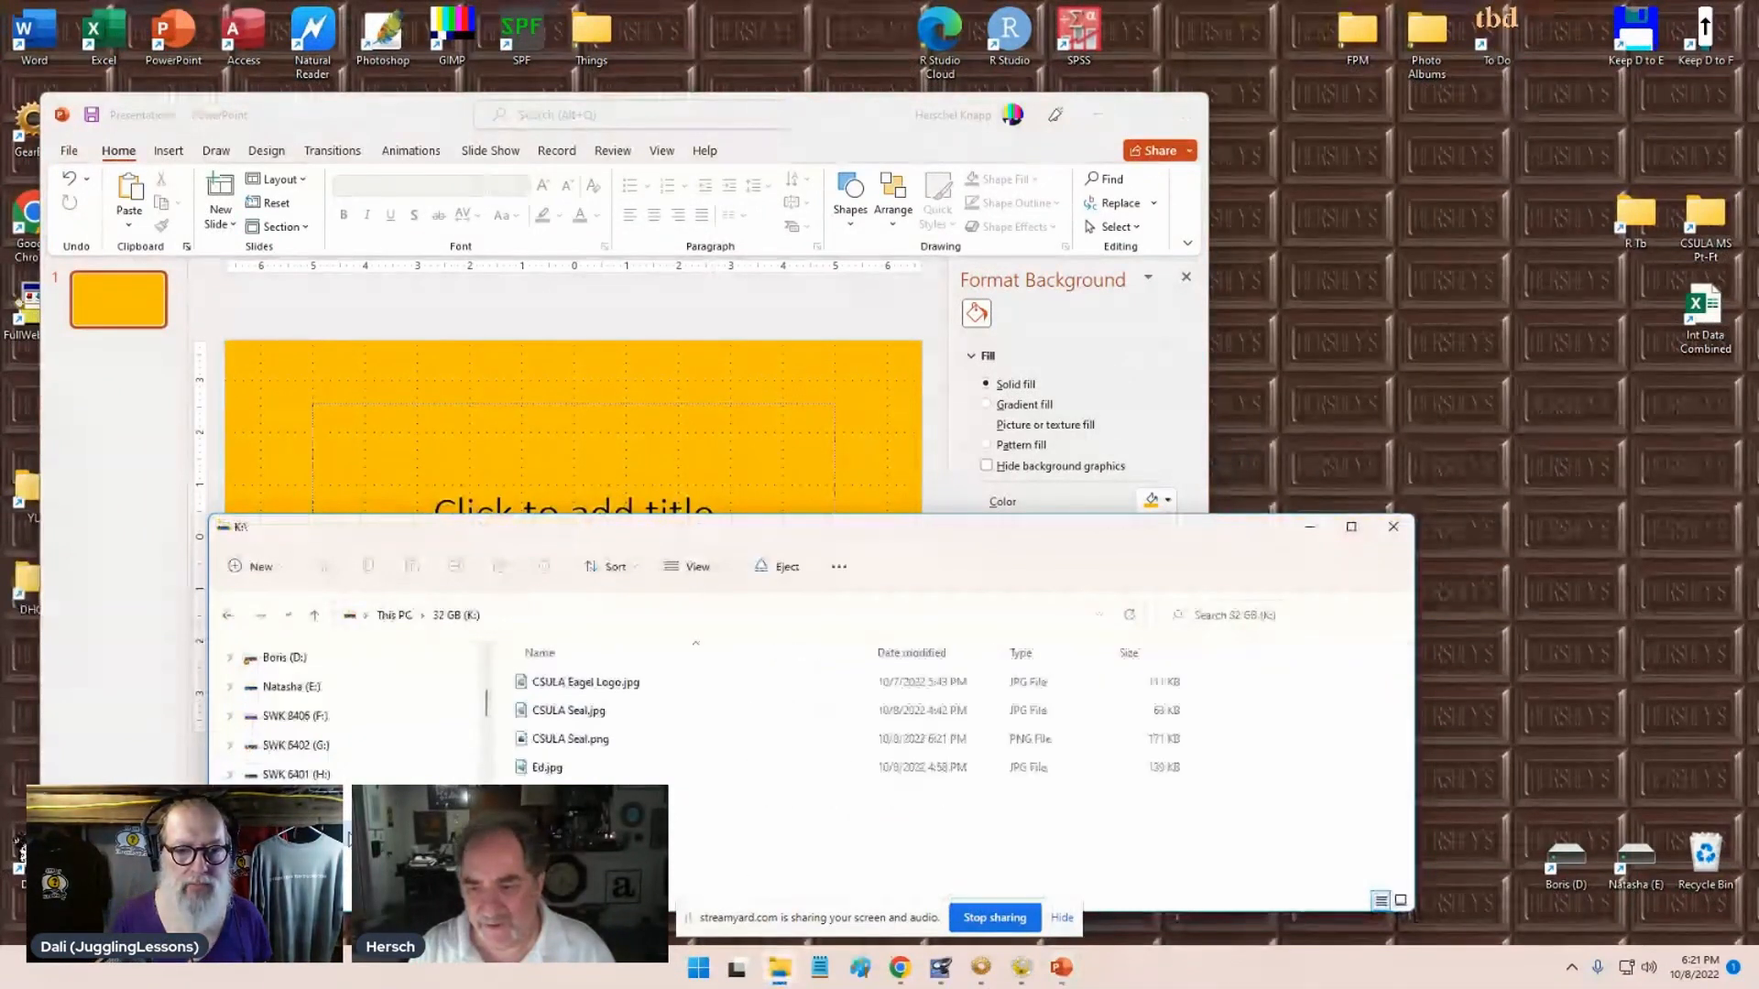
drag(607, 531, 1199, 472)
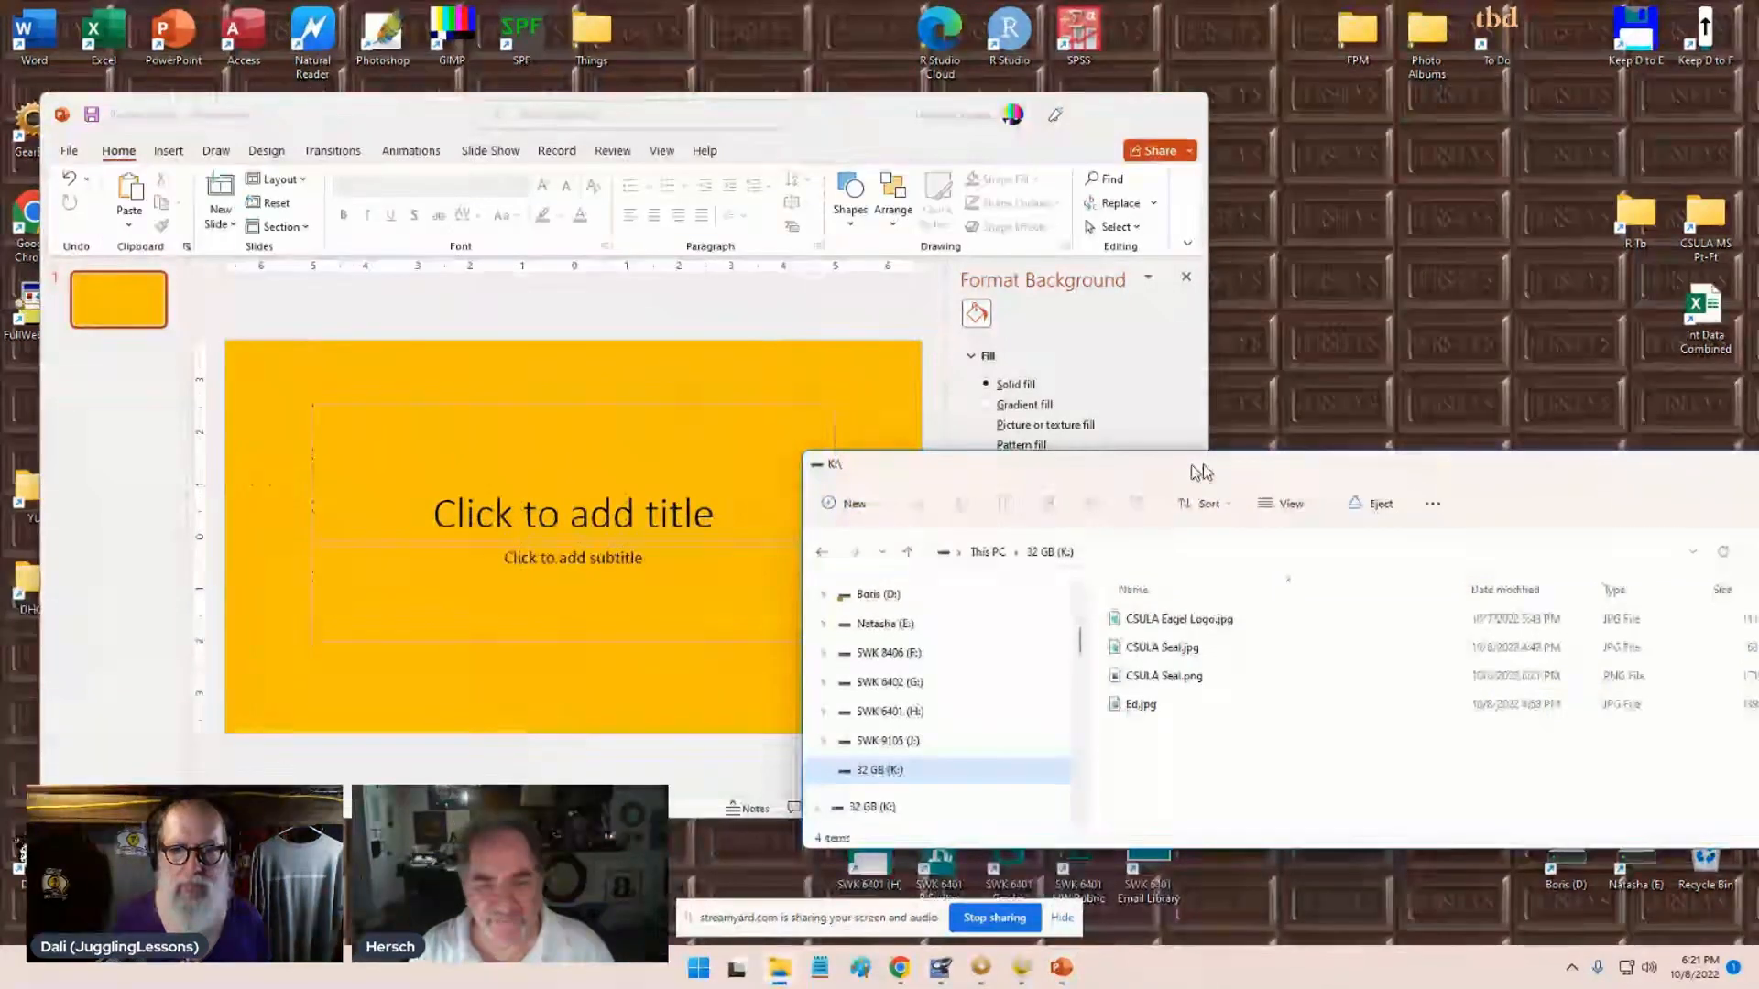
drag(1163, 675, 593, 614)
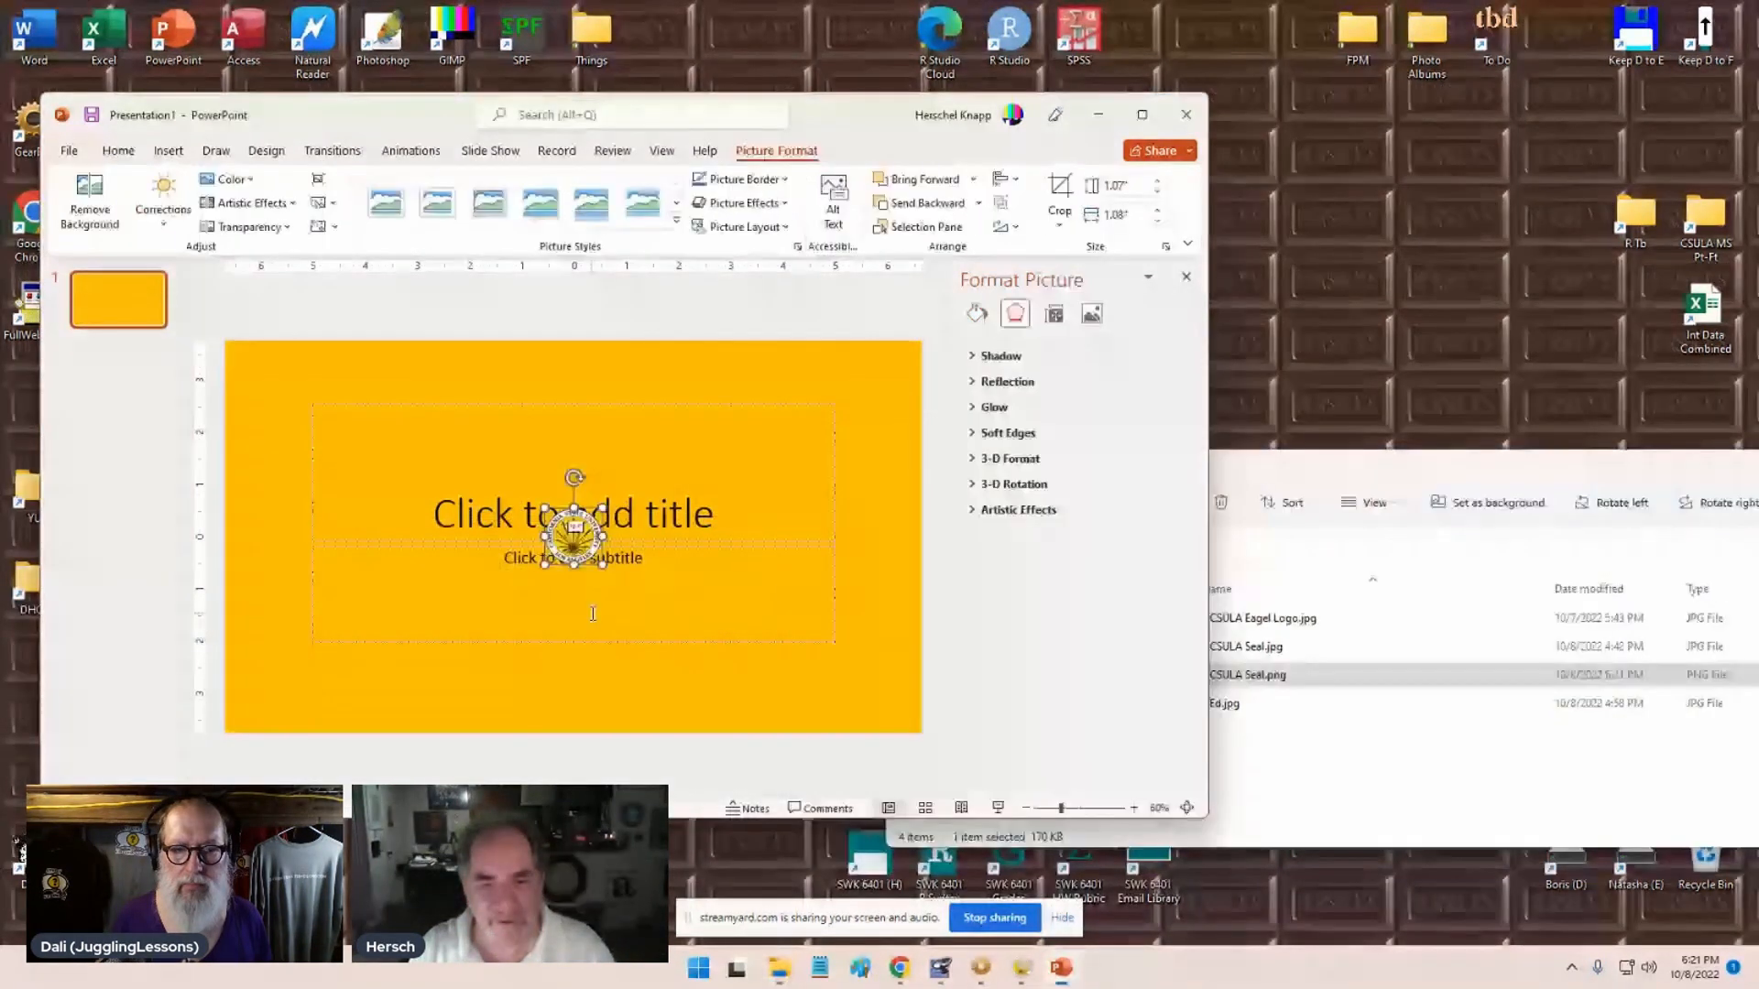
- Enlarge the seal picture to about 4.8 by 4.82 inches, move it lower on the slide and preview the slide show
drag(602, 508, 797, 314)
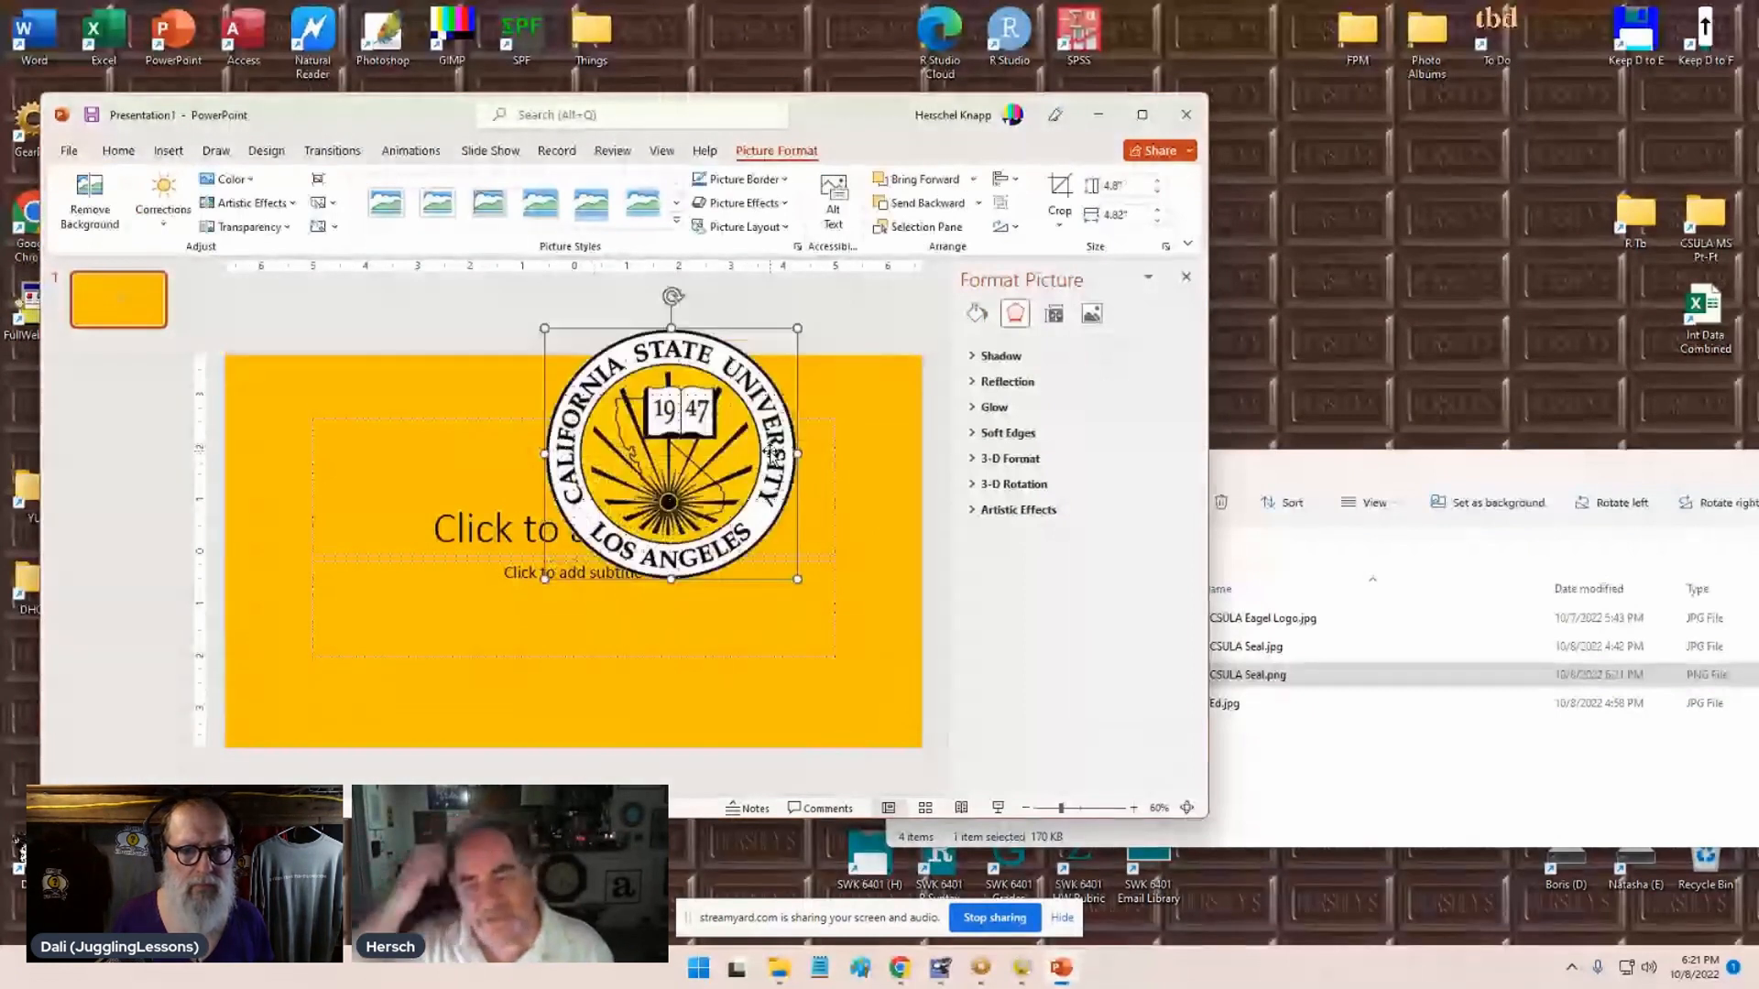
drag(771, 453, 712, 575)
key(F5)
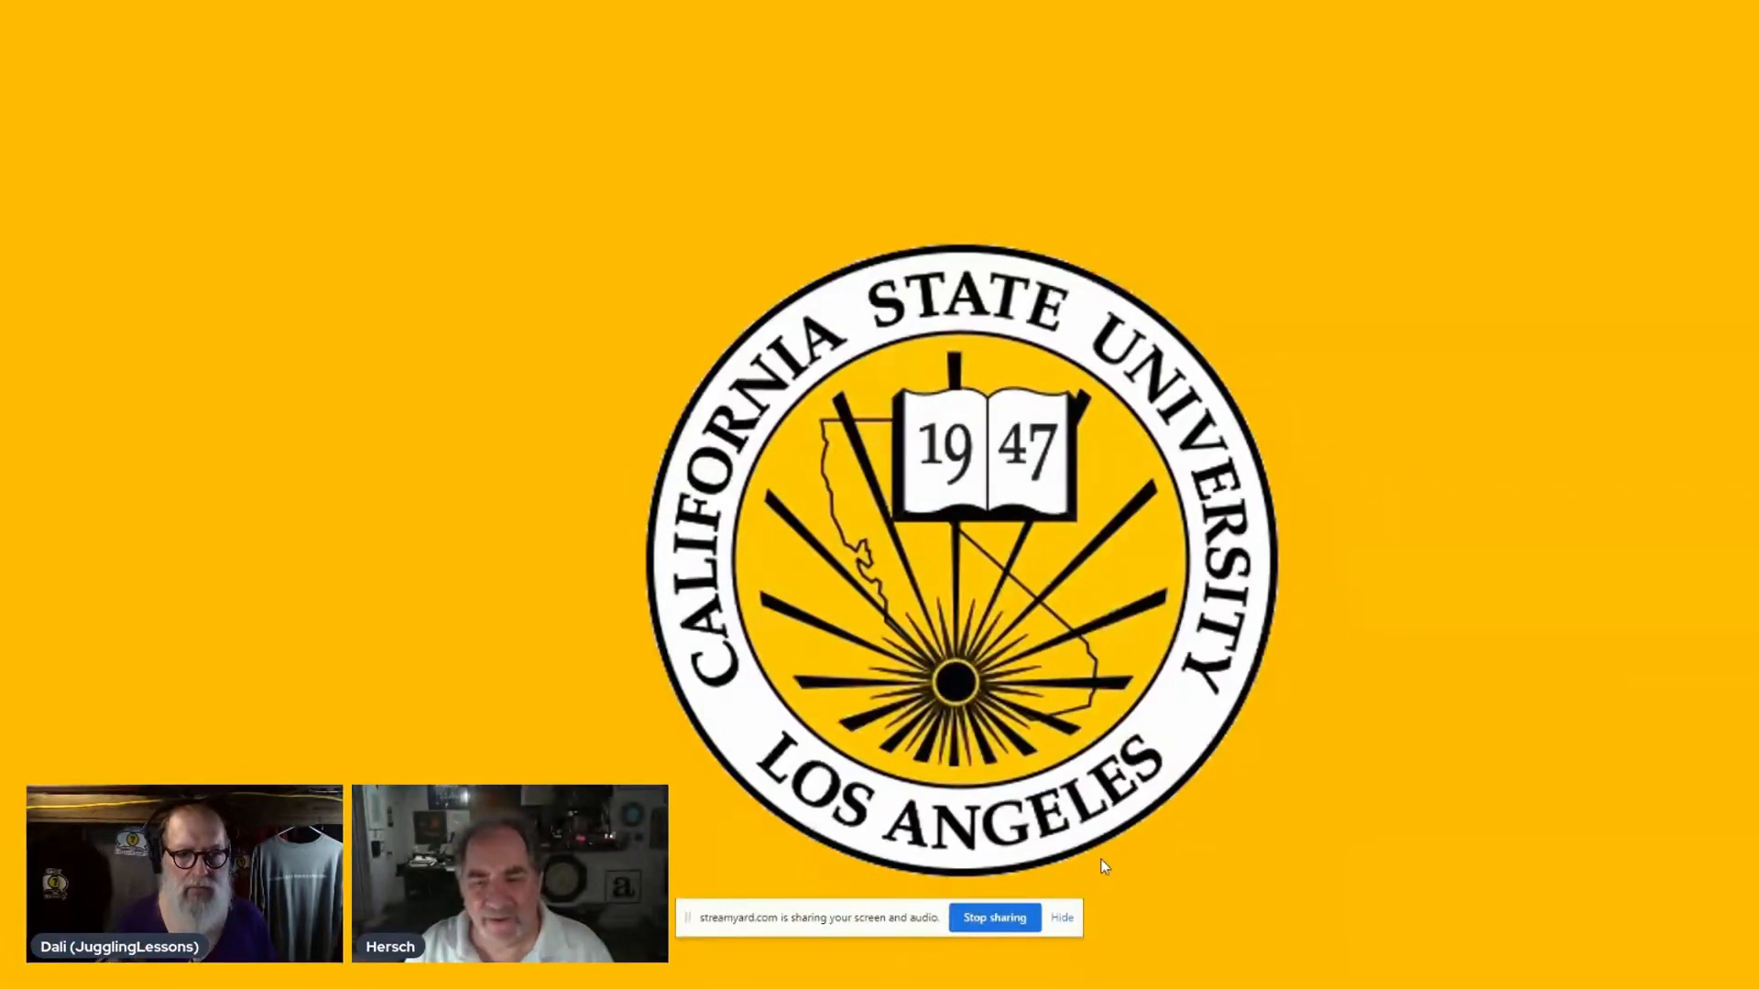
key(Escape)
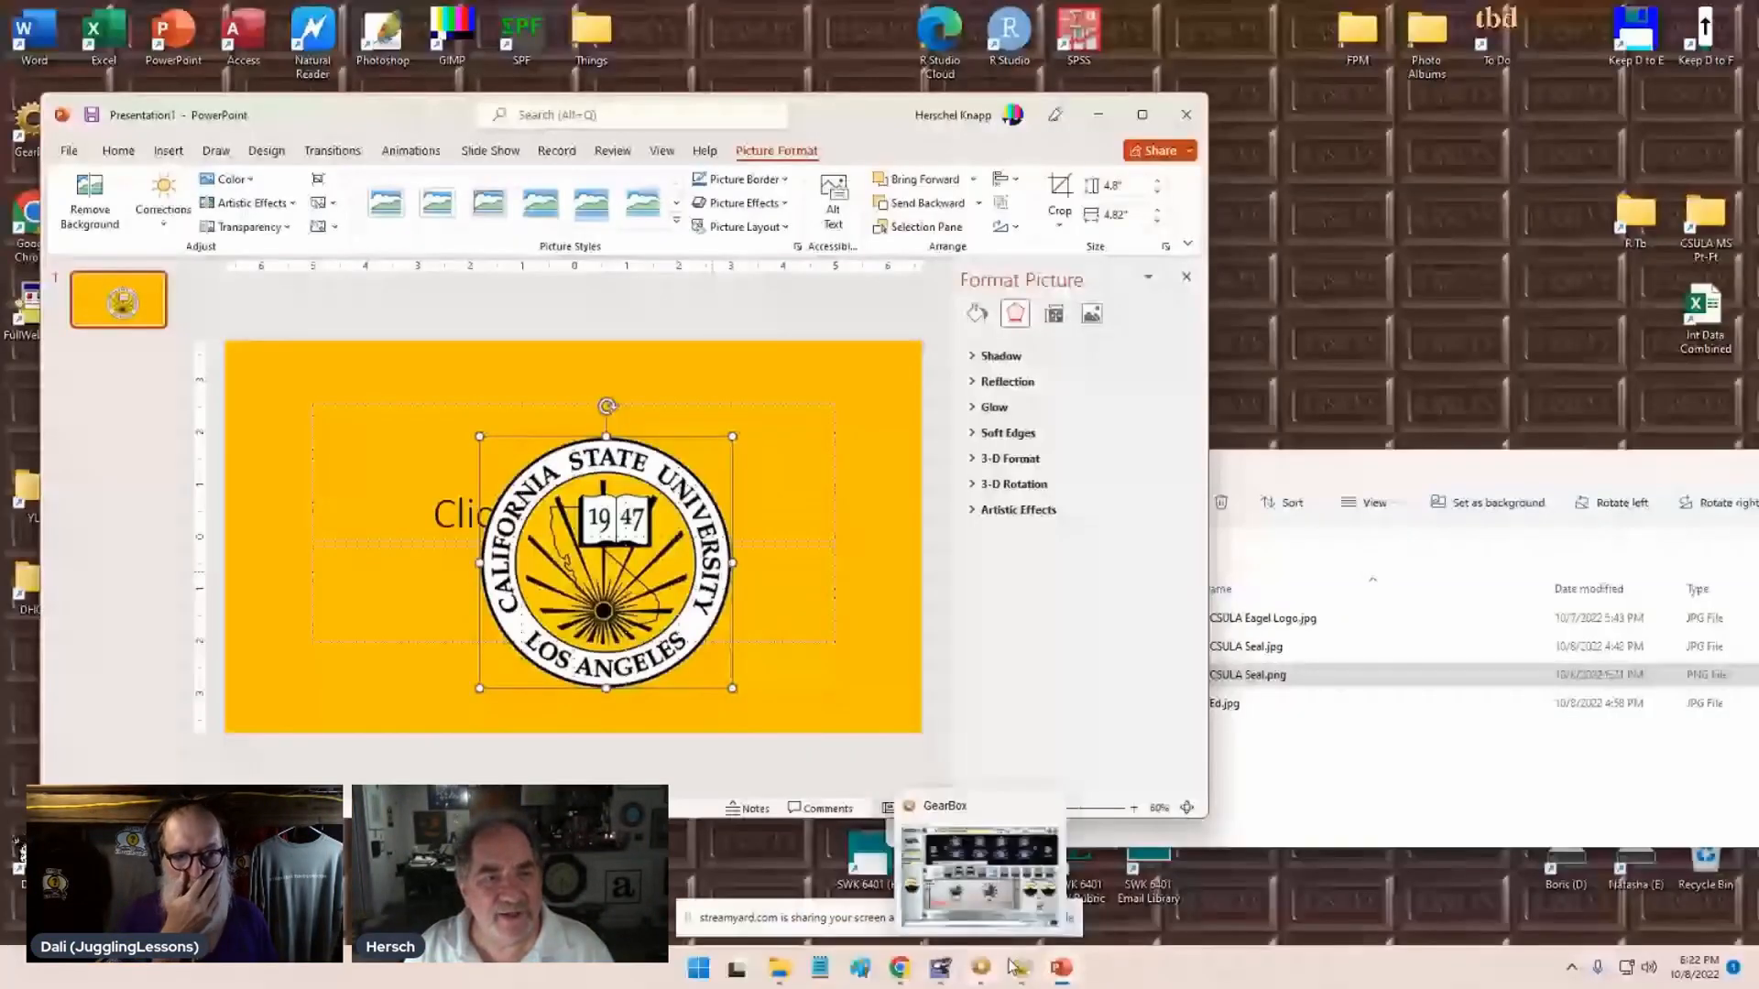
- Return to GIMP and open the original CSULA Seal.jpg again, converting it to the built-in sRGB color profile
click(1017, 967)
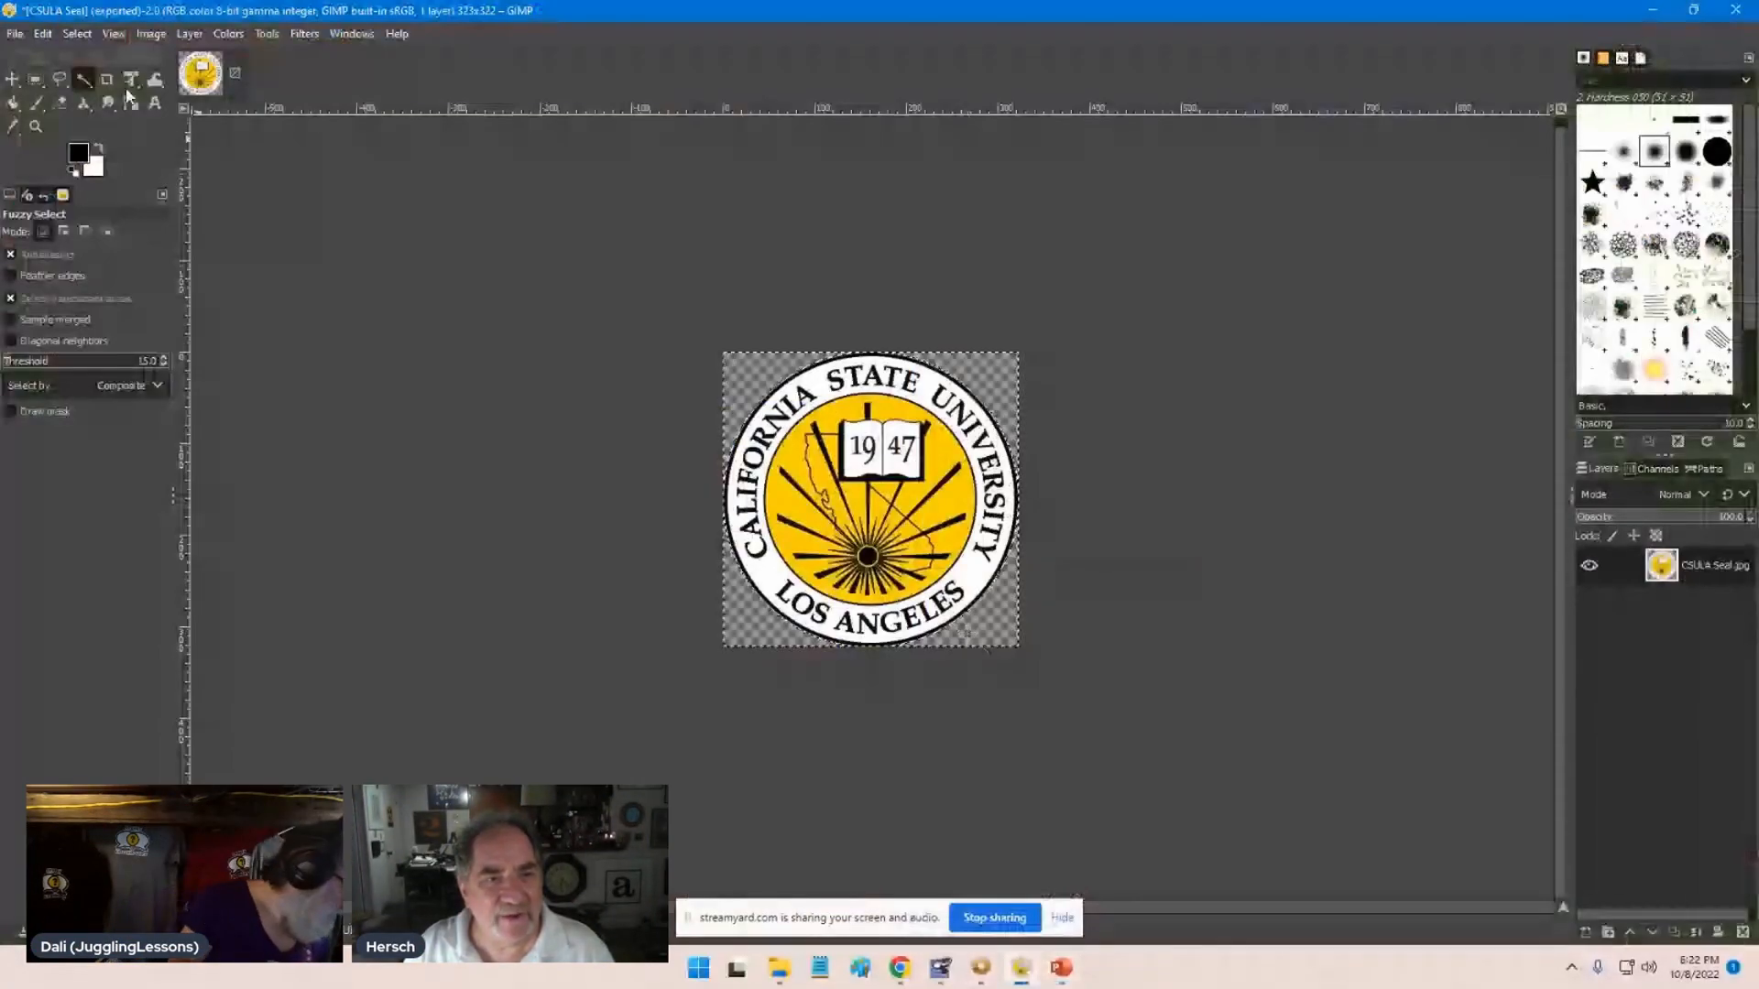
click(15, 33)
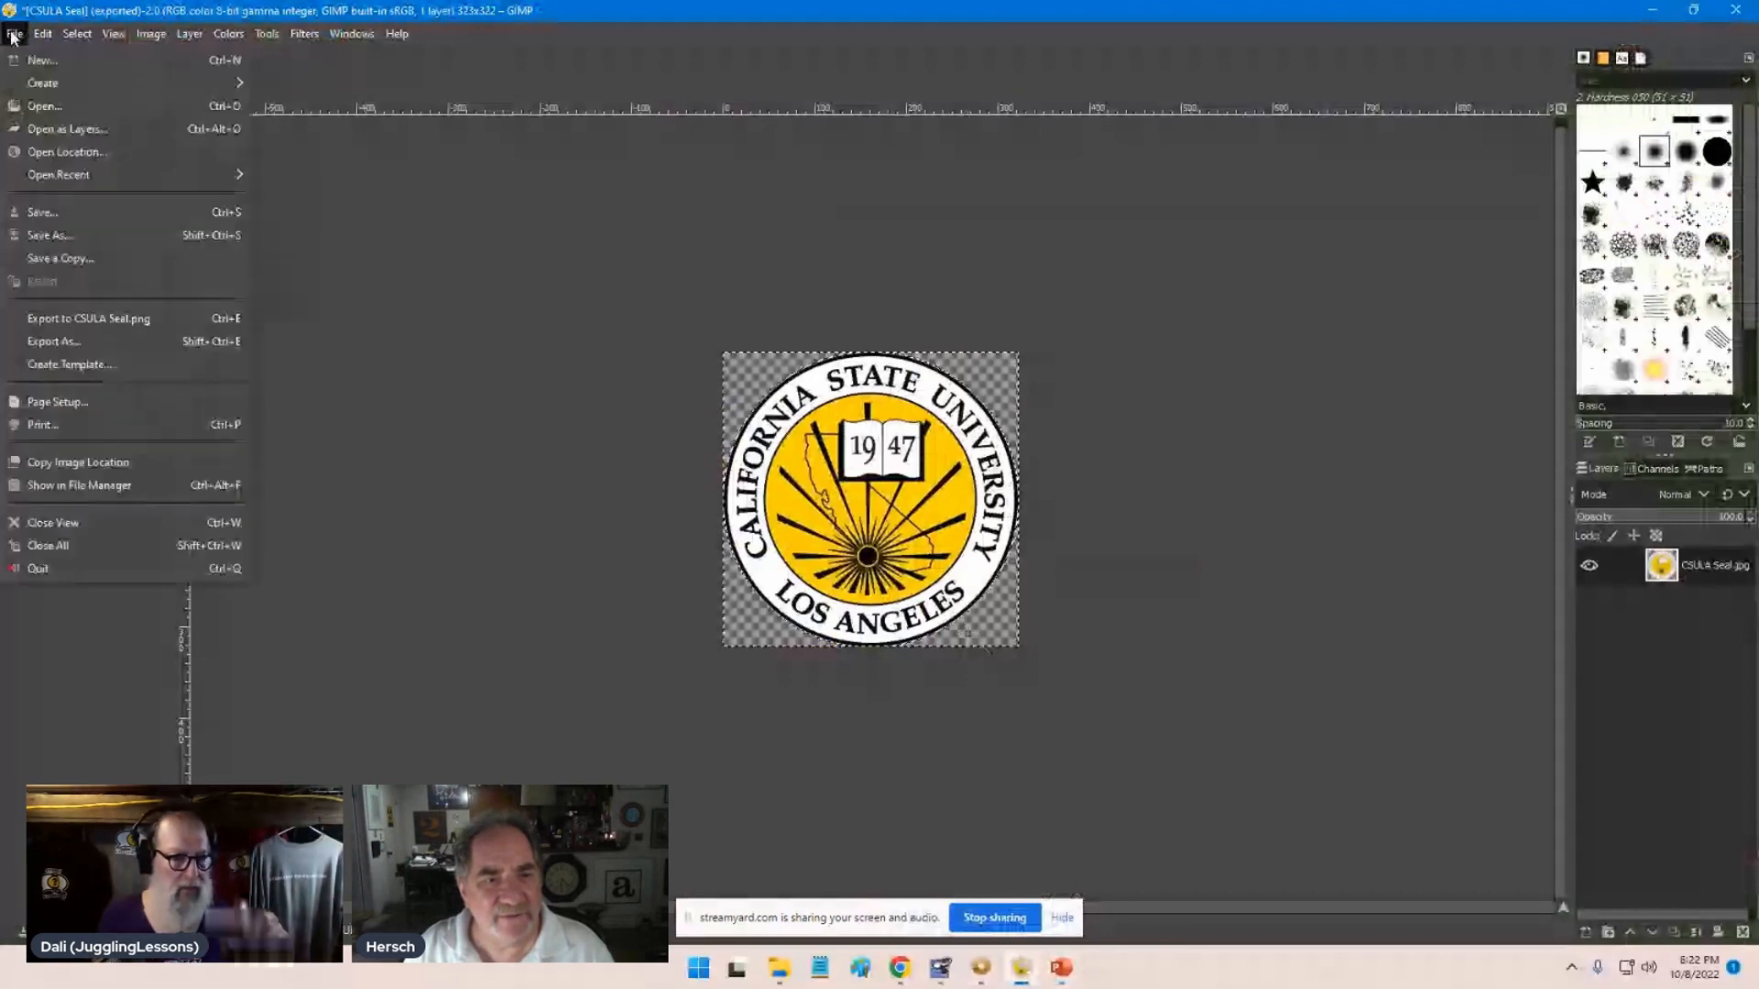
click(43, 105)
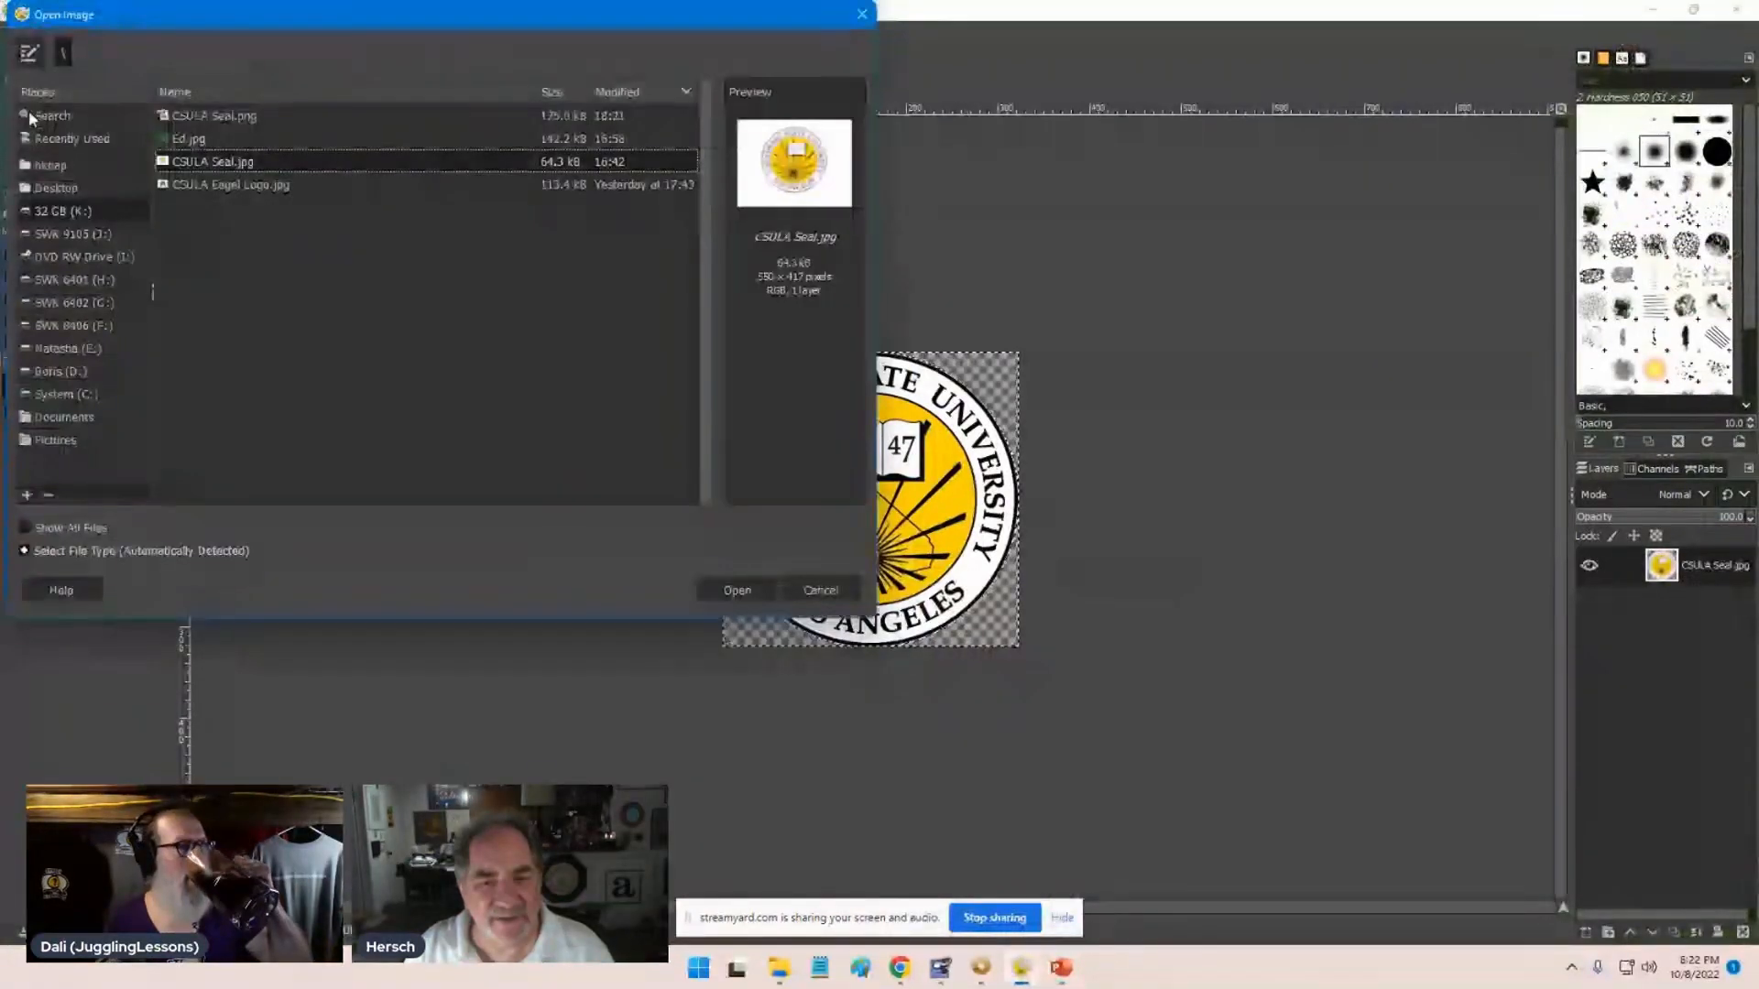
double_click(225, 163)
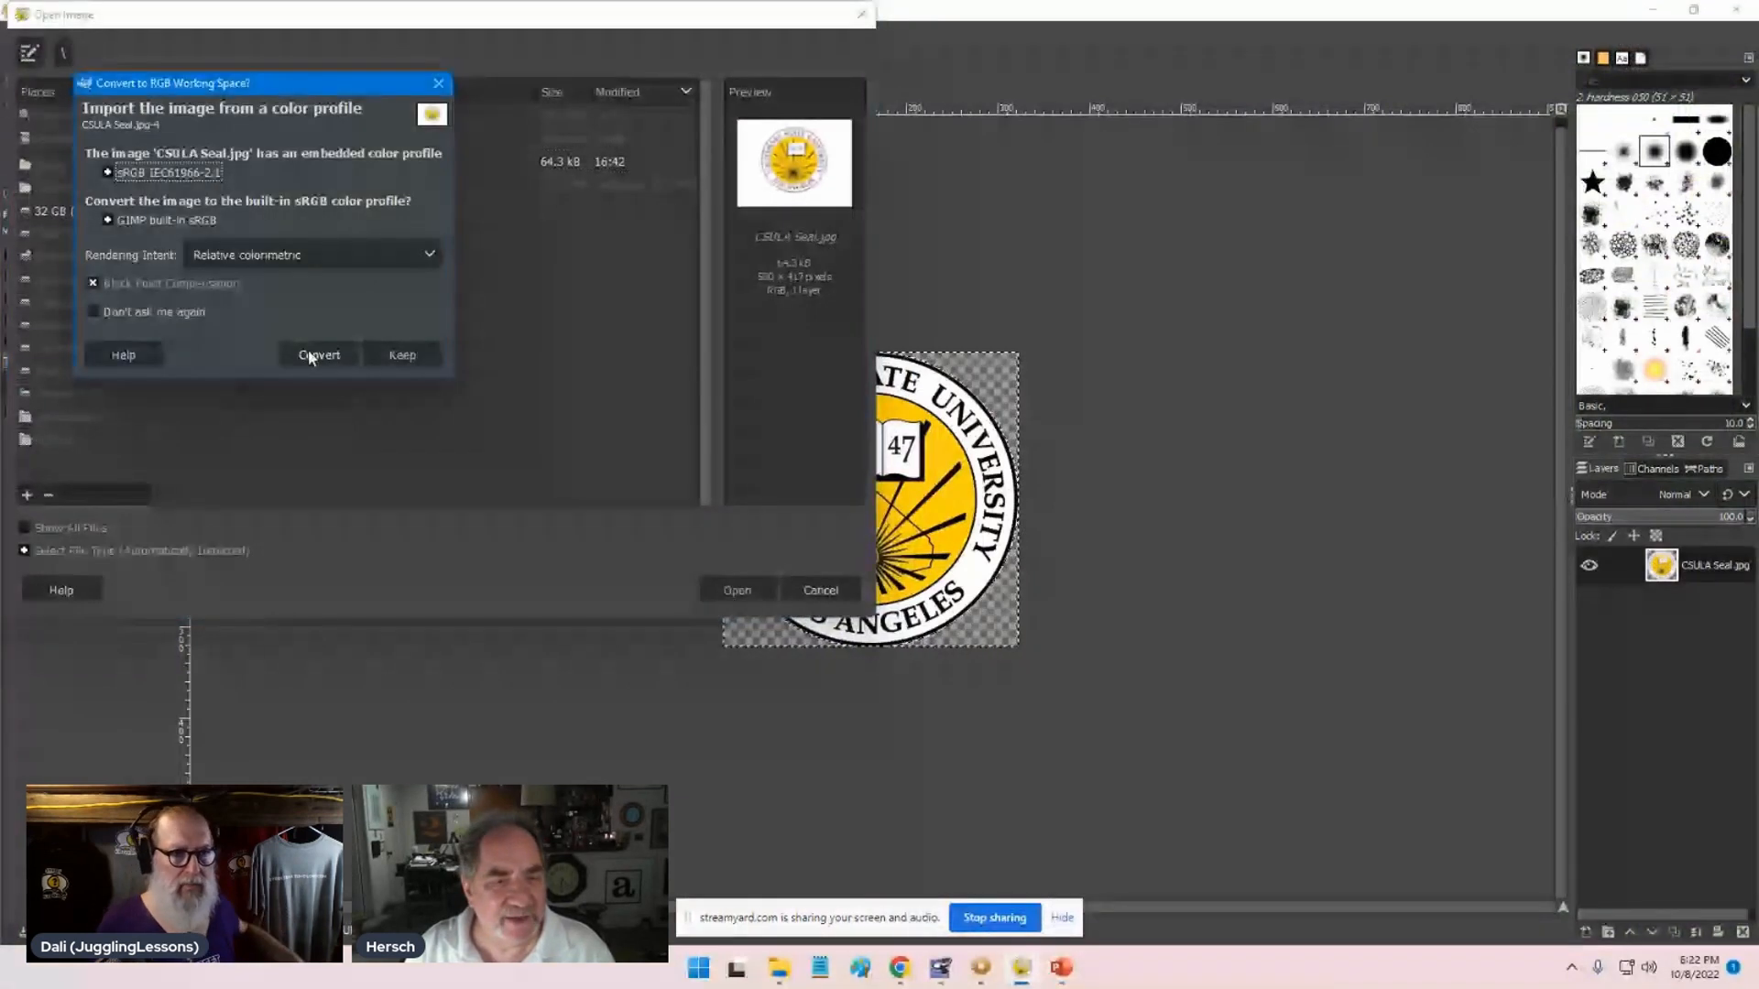
click(311, 356)
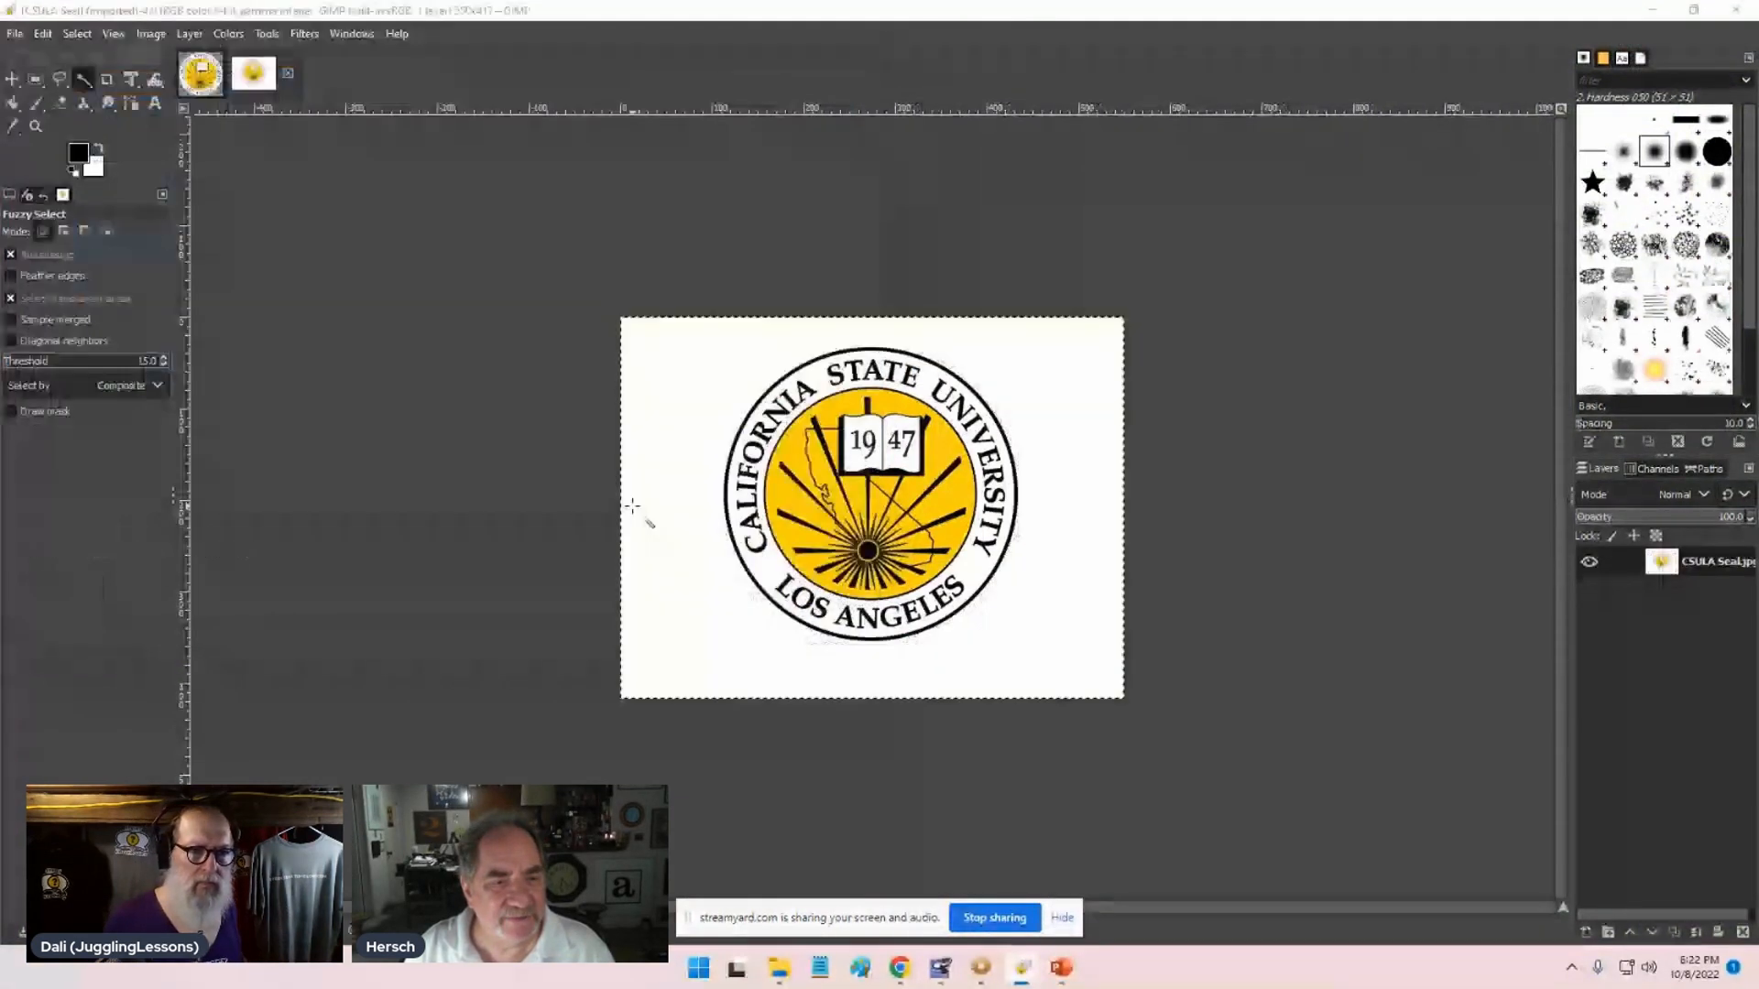
- Select the white area around the seal using Fuzzy Select at threshold 114, add an alpha channel and delete the area
click(163, 358)
click(163, 359)
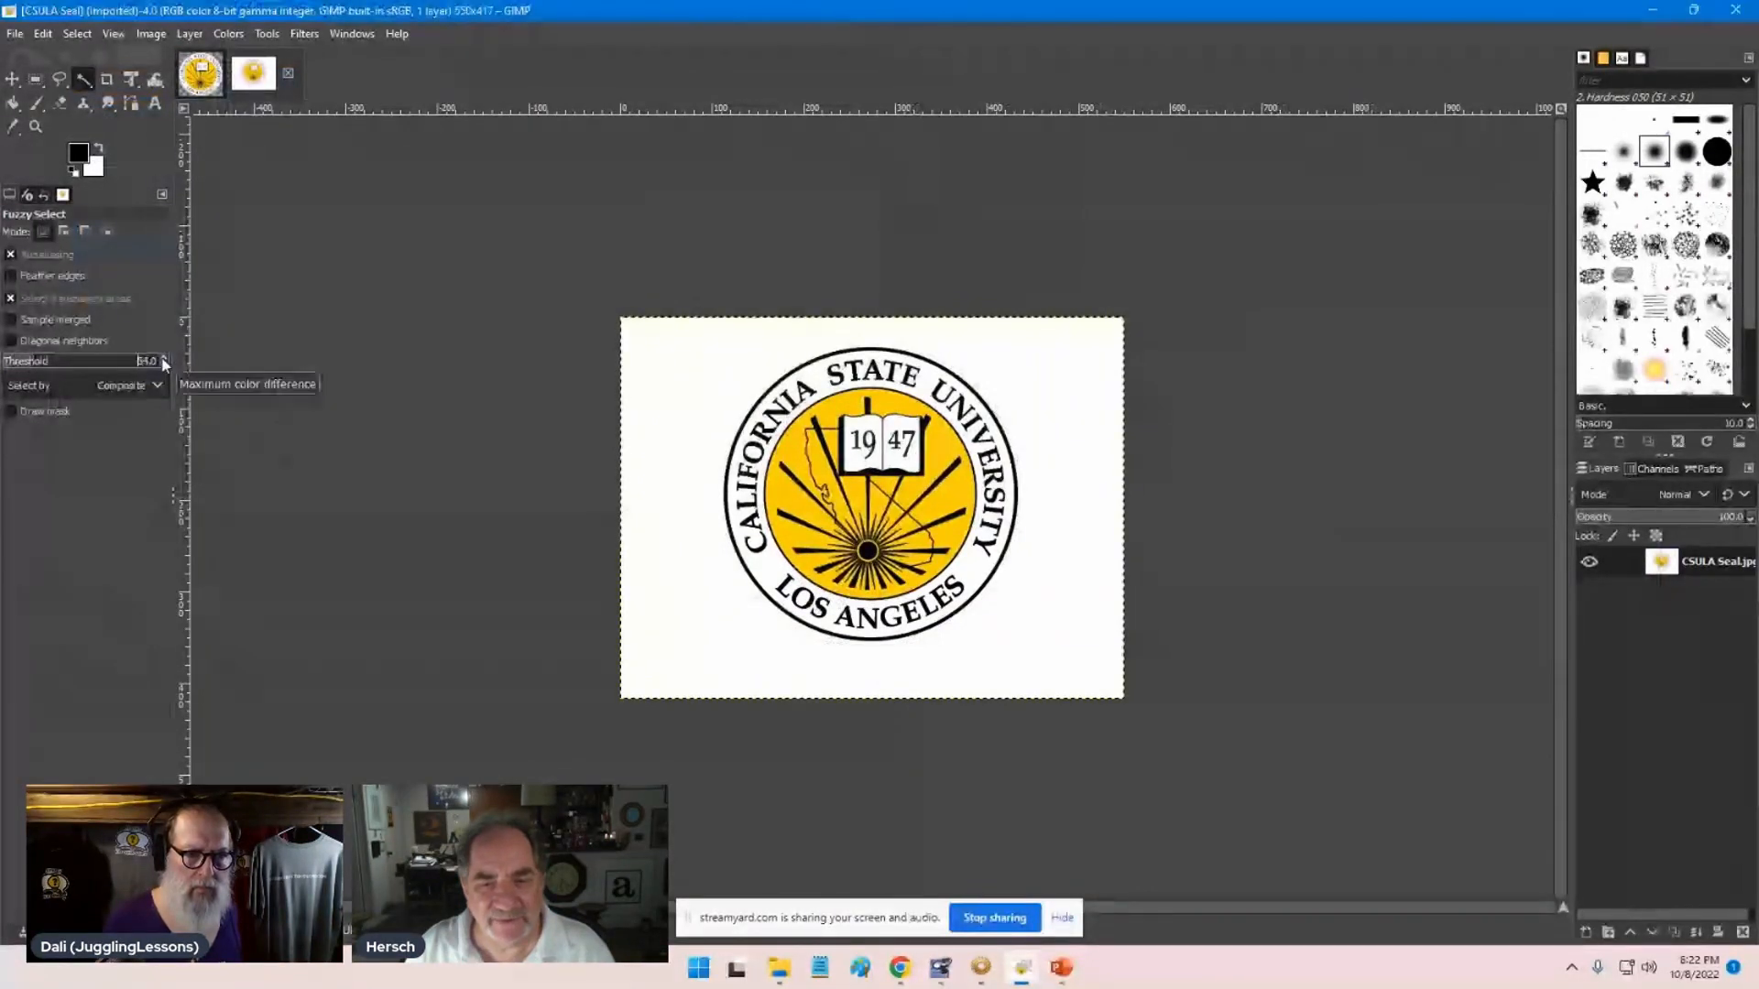
click(163, 359)
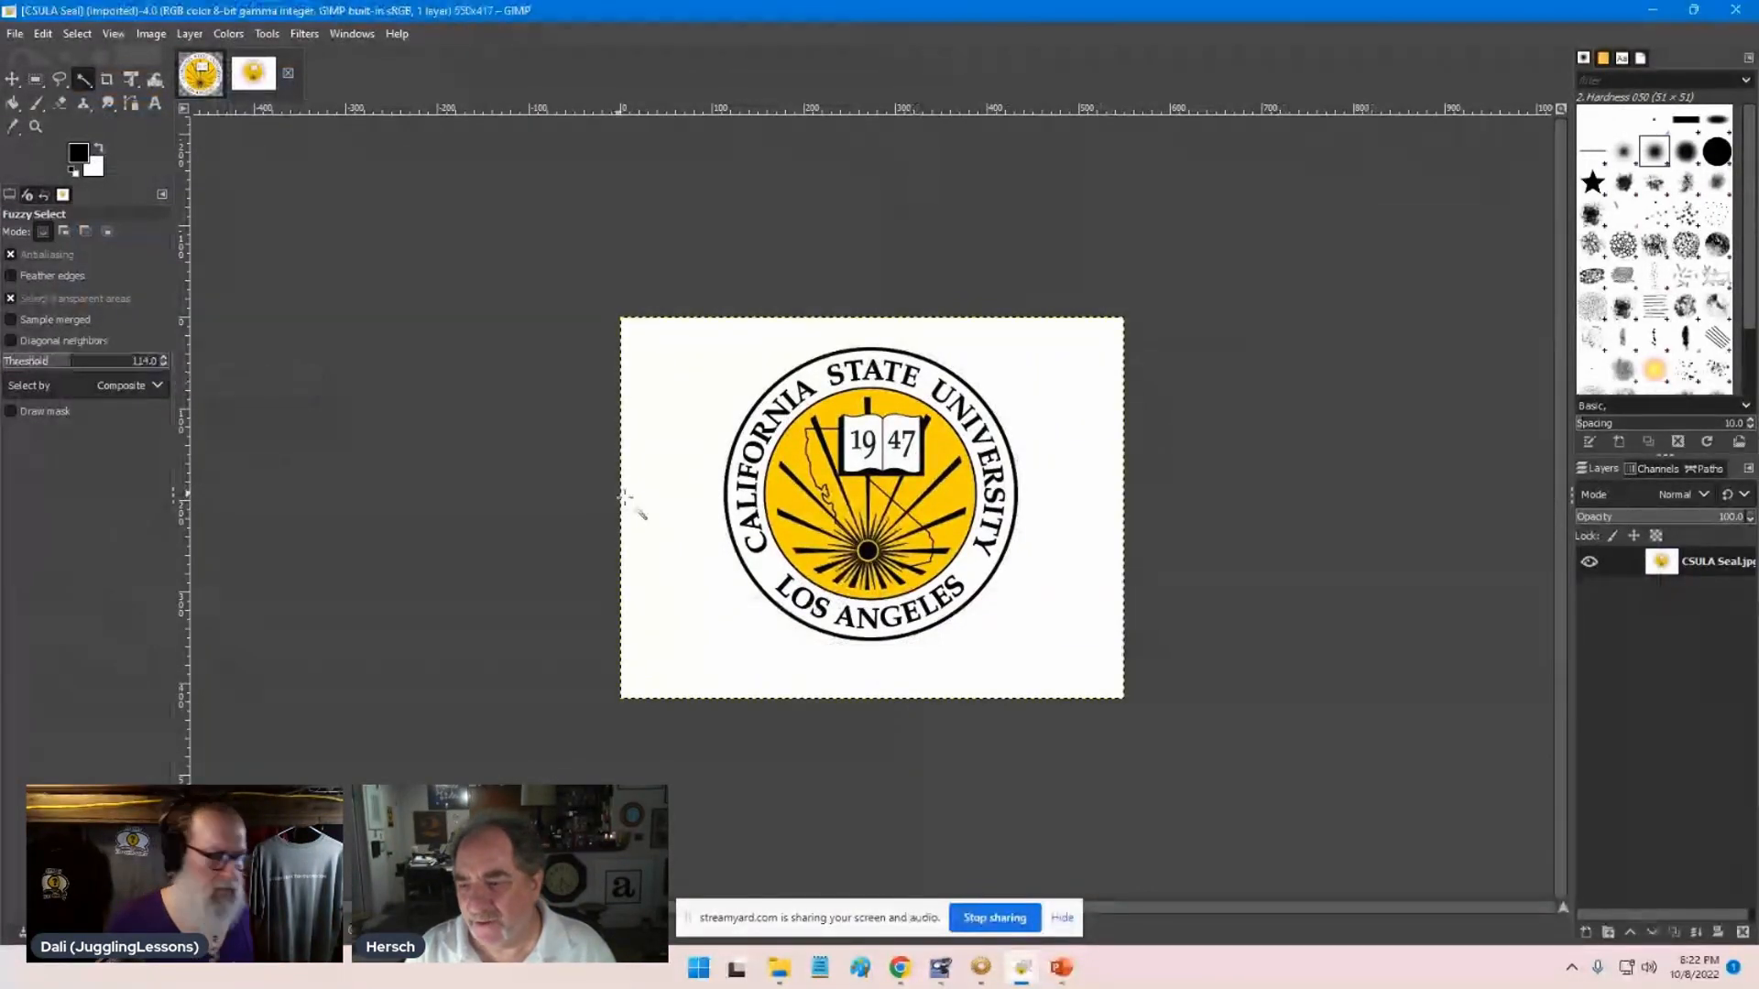
click(659, 510)
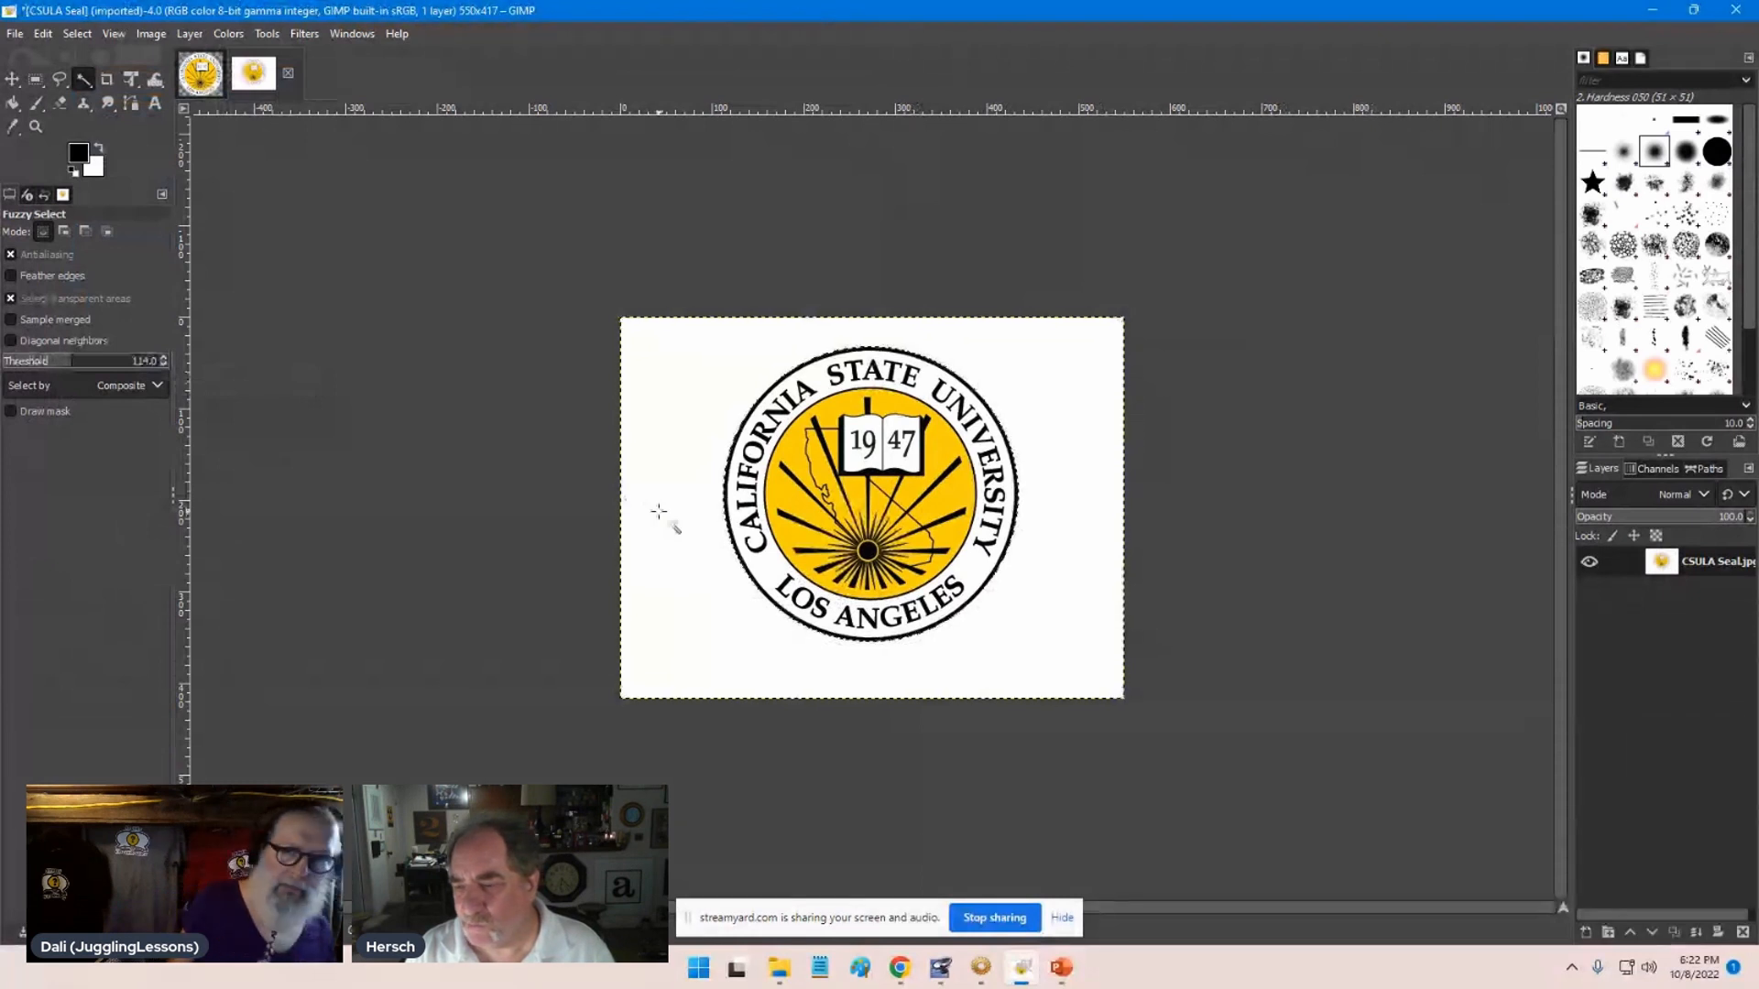
right_click(1747, 576)
click(1681, 566)
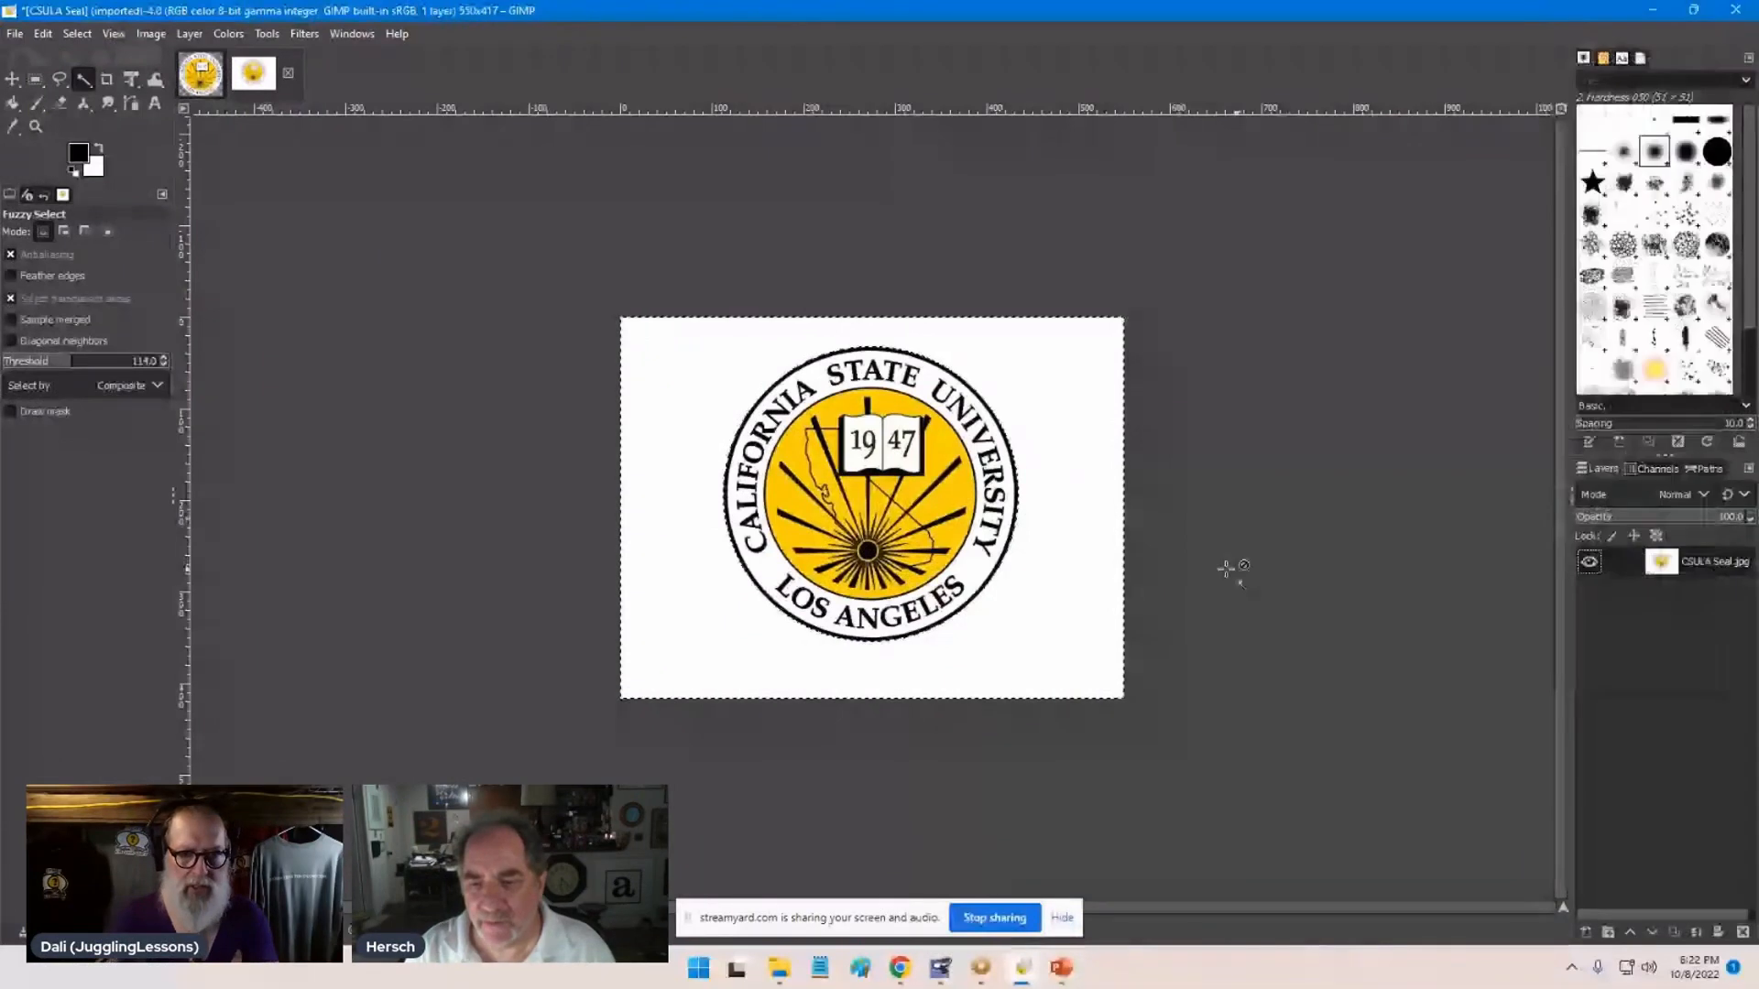
key(Delete)
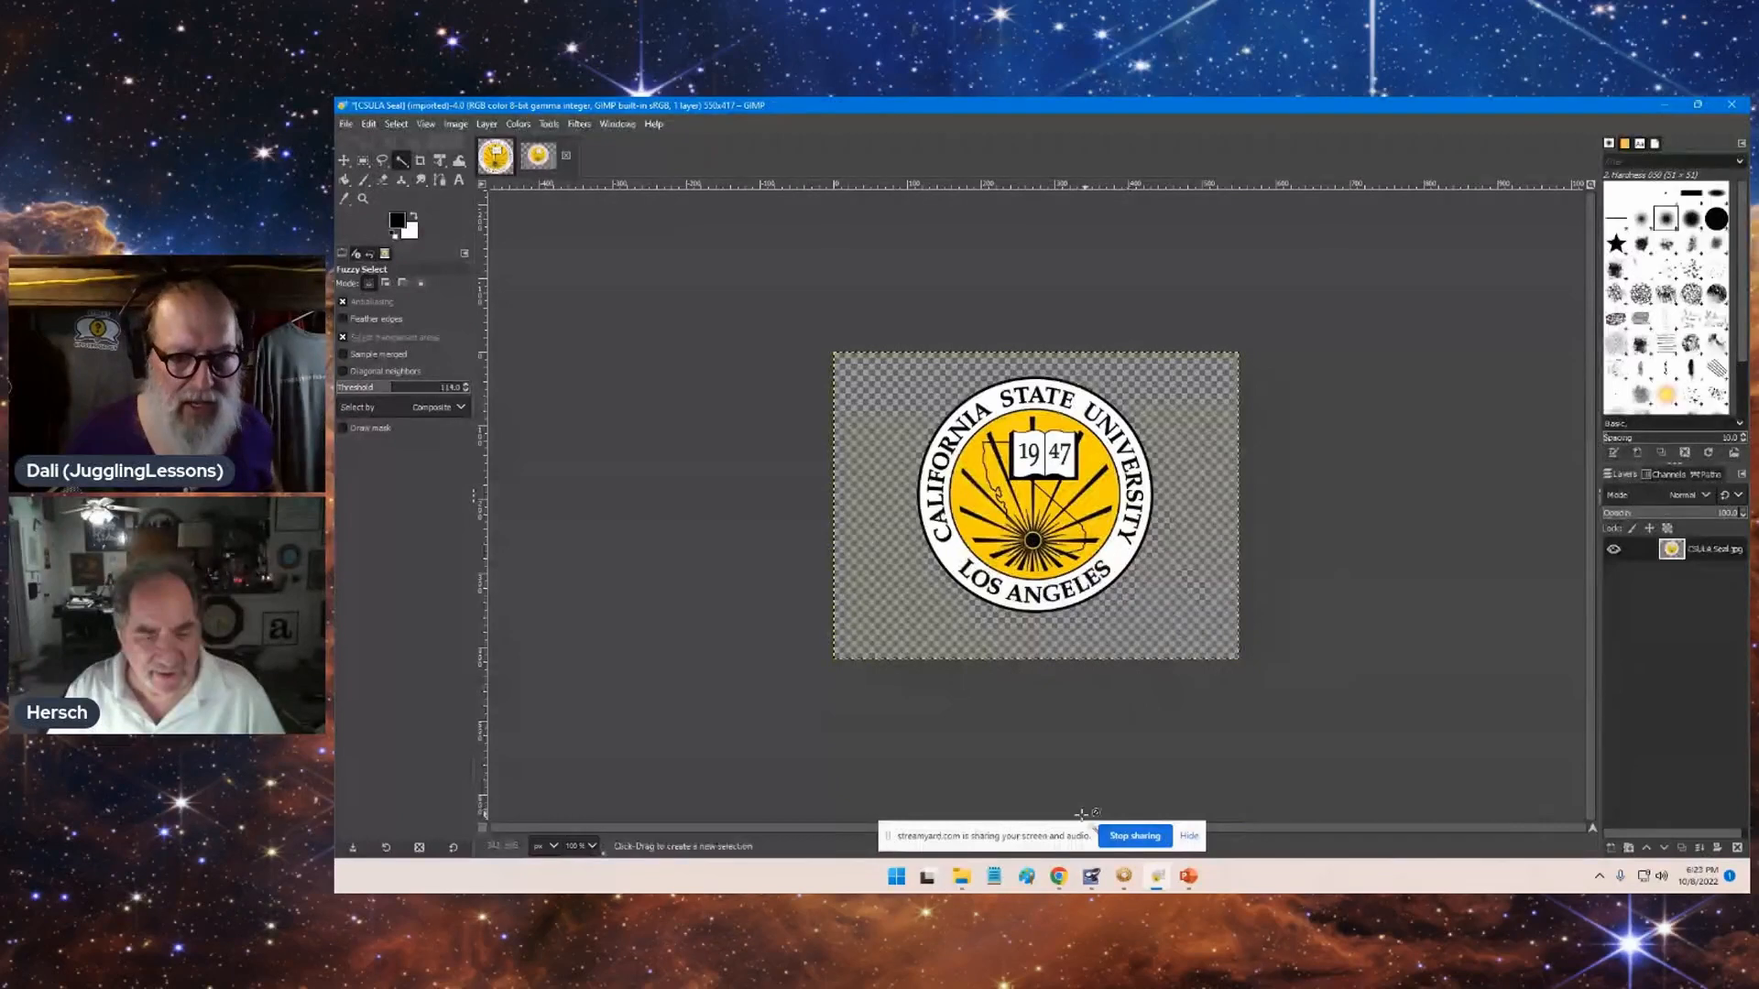
- Check the seal's edge for leftover white and crop the image to its content
click(571, 848)
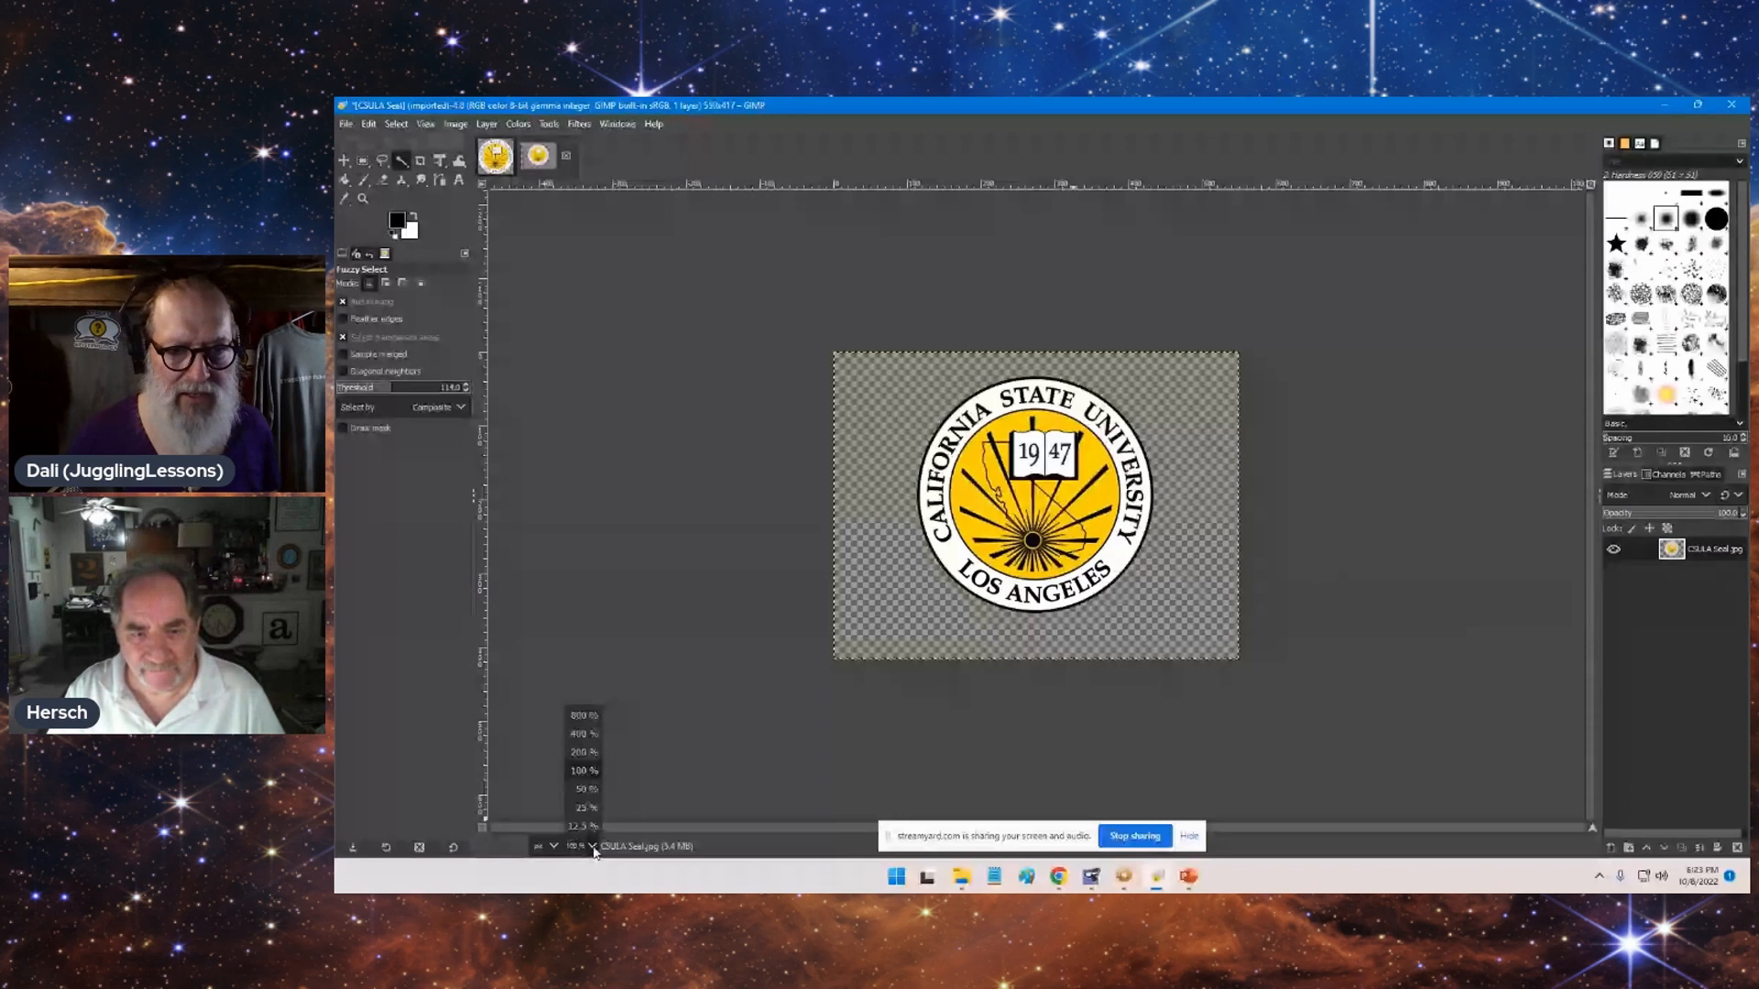
click(589, 735)
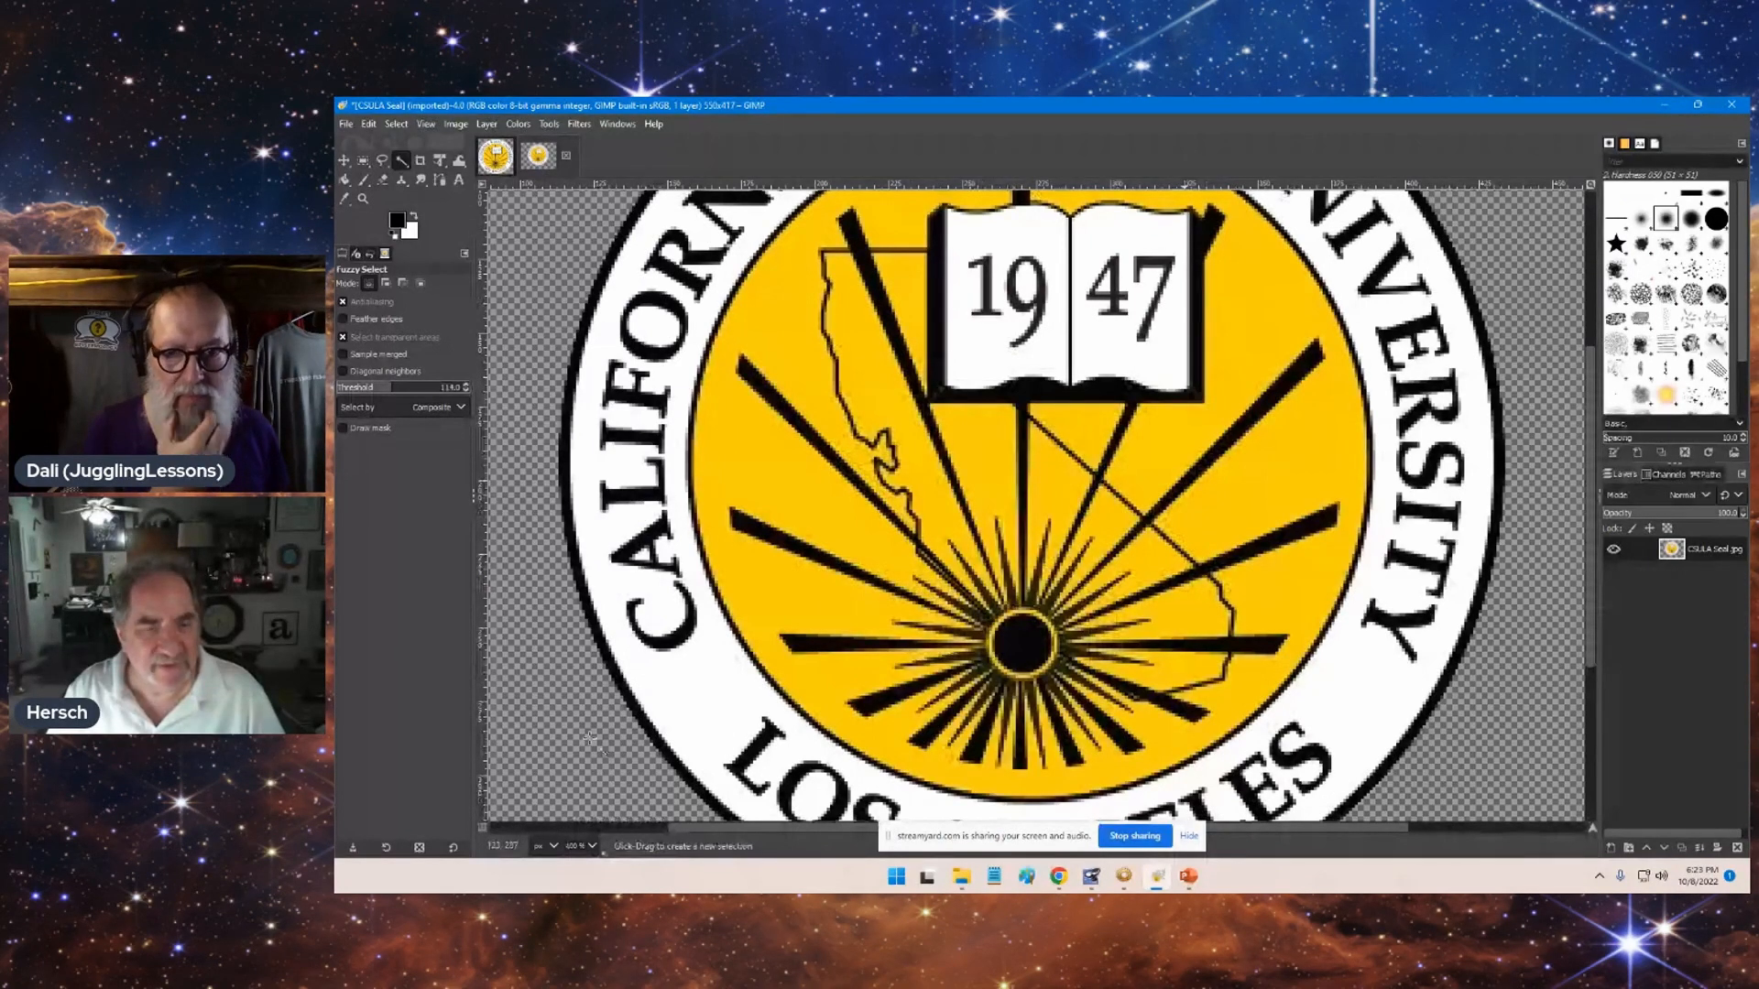
key(1)
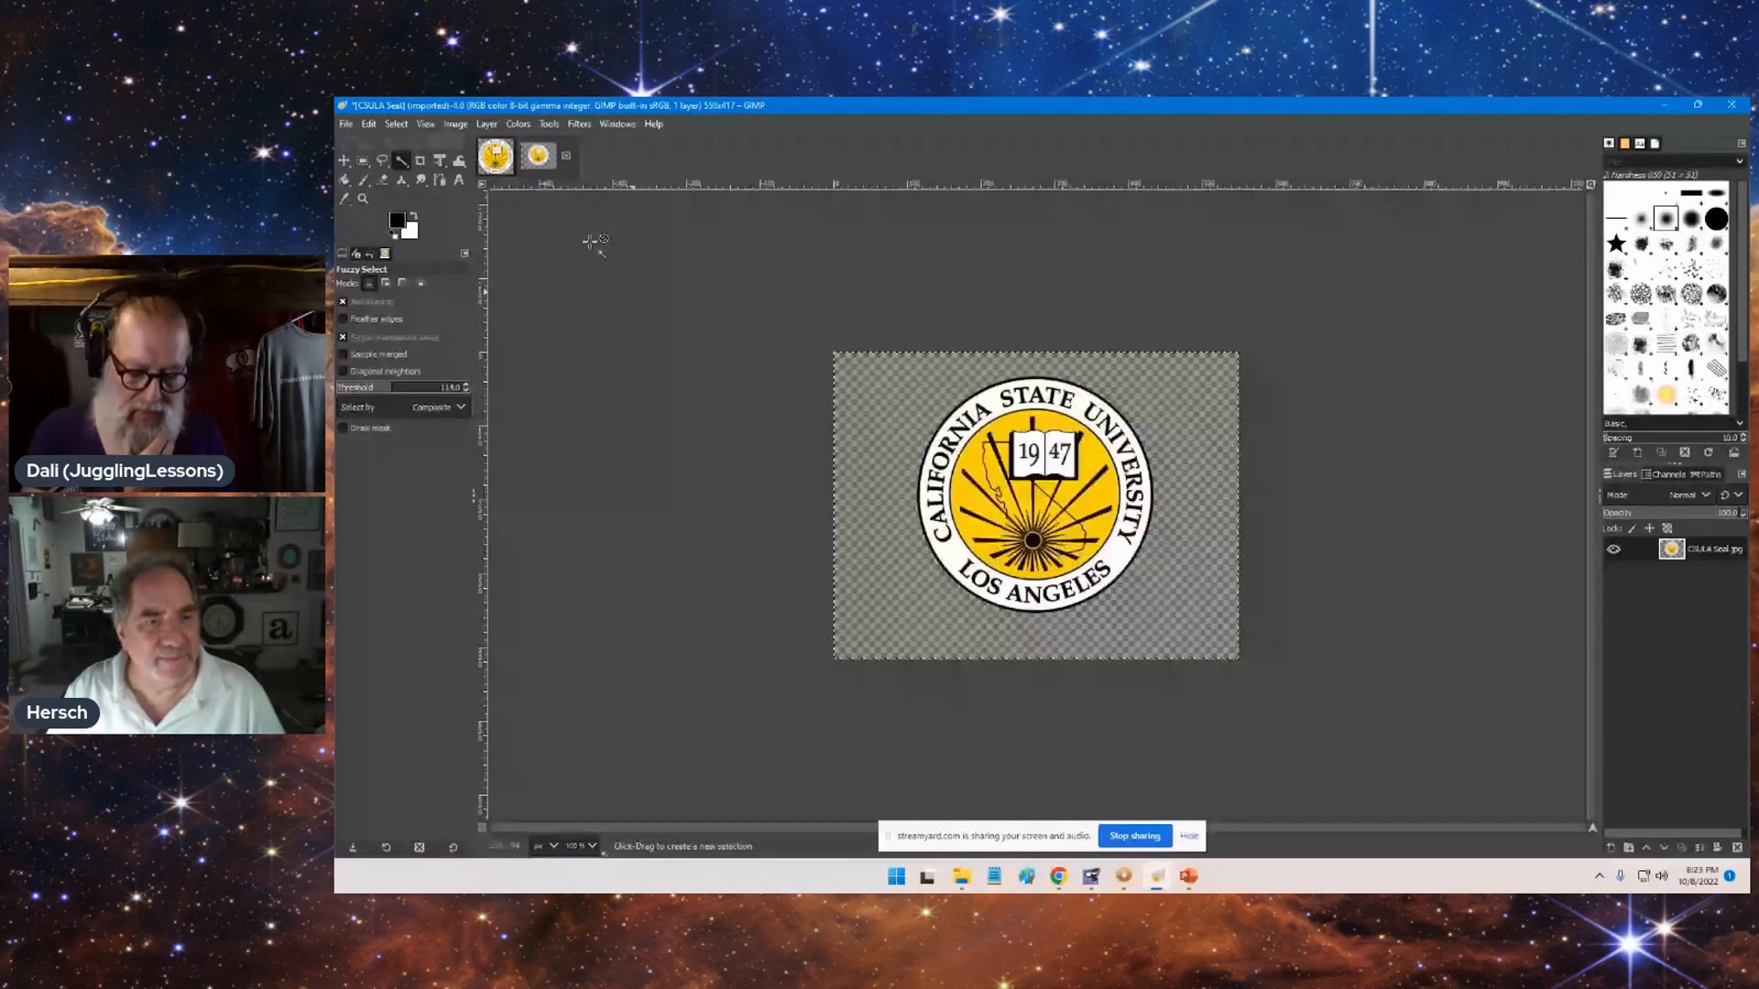
click(456, 124)
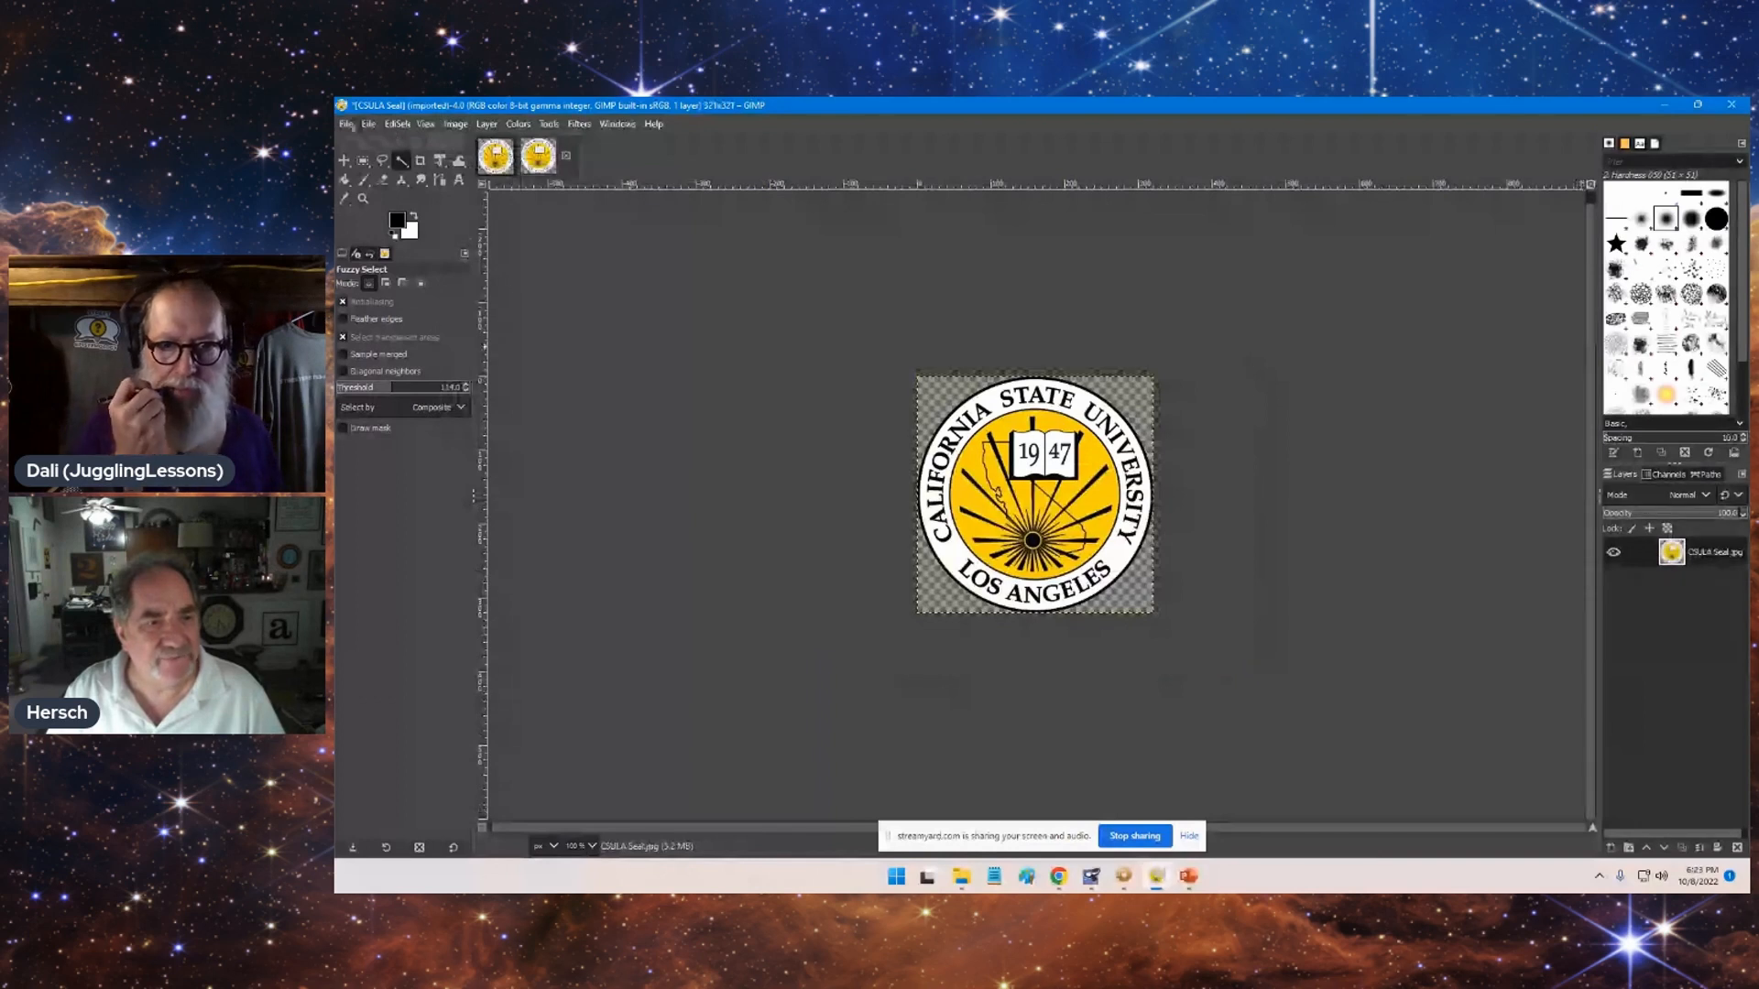
- Export the cropped transparent seal as CSULA Seal2.png
click(347, 124)
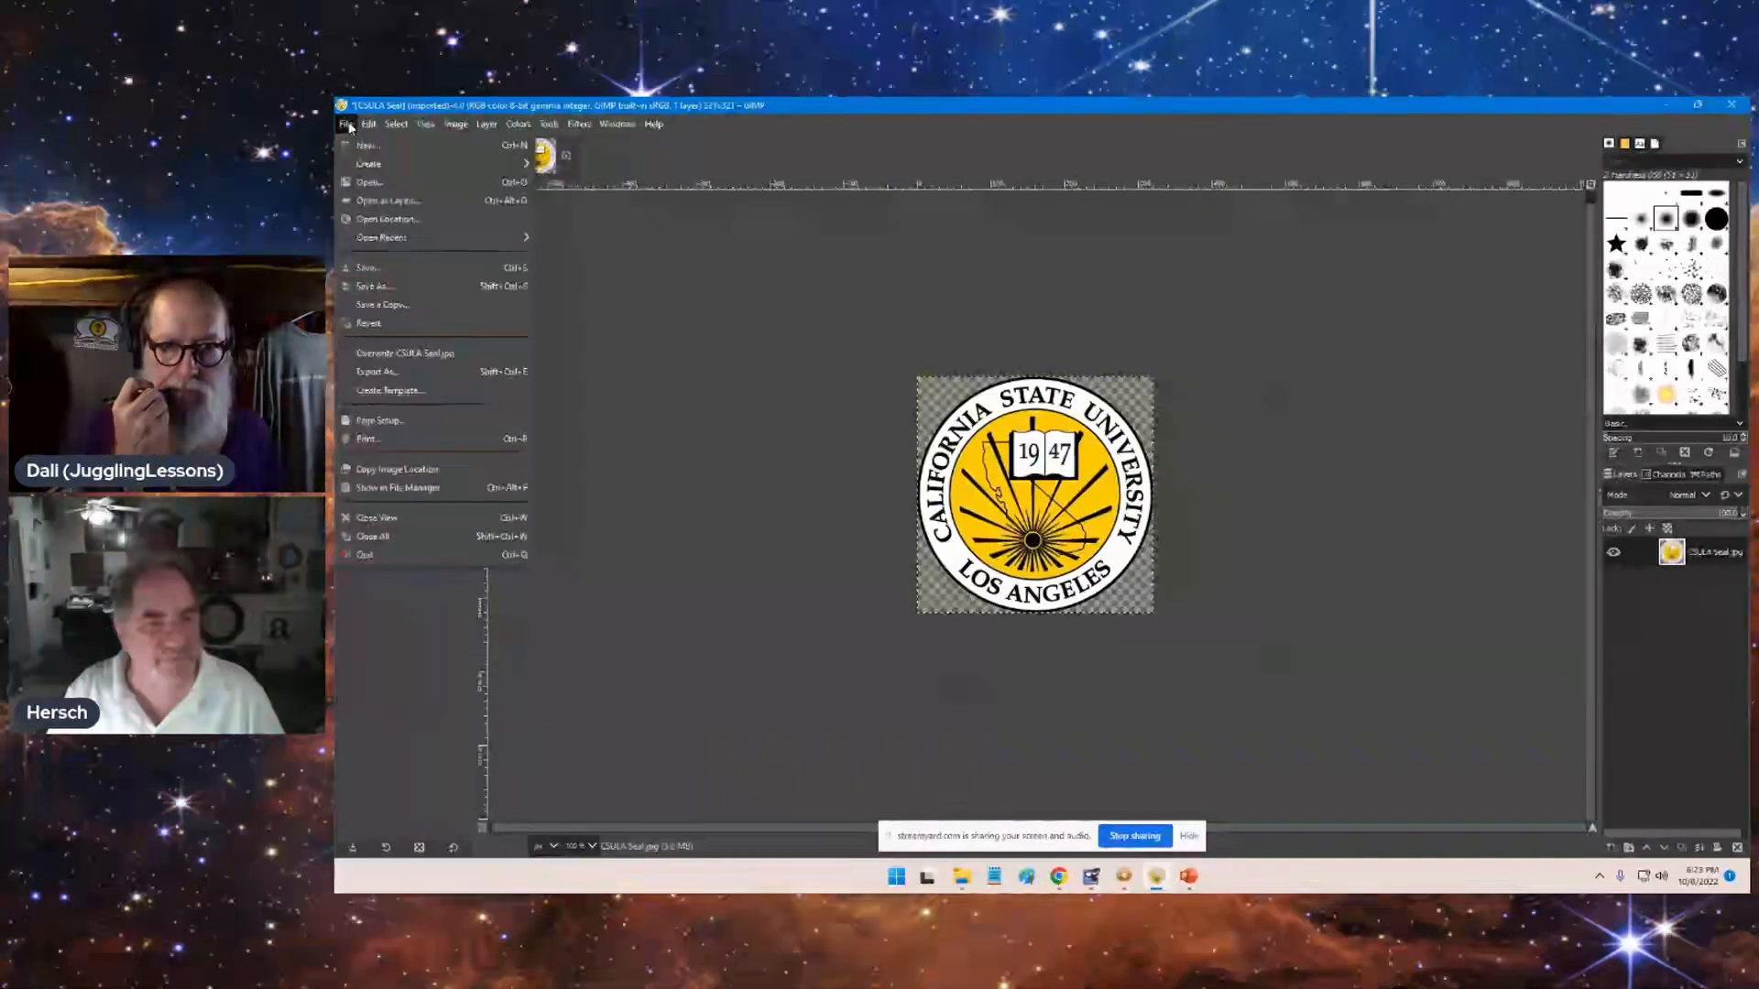
click(383, 372)
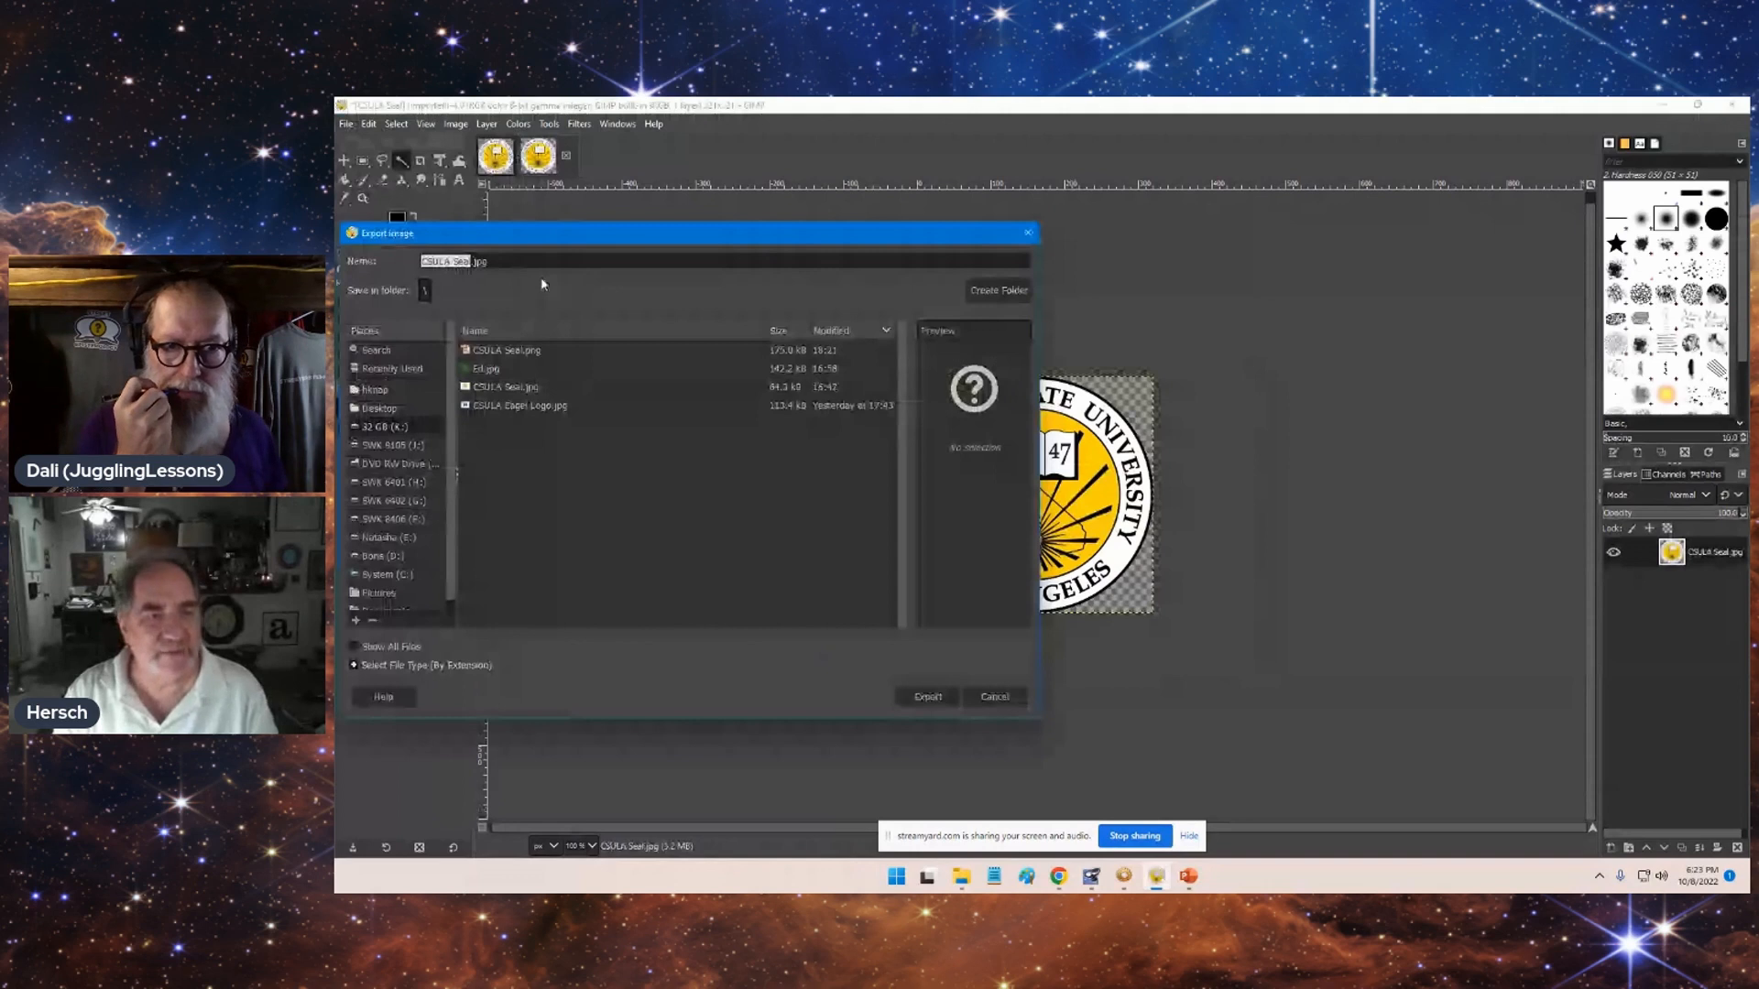
key(BackSpace)
key(BackSpace)
key(BackSpace)
text(p)
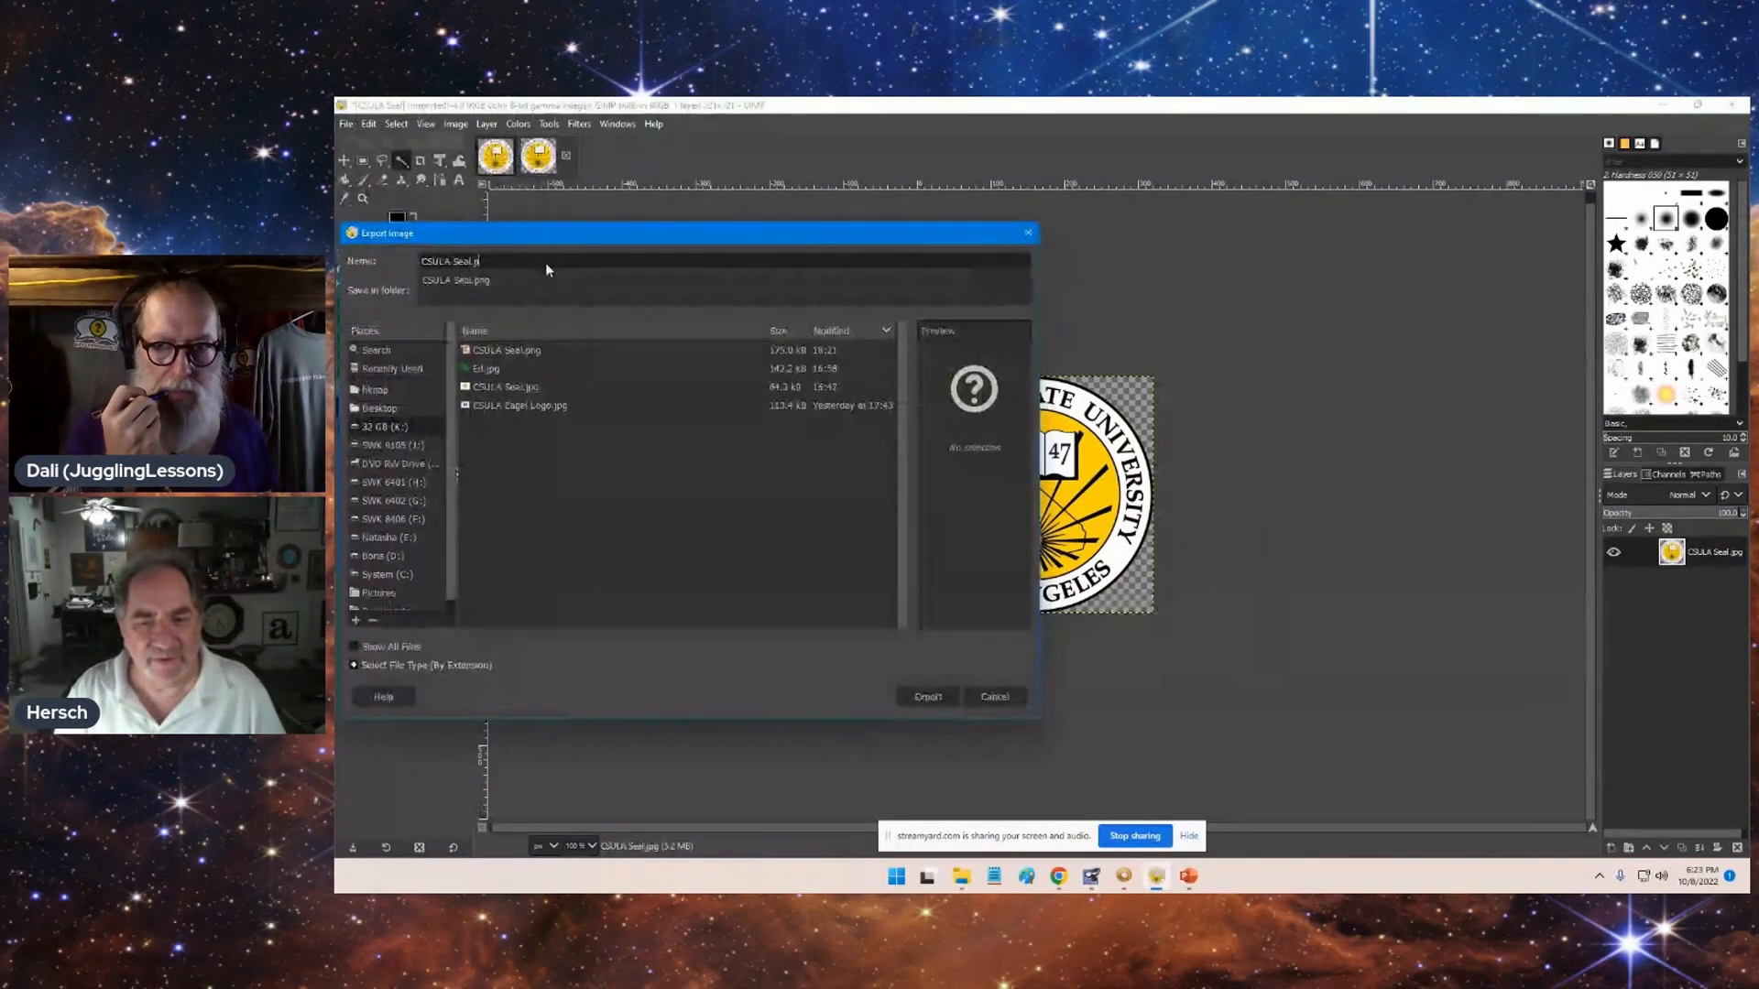
key(Return)
click(1047, 674)
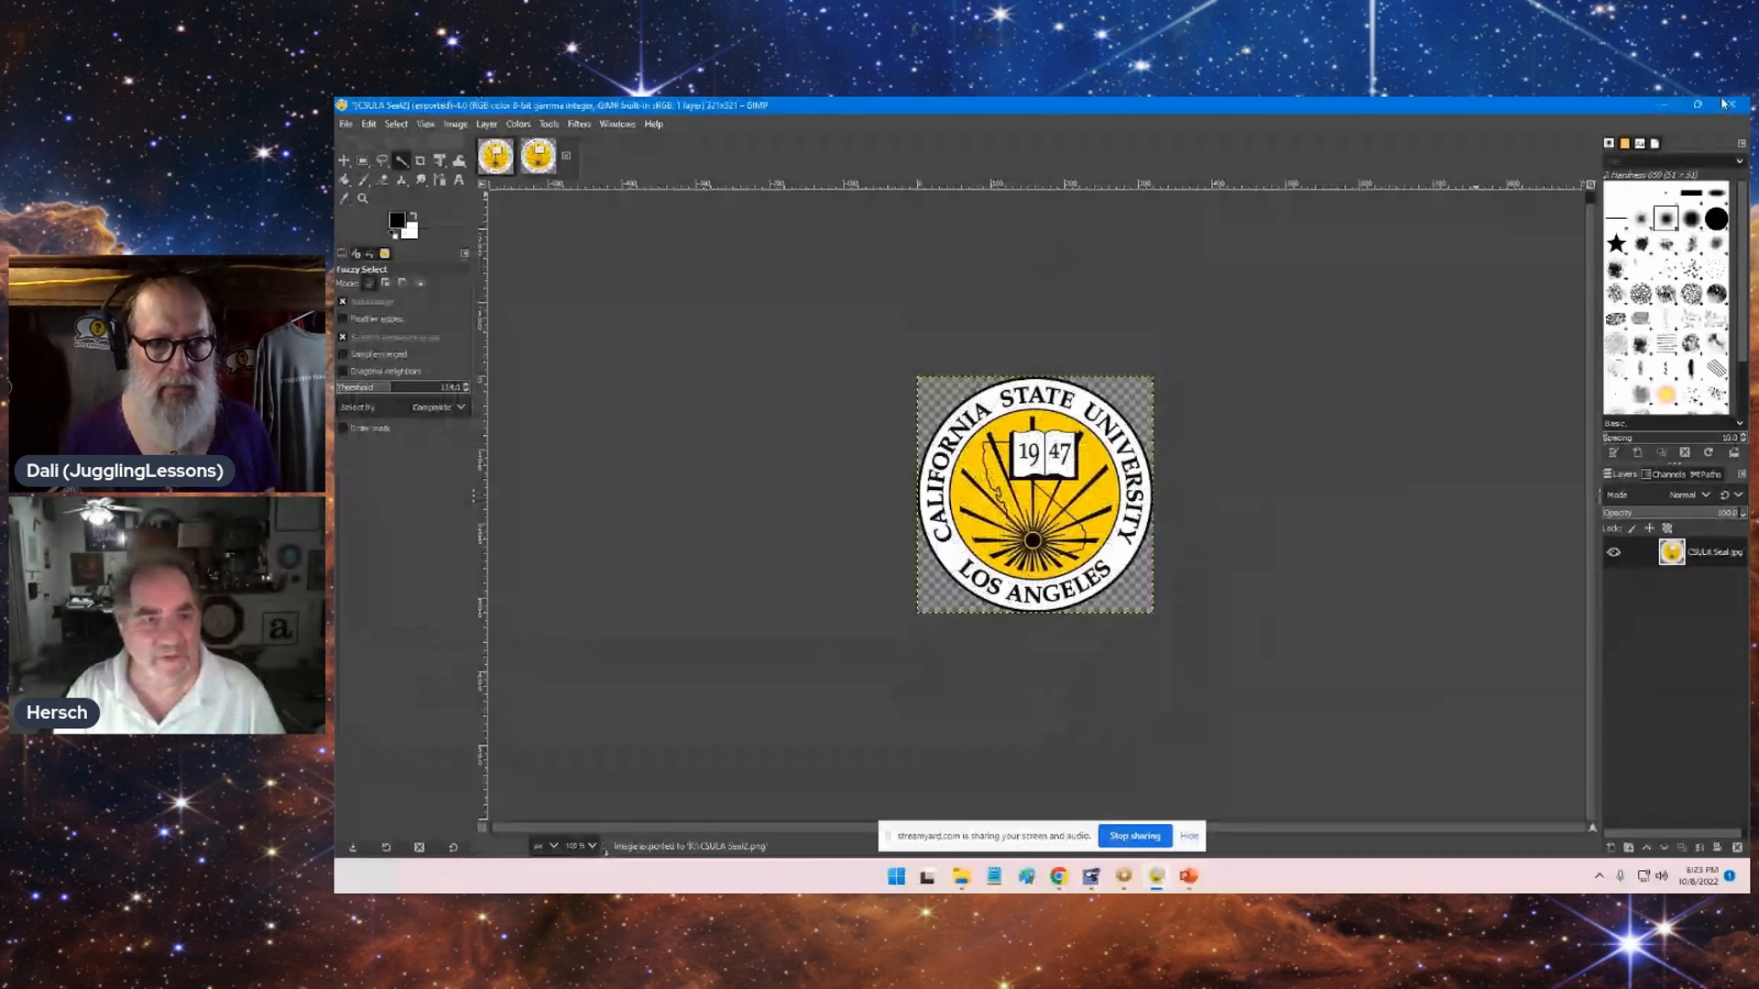
- Return to PowerPoint, duplicate the yellow seal slide and delete the seal picture from the duplicate
click(1663, 105)
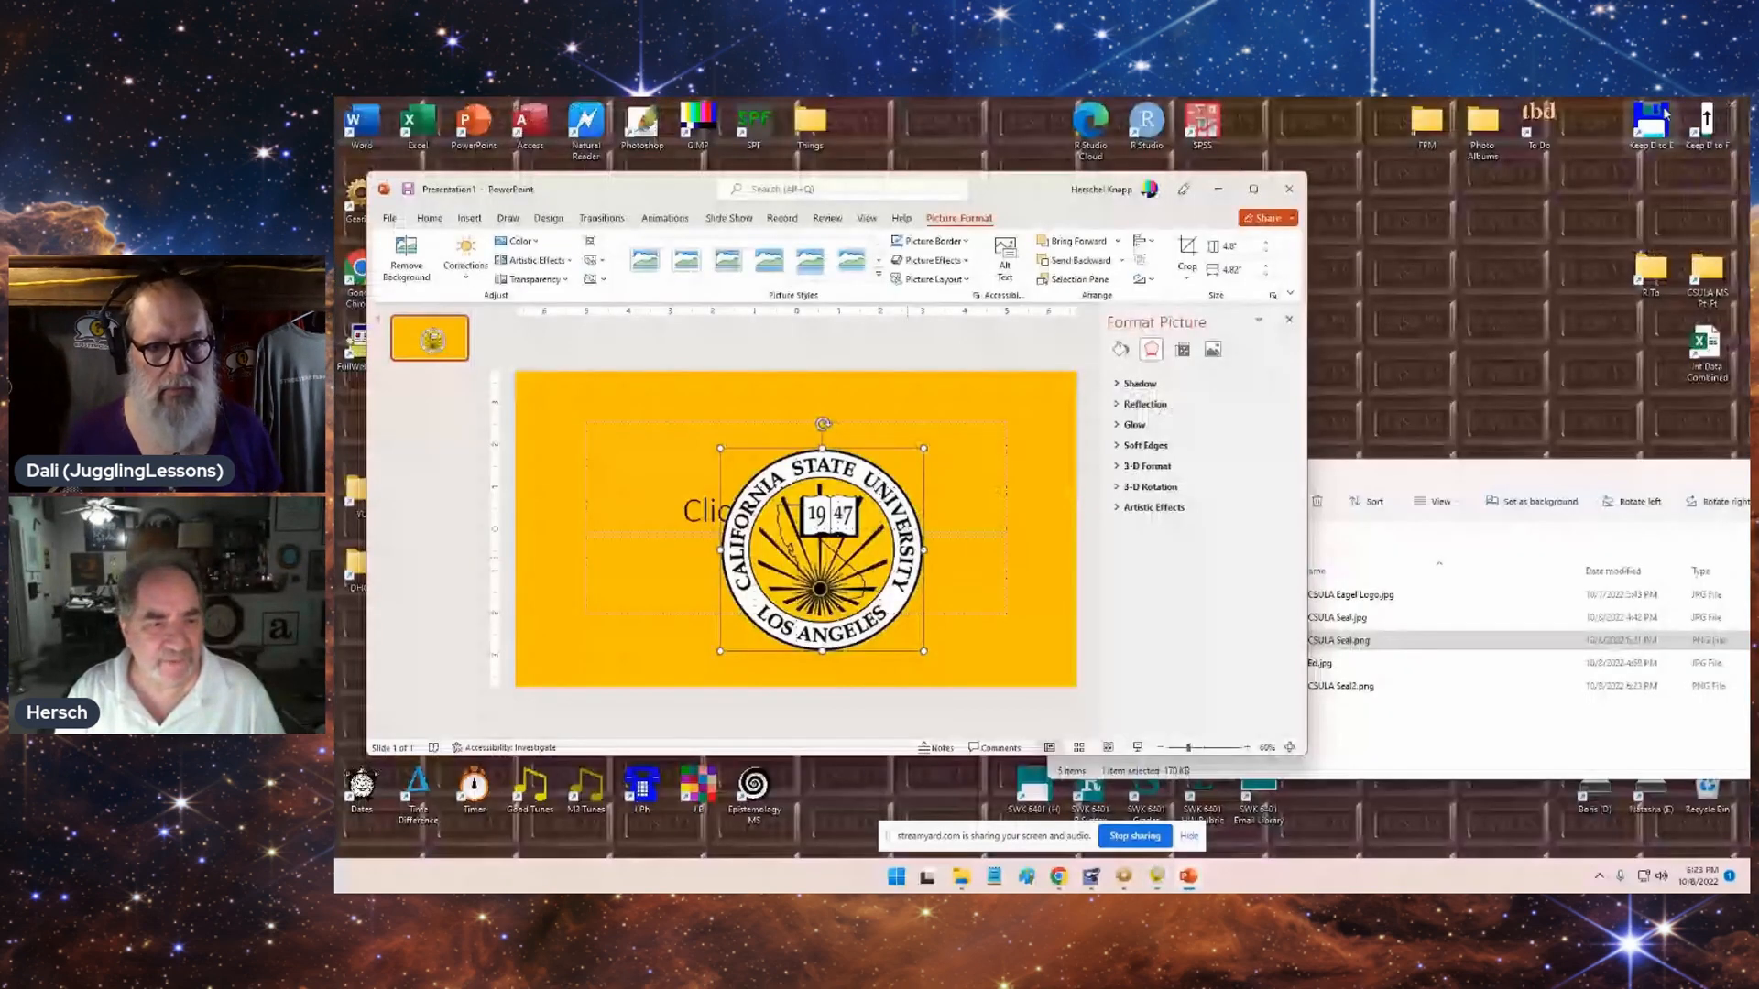
right_click(402, 346)
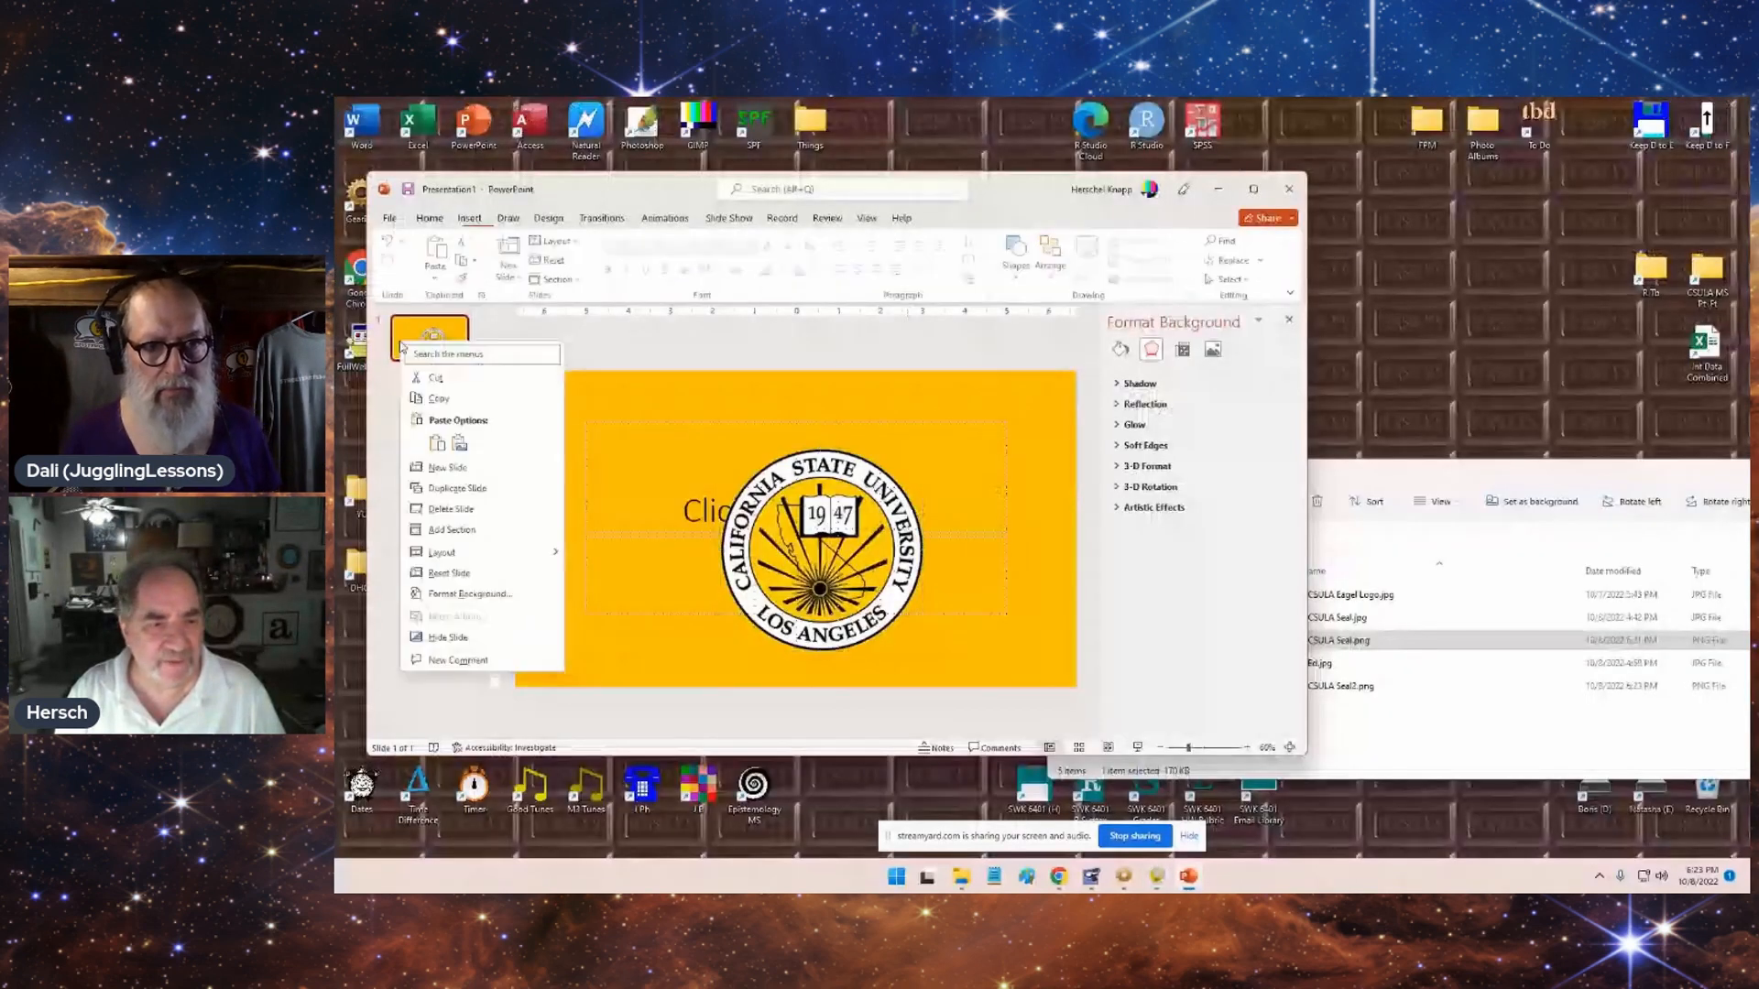
click(451, 495)
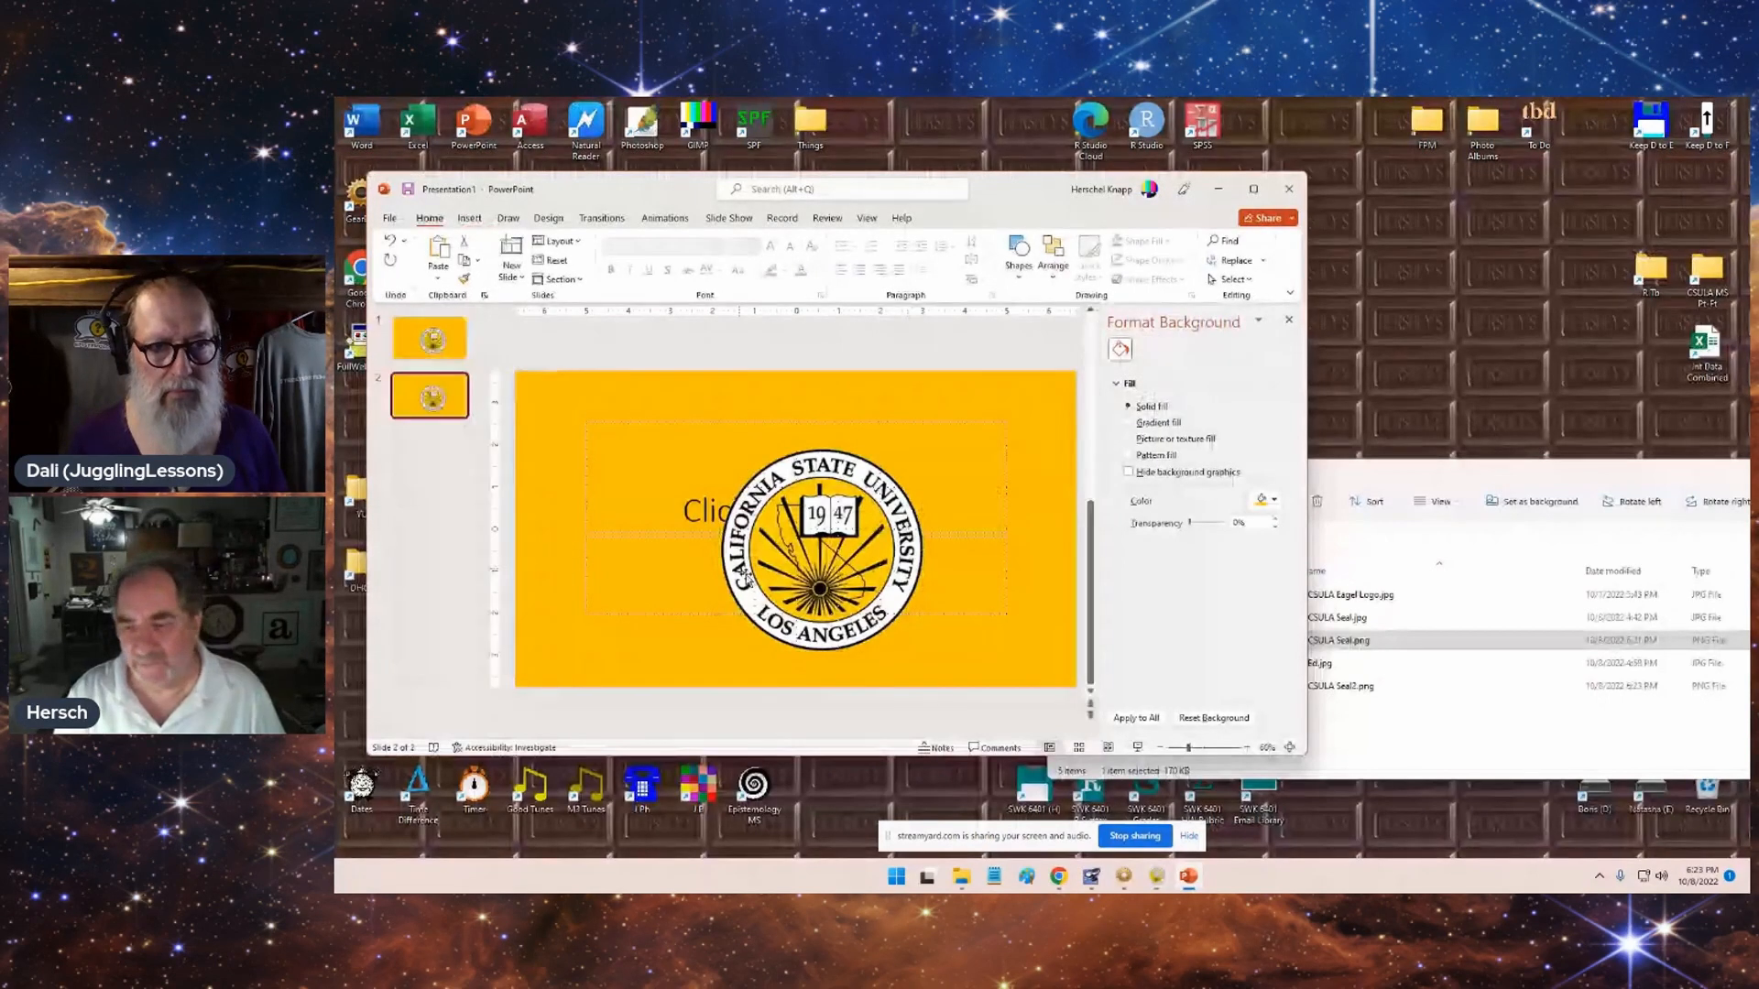
click(771, 593)
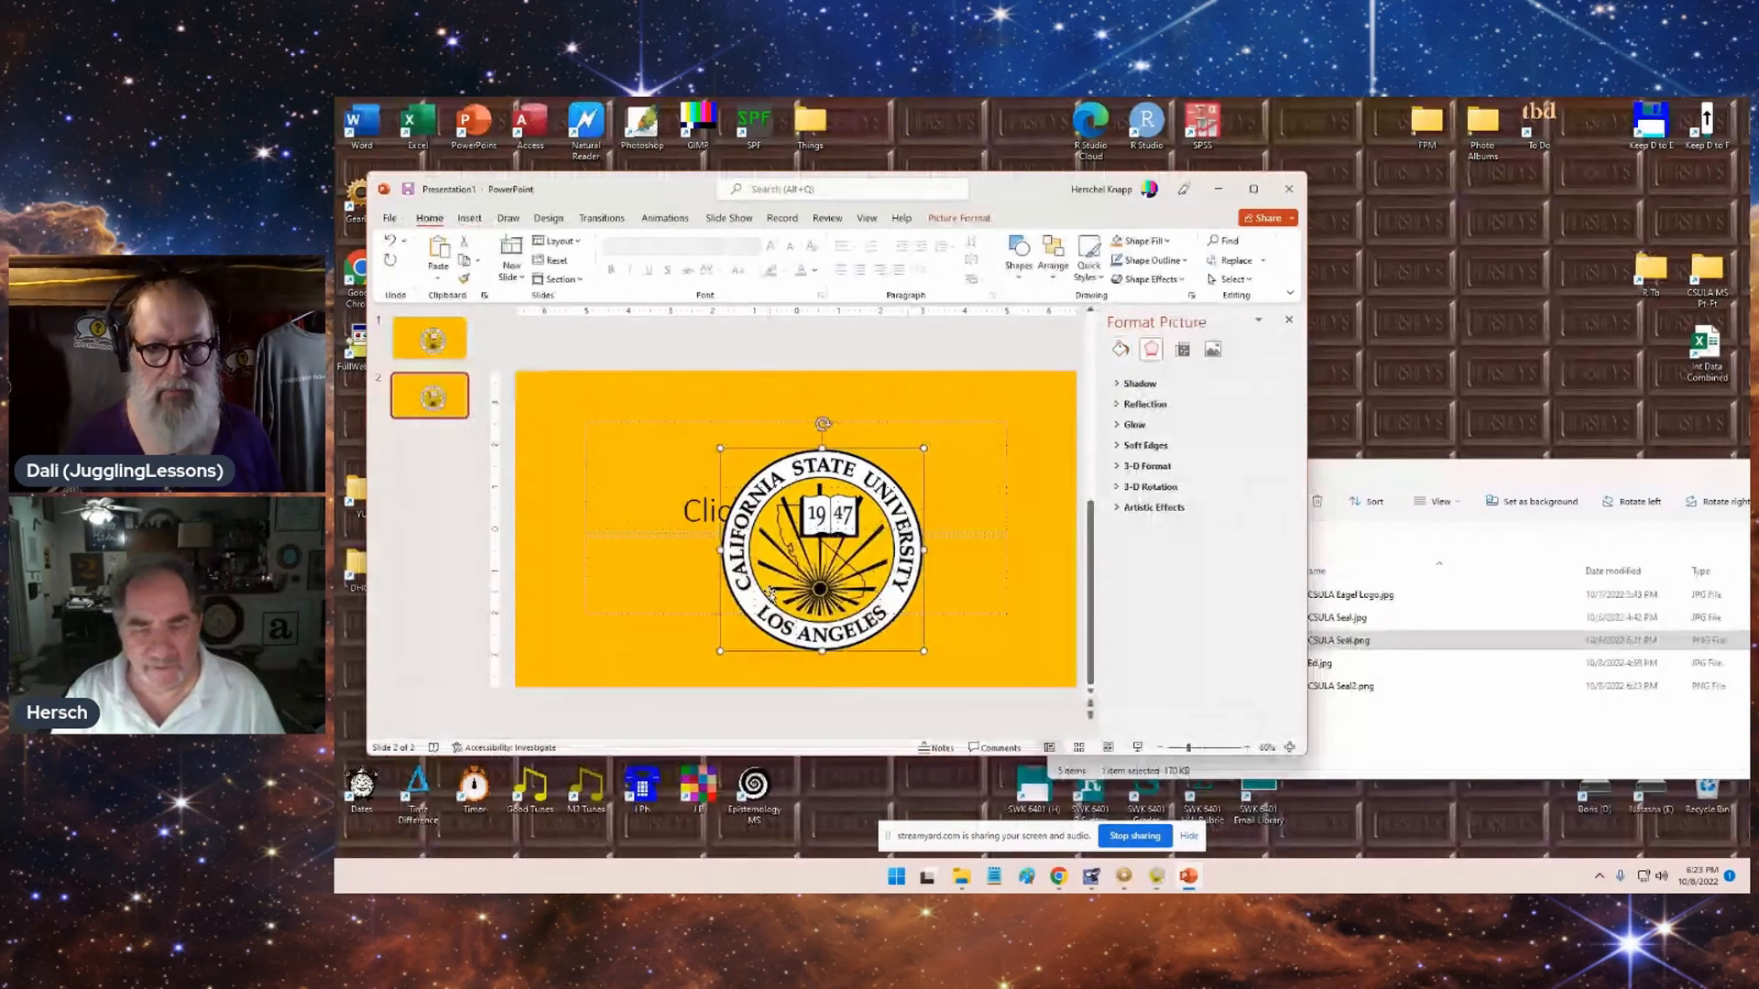
key(Delete)
- Insert CSULA Seal2.png from the 32 GB drive onto the second slide and preview both slides as a slide show
click(1374, 547)
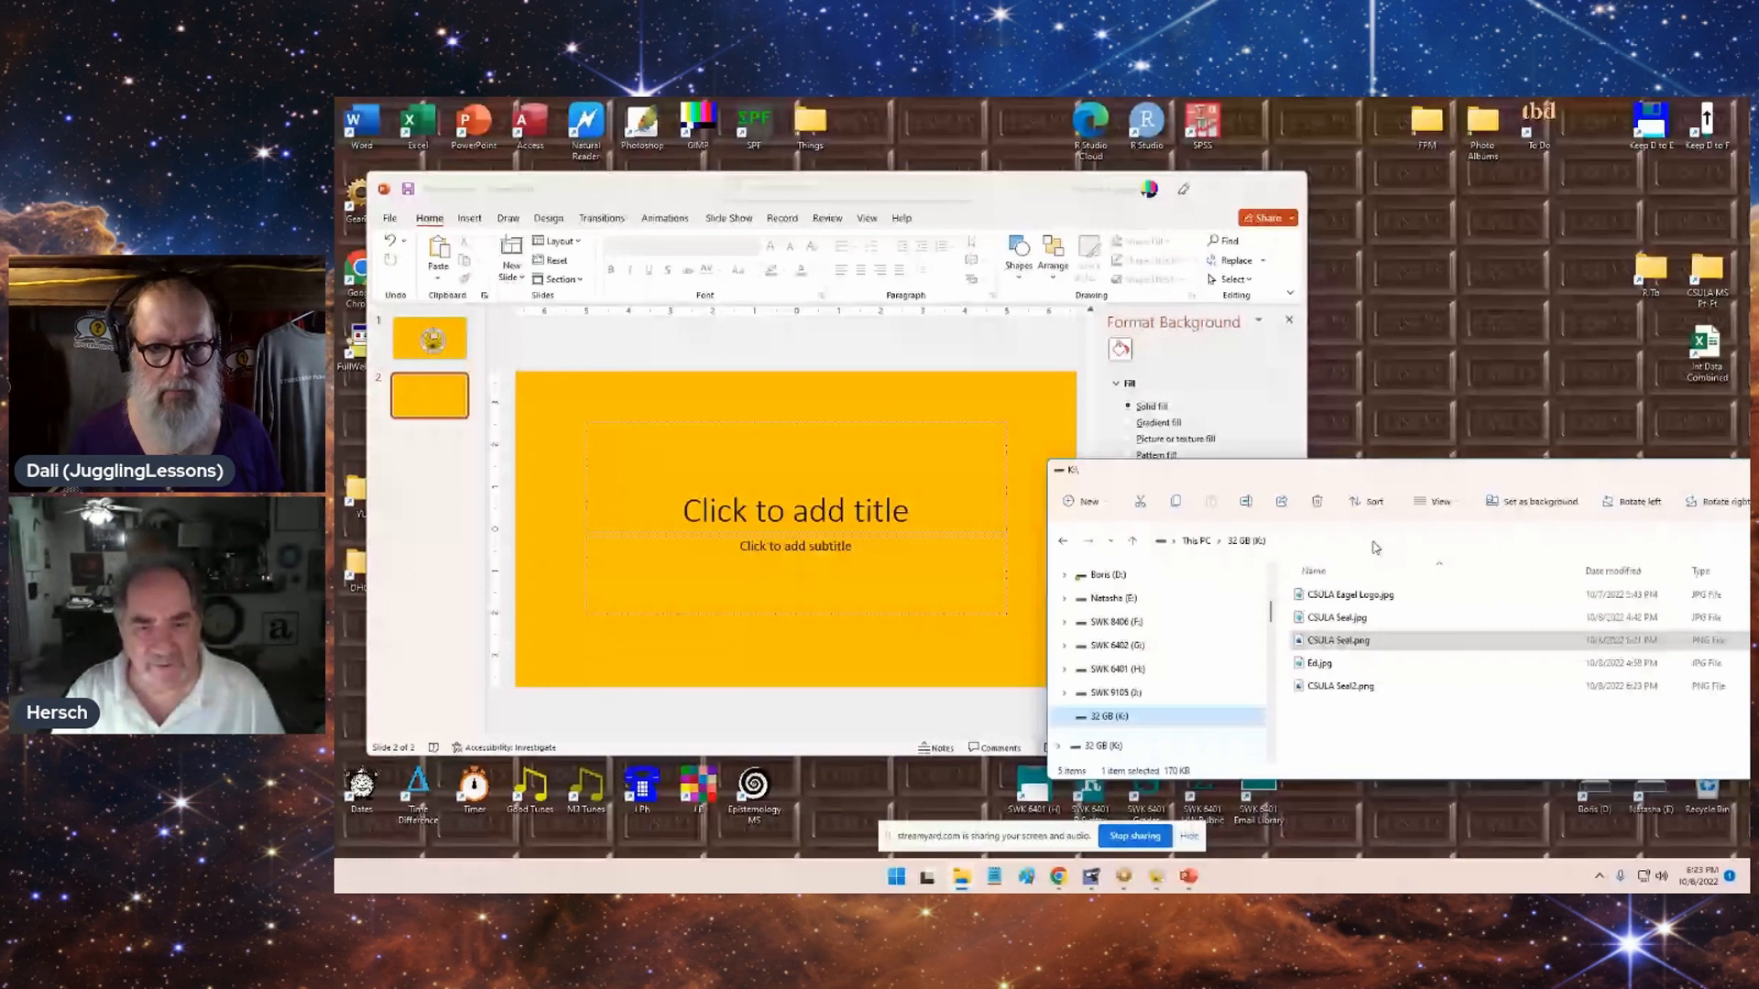
drag(1340, 686, 927, 453)
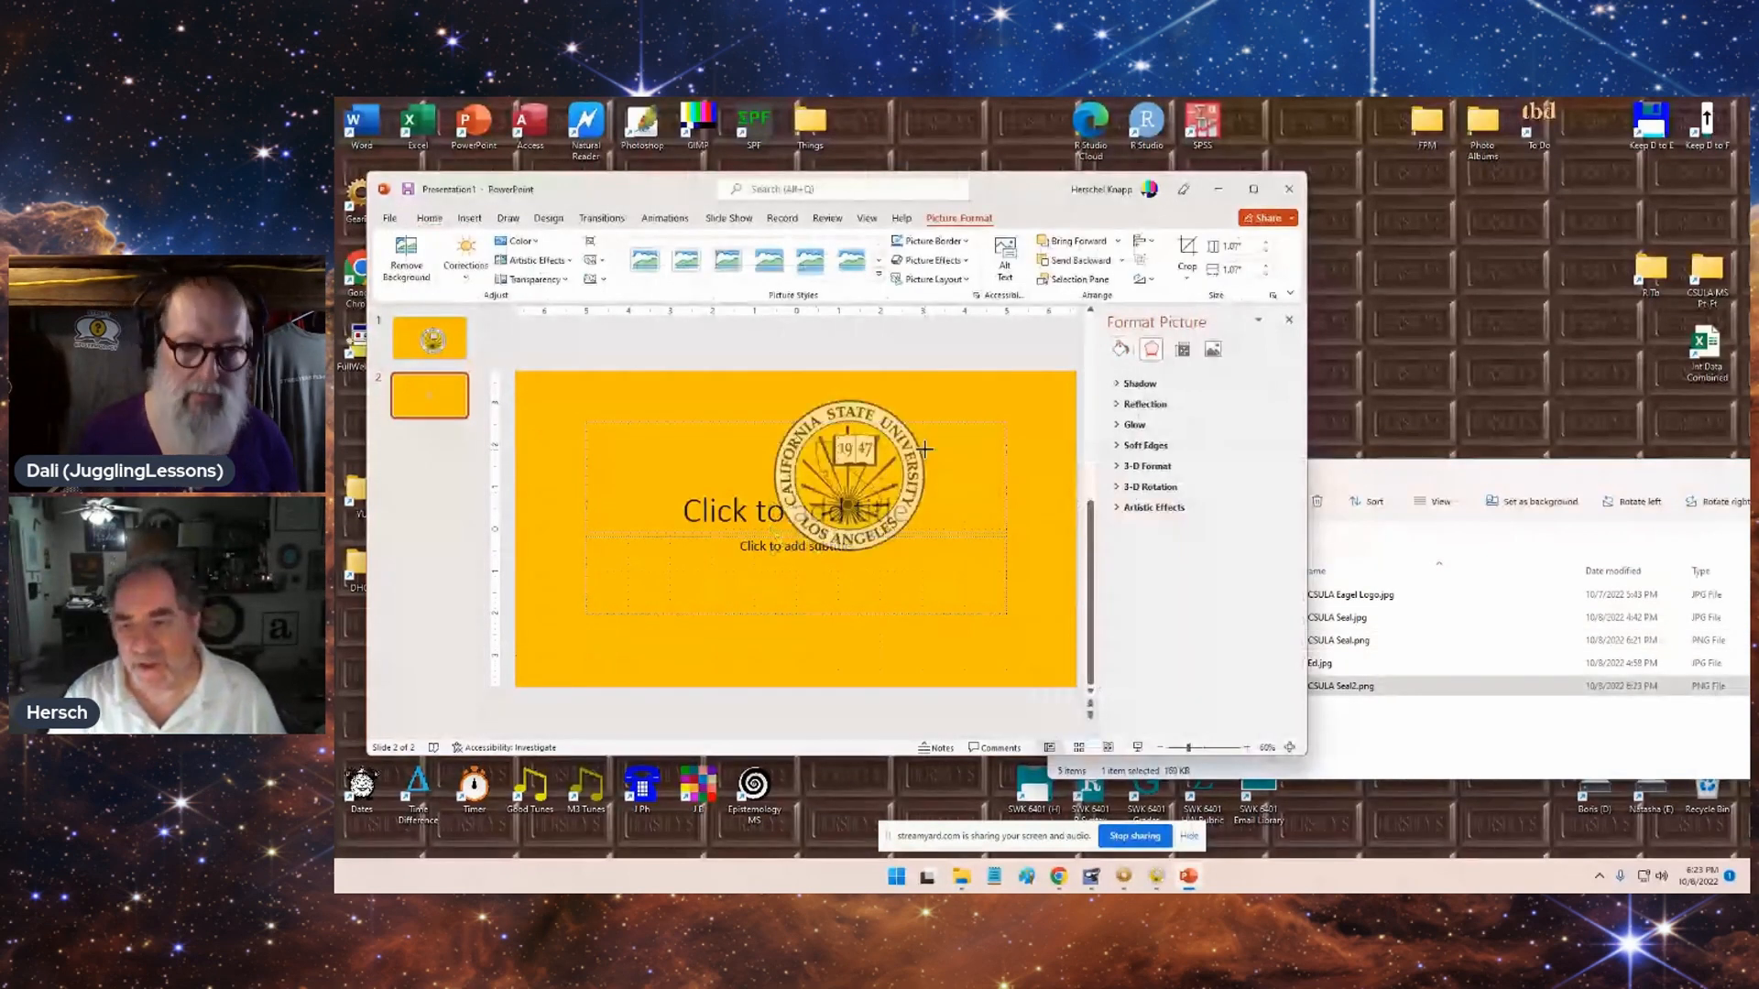
key(shift+F5)
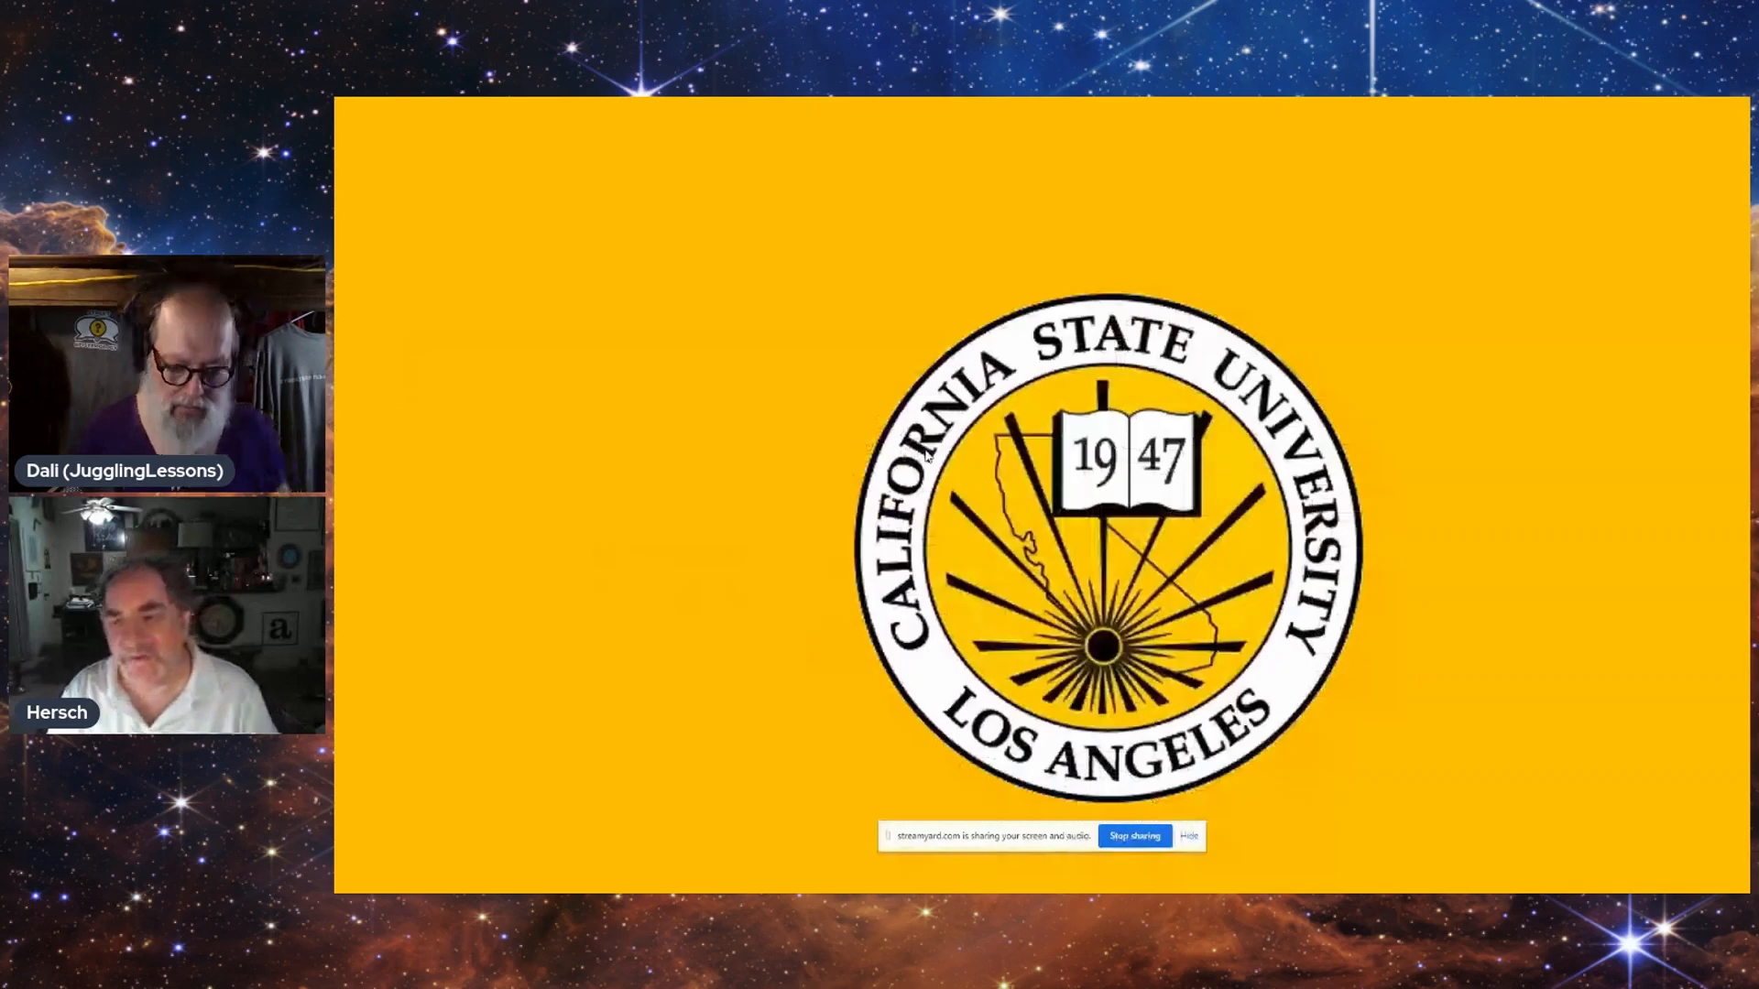
click(1168, 530)
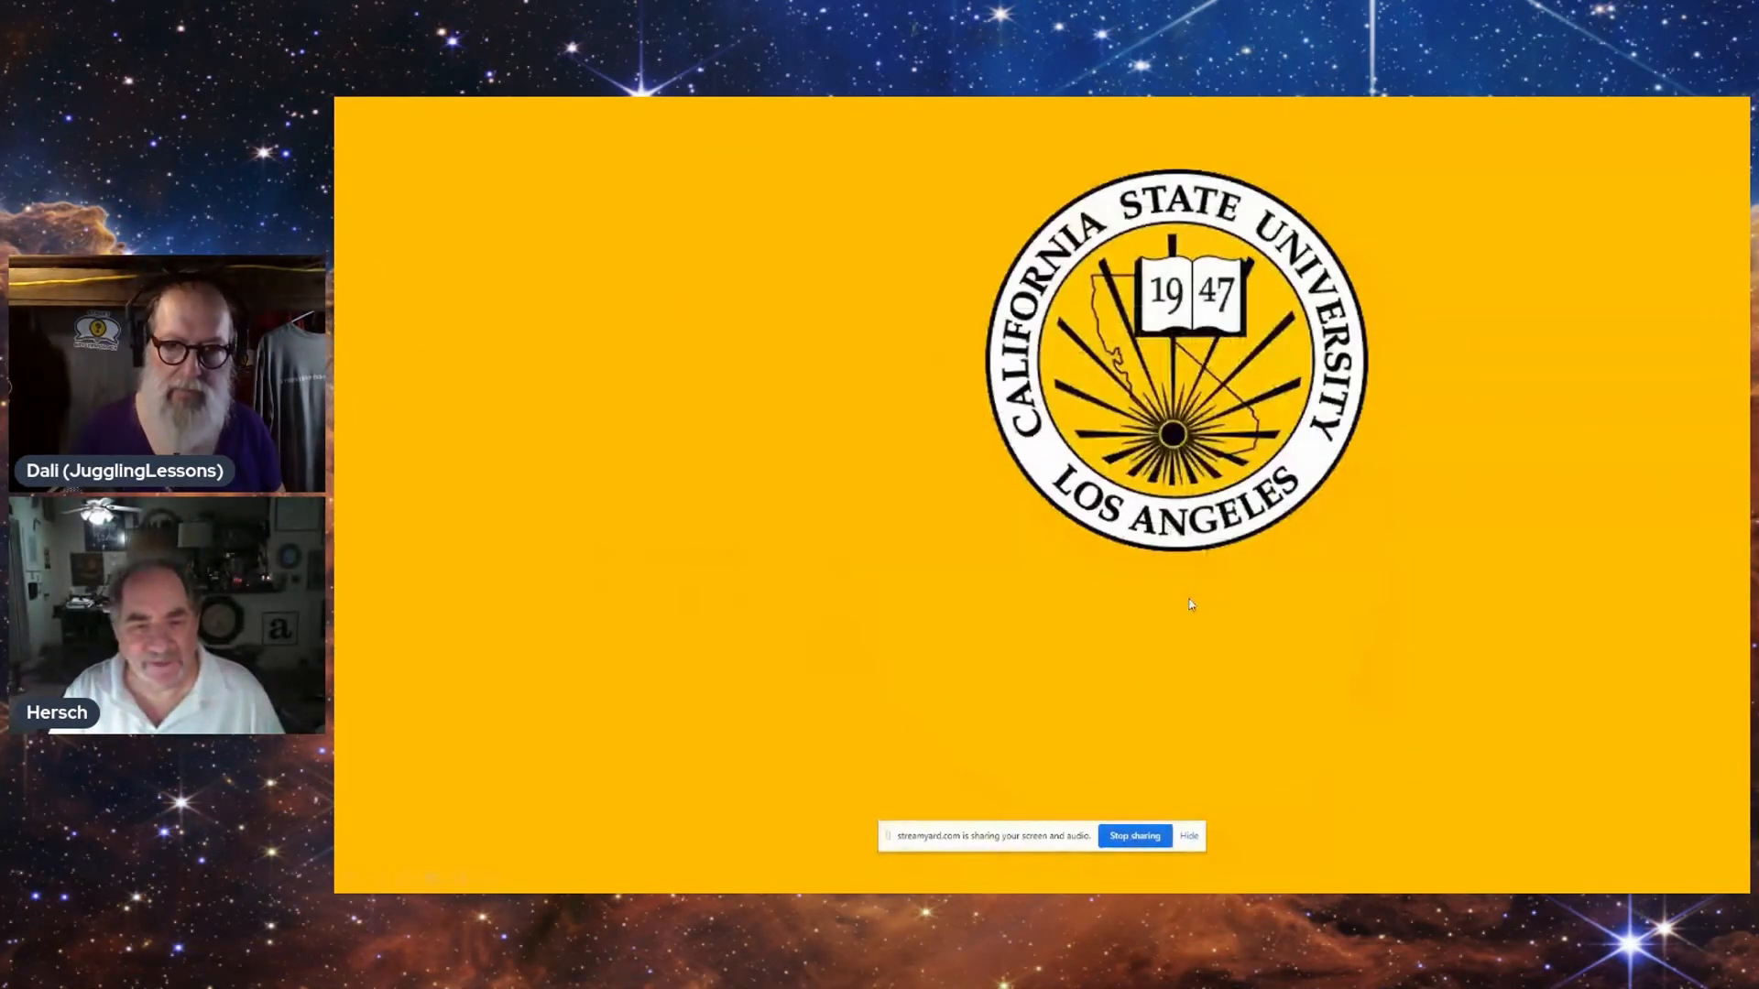
key(Escape)
- Move the new seal picture lower on the second slide, enlarge it to about 6.2 by 6.2 inches and preview the slide
drag(893, 531, 784, 637)
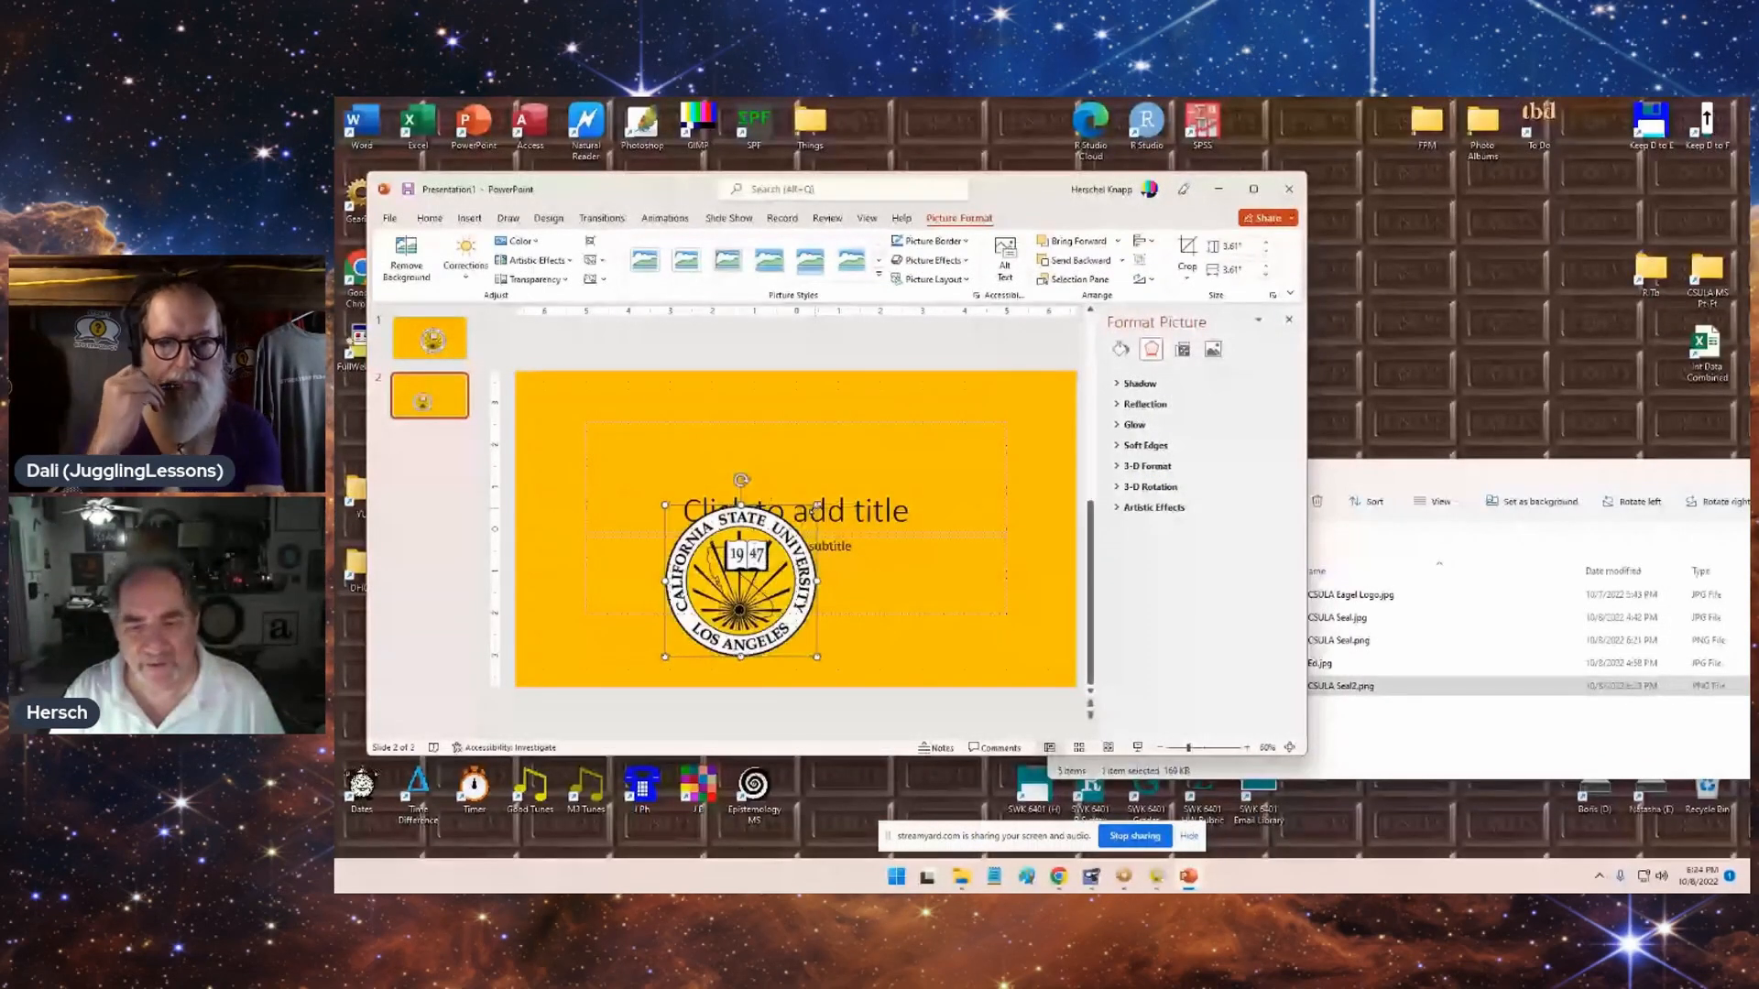
drag(816, 506, 925, 396)
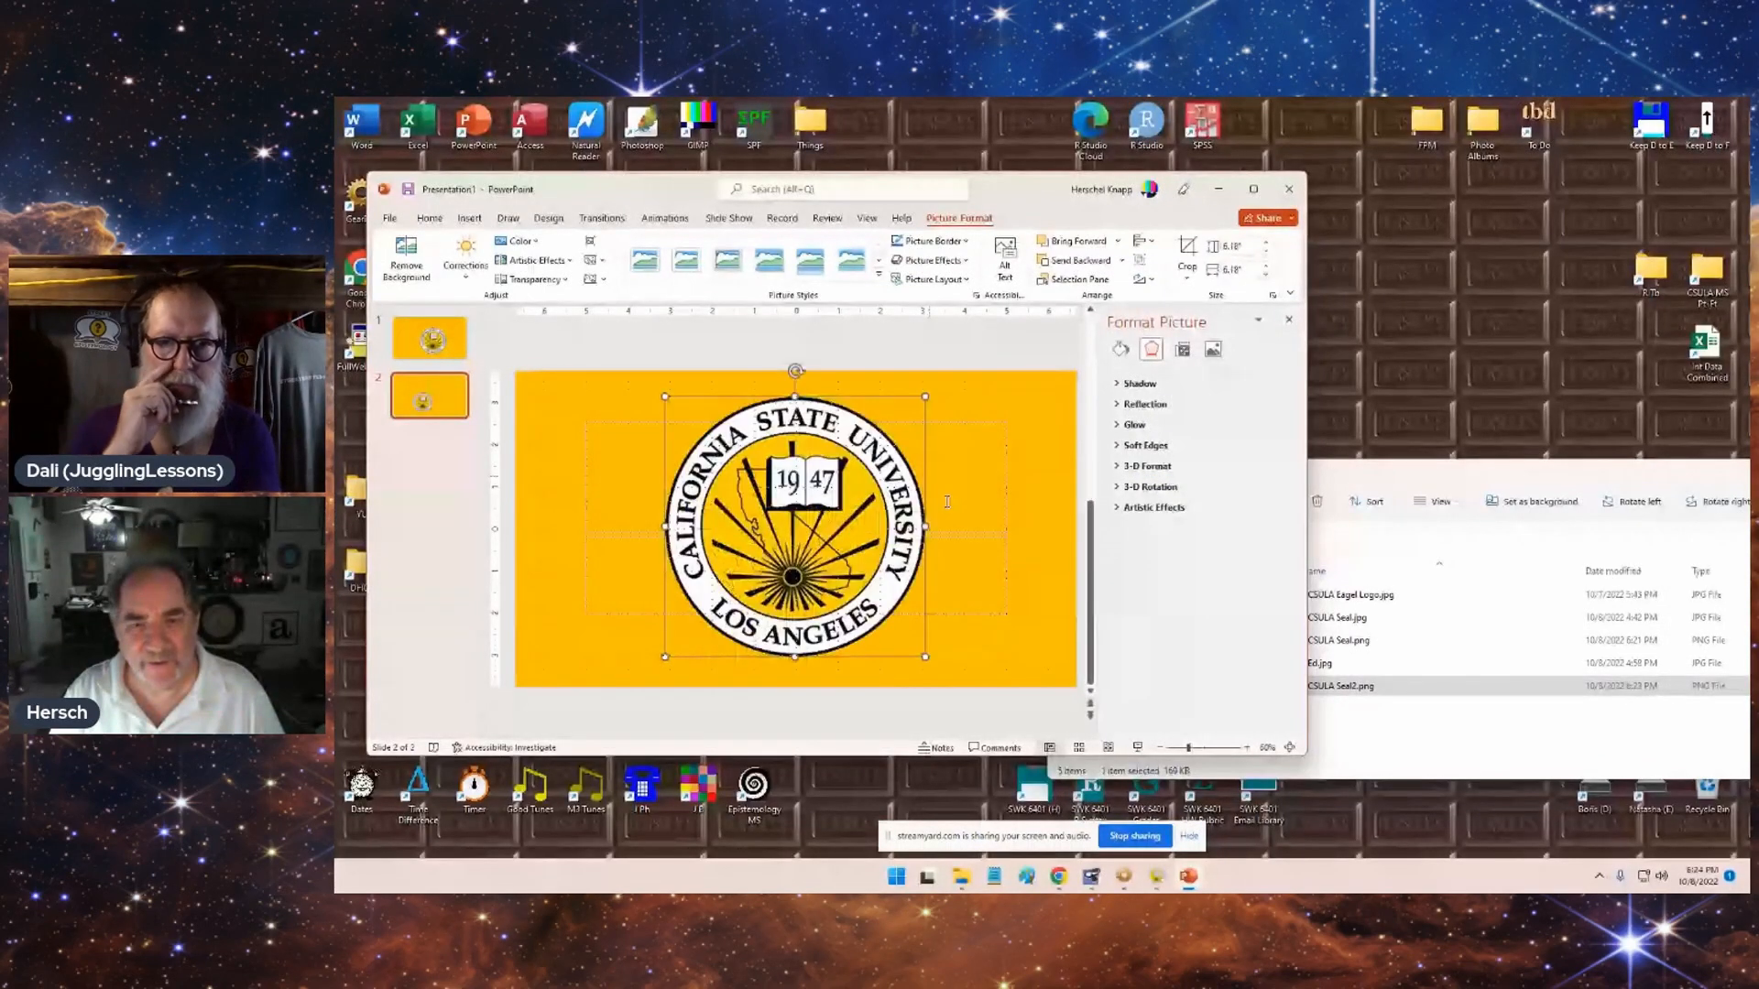
click(1135, 749)
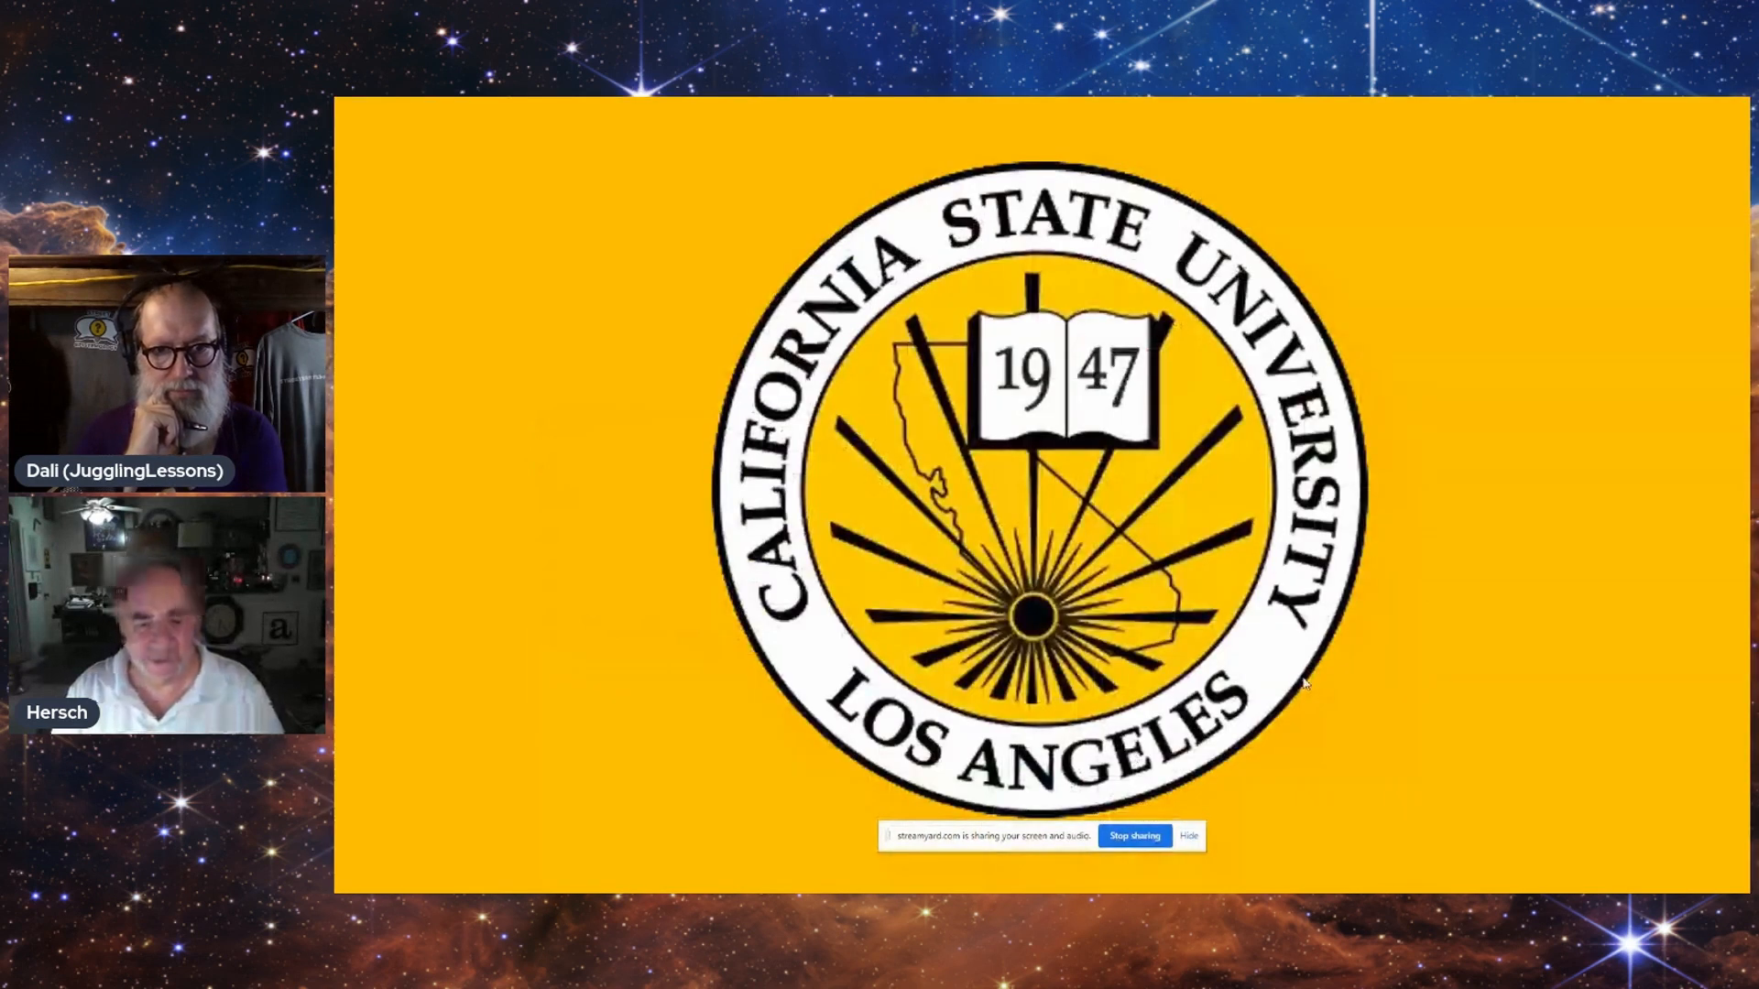
key(Escape)
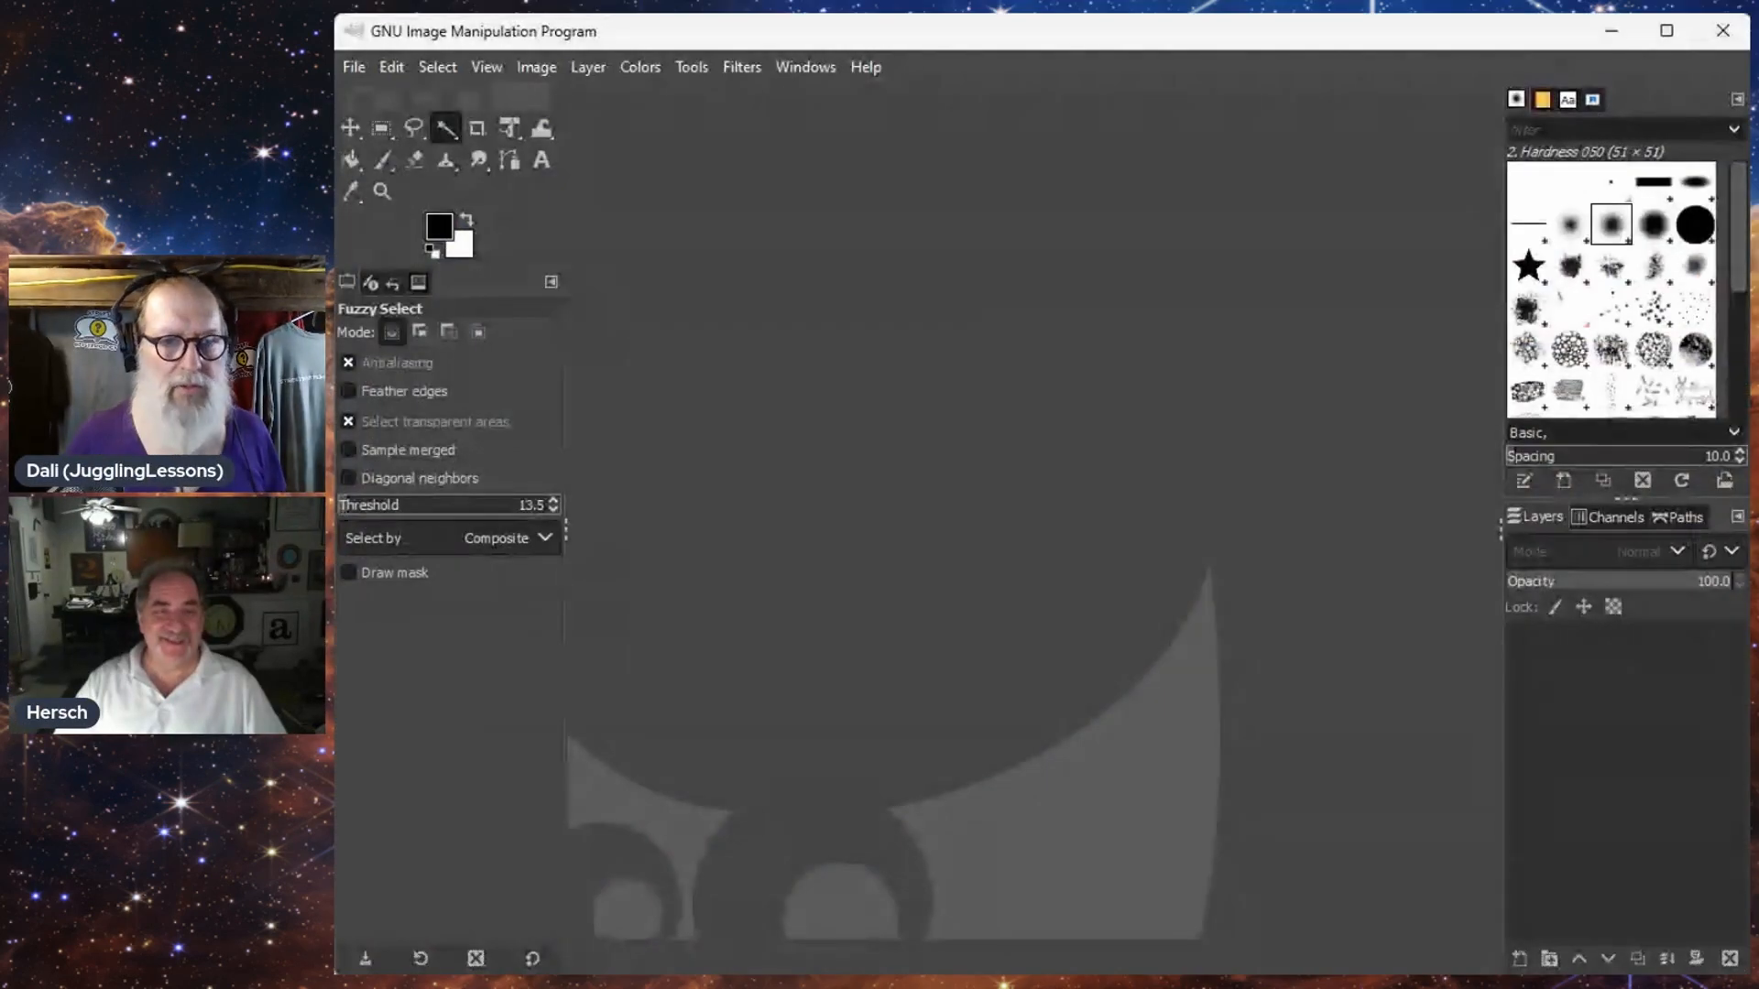
- In GIMP, open the six numbered "fists" JPG photos together as layers of one image
click(356, 67)
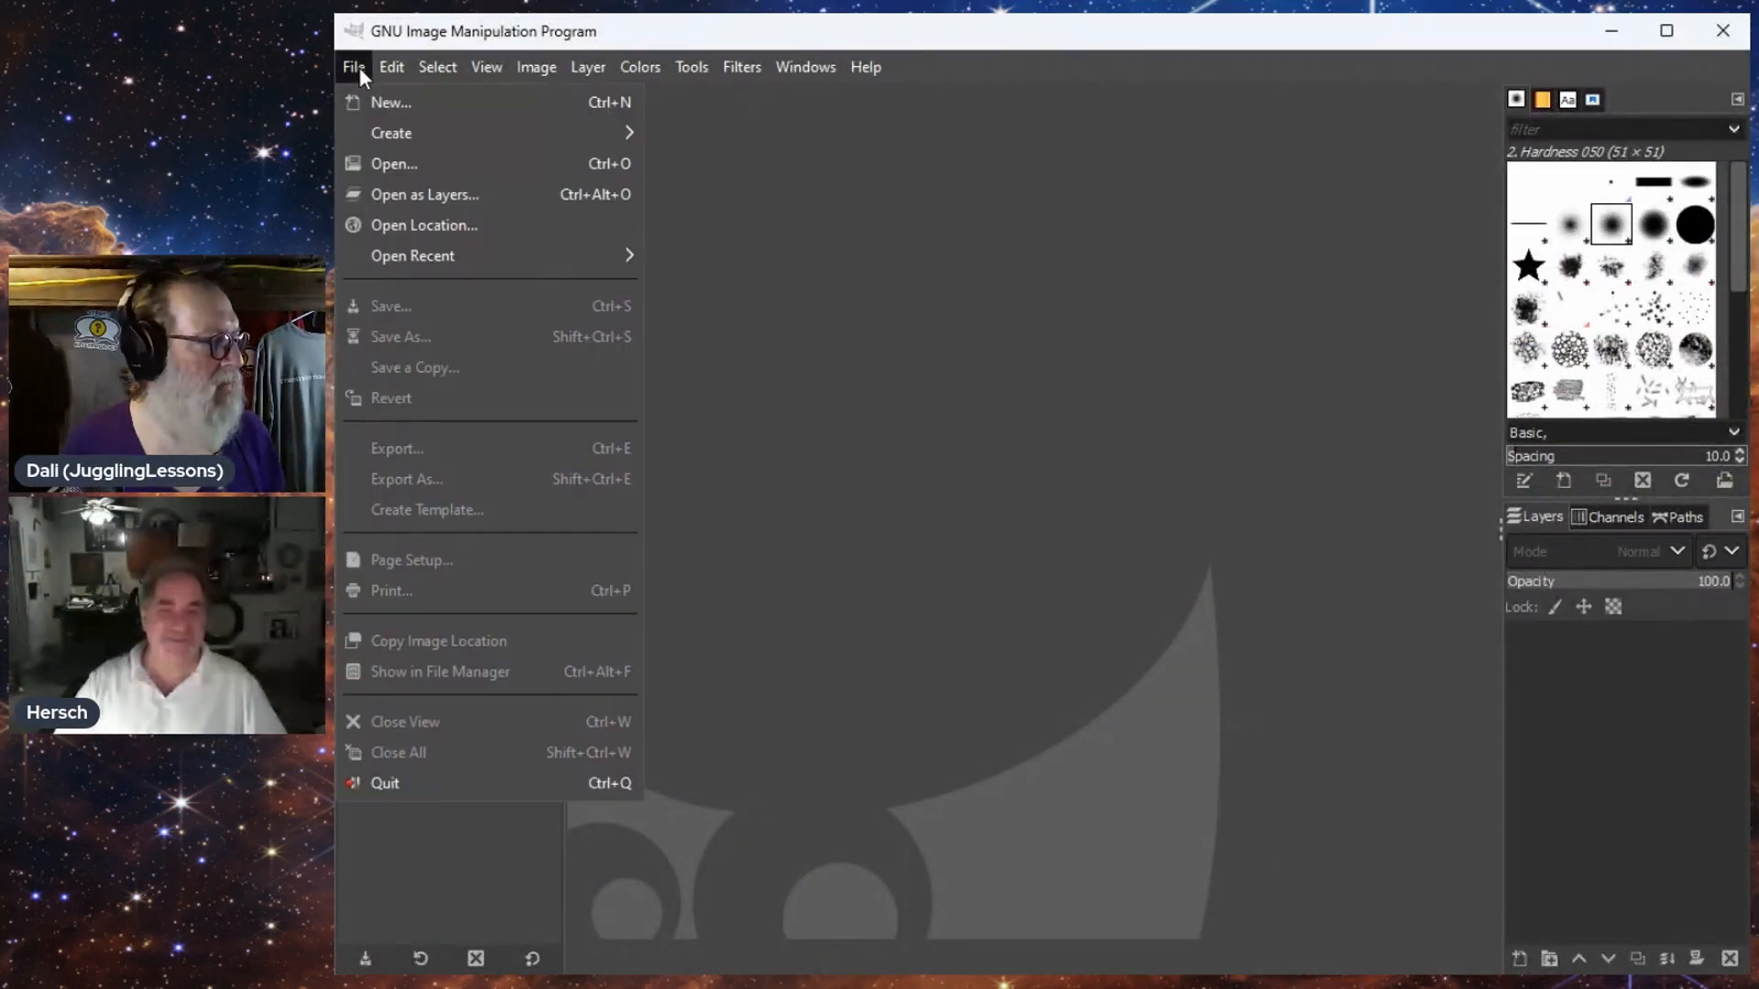
click(507, 194)
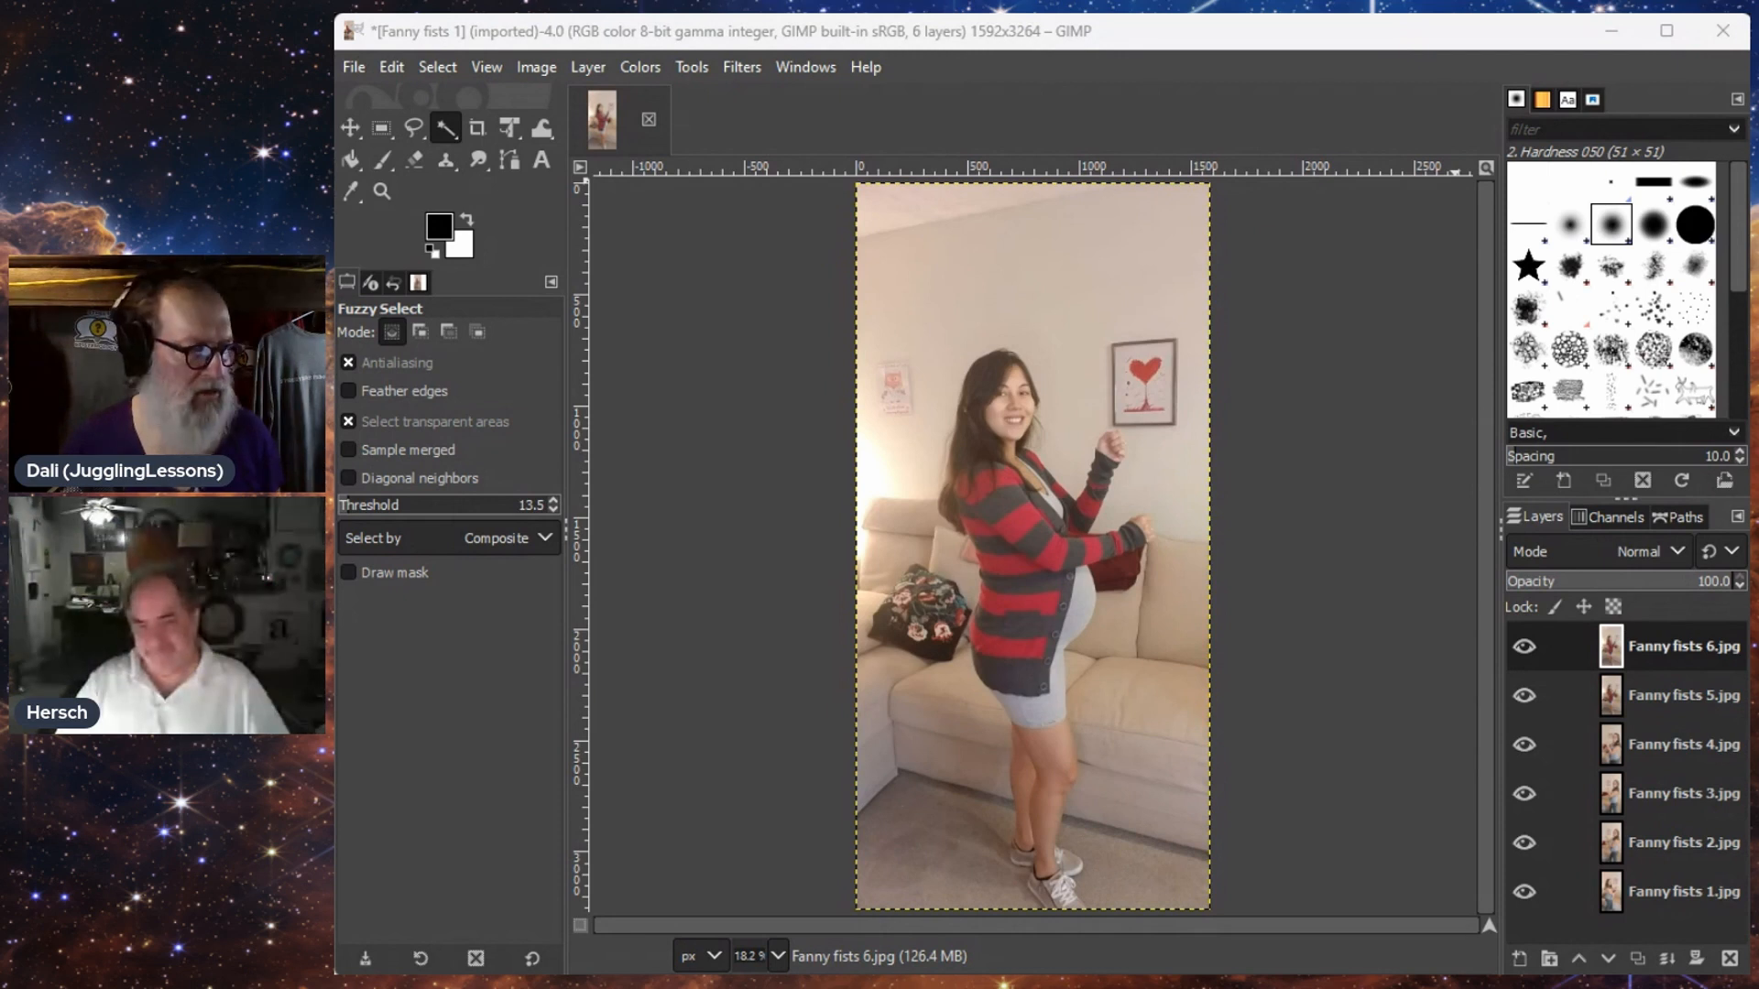
- Hide the photo layers numbered 6 to 2 and make the visible layer number 1 active
click(1524, 647)
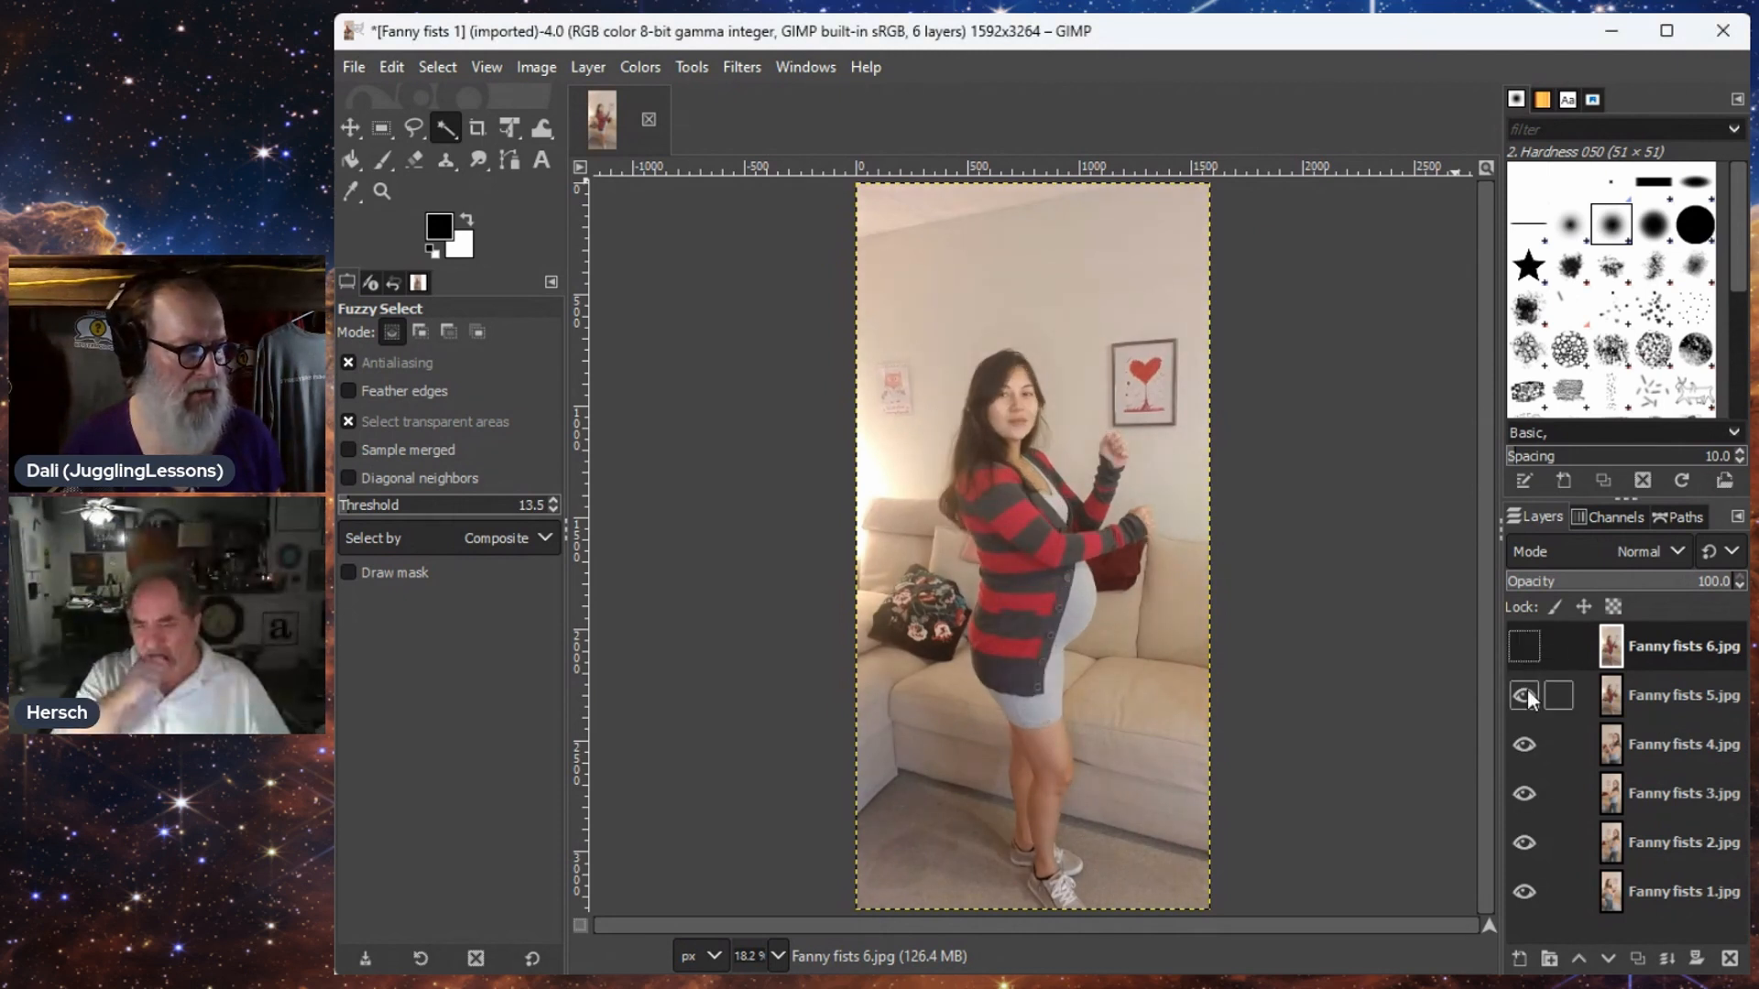
click(1524, 696)
click(1524, 745)
click(1524, 793)
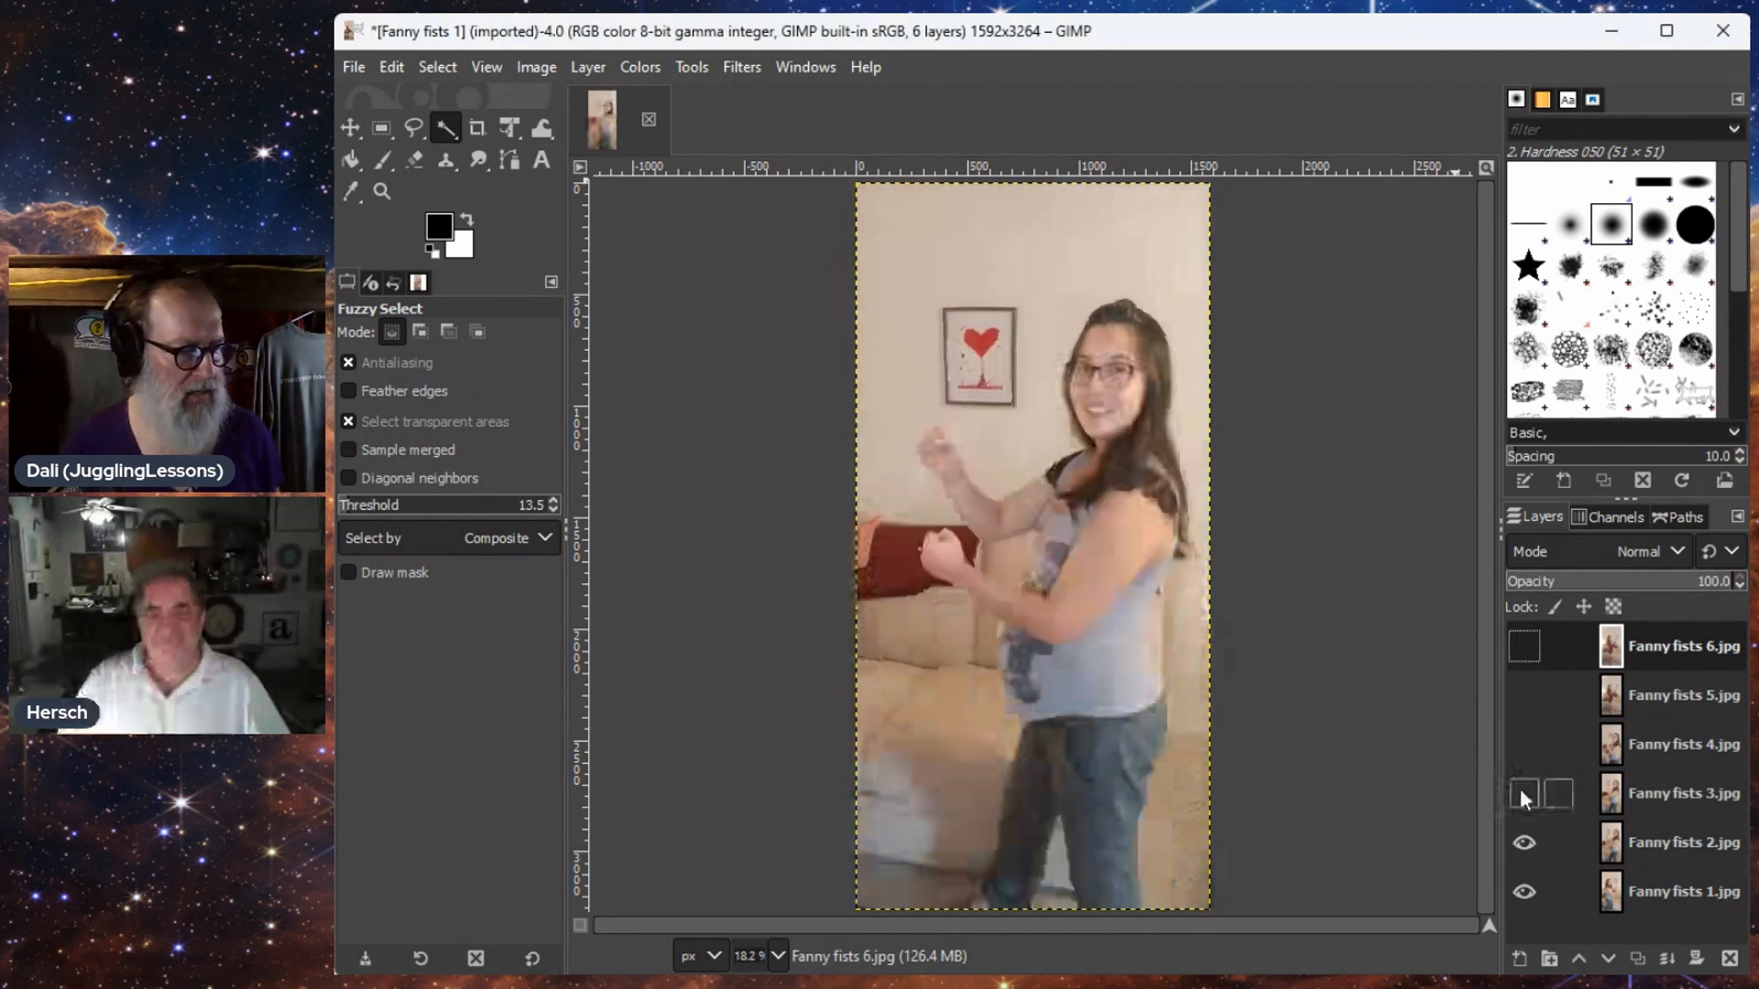
click(1524, 843)
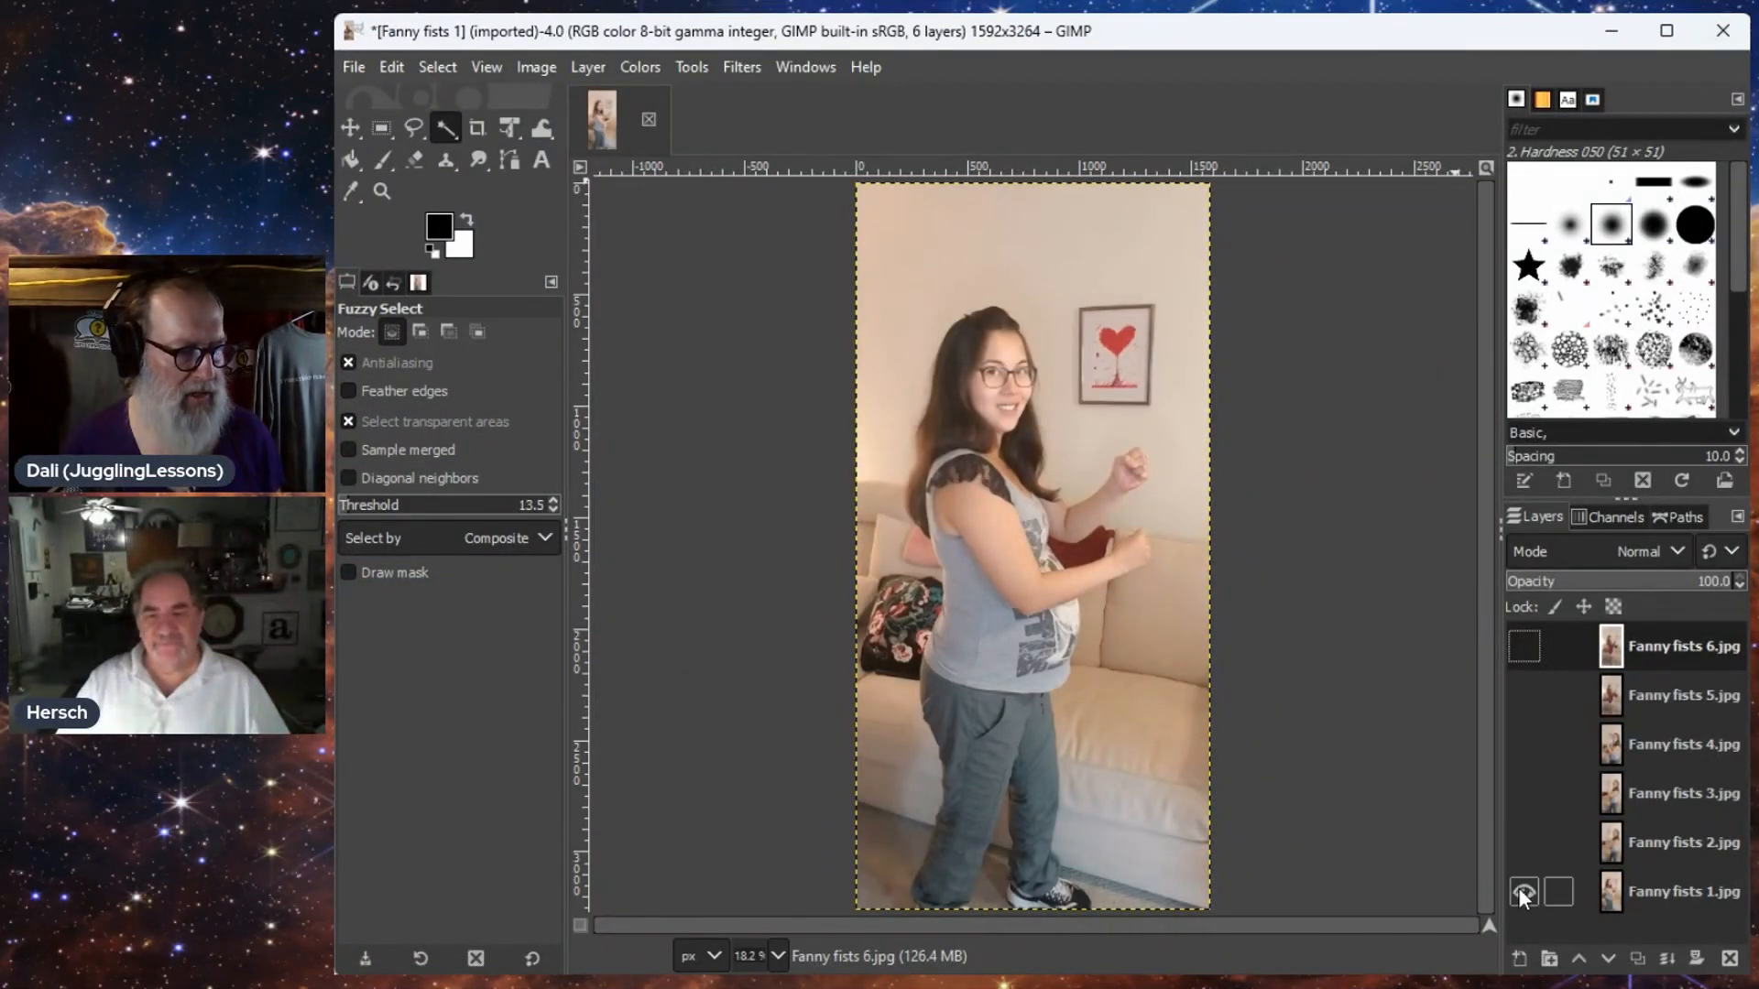
click(1522, 890)
click(1523, 890)
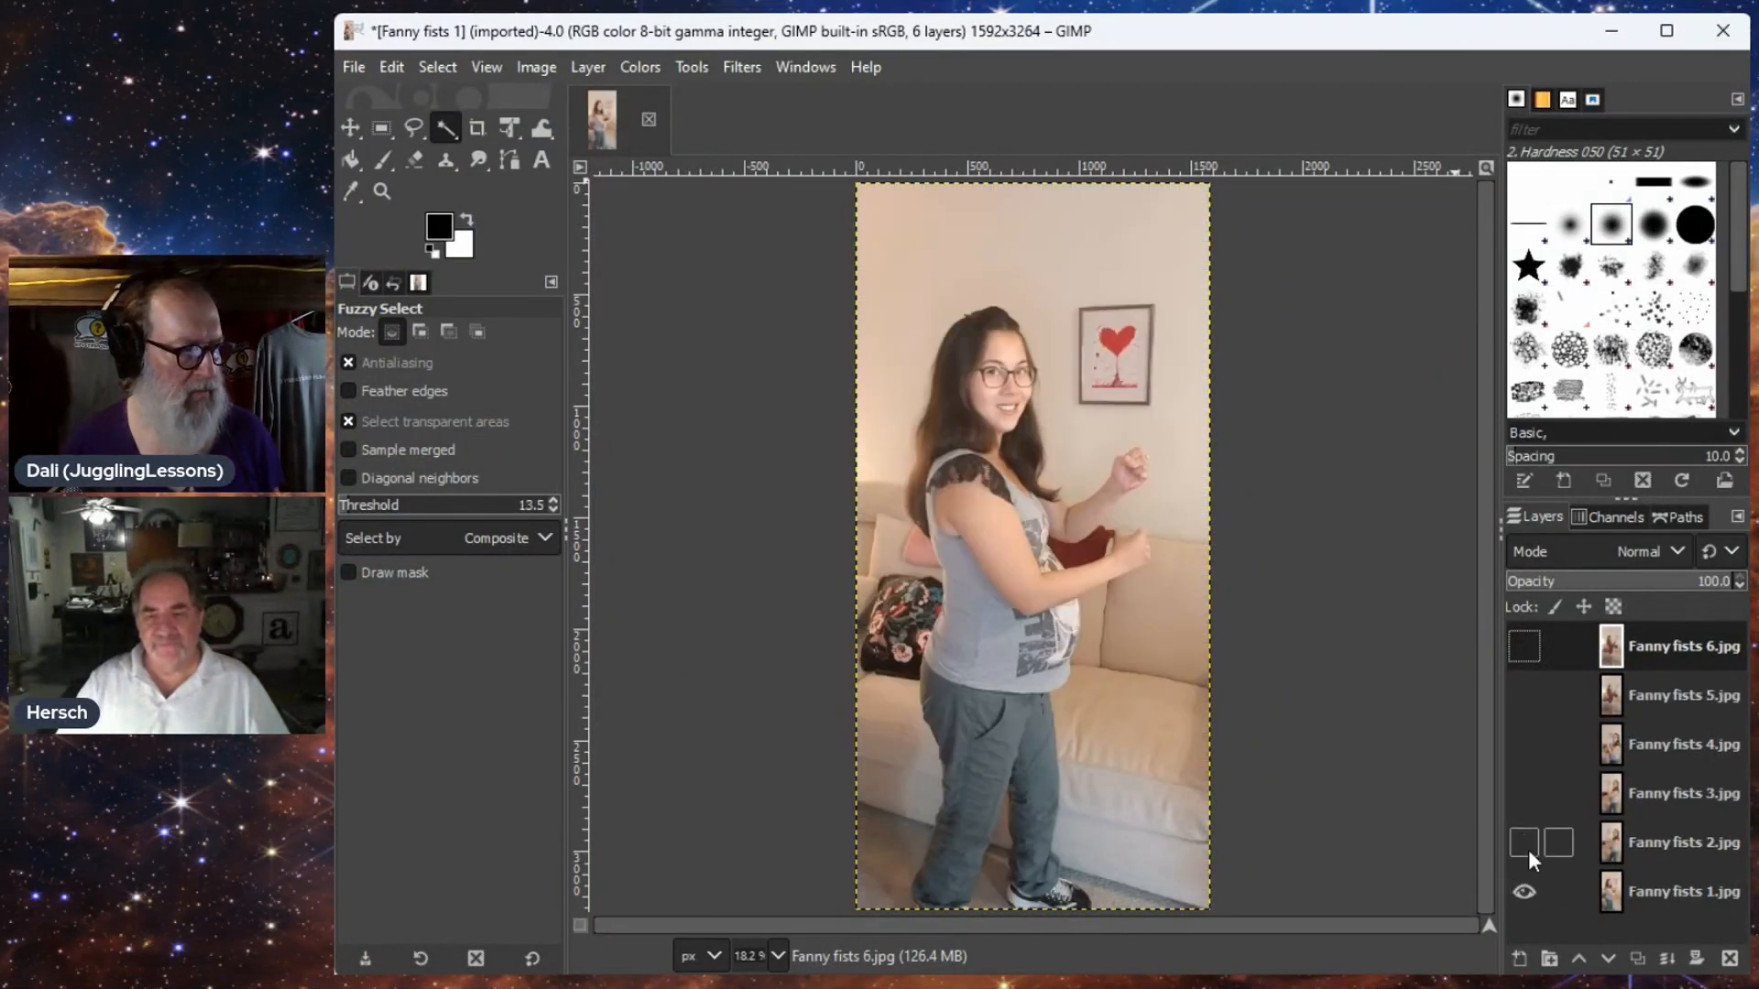
click(1658, 898)
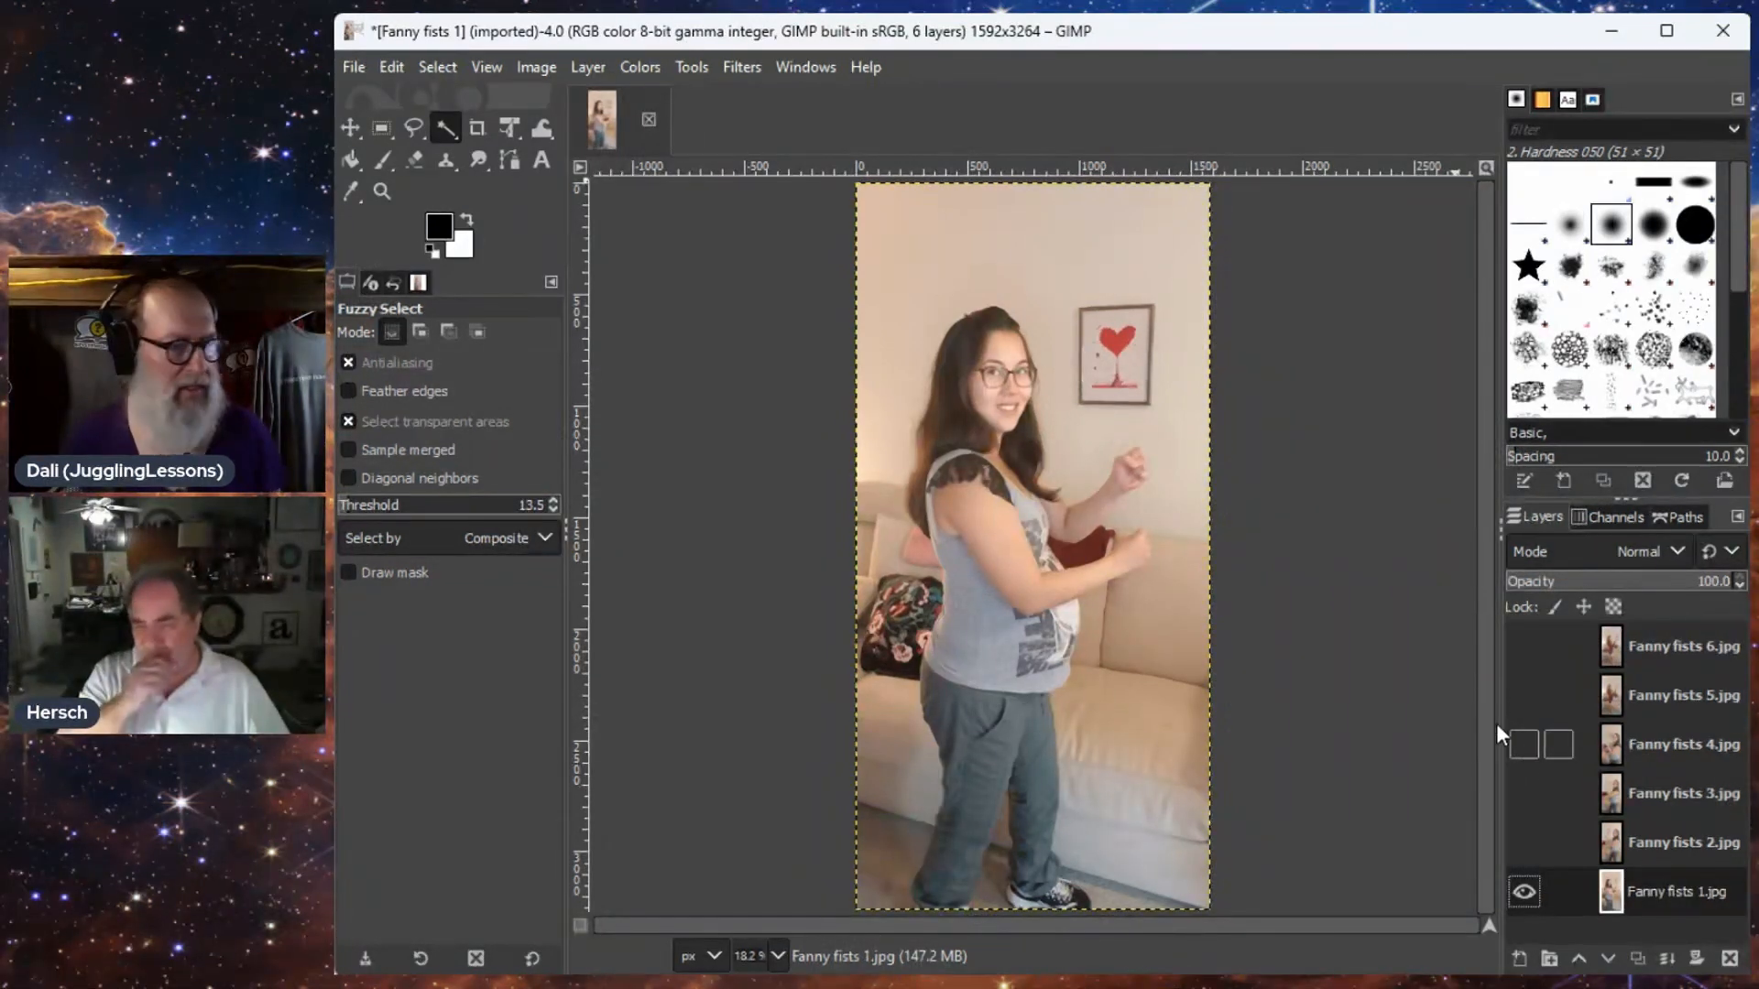
- Start a Scissors Select outline of the woman, placing points from the back of her waist up along her hair and over her head
click(413, 133)
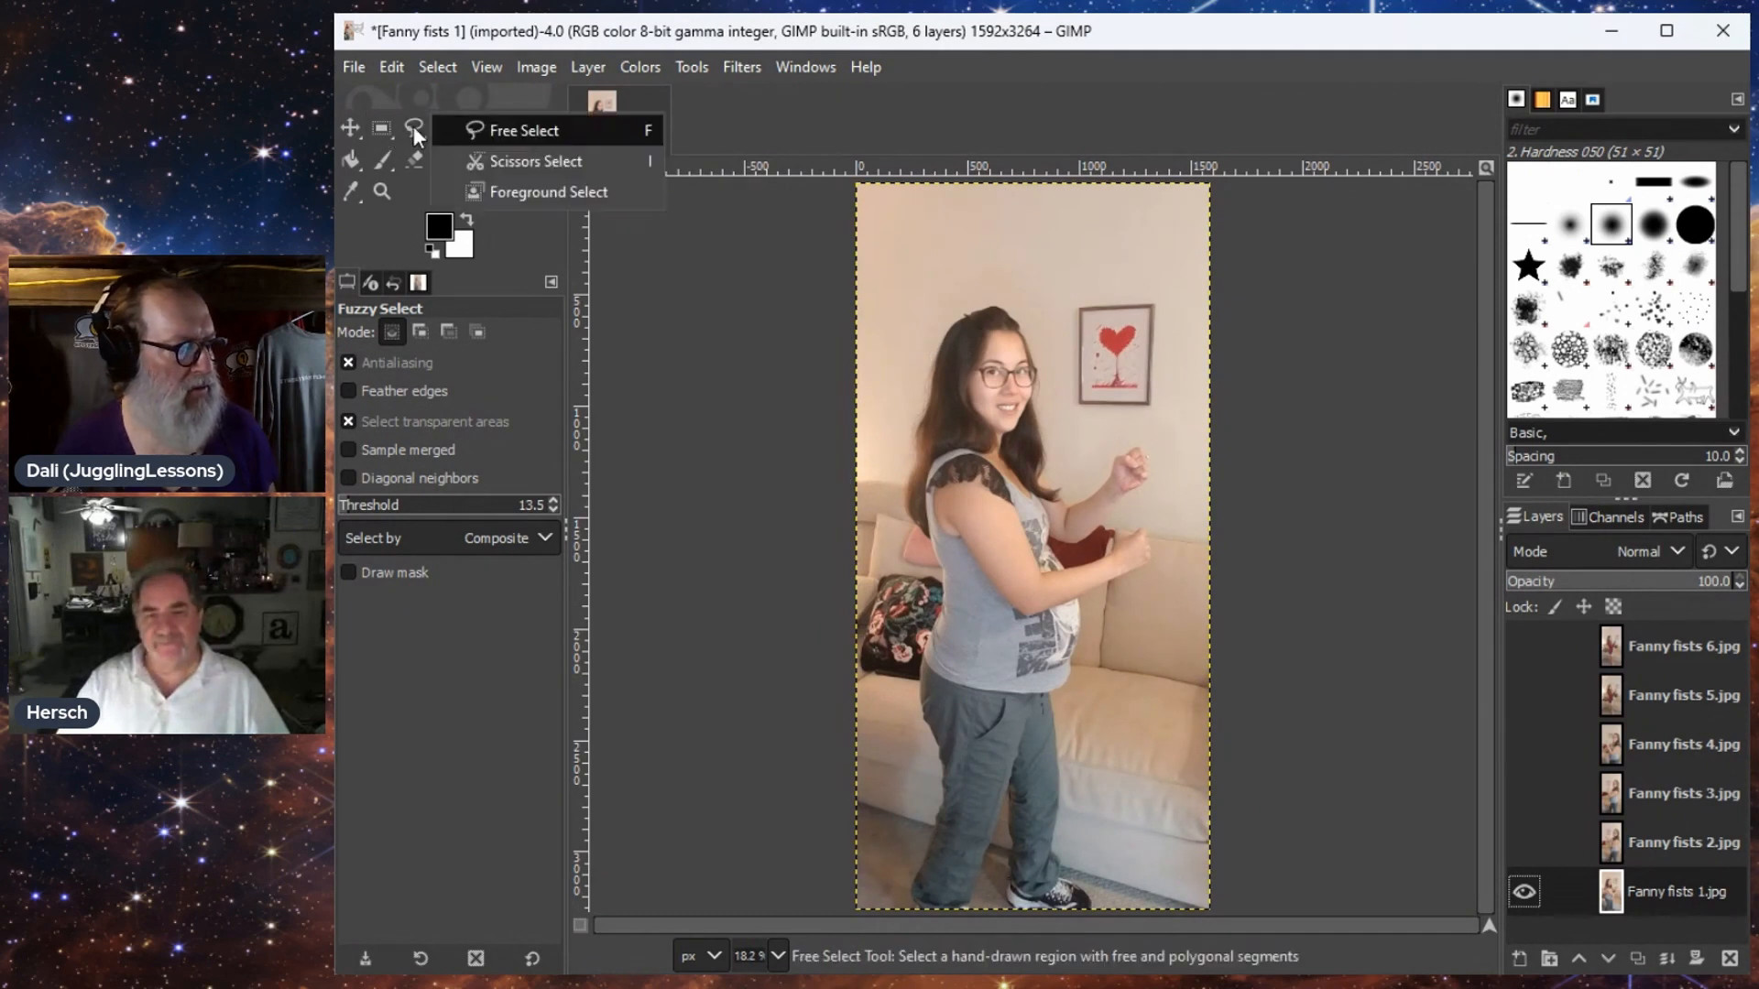
click(476, 163)
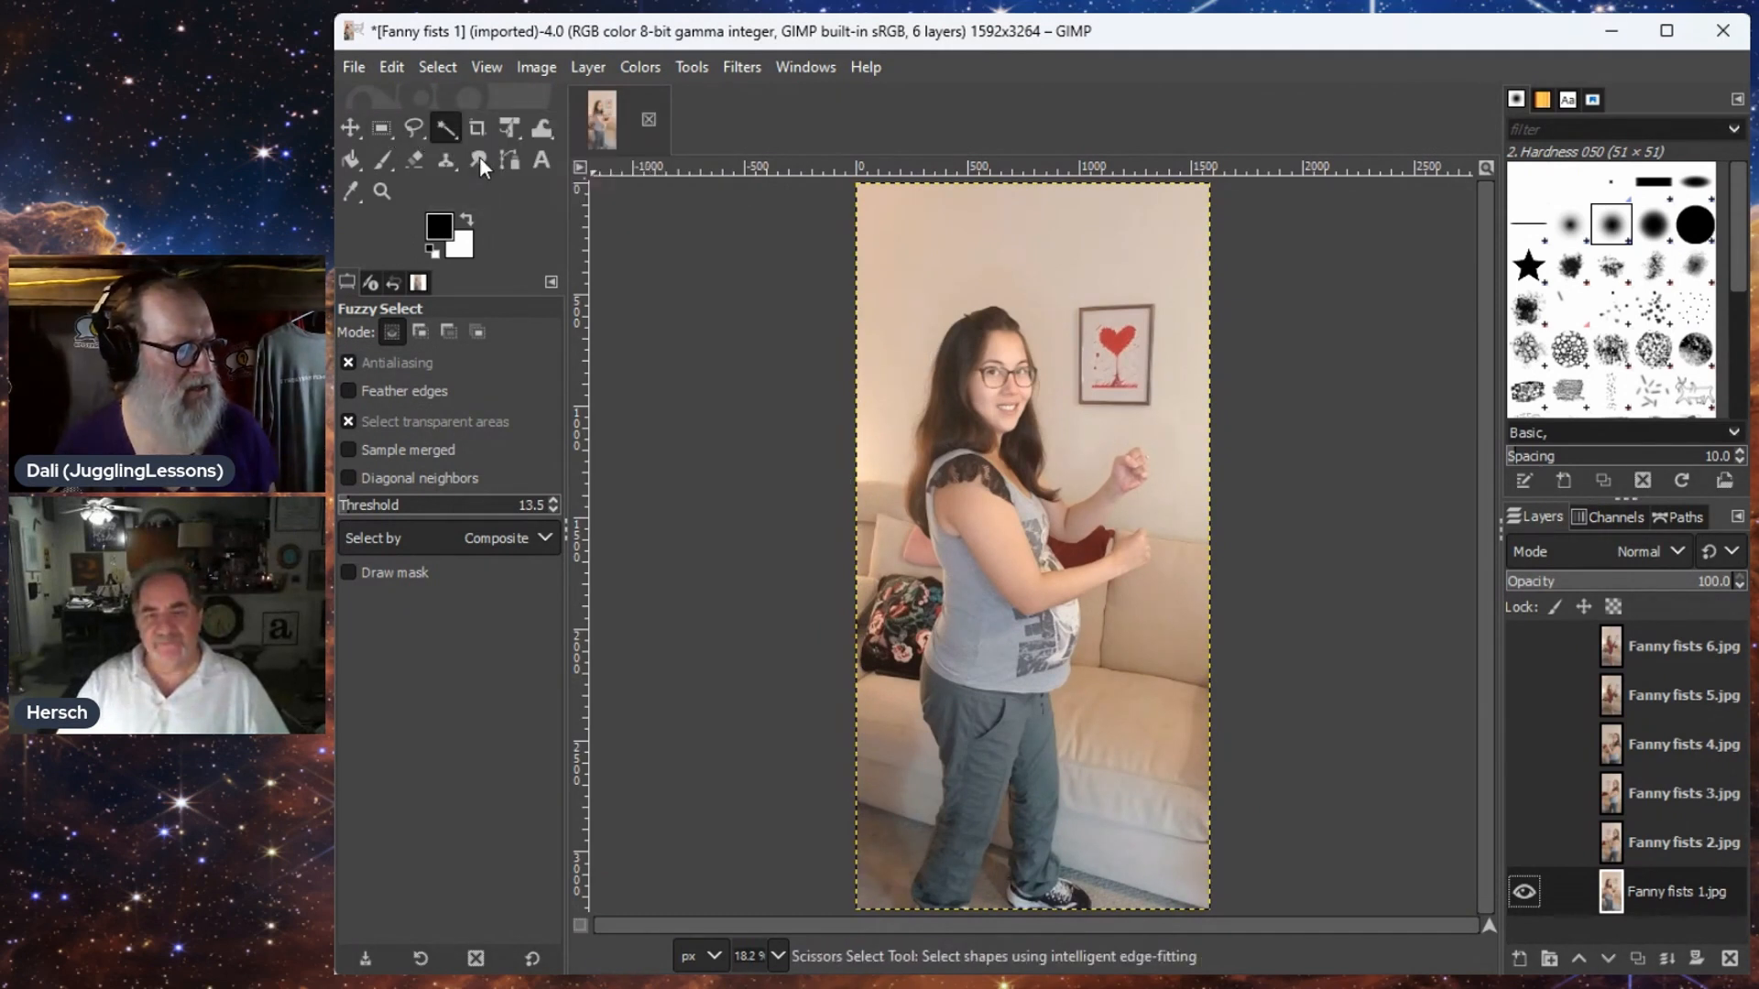
click(918, 690)
click(926, 638)
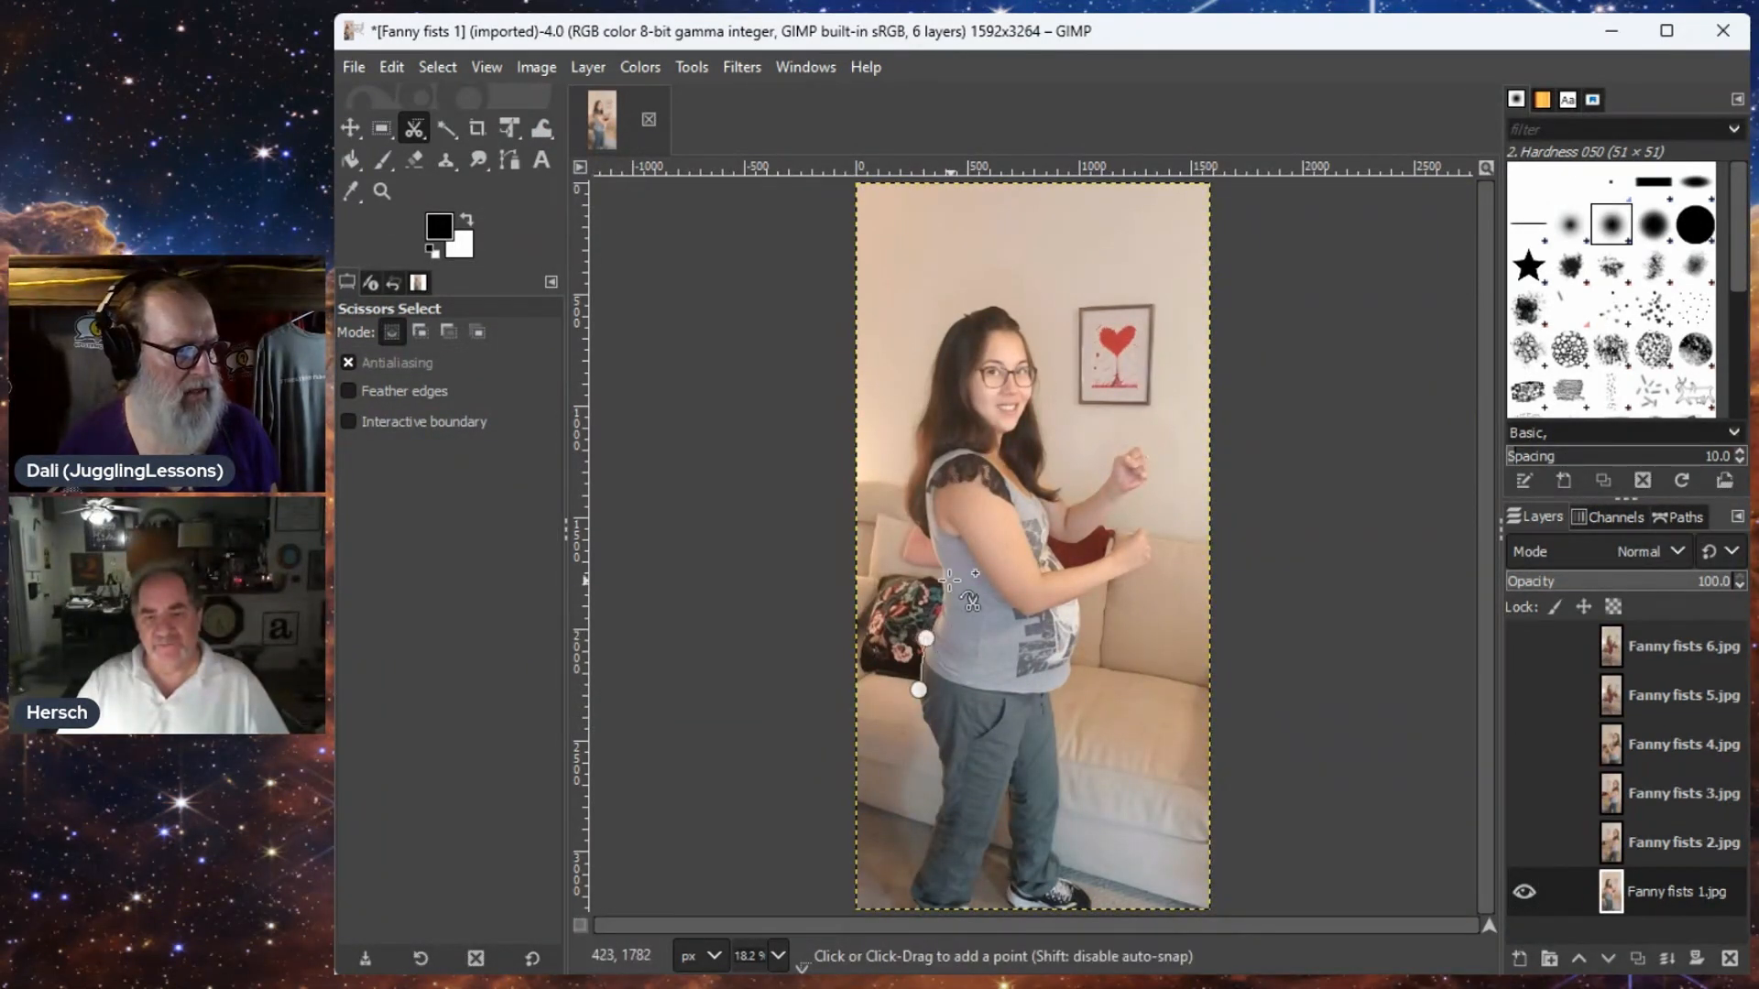
click(941, 576)
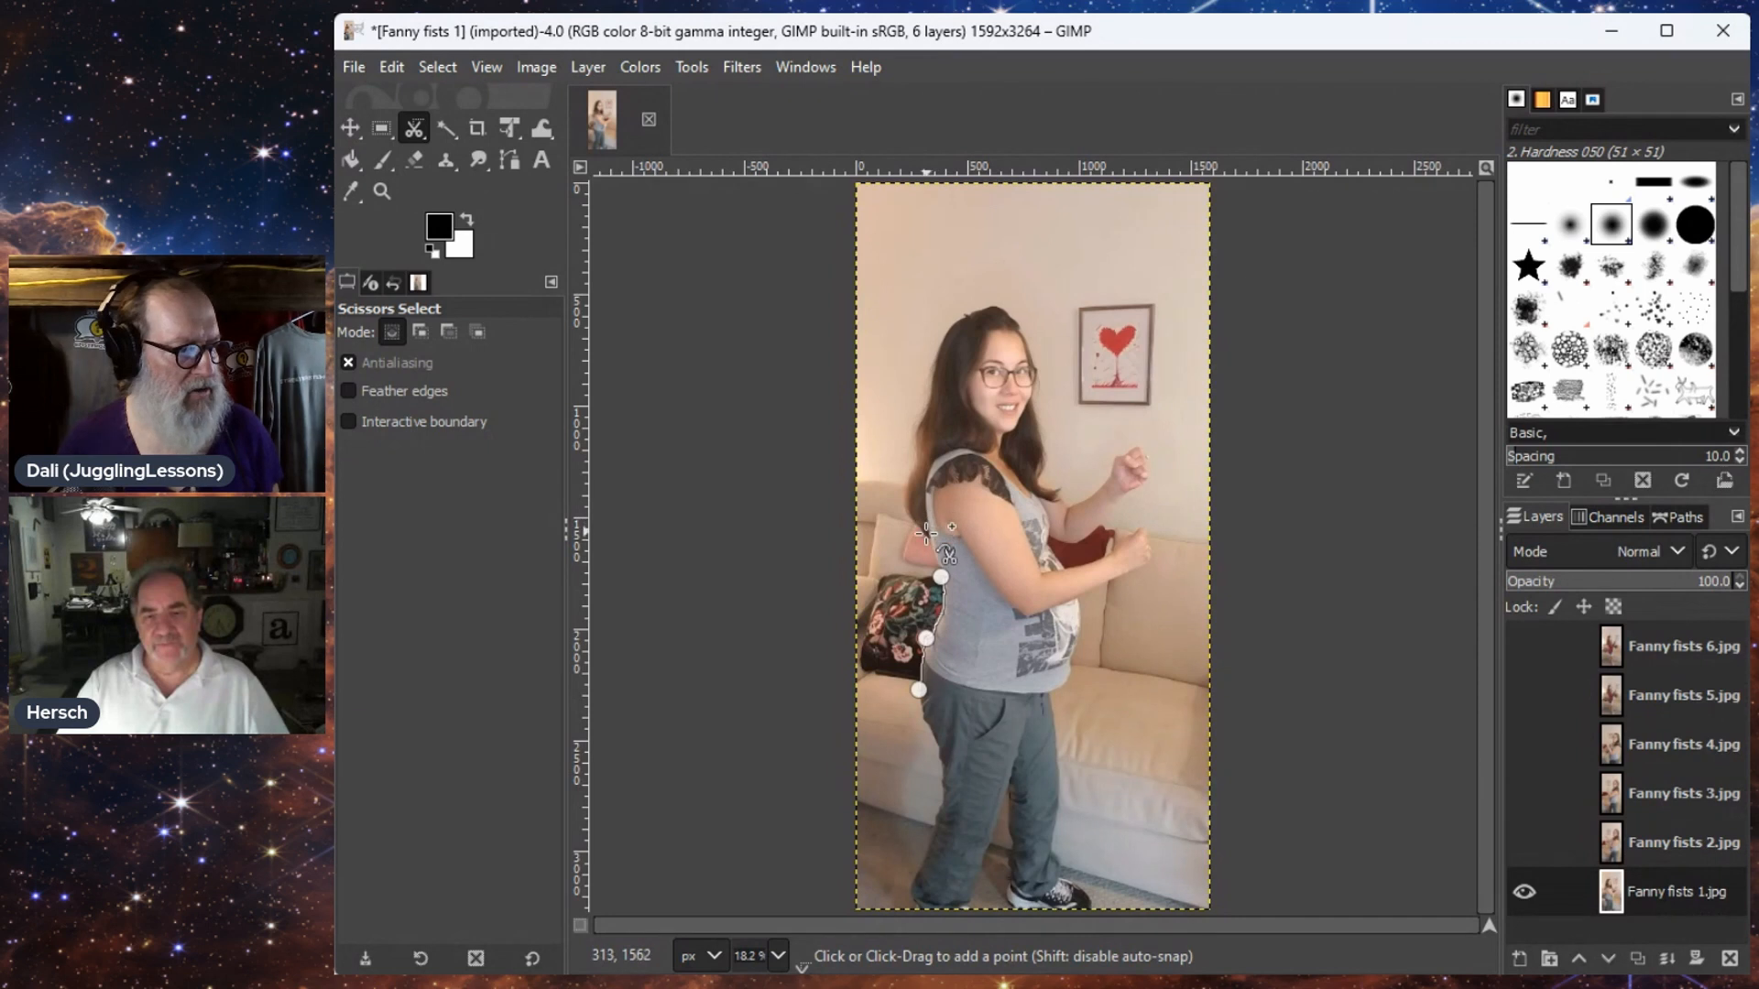
click(925, 538)
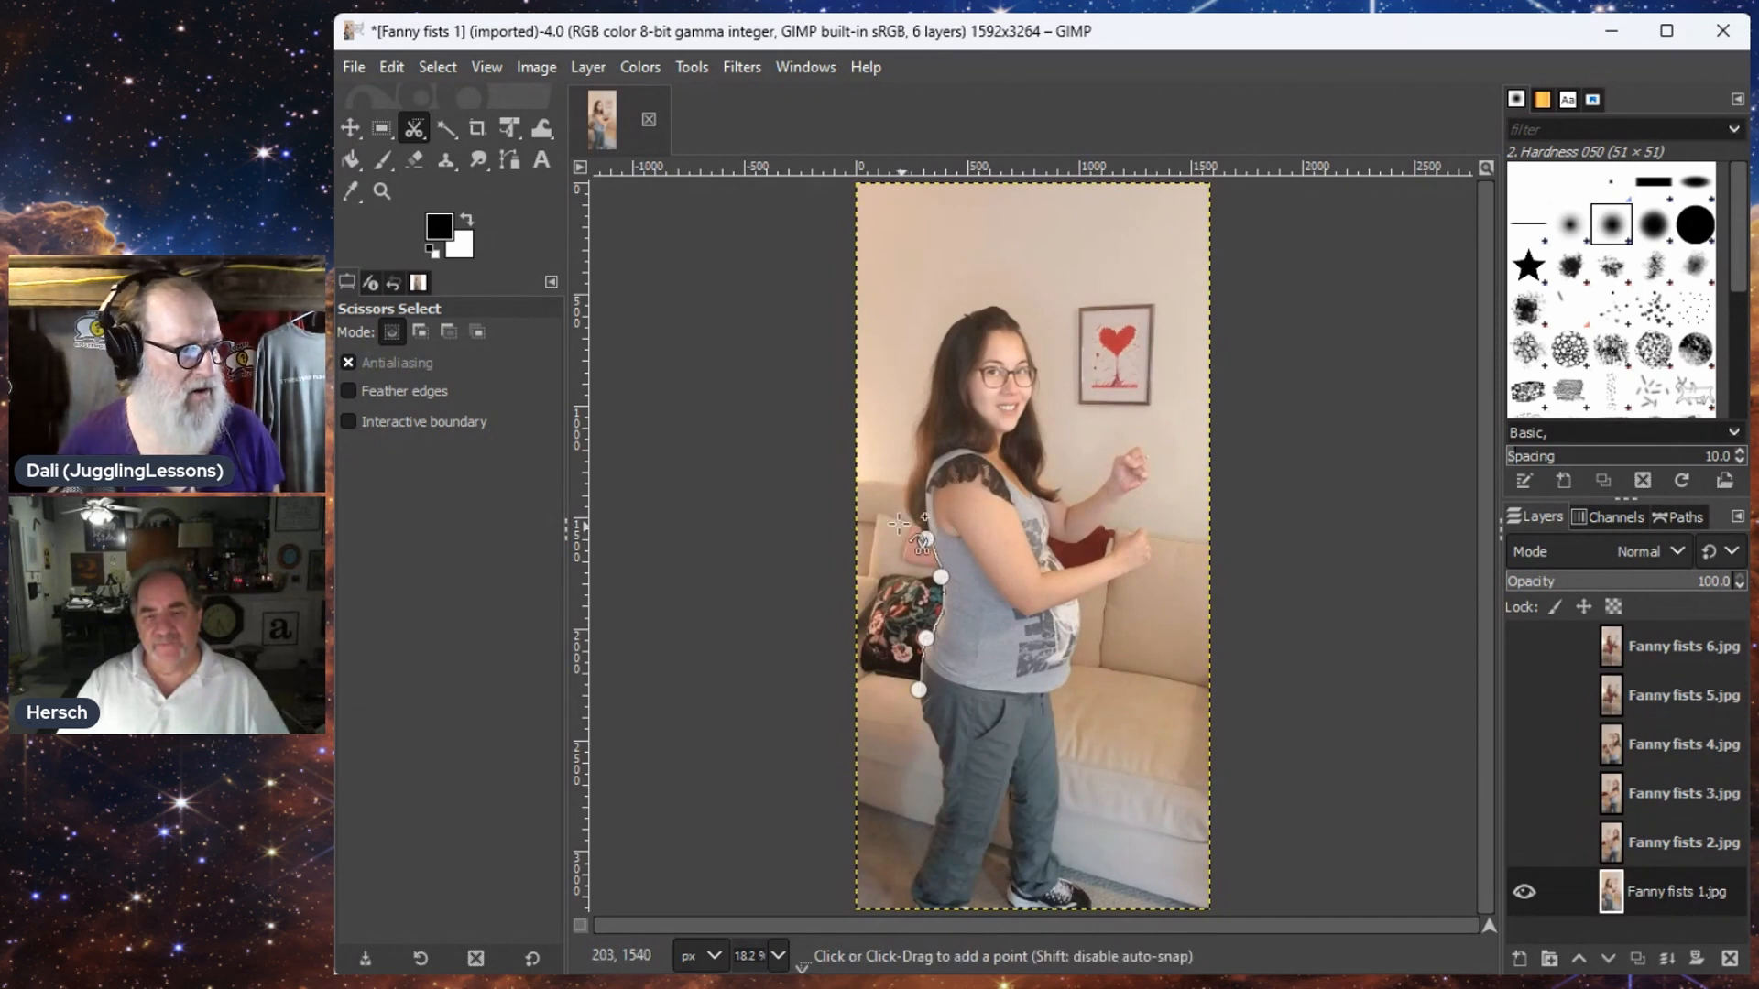
click(906, 481)
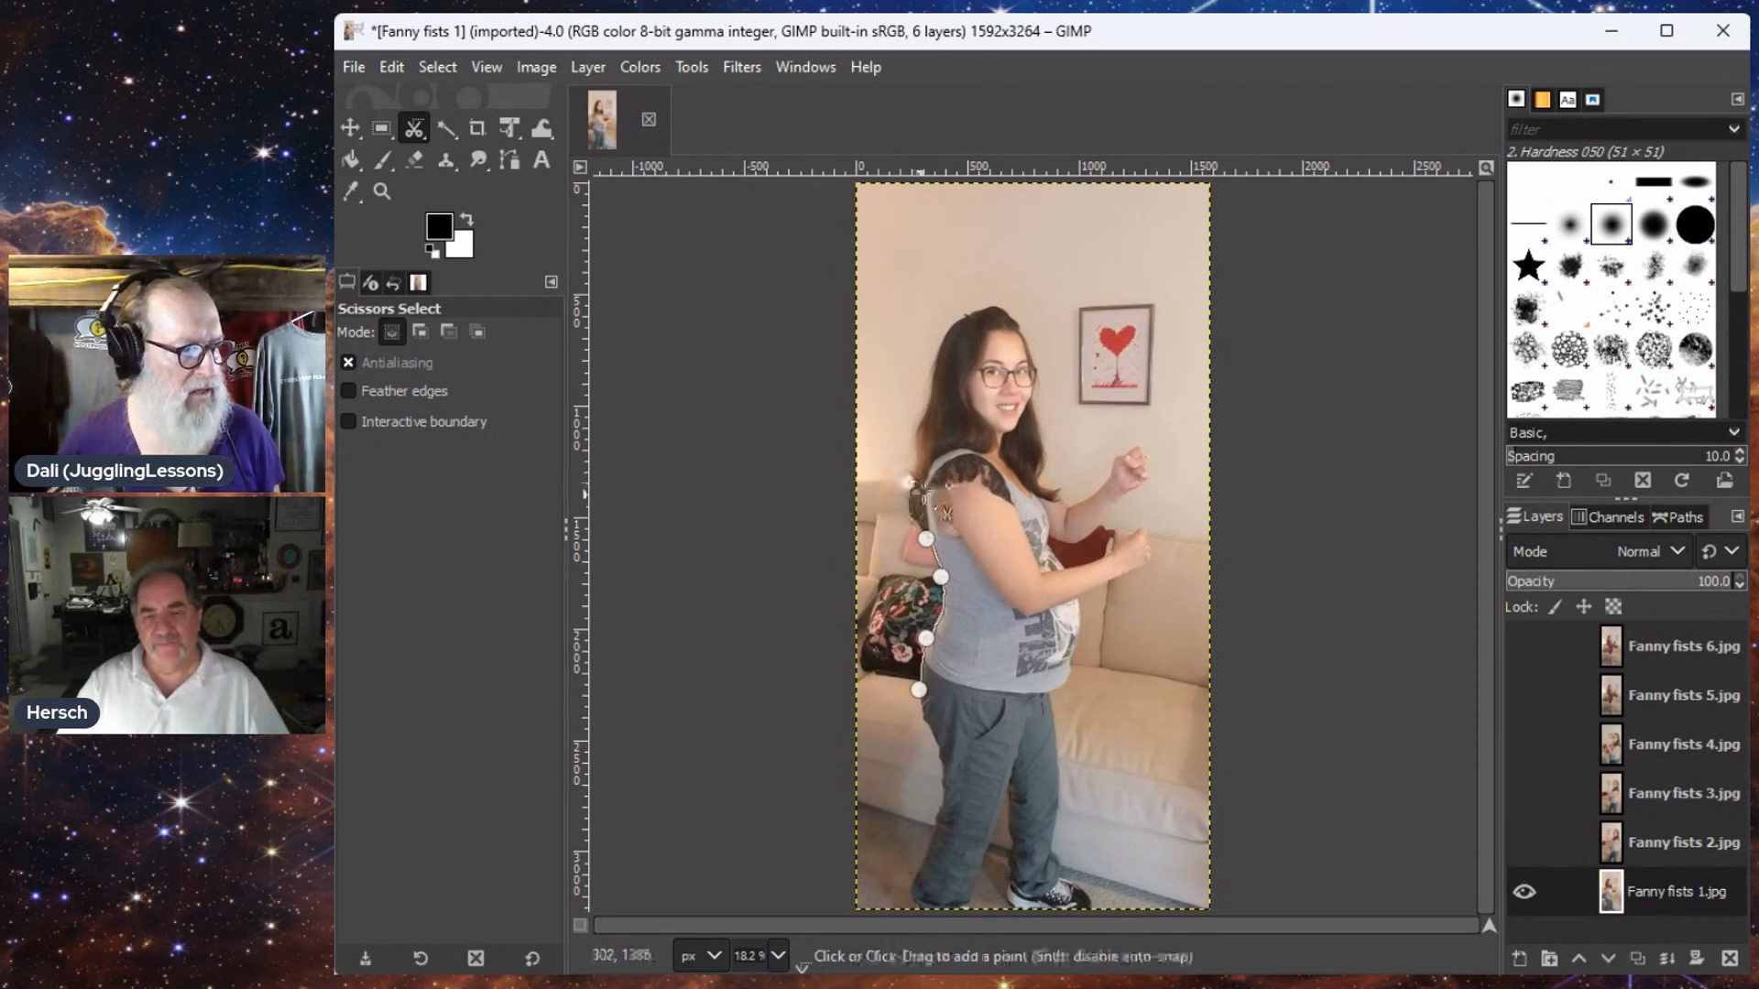
click(930, 378)
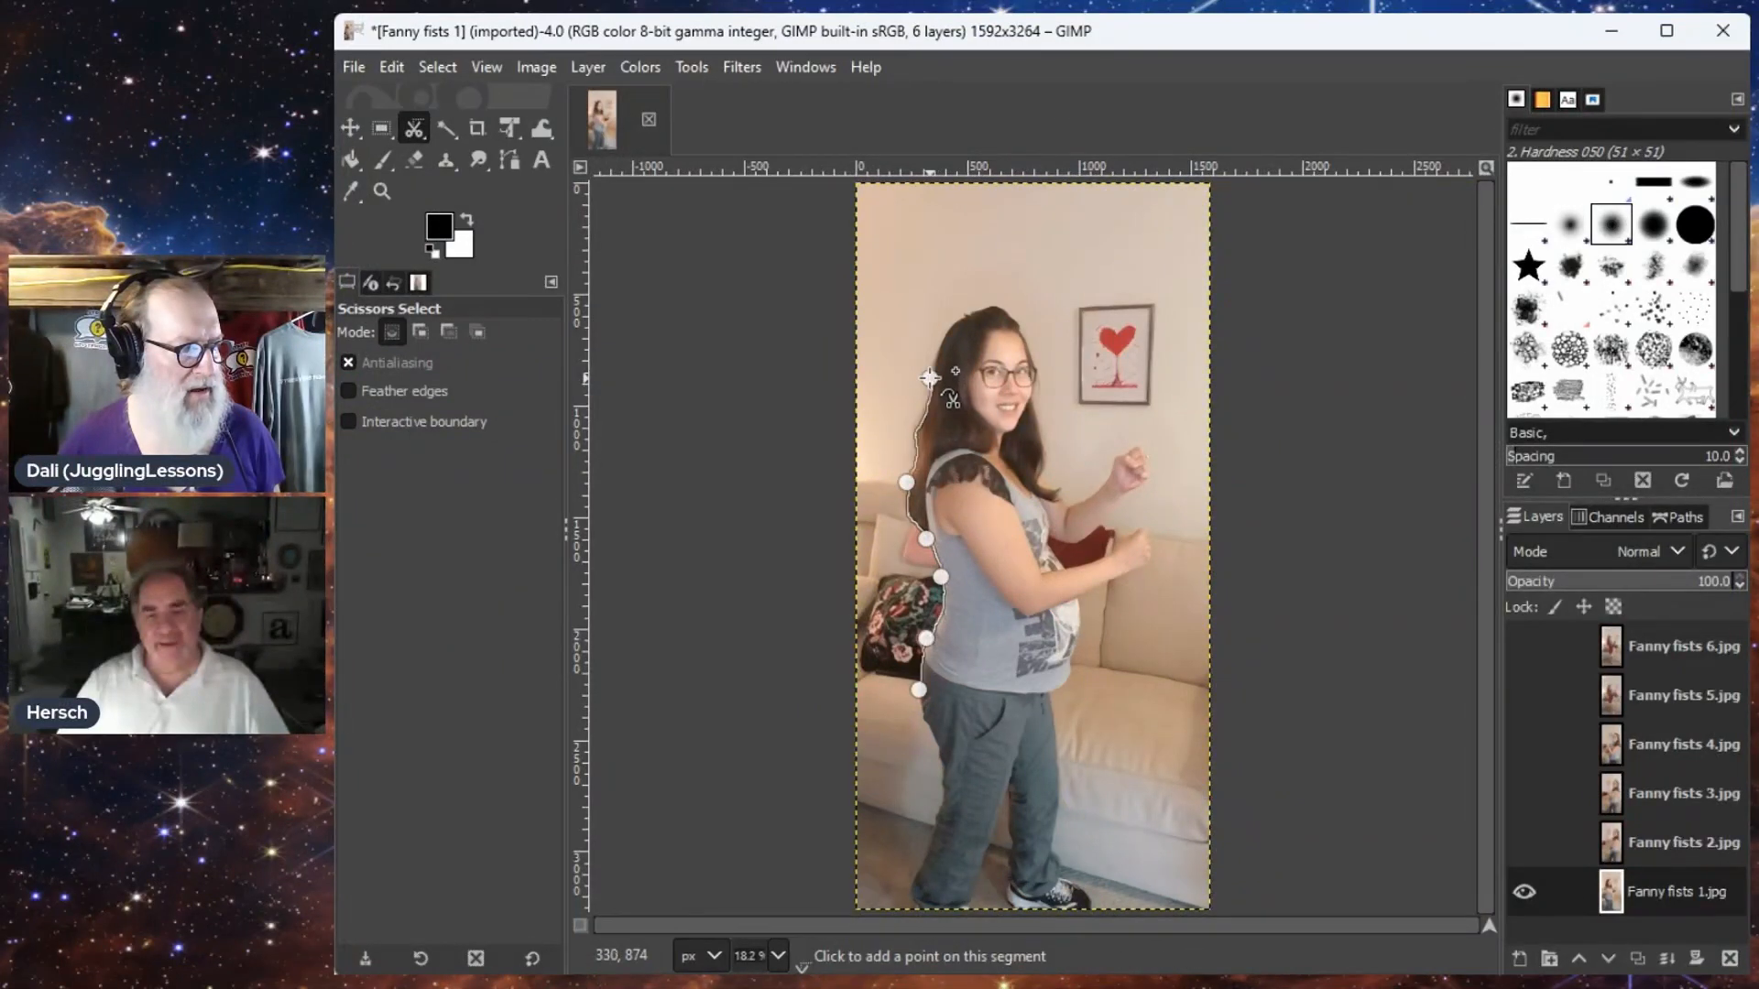
click(978, 311)
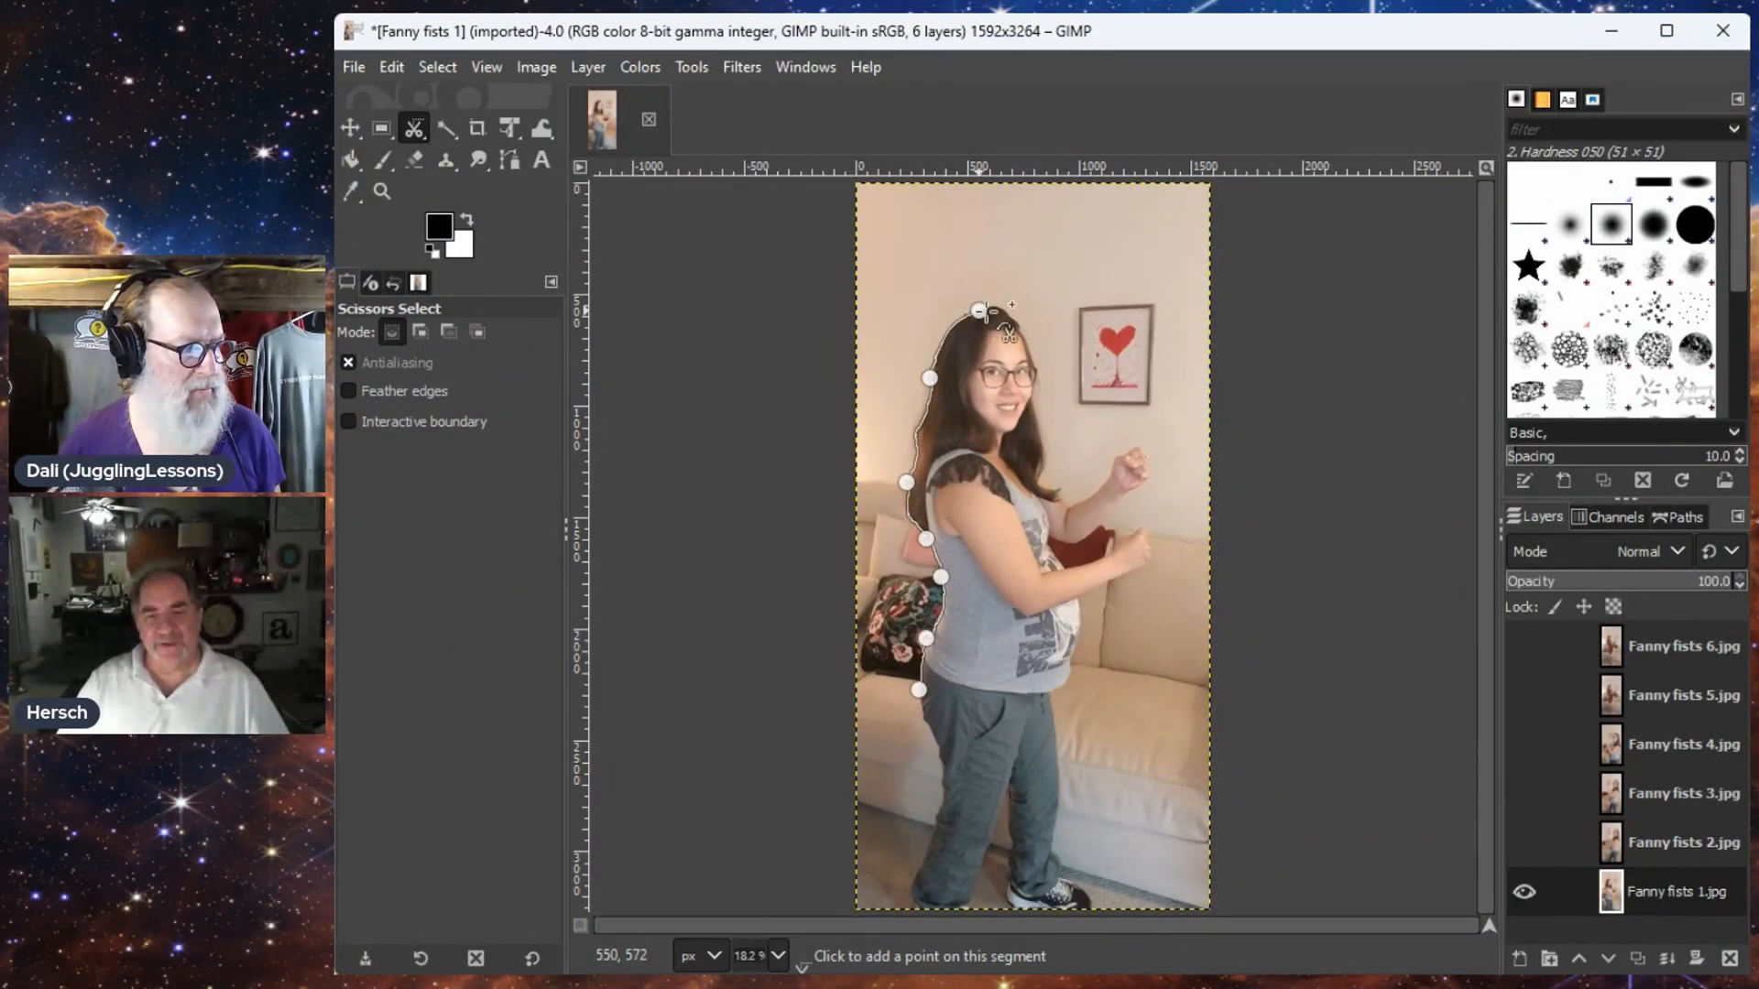
click(1027, 345)
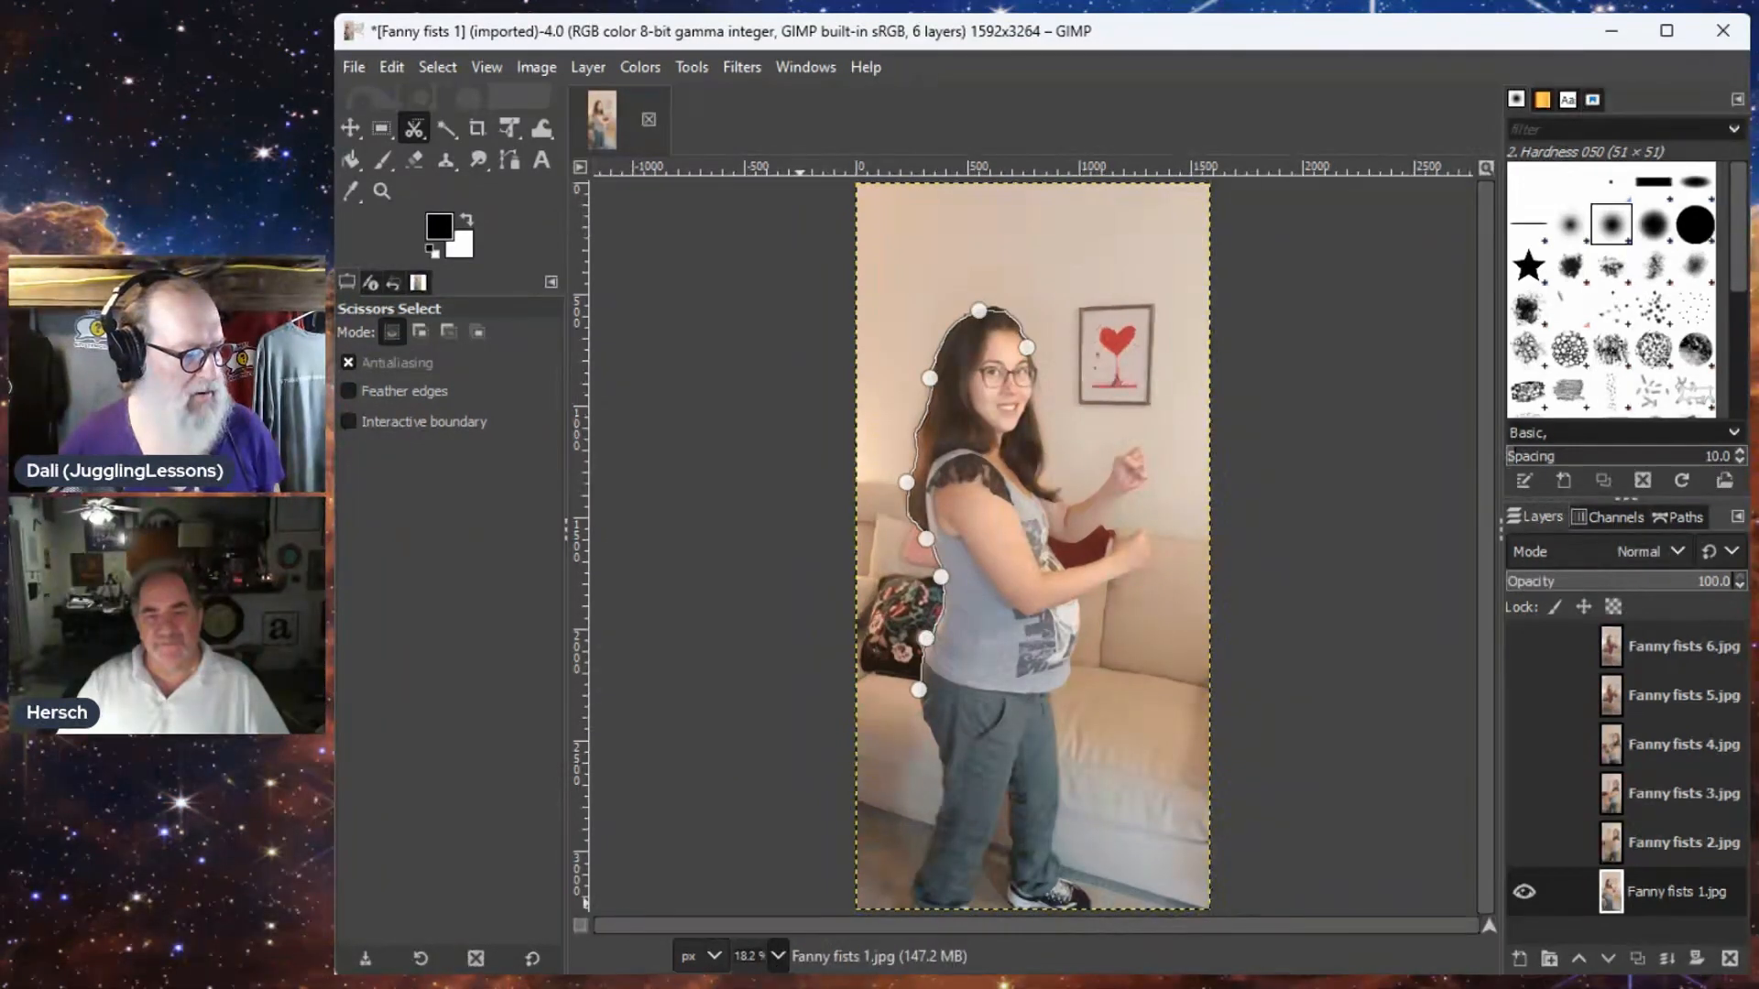
- At 100% zoom, add a point to the outline segment over the head and pull it up to the top edge of the hair
click(770, 798)
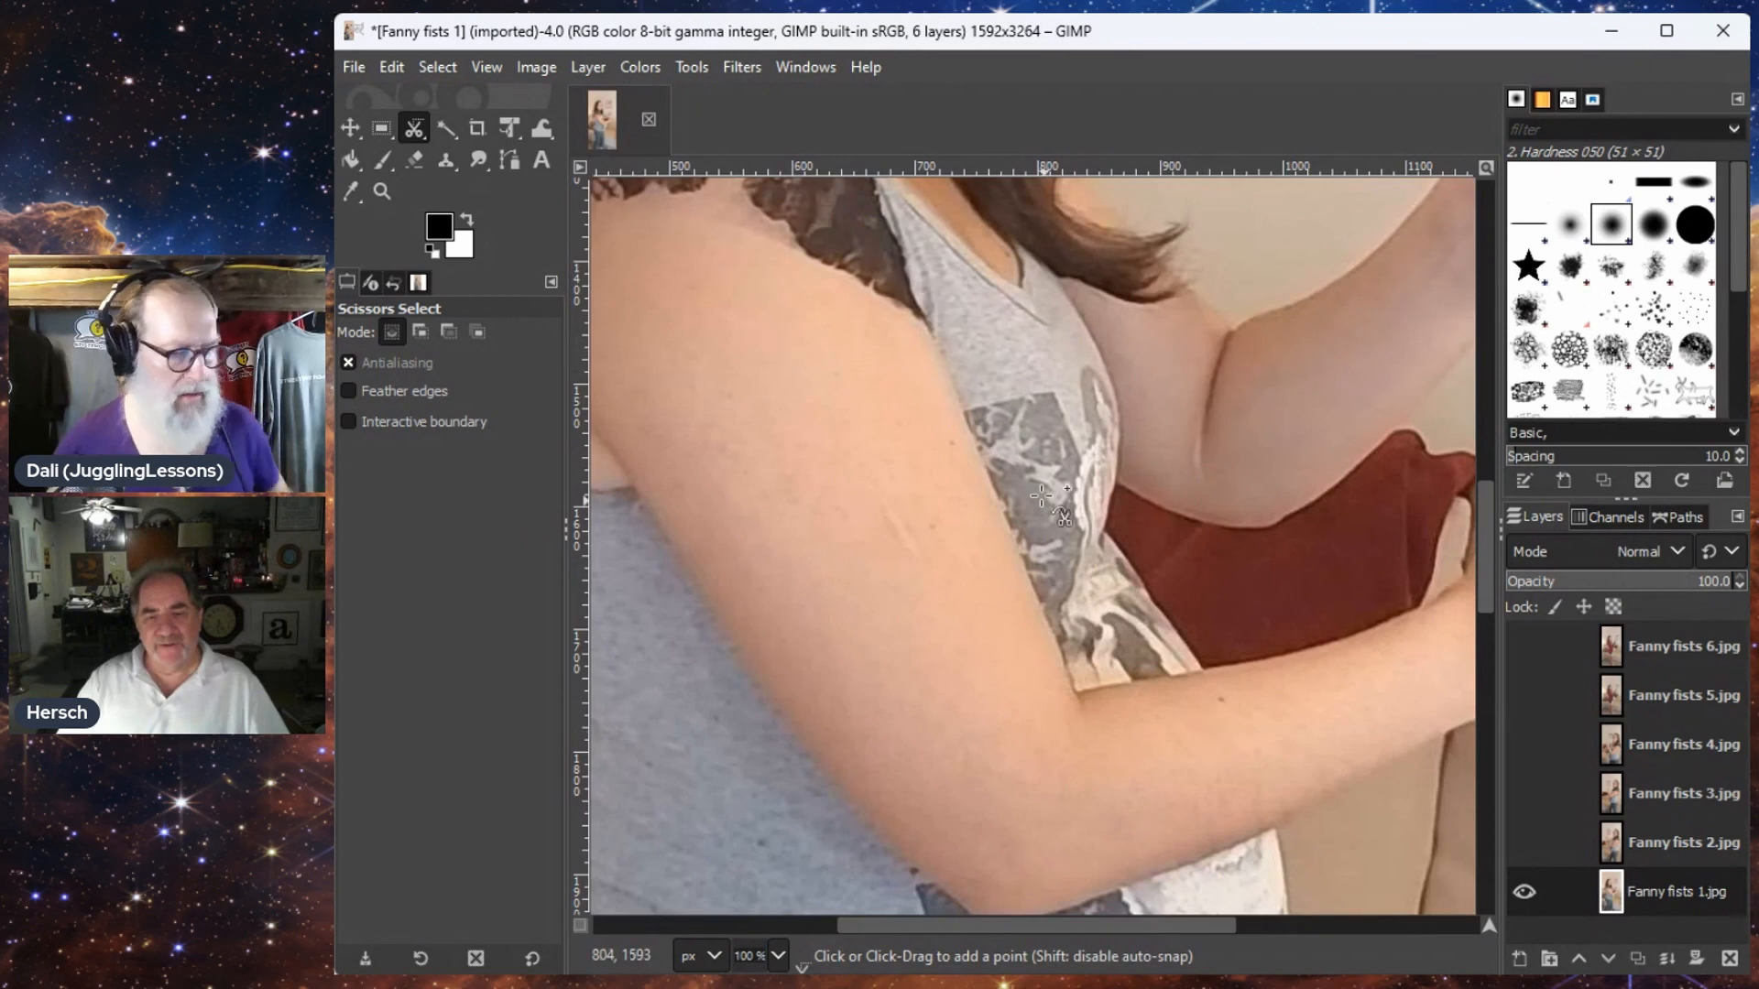
drag(970, 395, 1255, 942)
drag(1115, 408, 1124, 963)
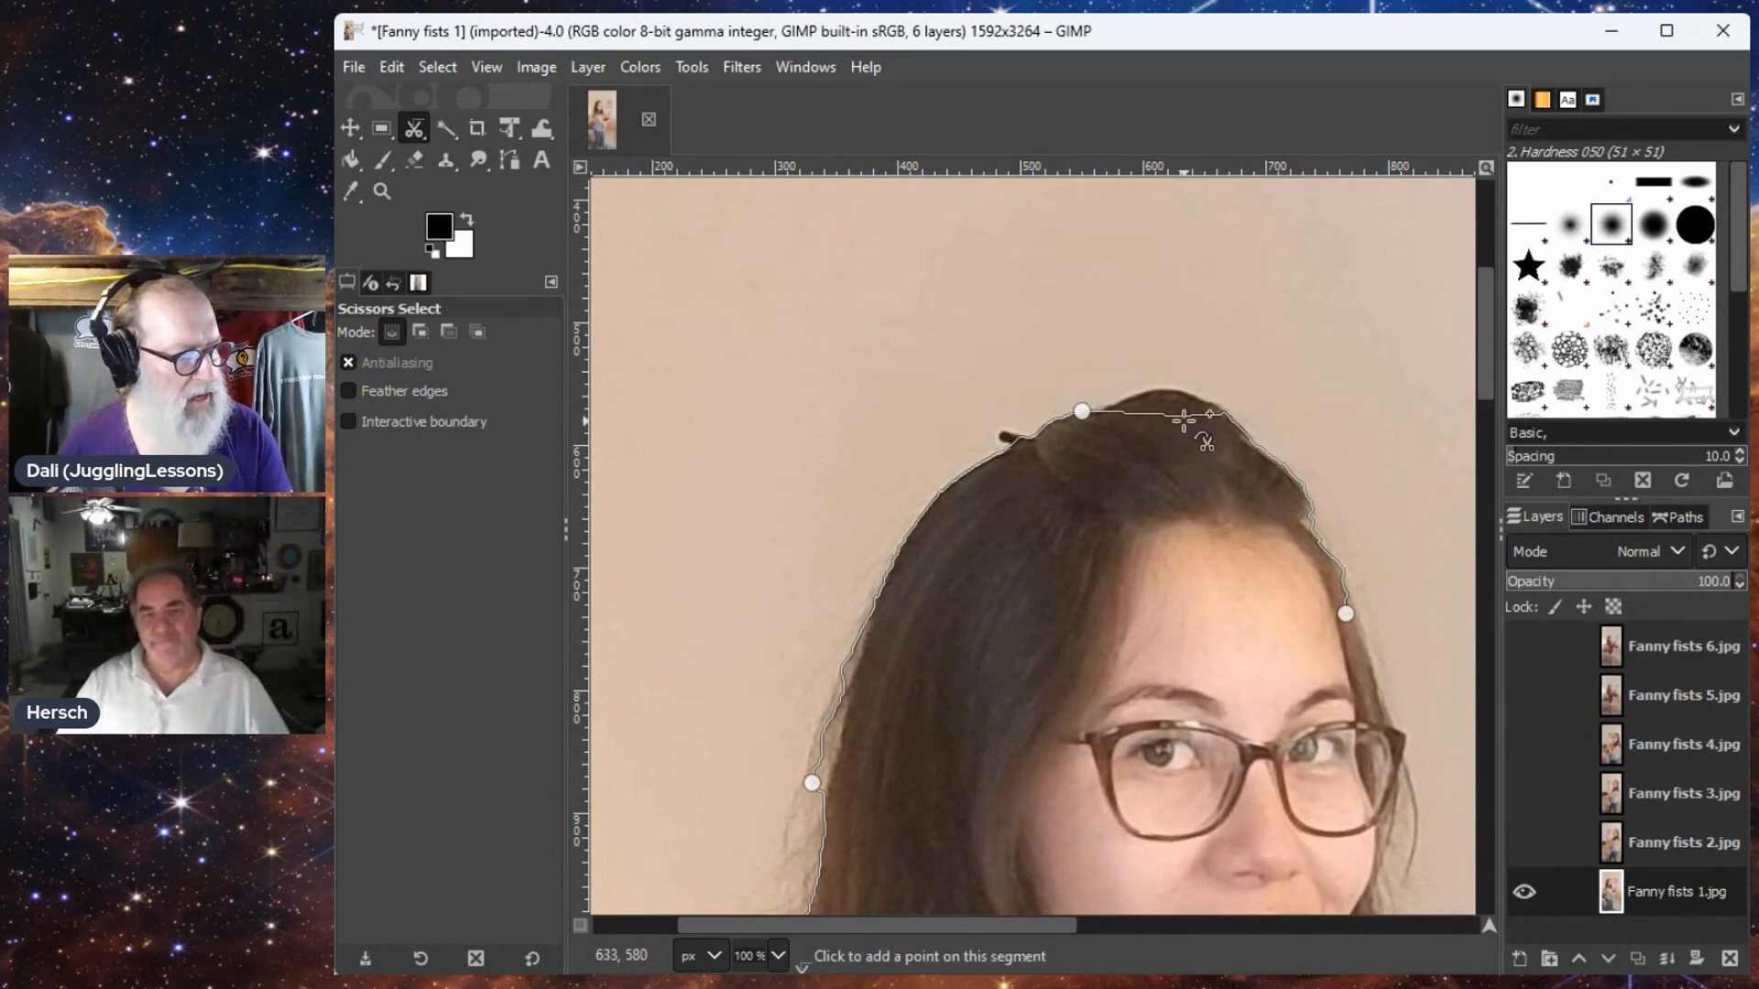
drag(1179, 414, 1181, 385)
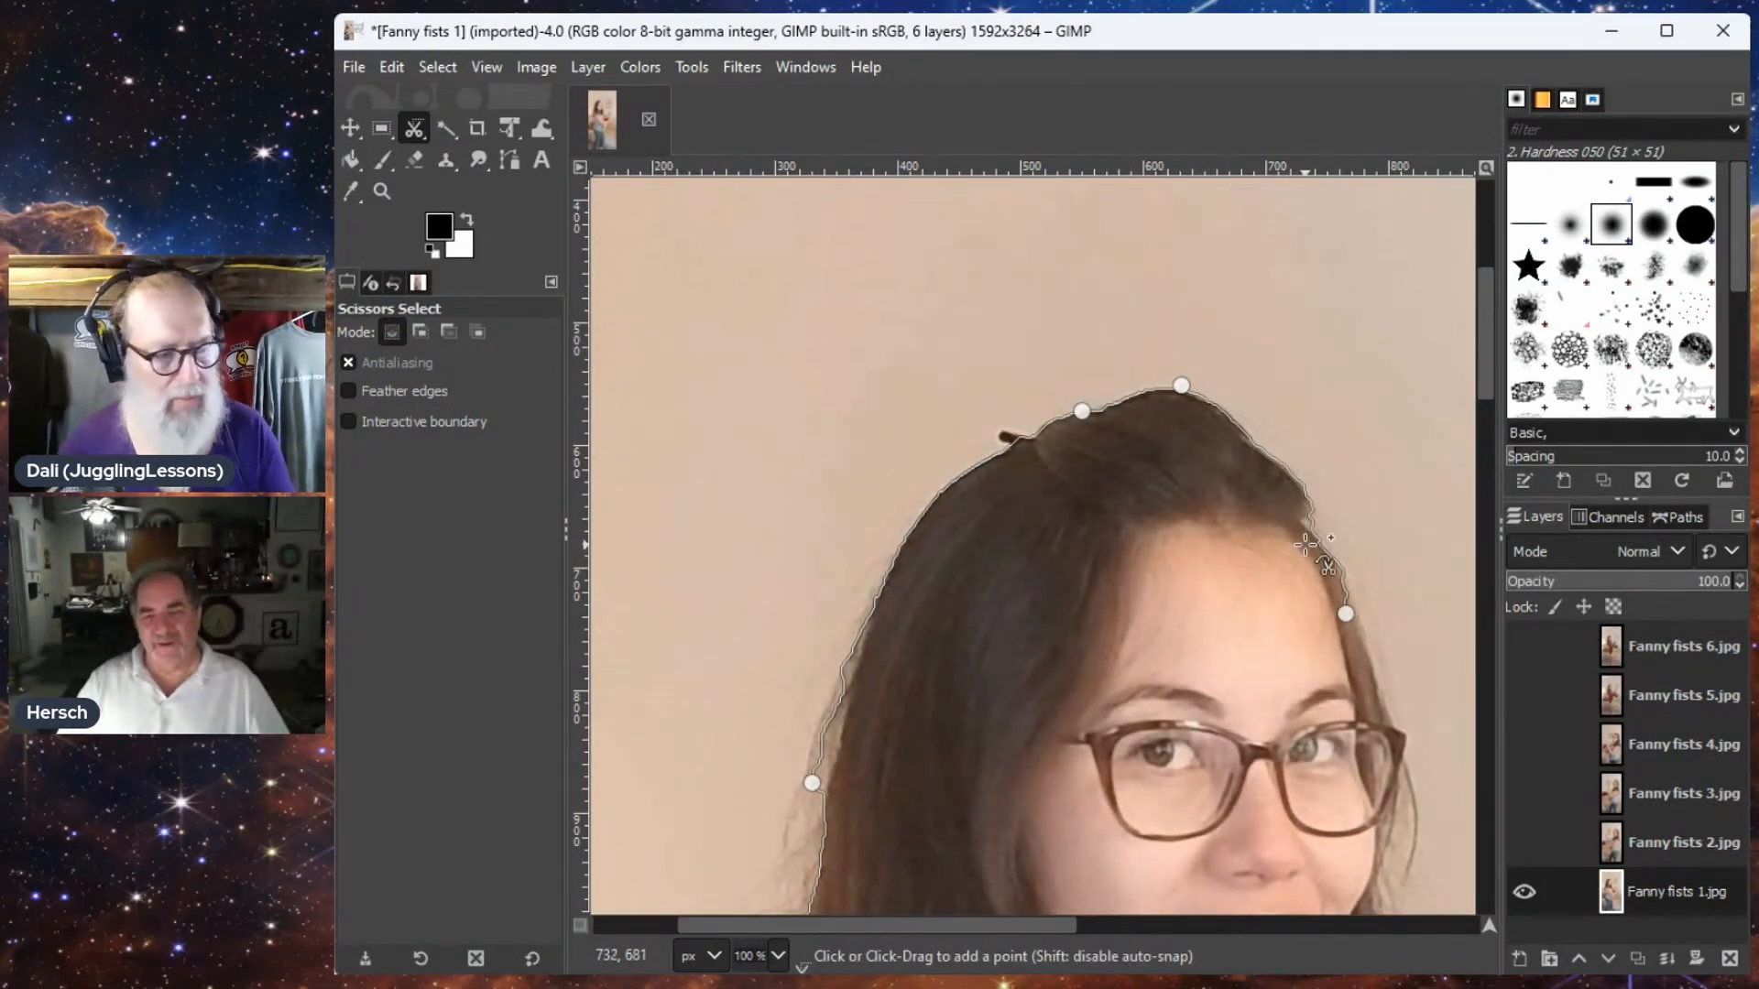
- Continue the outline from the forehead past the glasses to the hair beside the chin, adding points so it hugs the face
drag(1302, 582, 1003, 306)
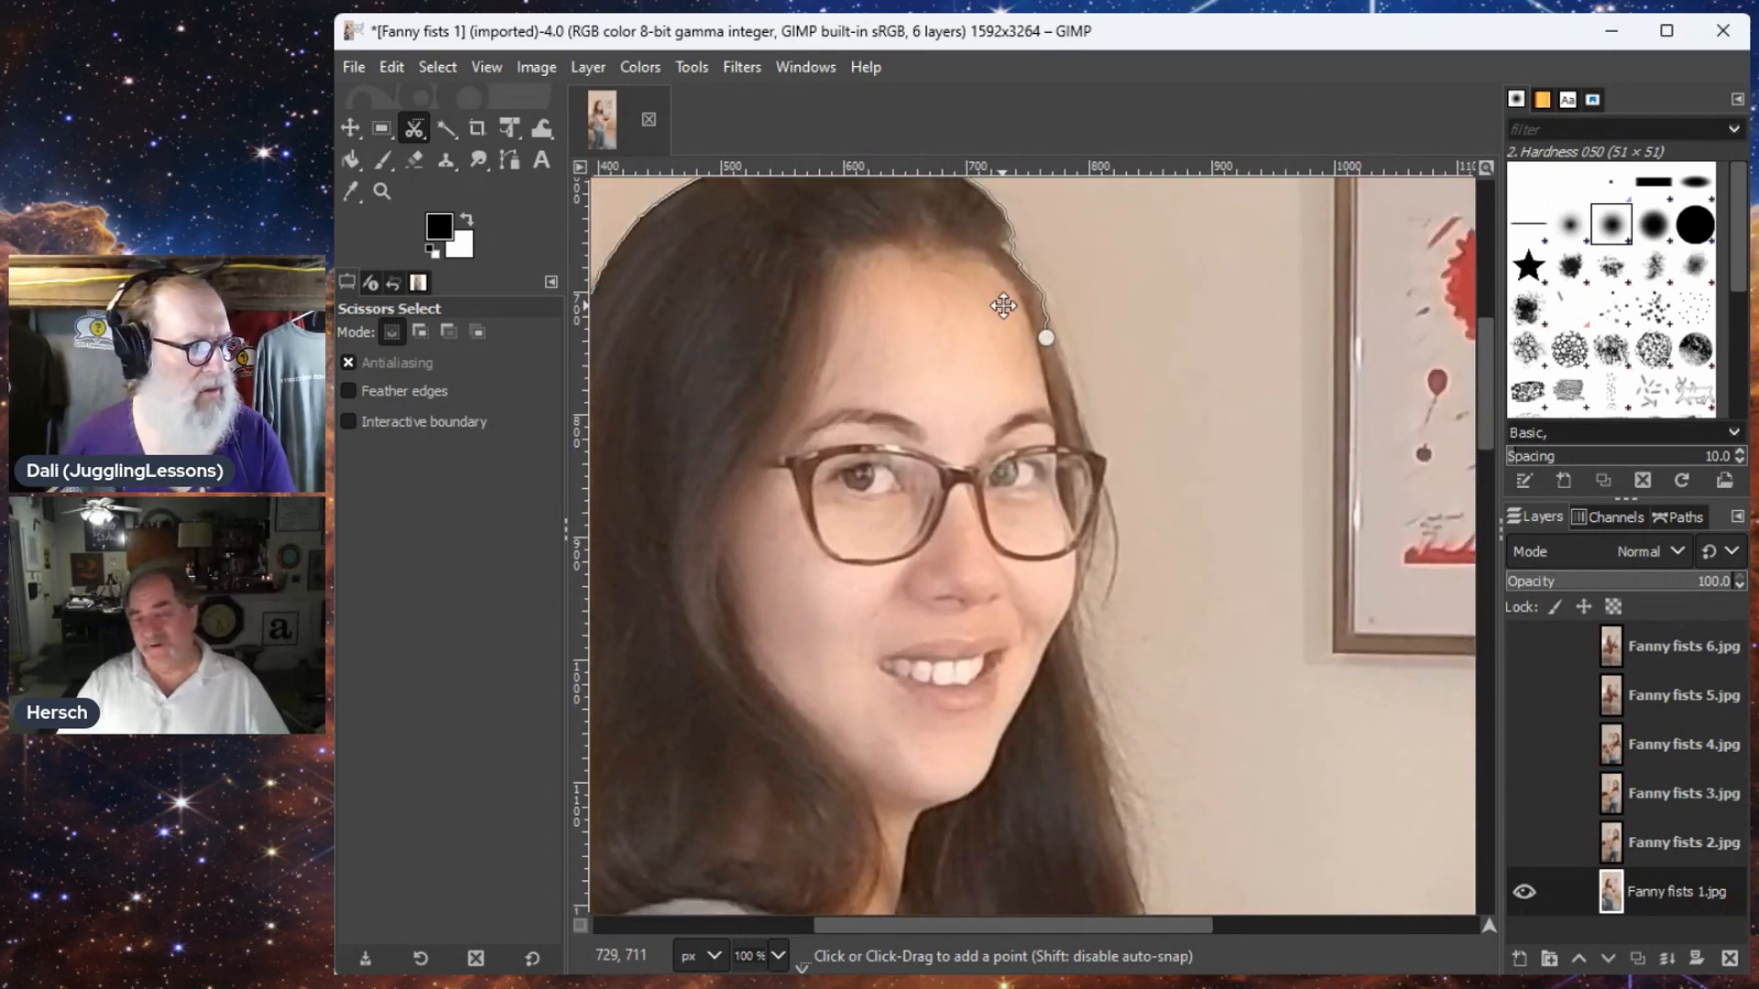
click(1062, 344)
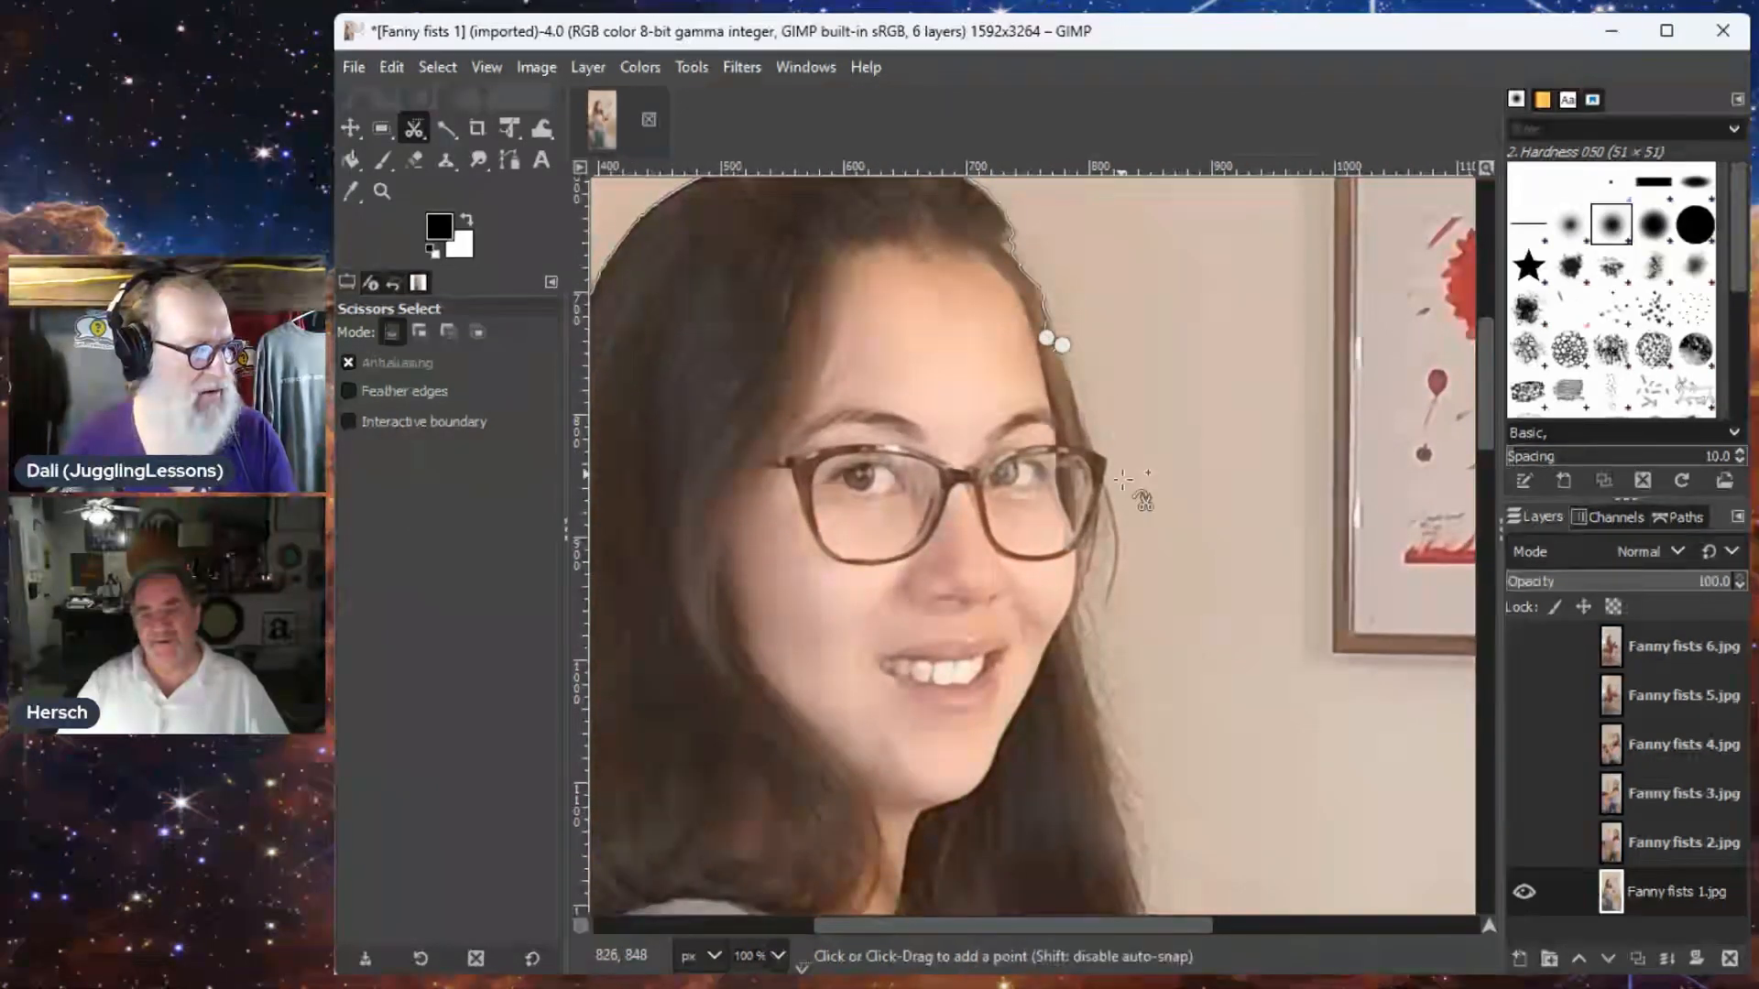
click(1110, 457)
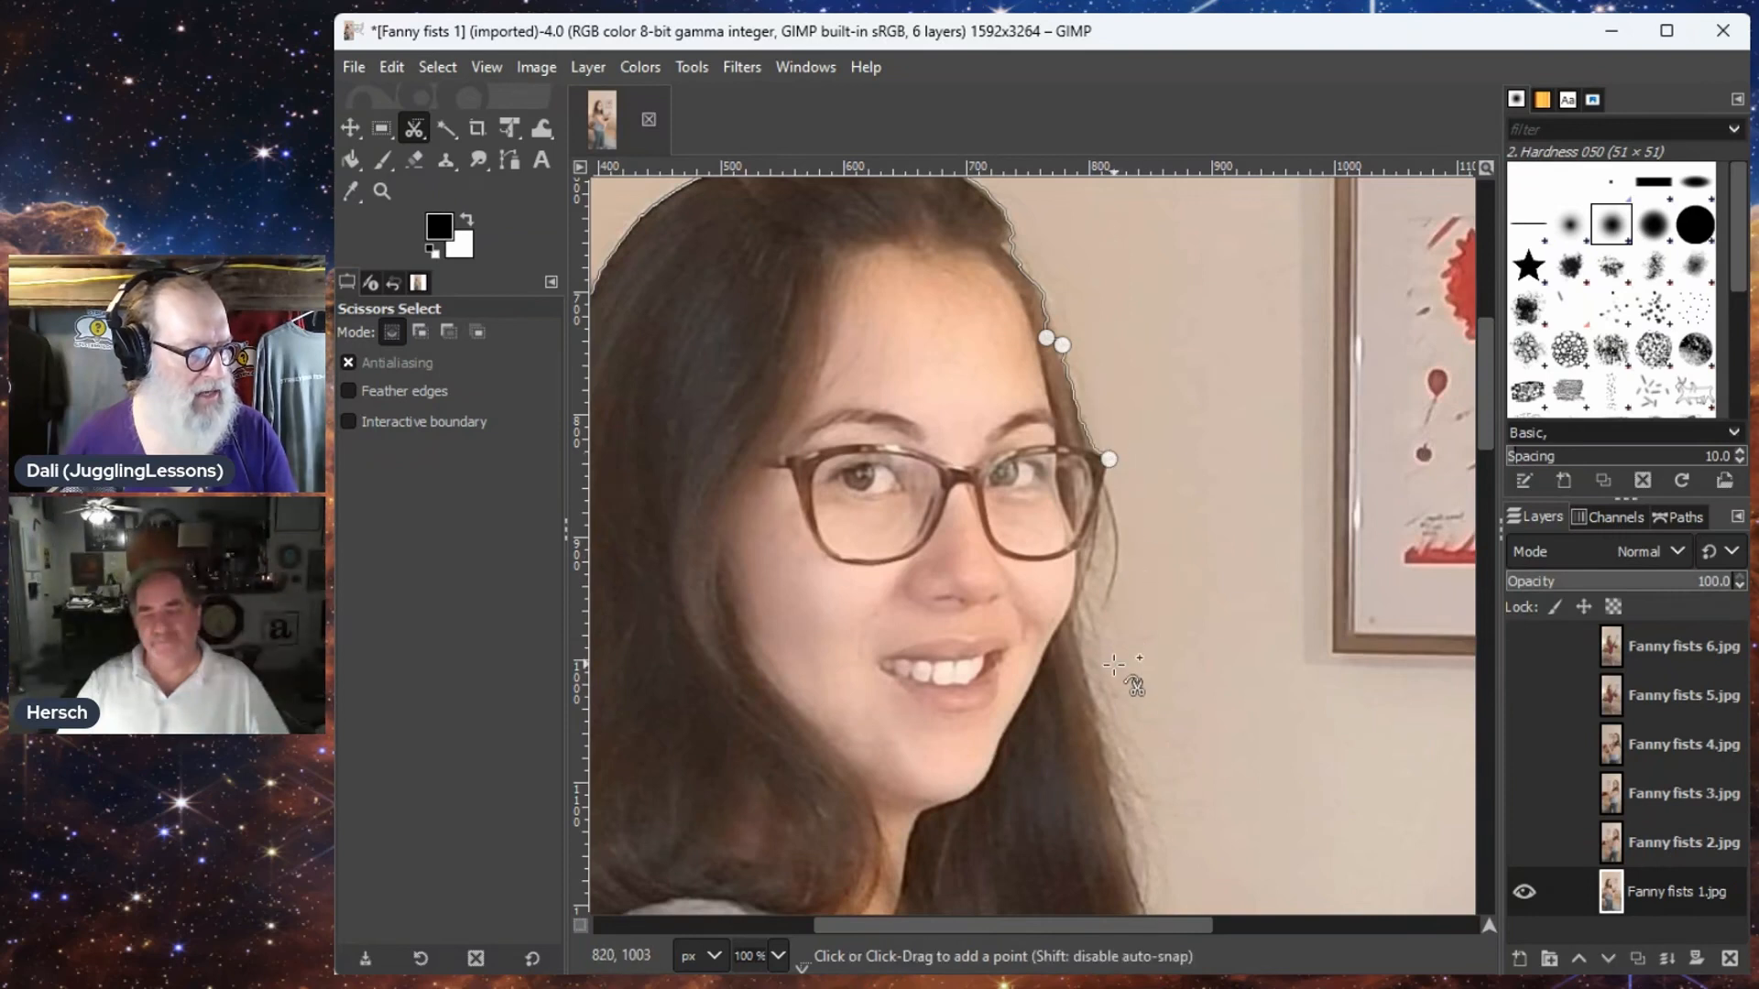
click(1096, 713)
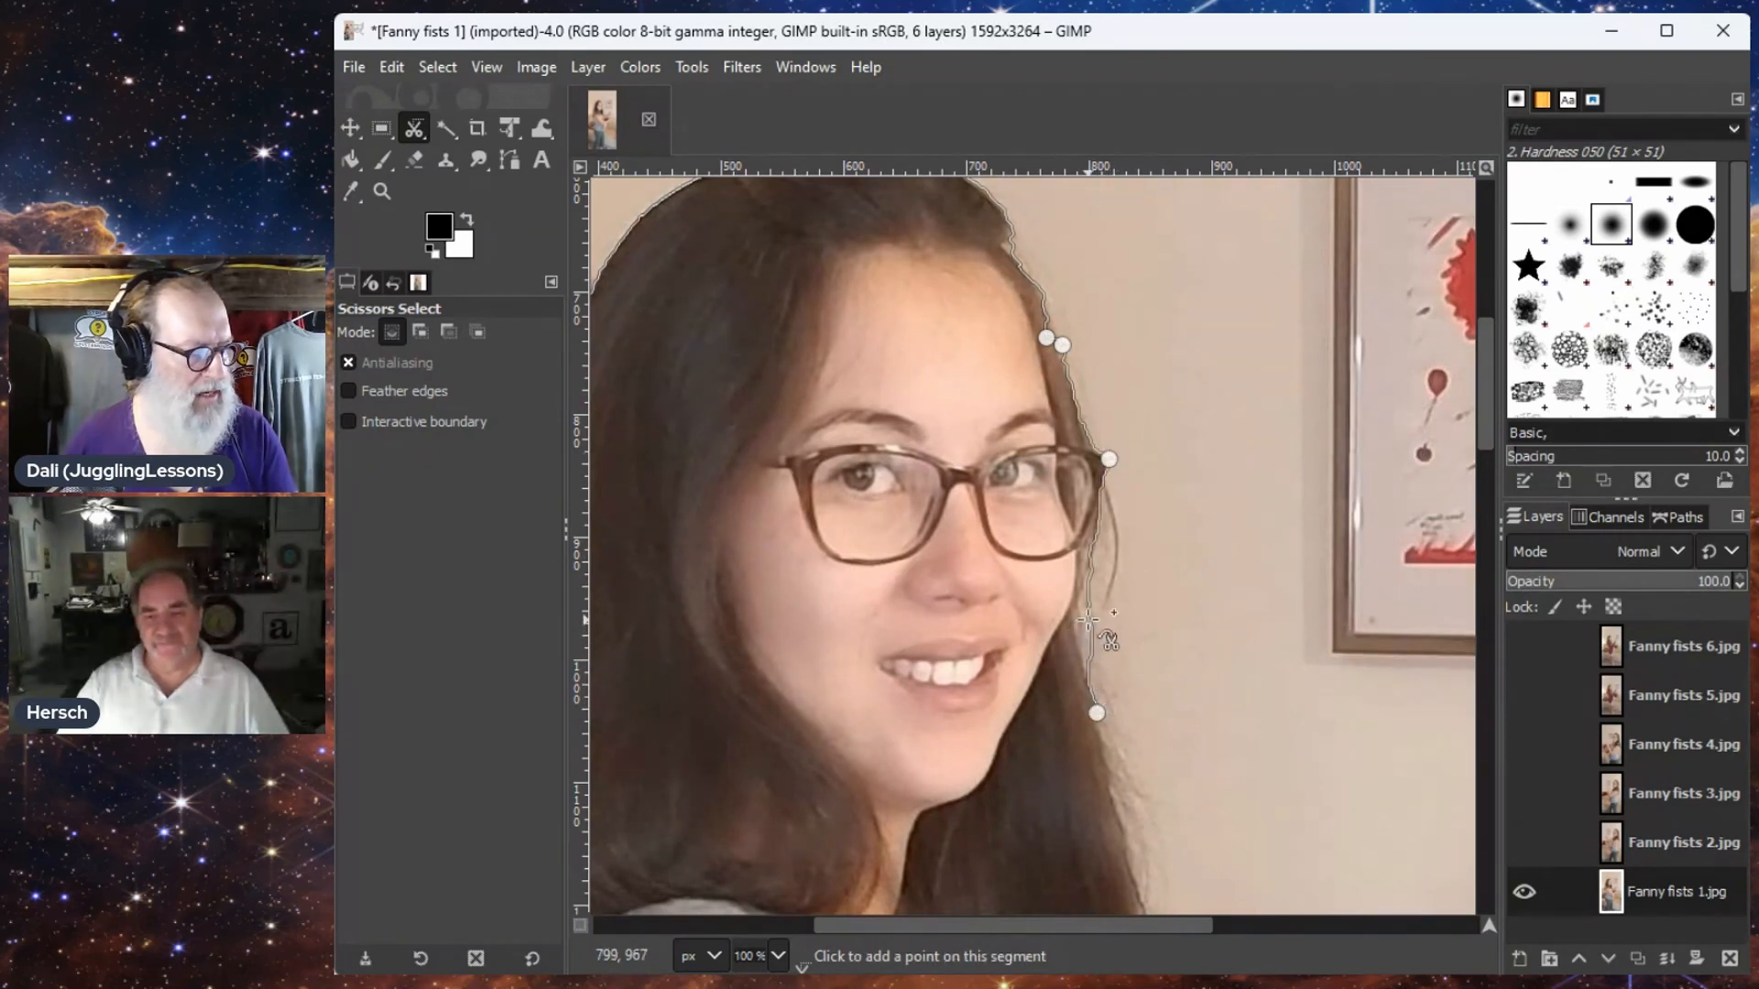
drag(1088, 620, 1078, 623)
drag(1073, 547, 1097, 548)
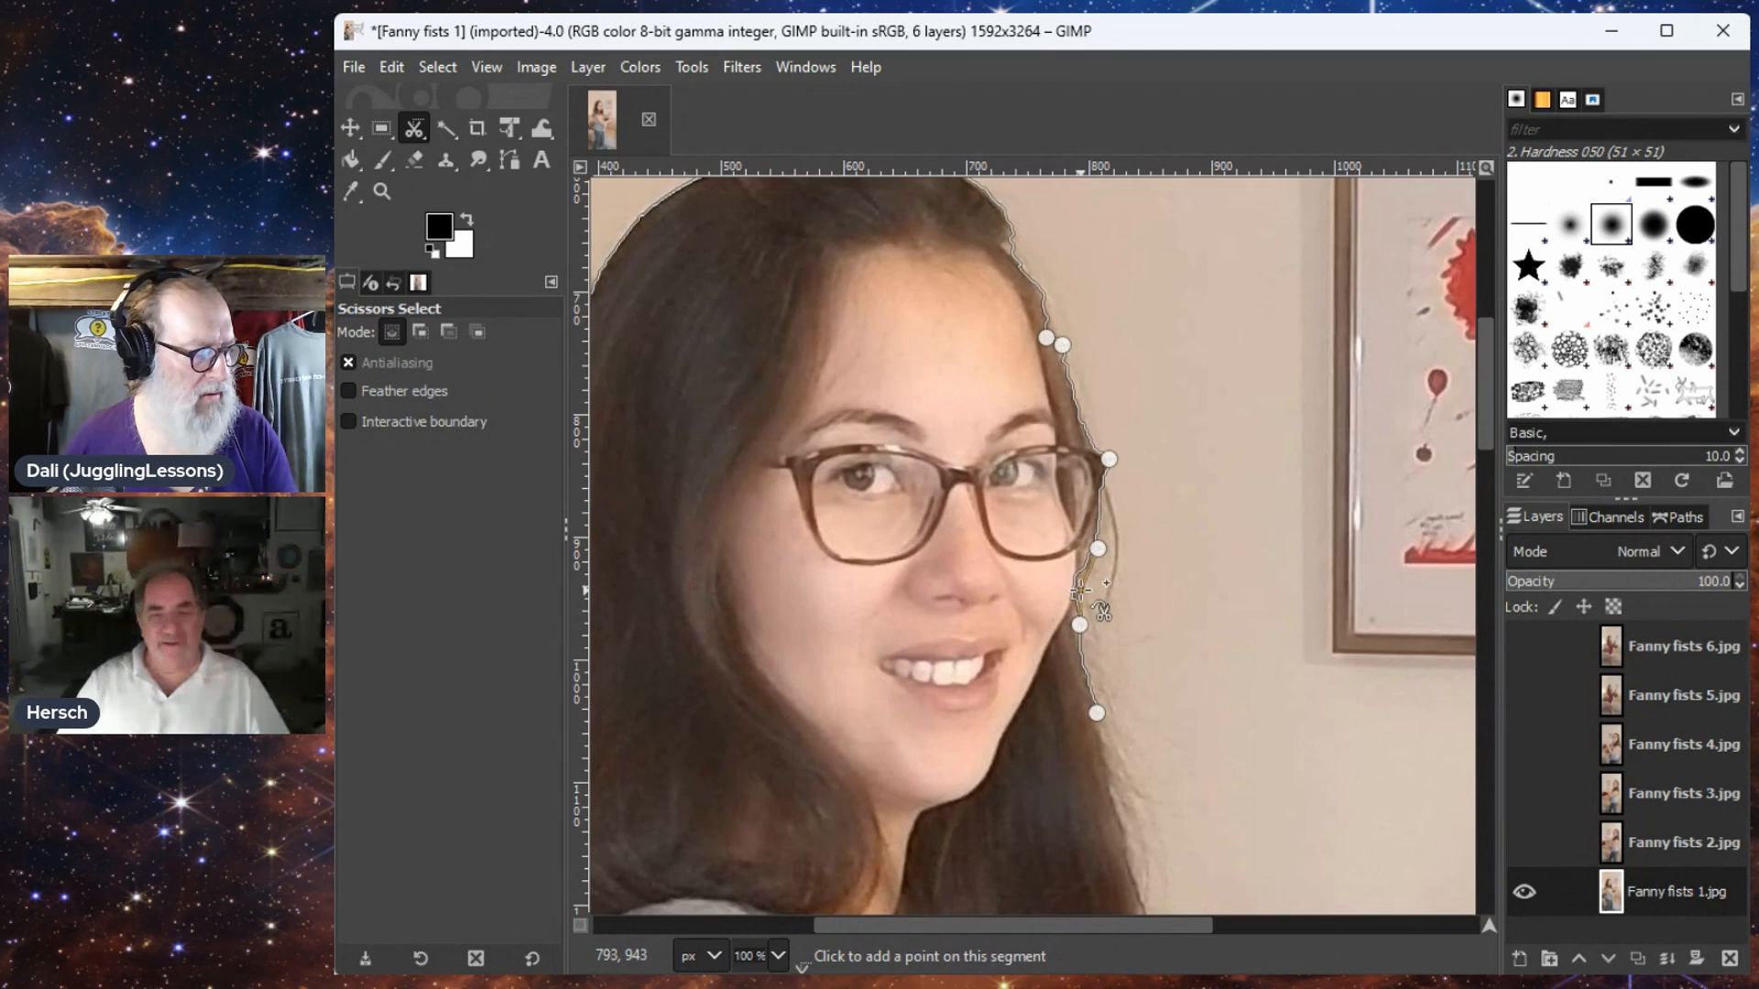
click(1082, 590)
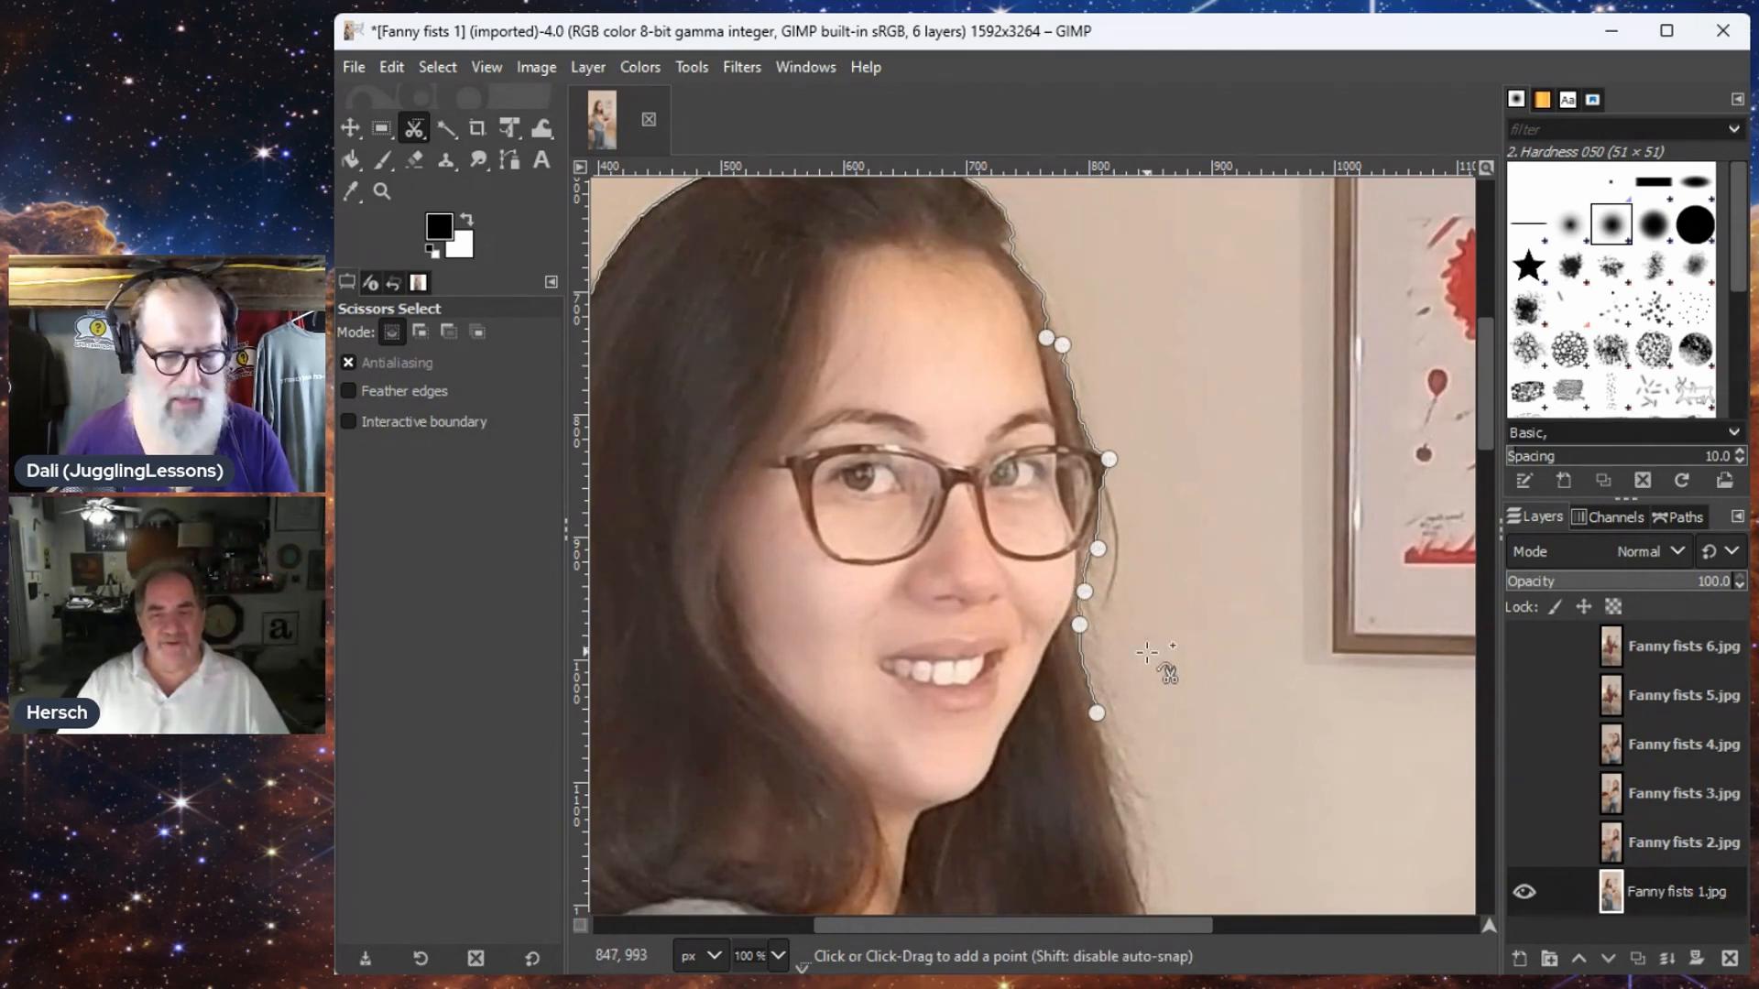
- Extend the outline down the hair and over the shoulder to the crease of the raised arm, adding correction points along the edge
scroll(1119, 550, down, 5)
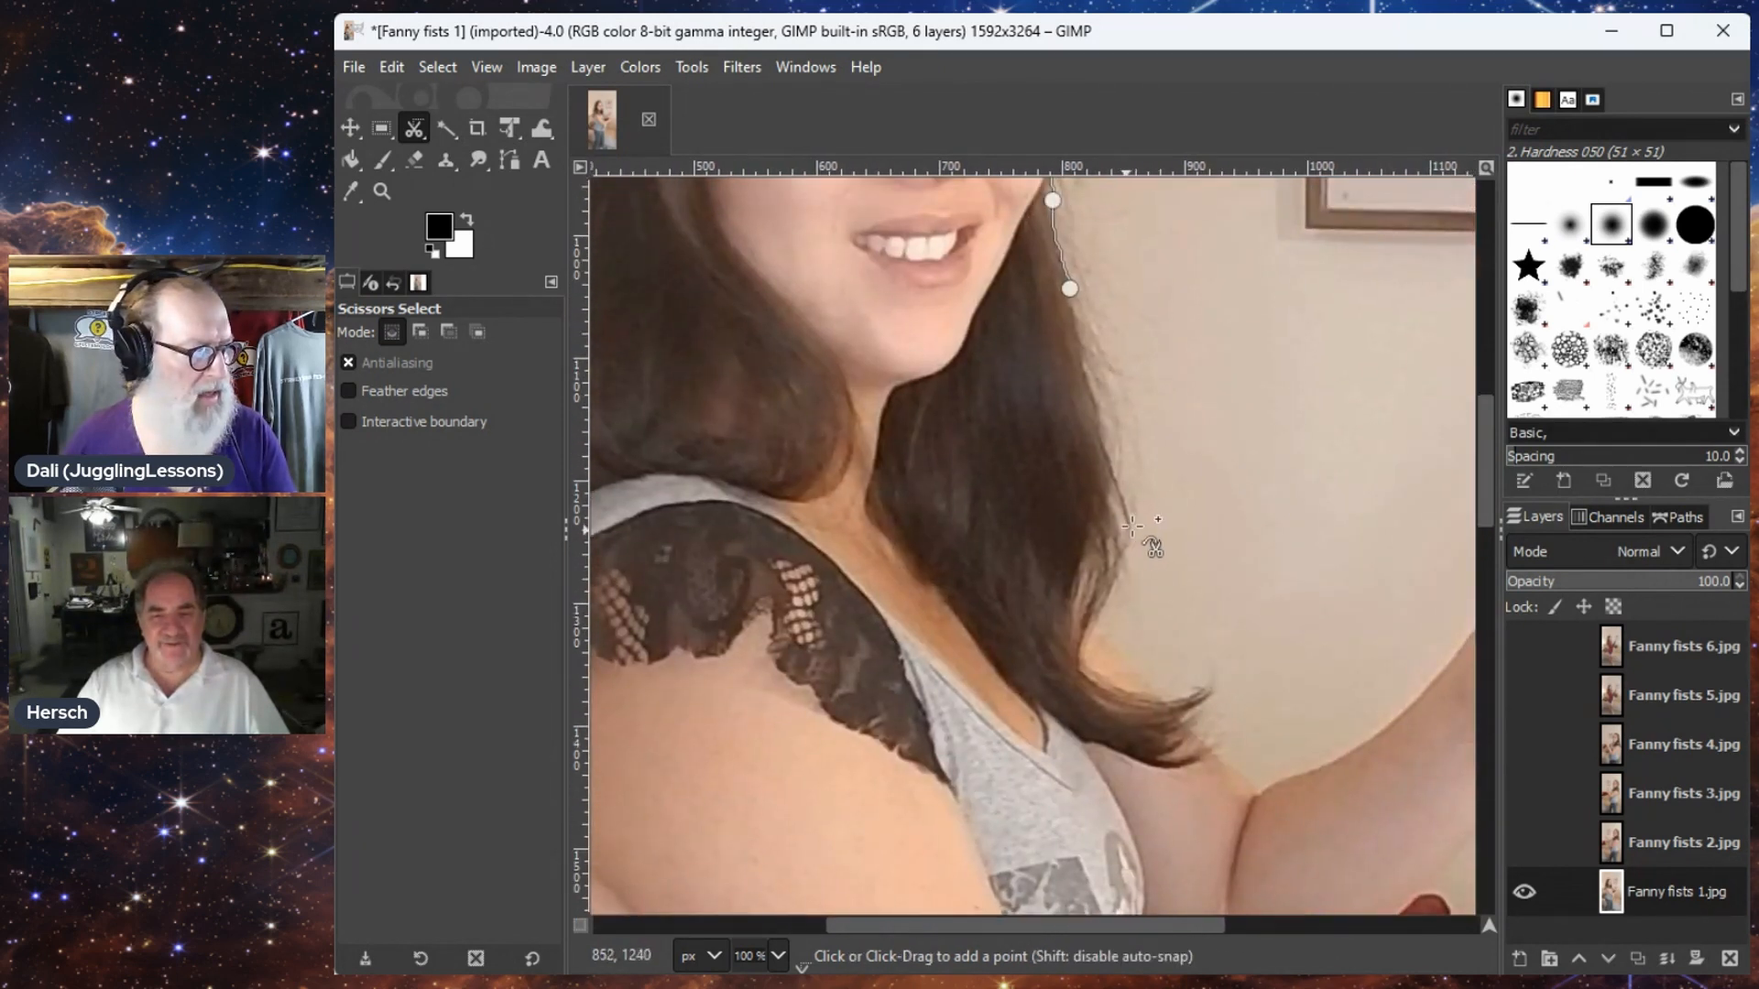
click(1133, 524)
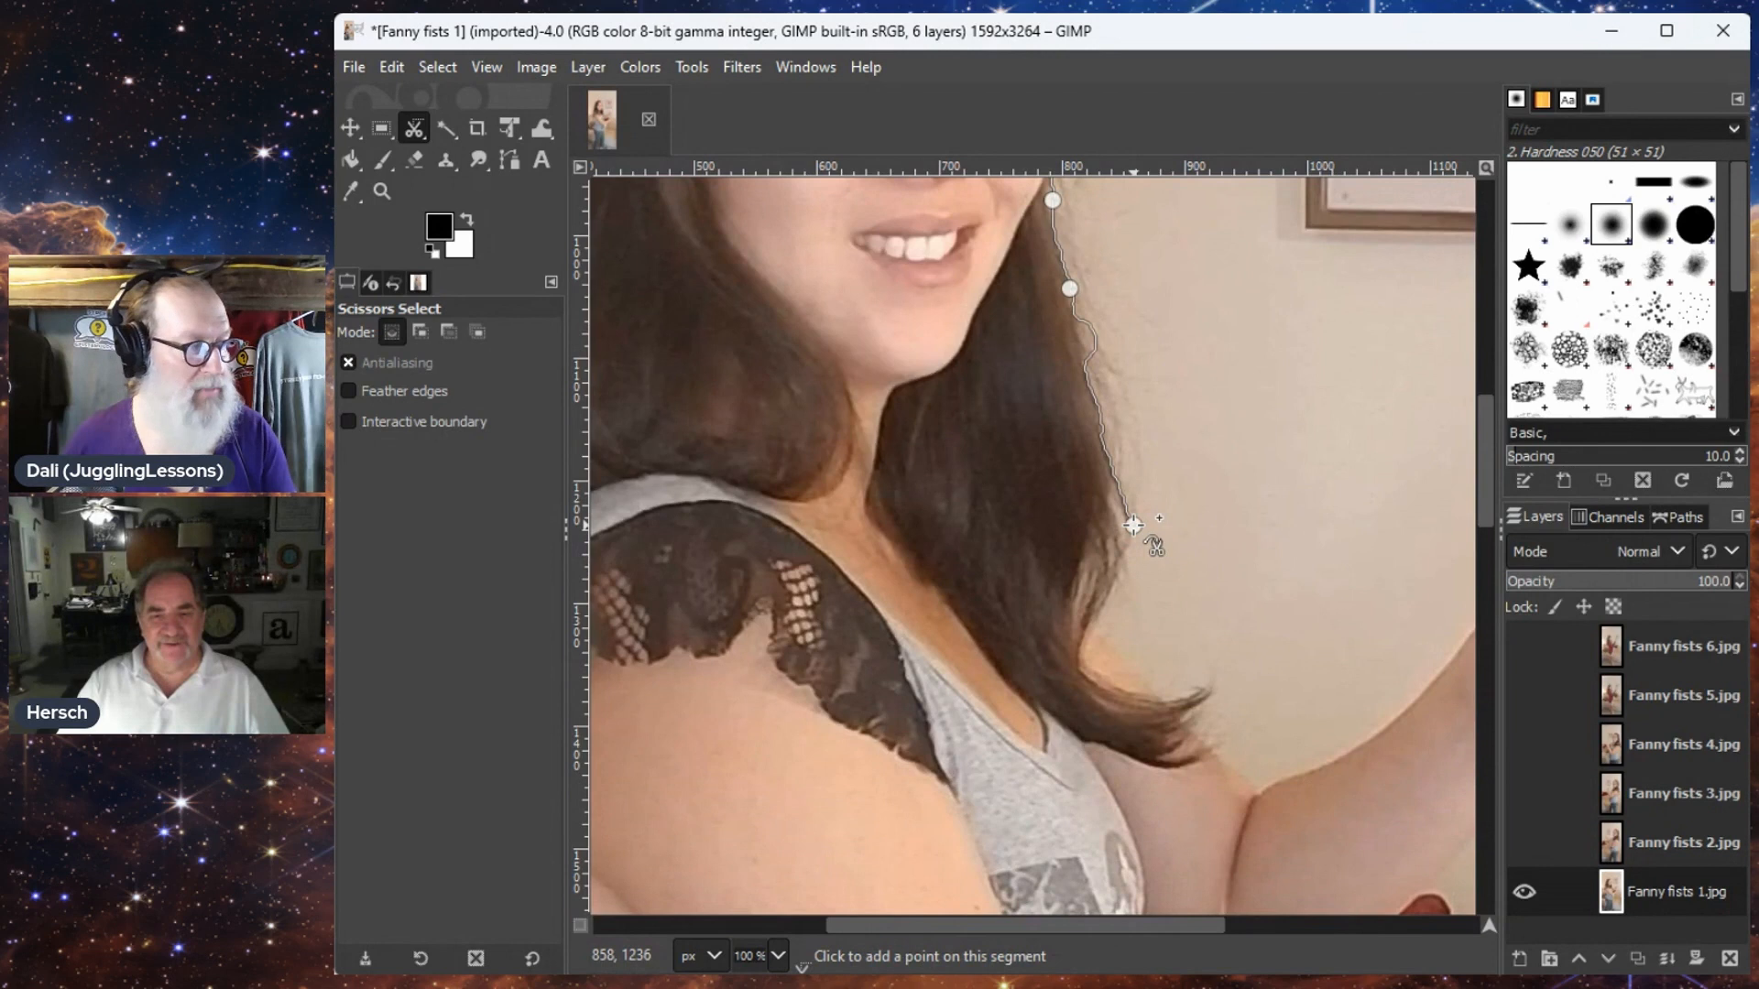
click(1083, 338)
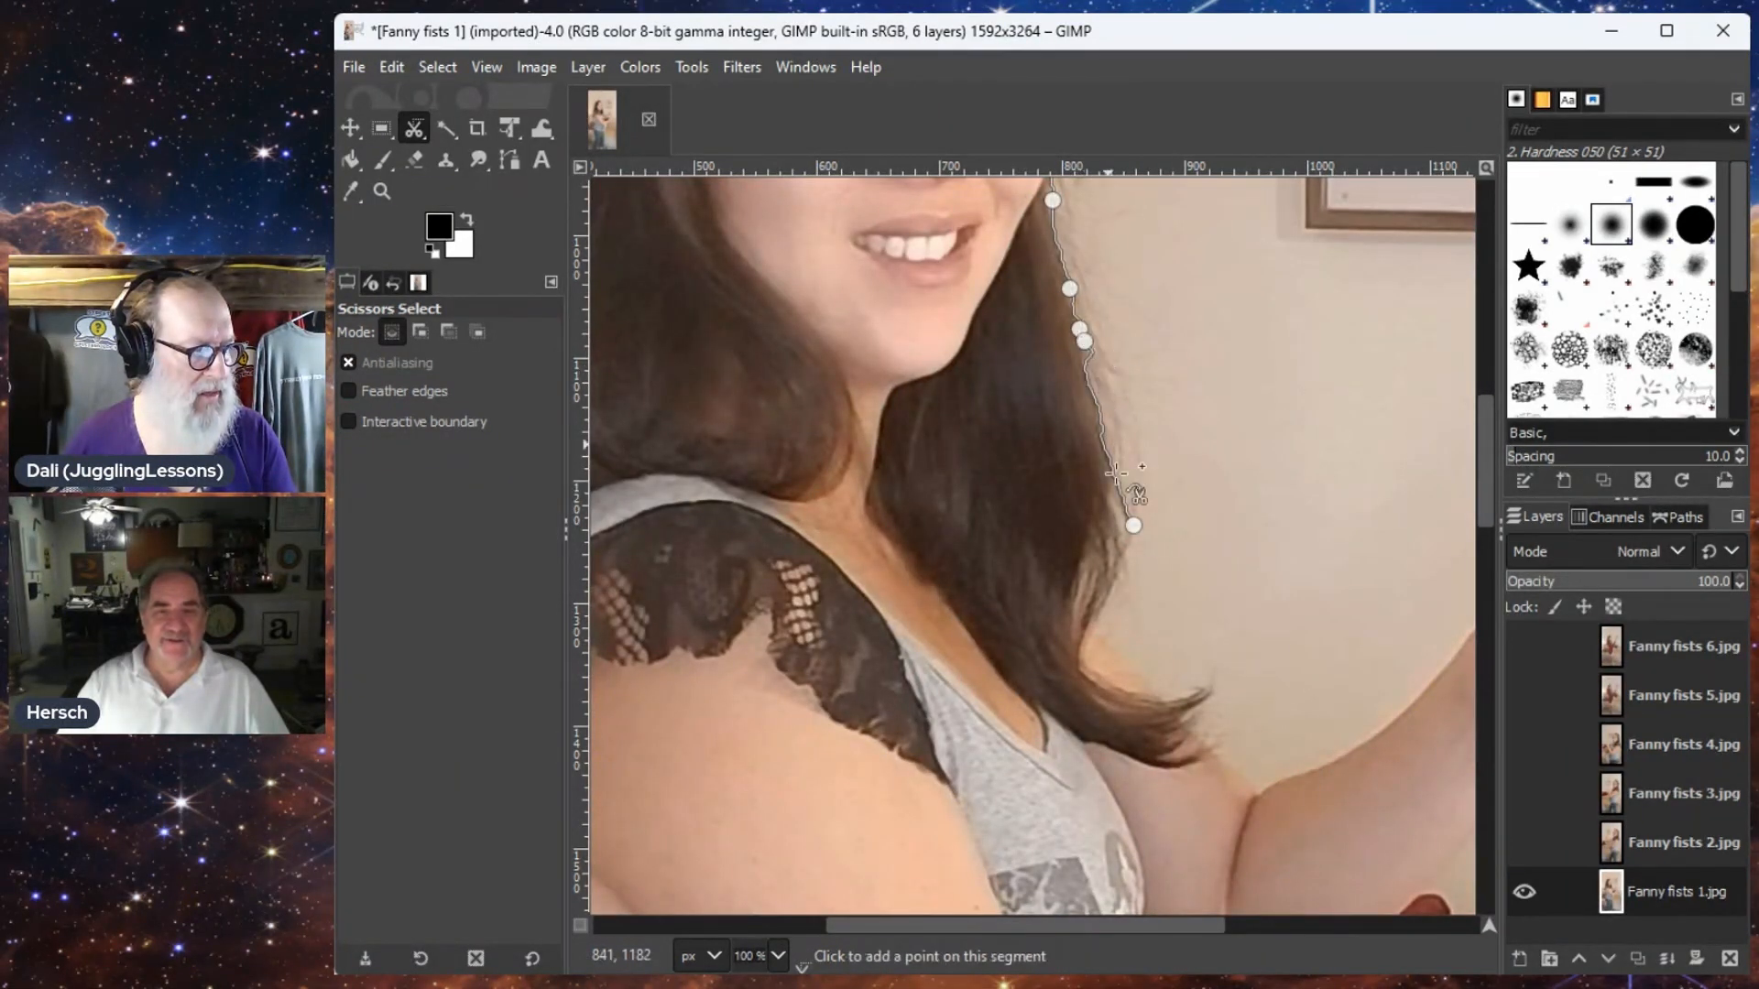
click(1131, 668)
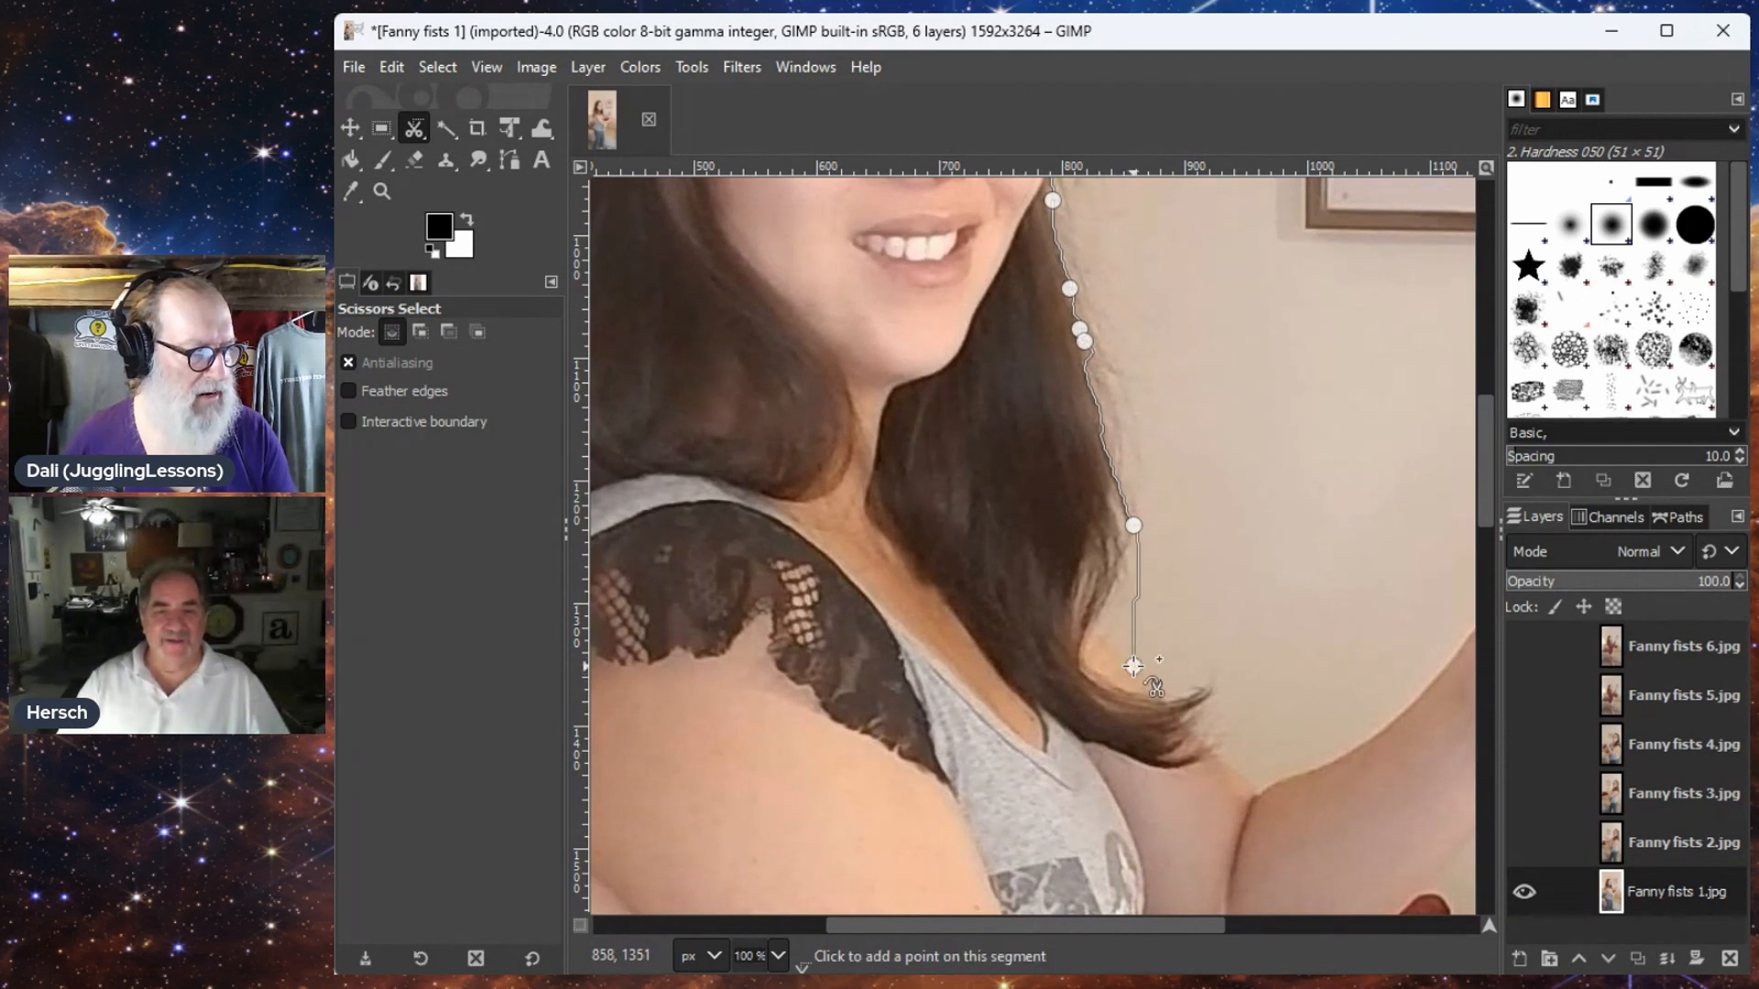
click(1093, 623)
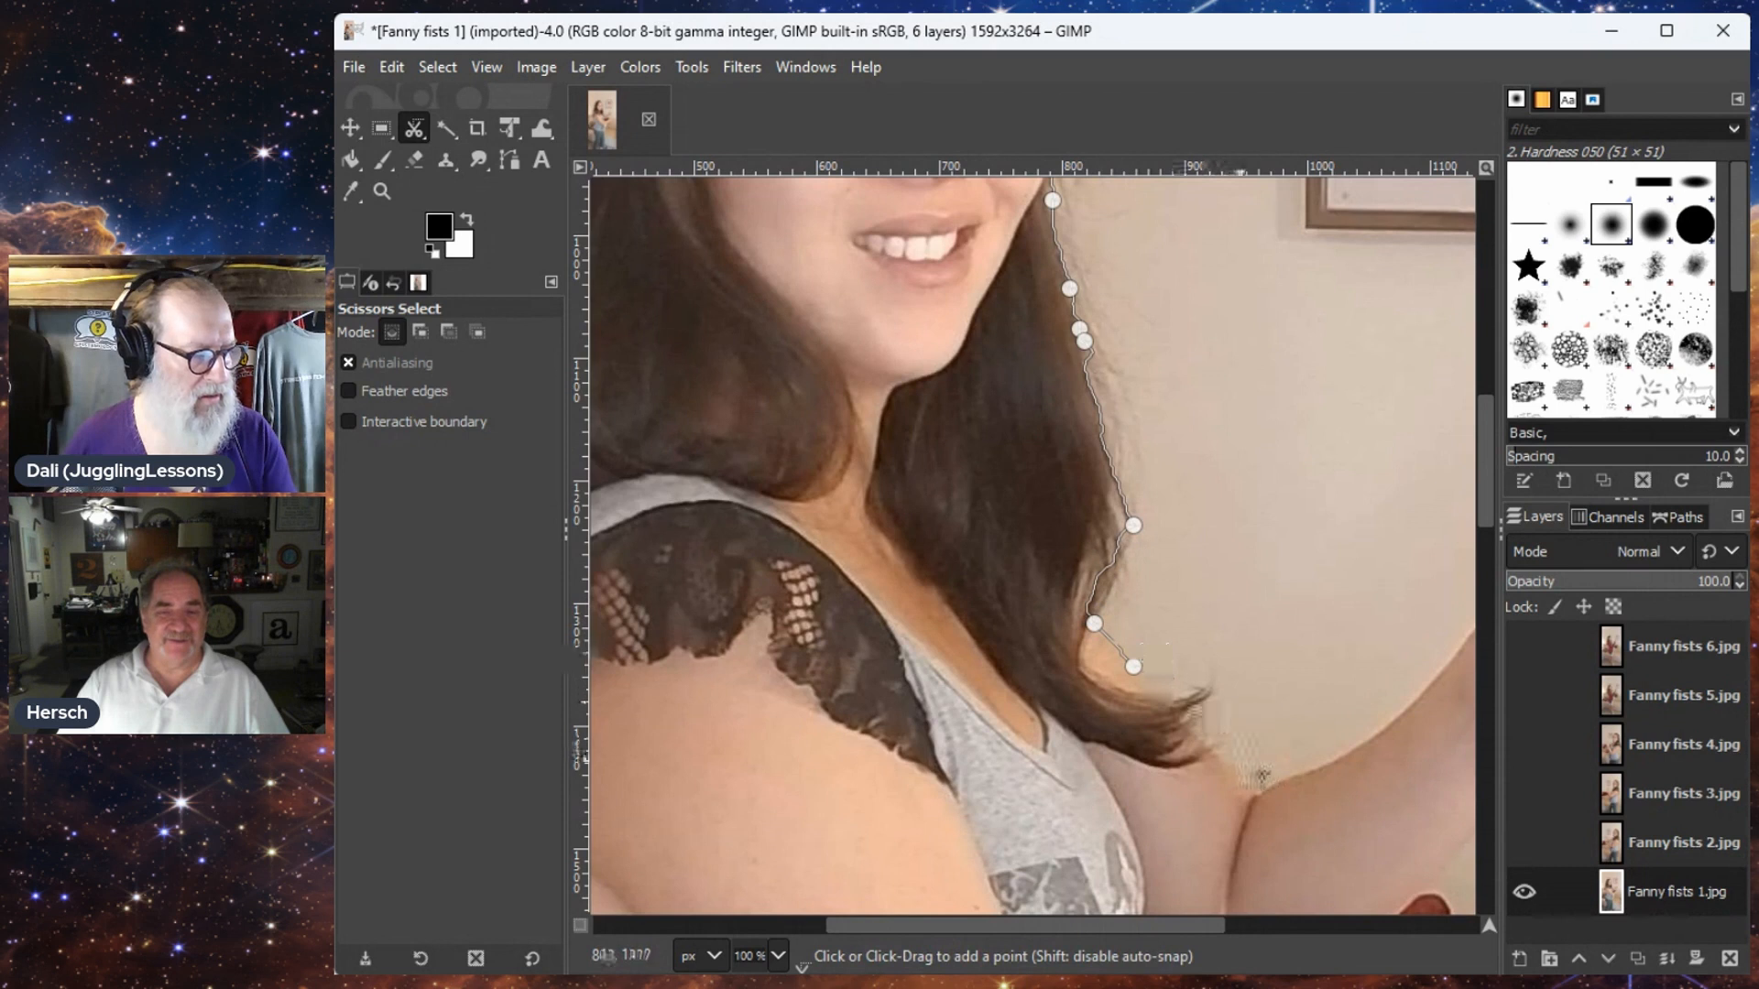
click(1258, 789)
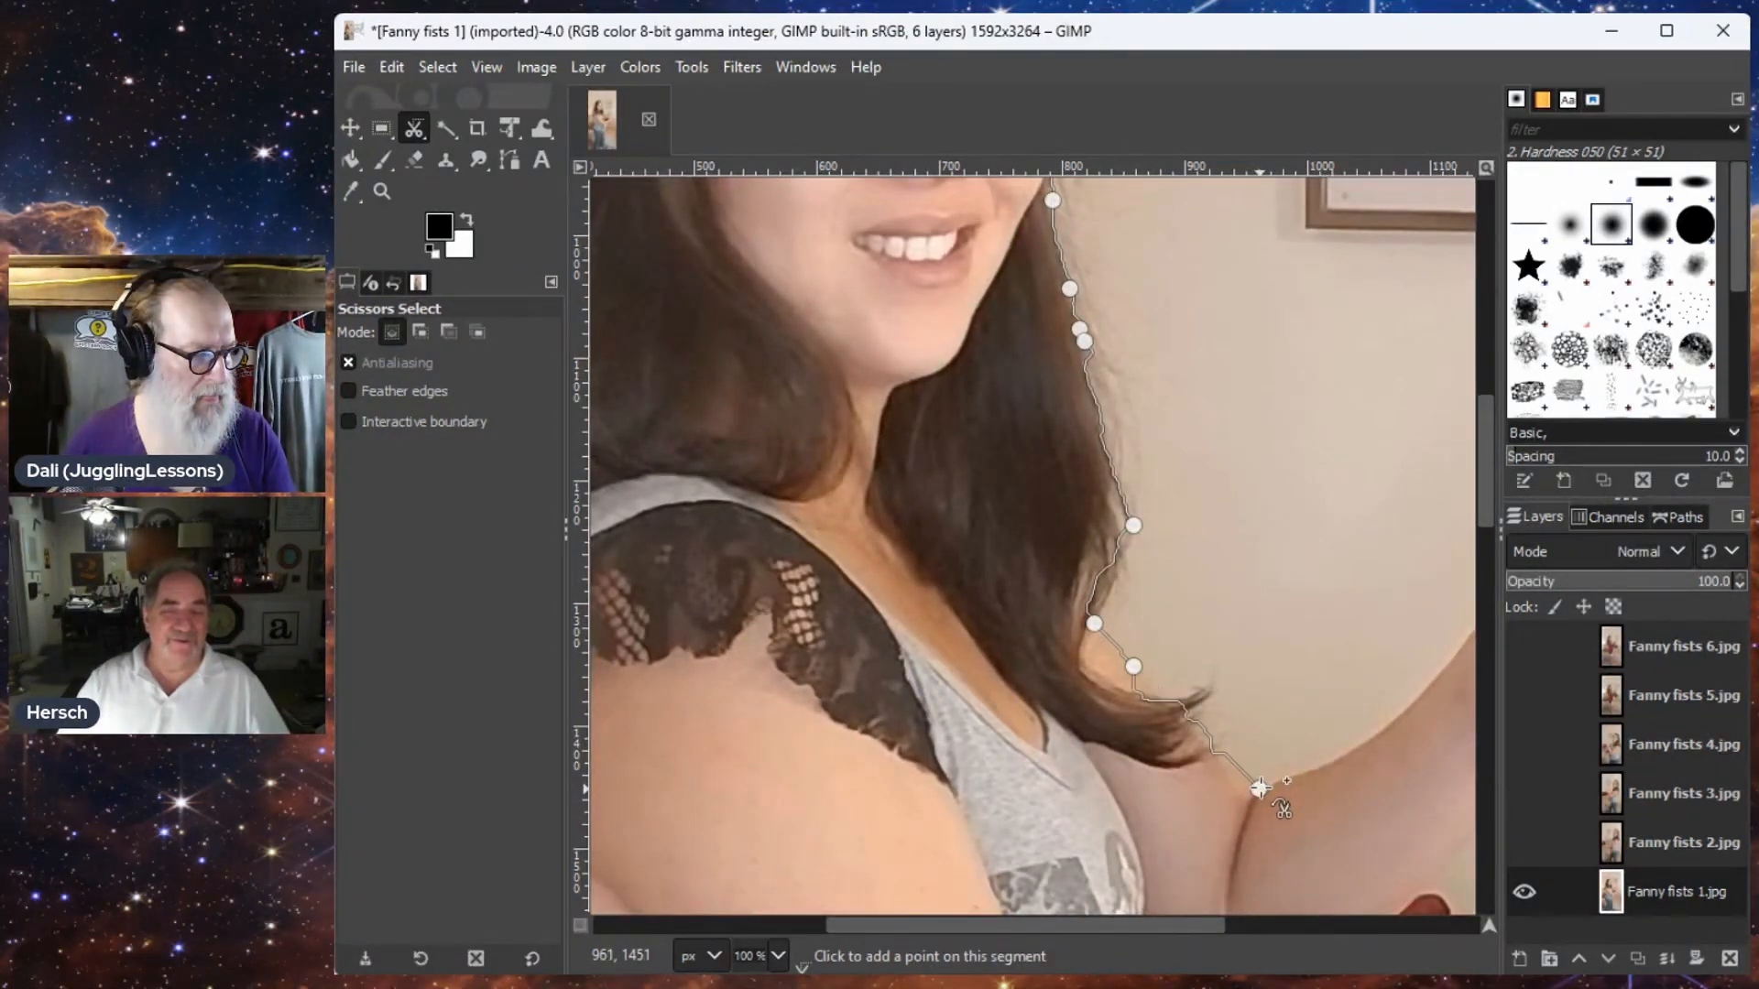
click(1152, 685)
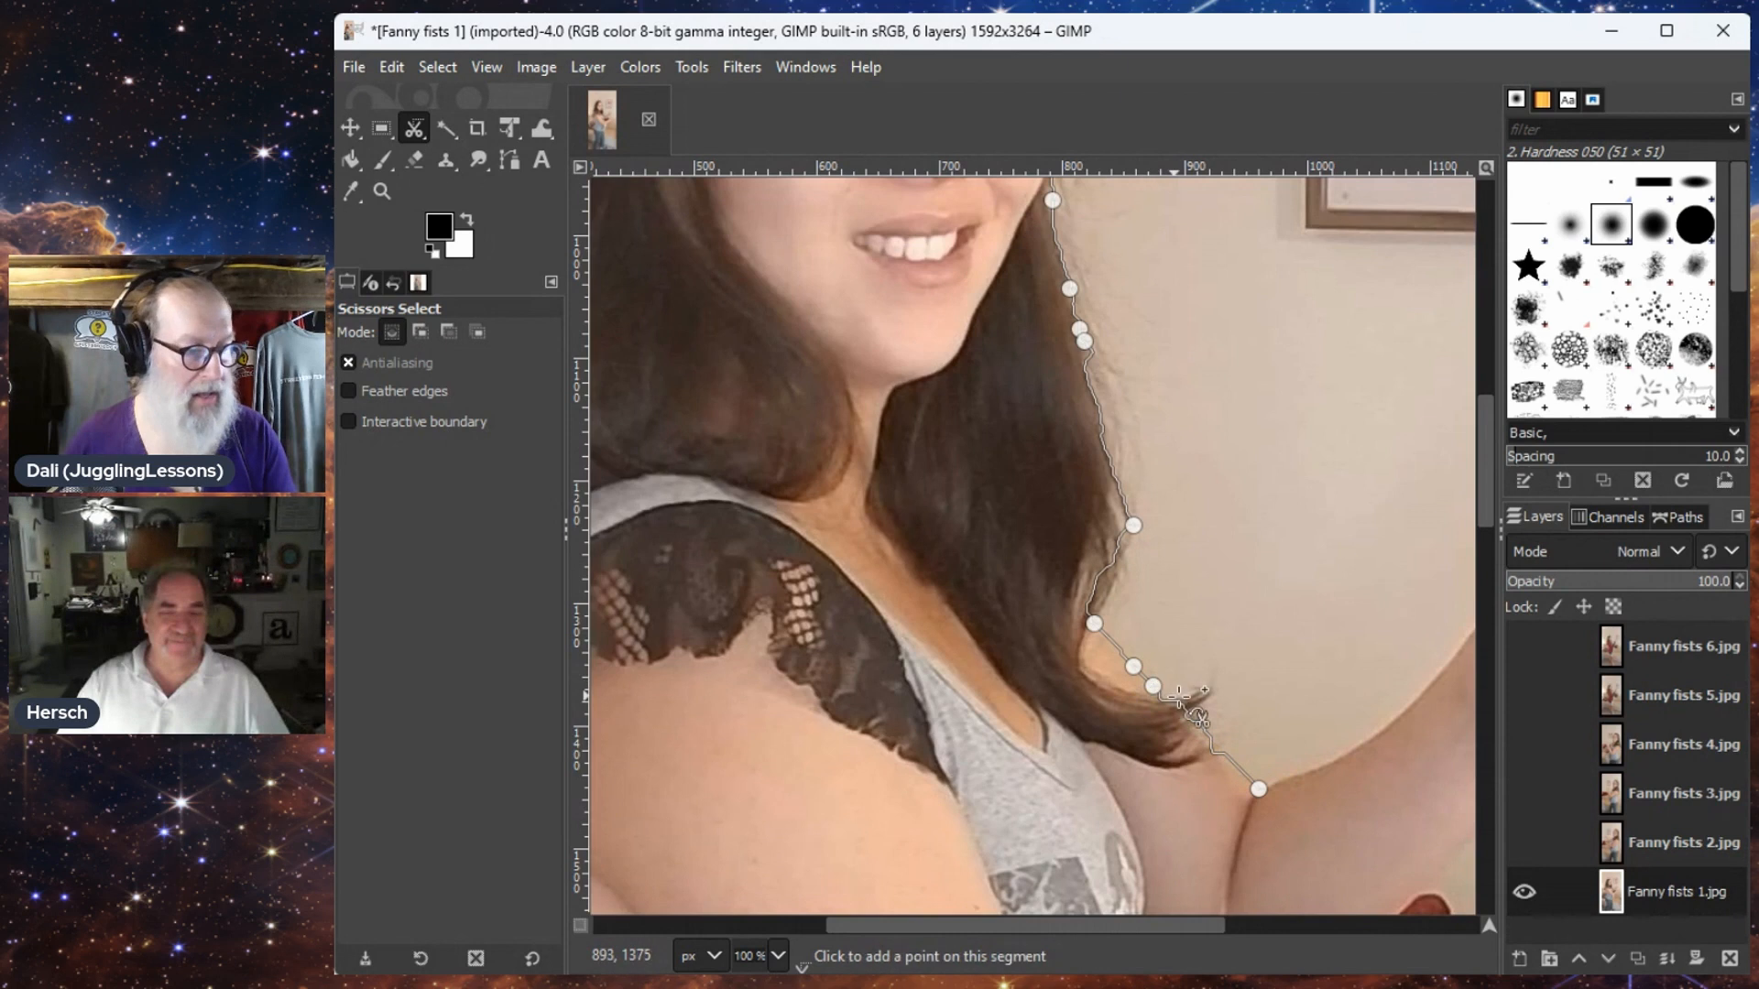
- Trace the upper edge of the raised forearm and around the fist's knuckles, adding and adjusting points along the fingers
click(1446, 659)
drag(1441, 617, 1015, 761)
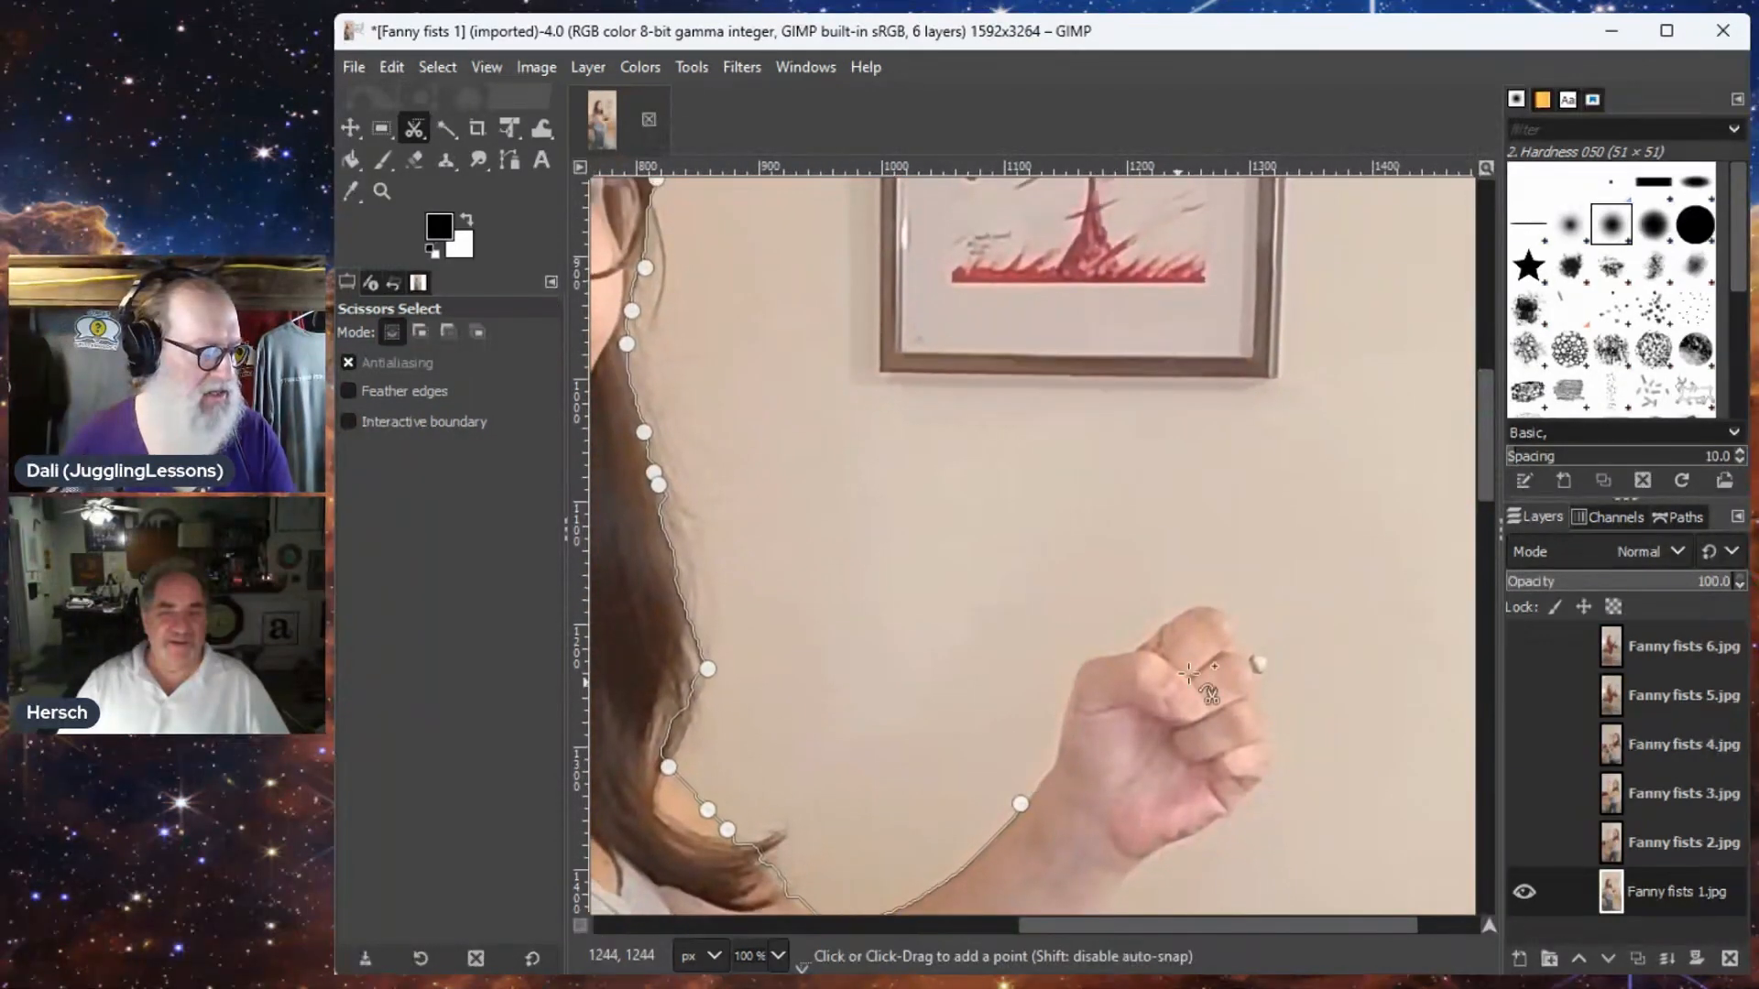
click(1222, 611)
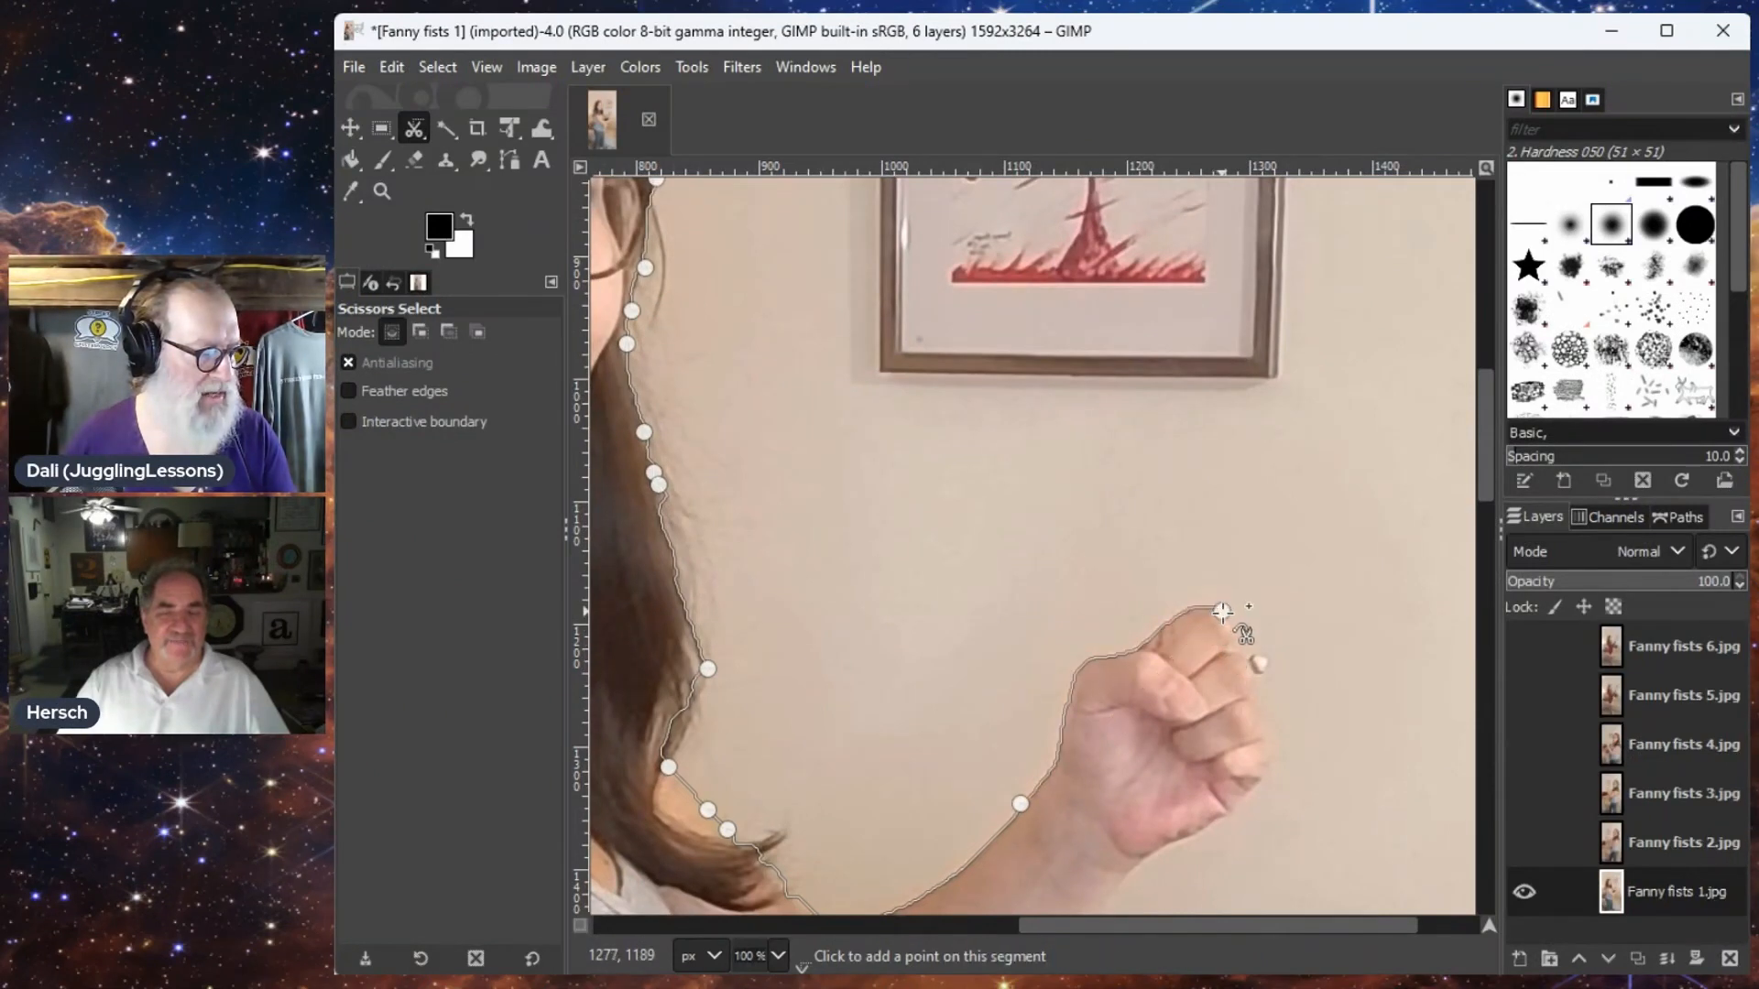
click(1263, 784)
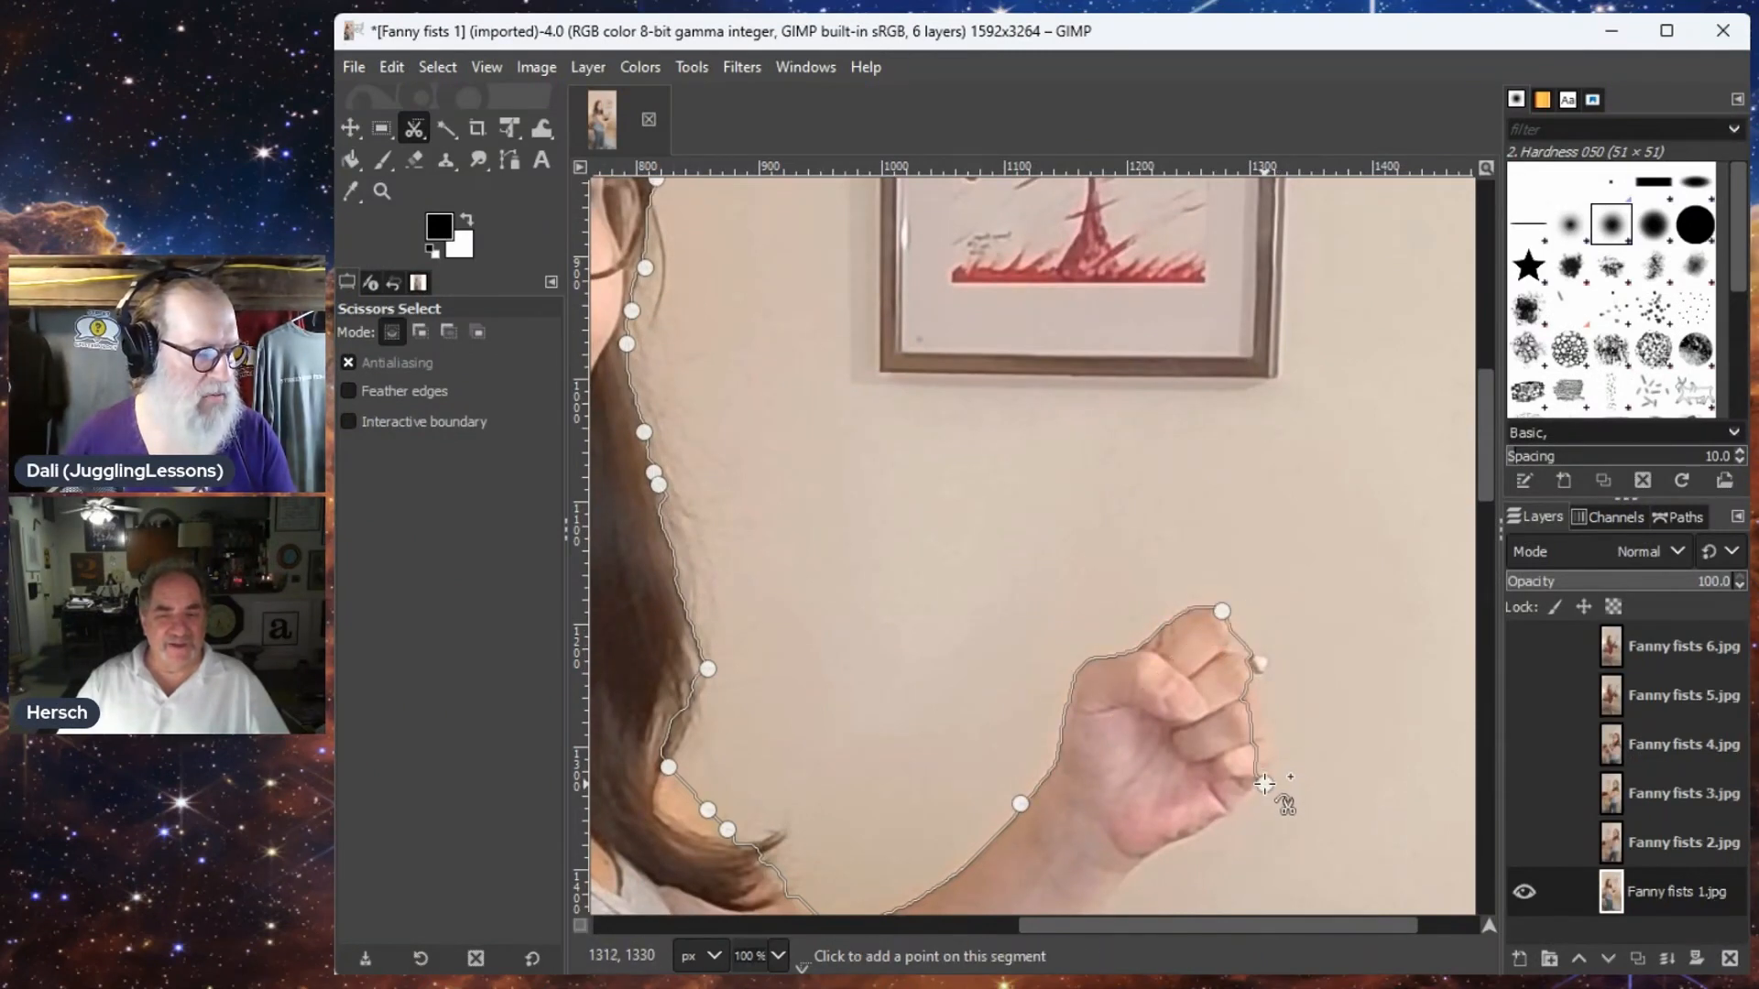
click(1274, 701)
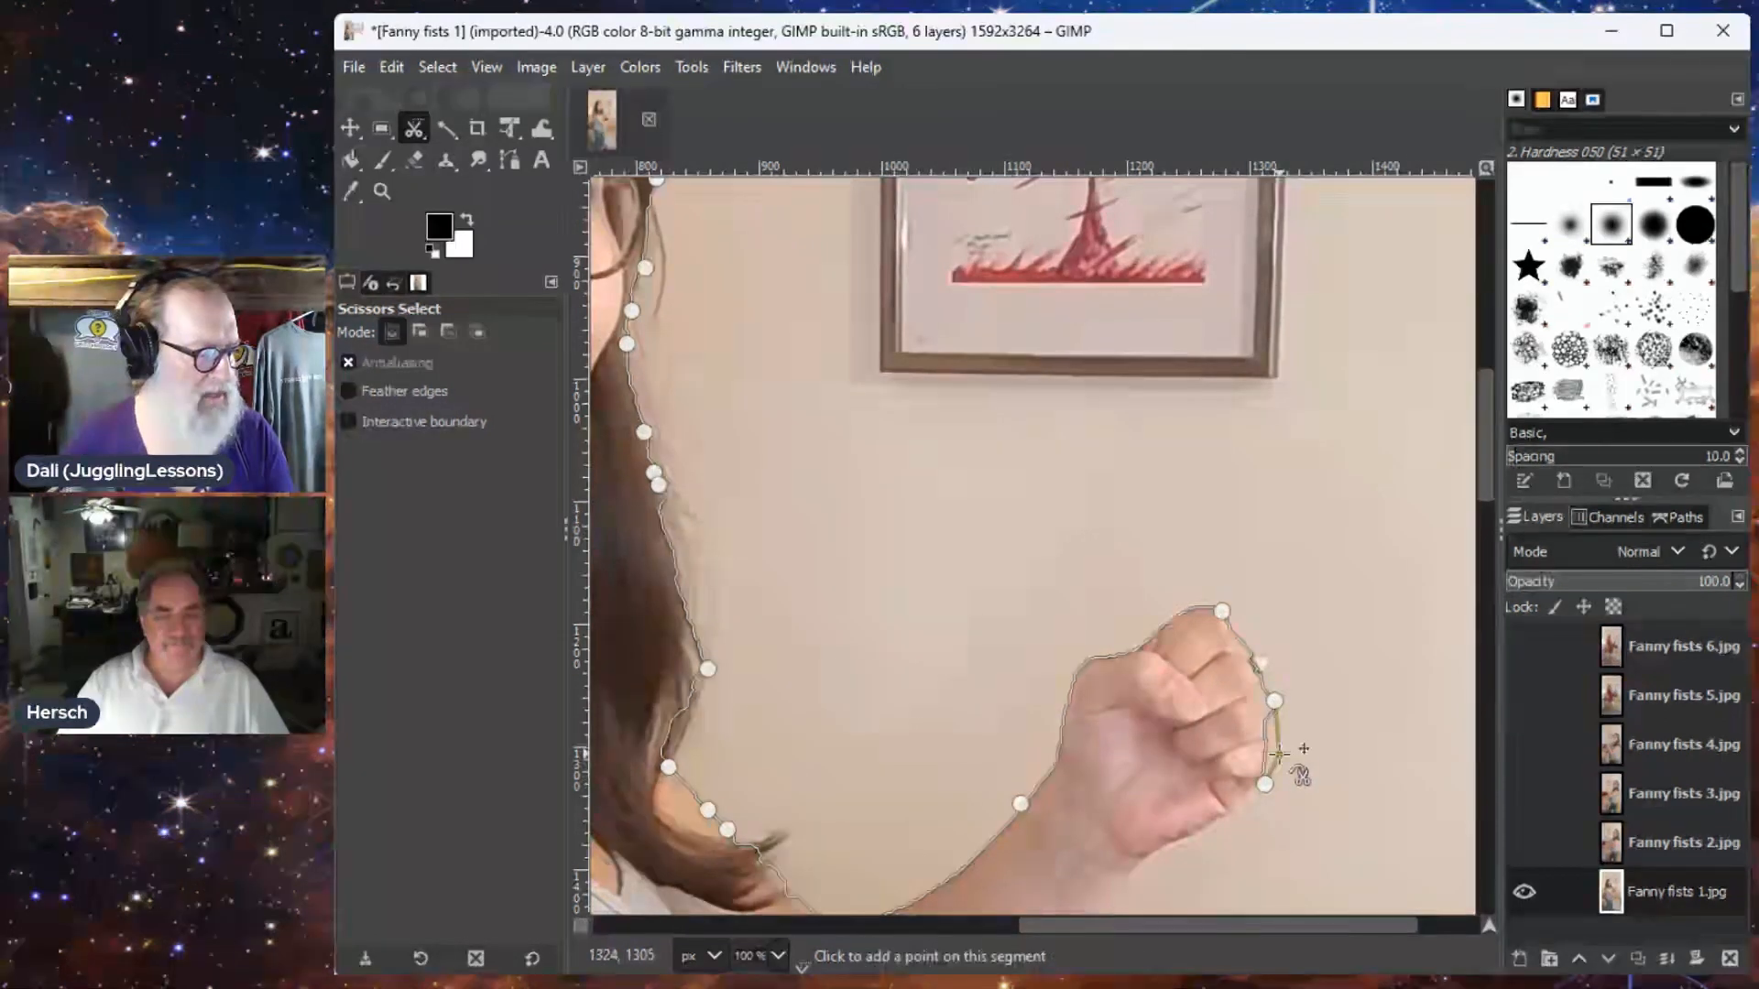
click(1279, 753)
drag(1274, 701, 1268, 698)
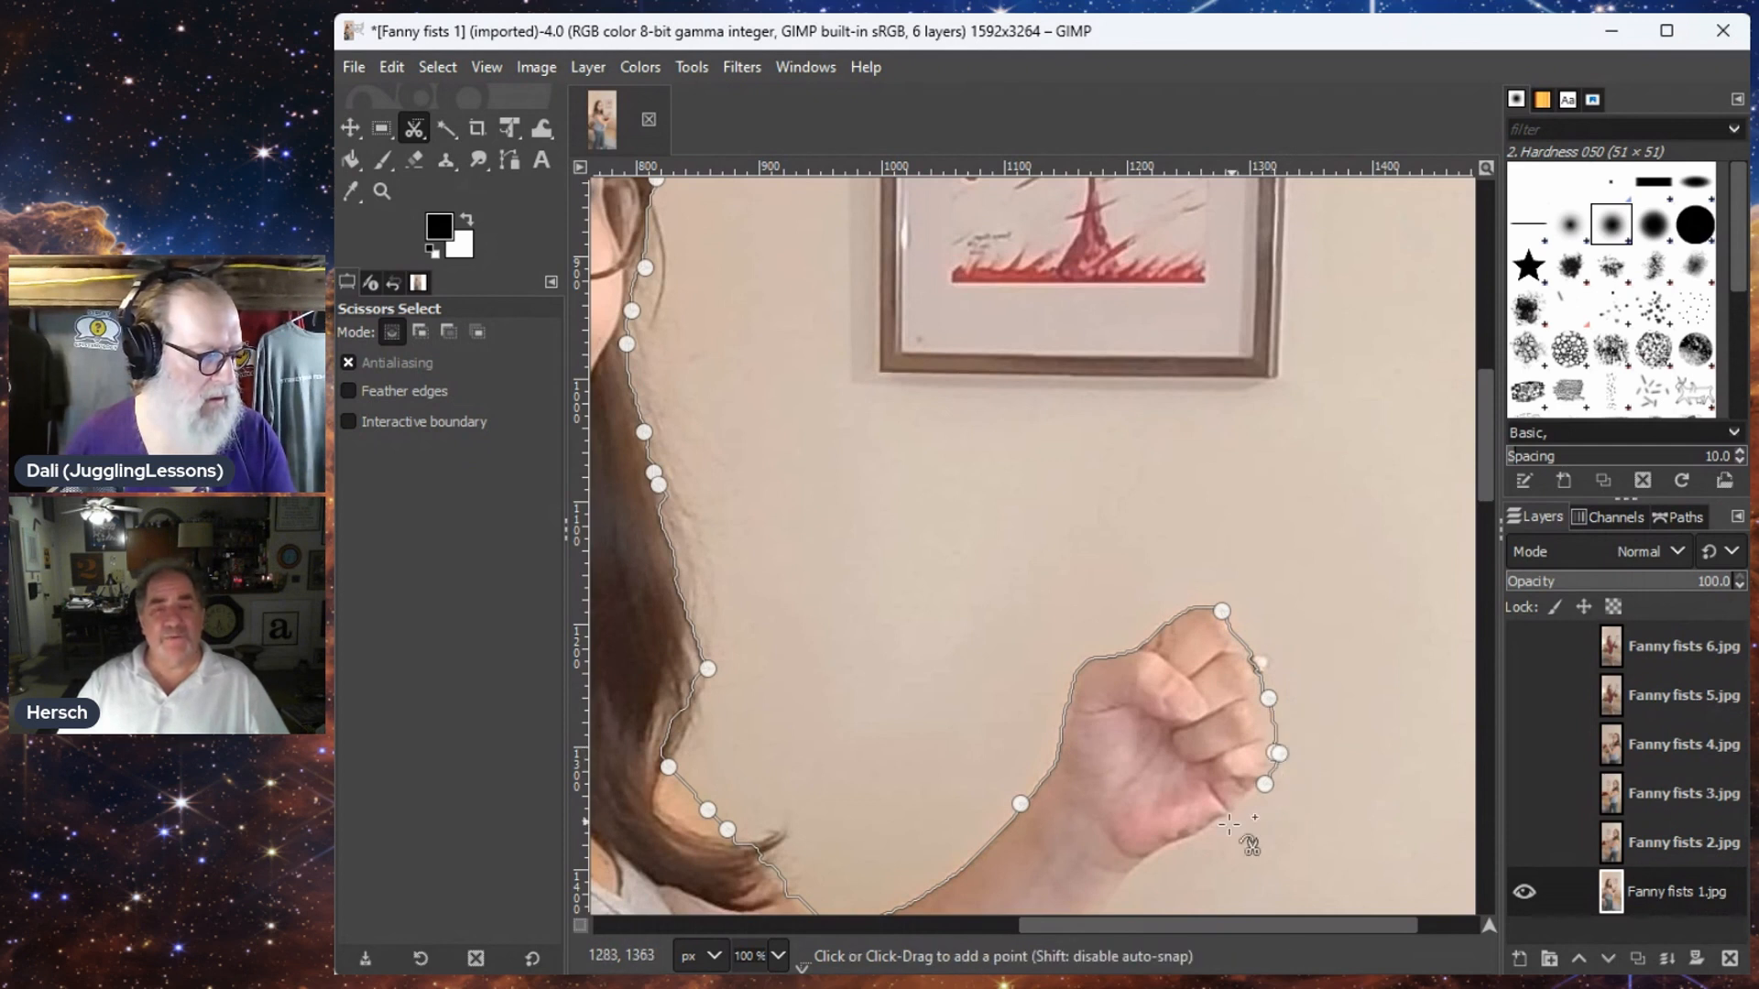
- Outline the underside of the raised fist and follow the lower edge of that arm back to the shirt
click(1139, 867)
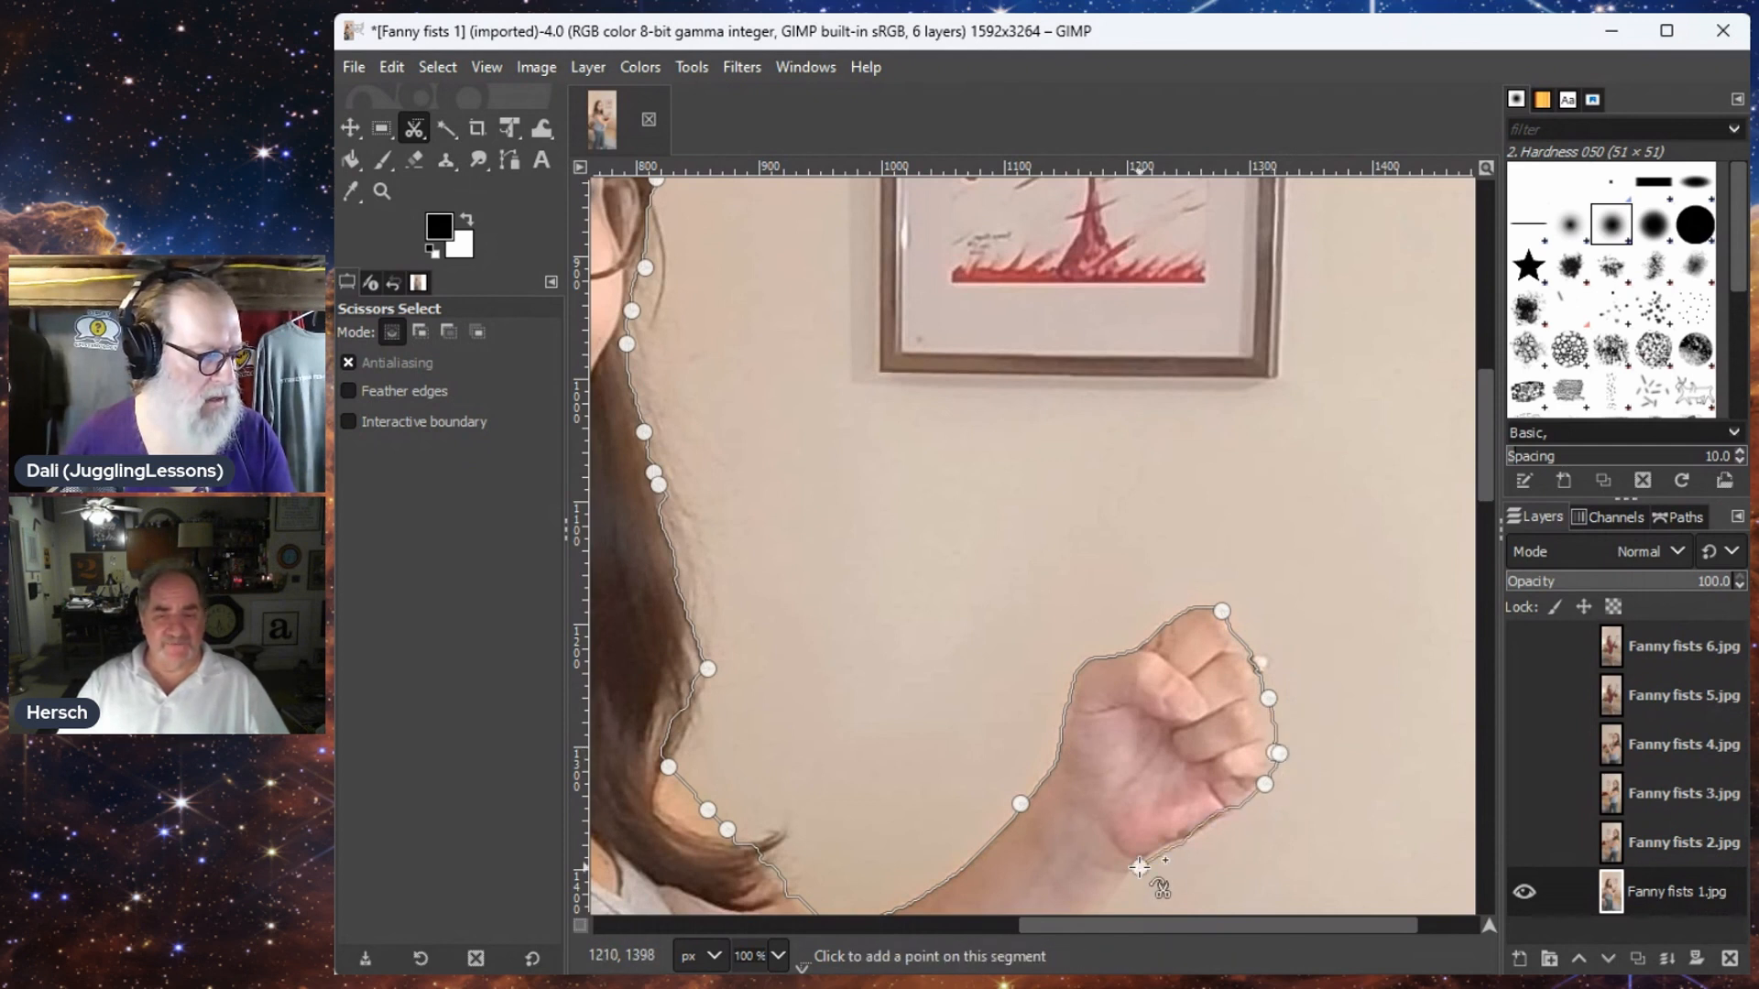
click(1210, 817)
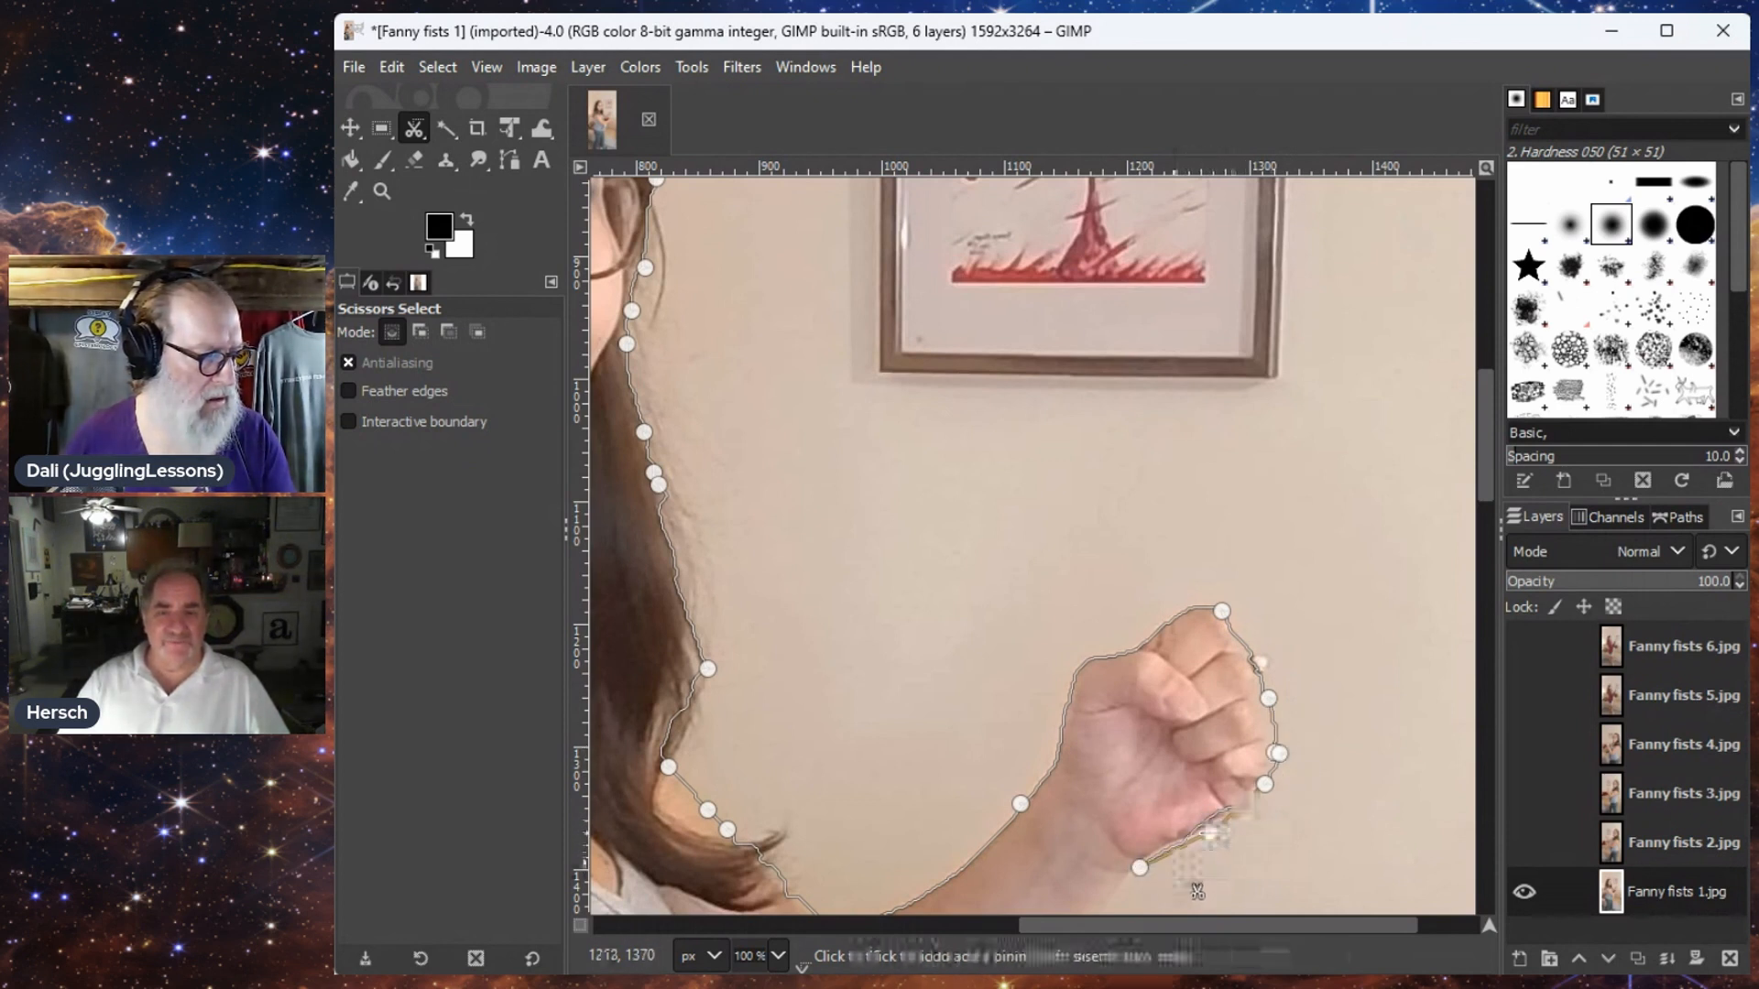
drag(1176, 875, 1382, 514)
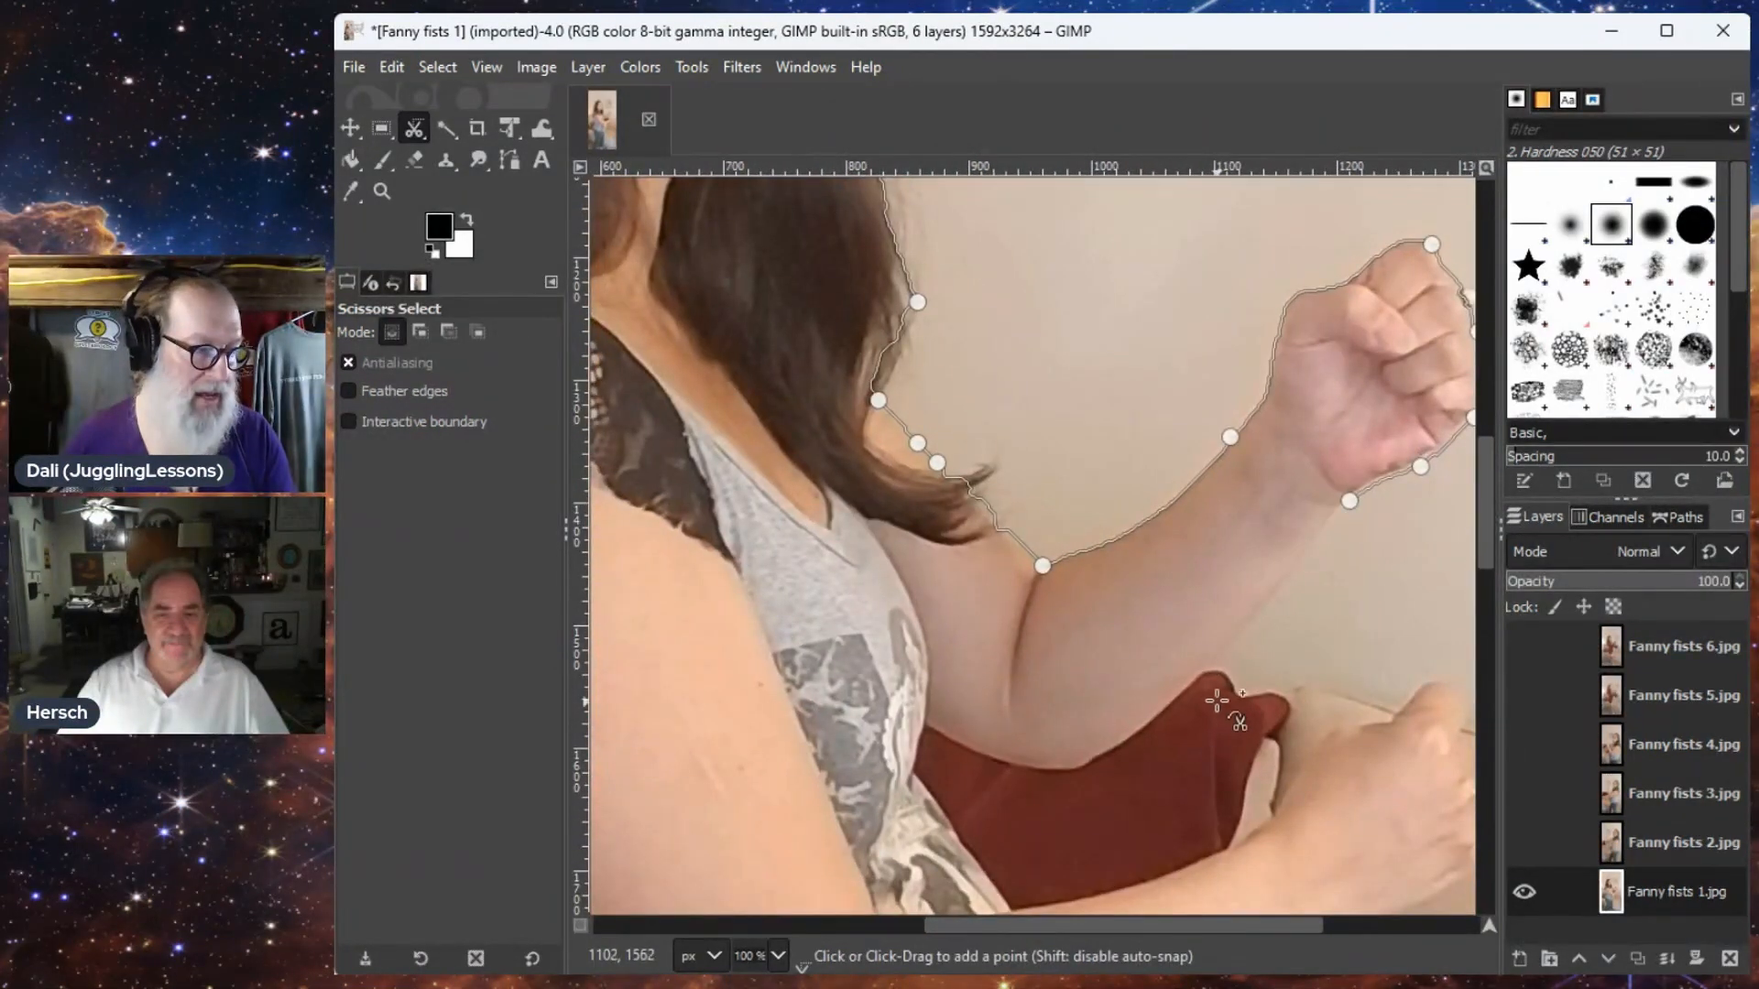
click(1215, 667)
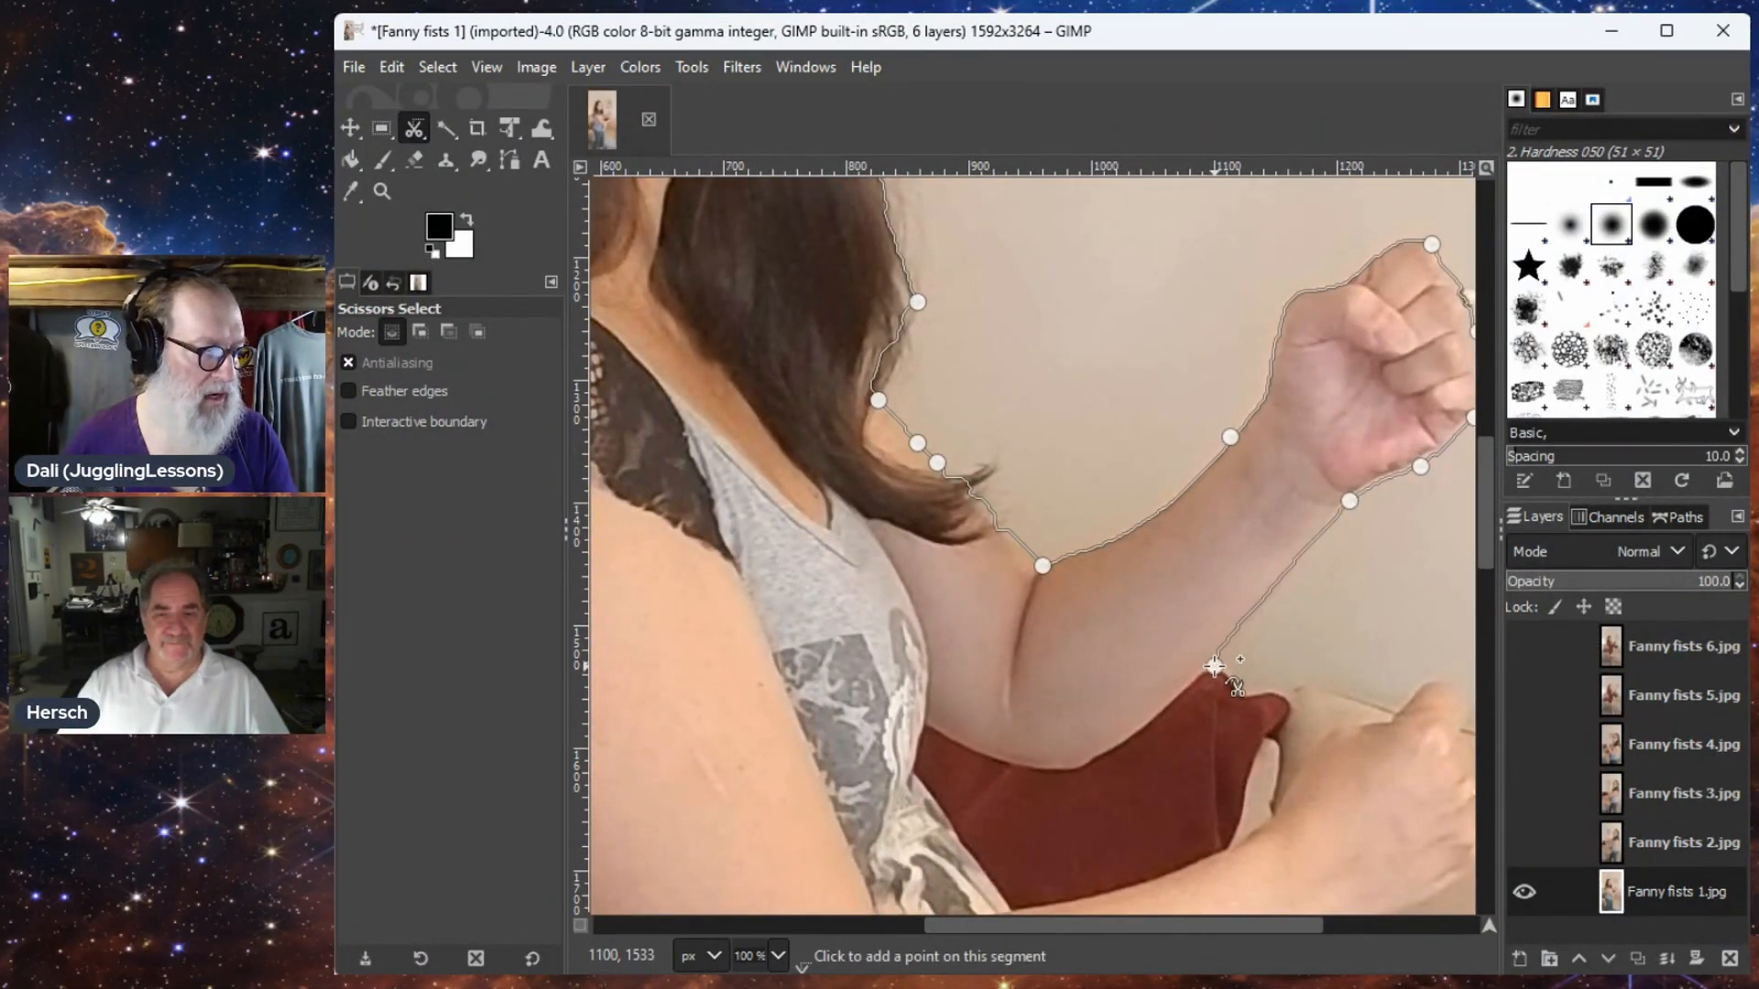
click(1081, 769)
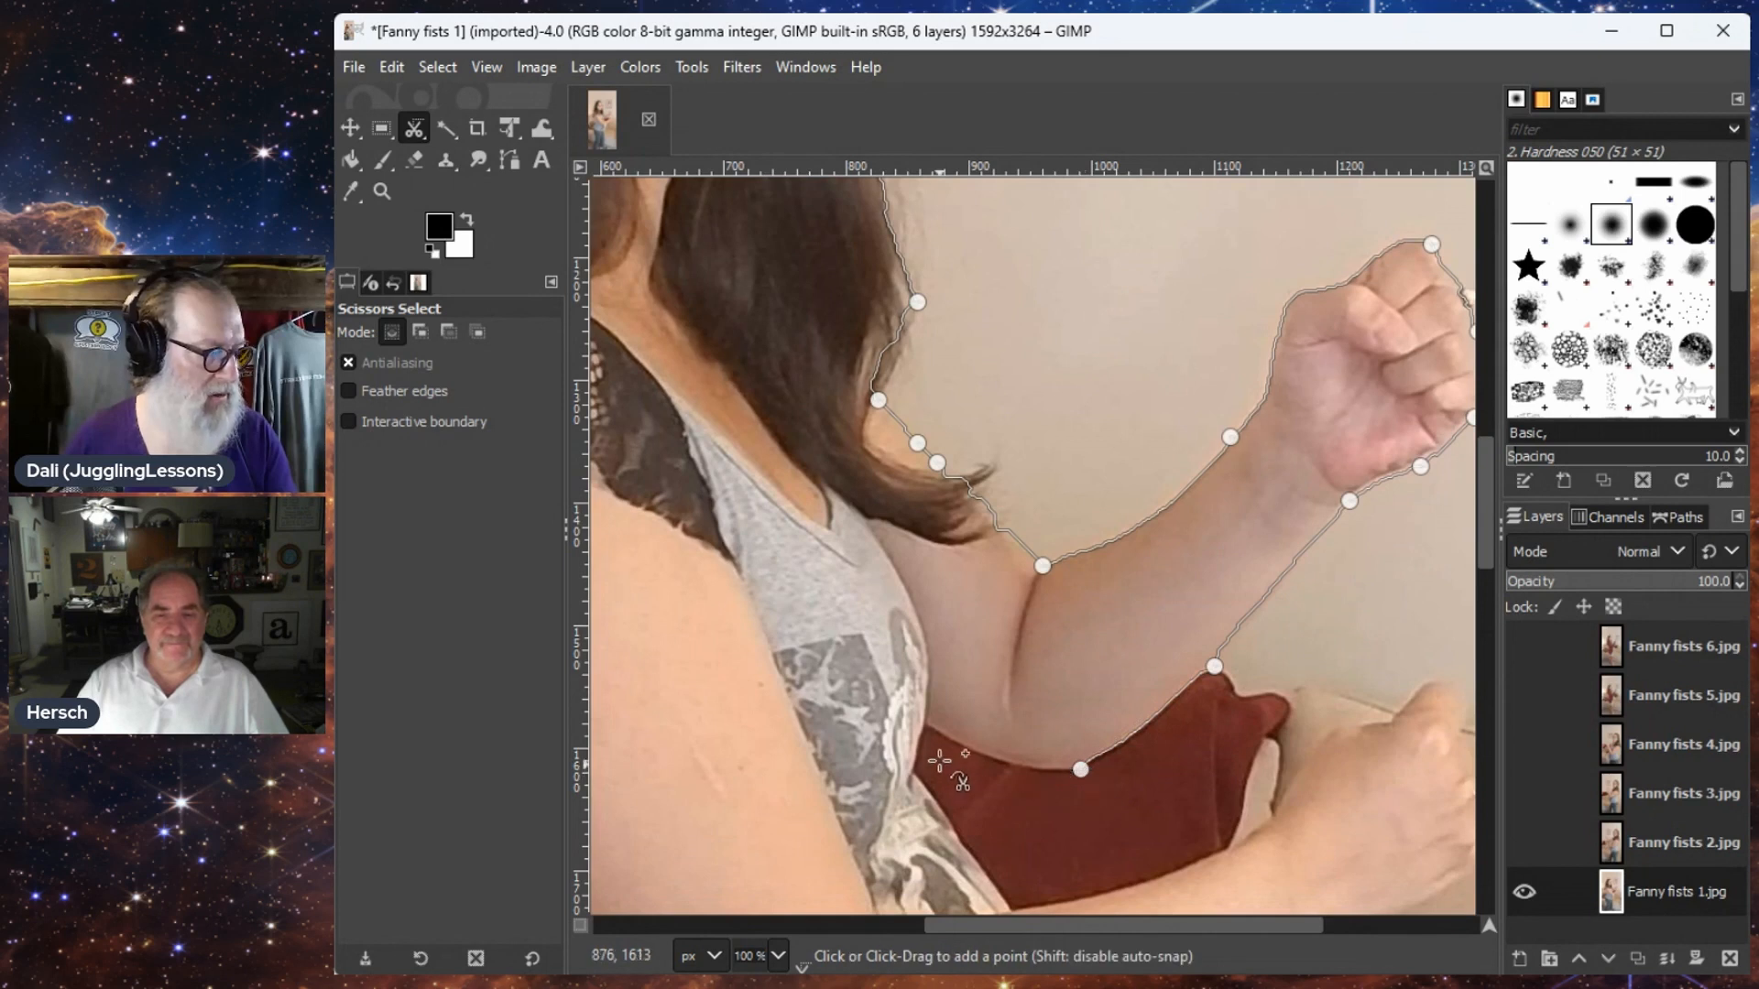
click(925, 728)
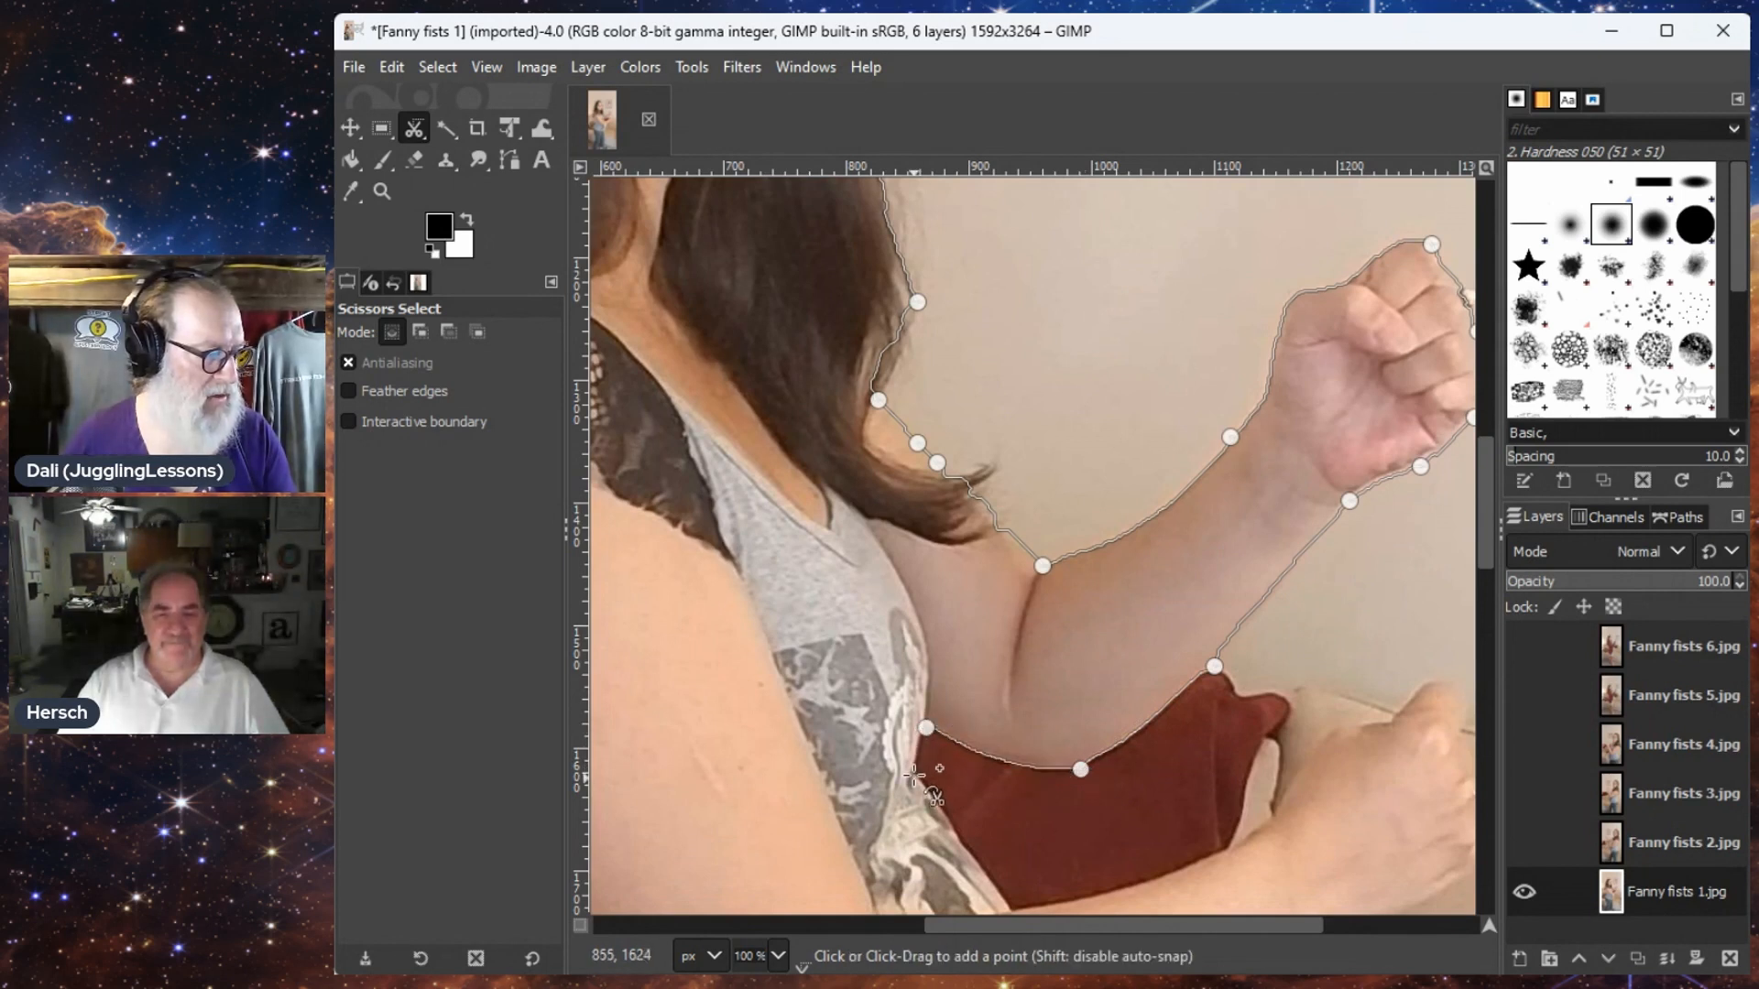
- Trace the shirt's front edge beside the red cushion down to the lower forearm, adding two points to tighten the segment
click(914, 772)
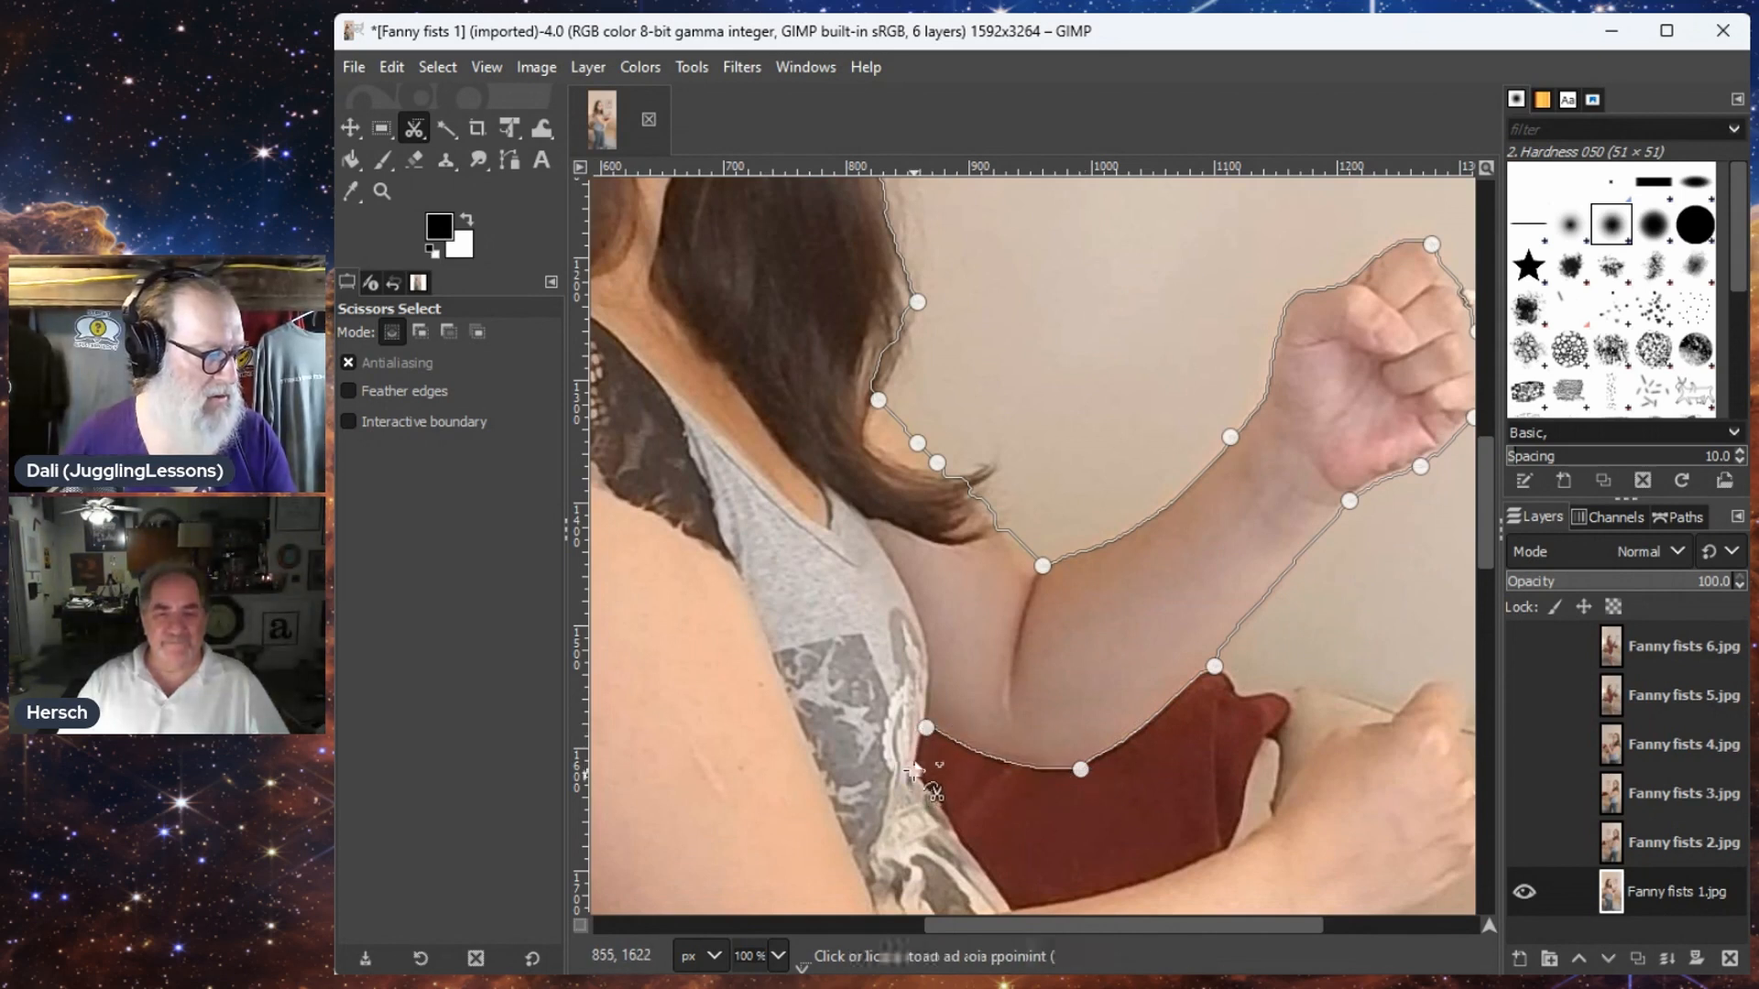
click(1012, 908)
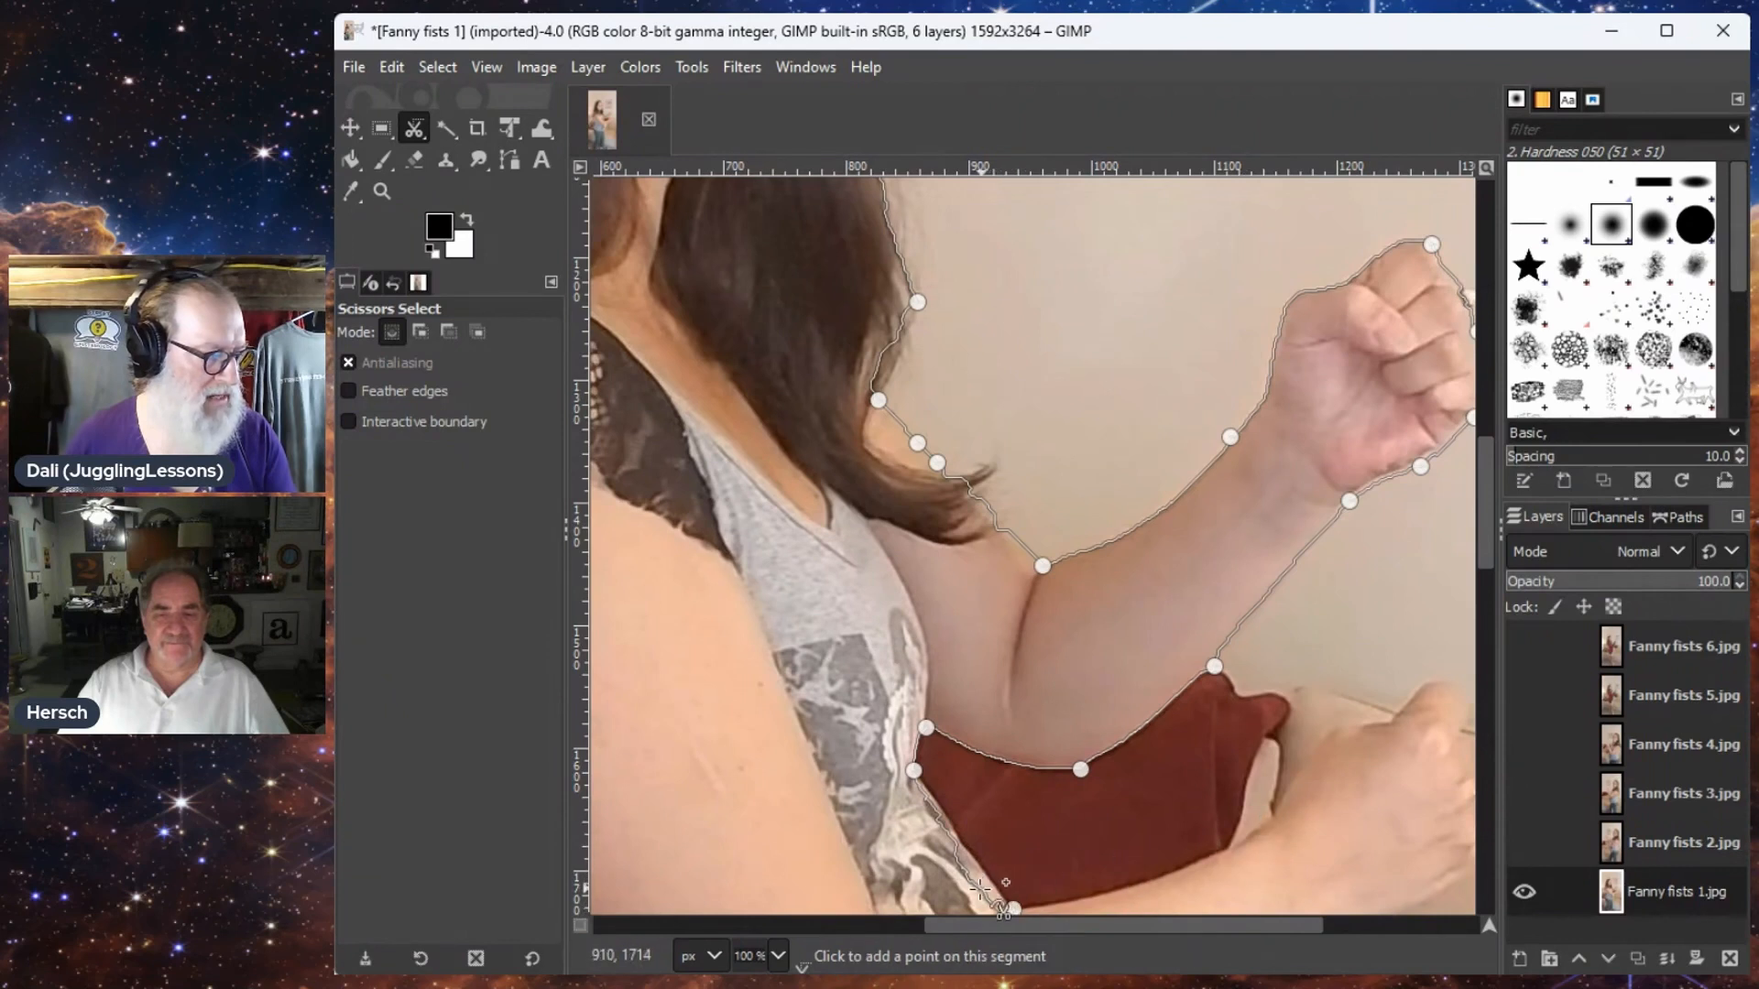
click(981, 869)
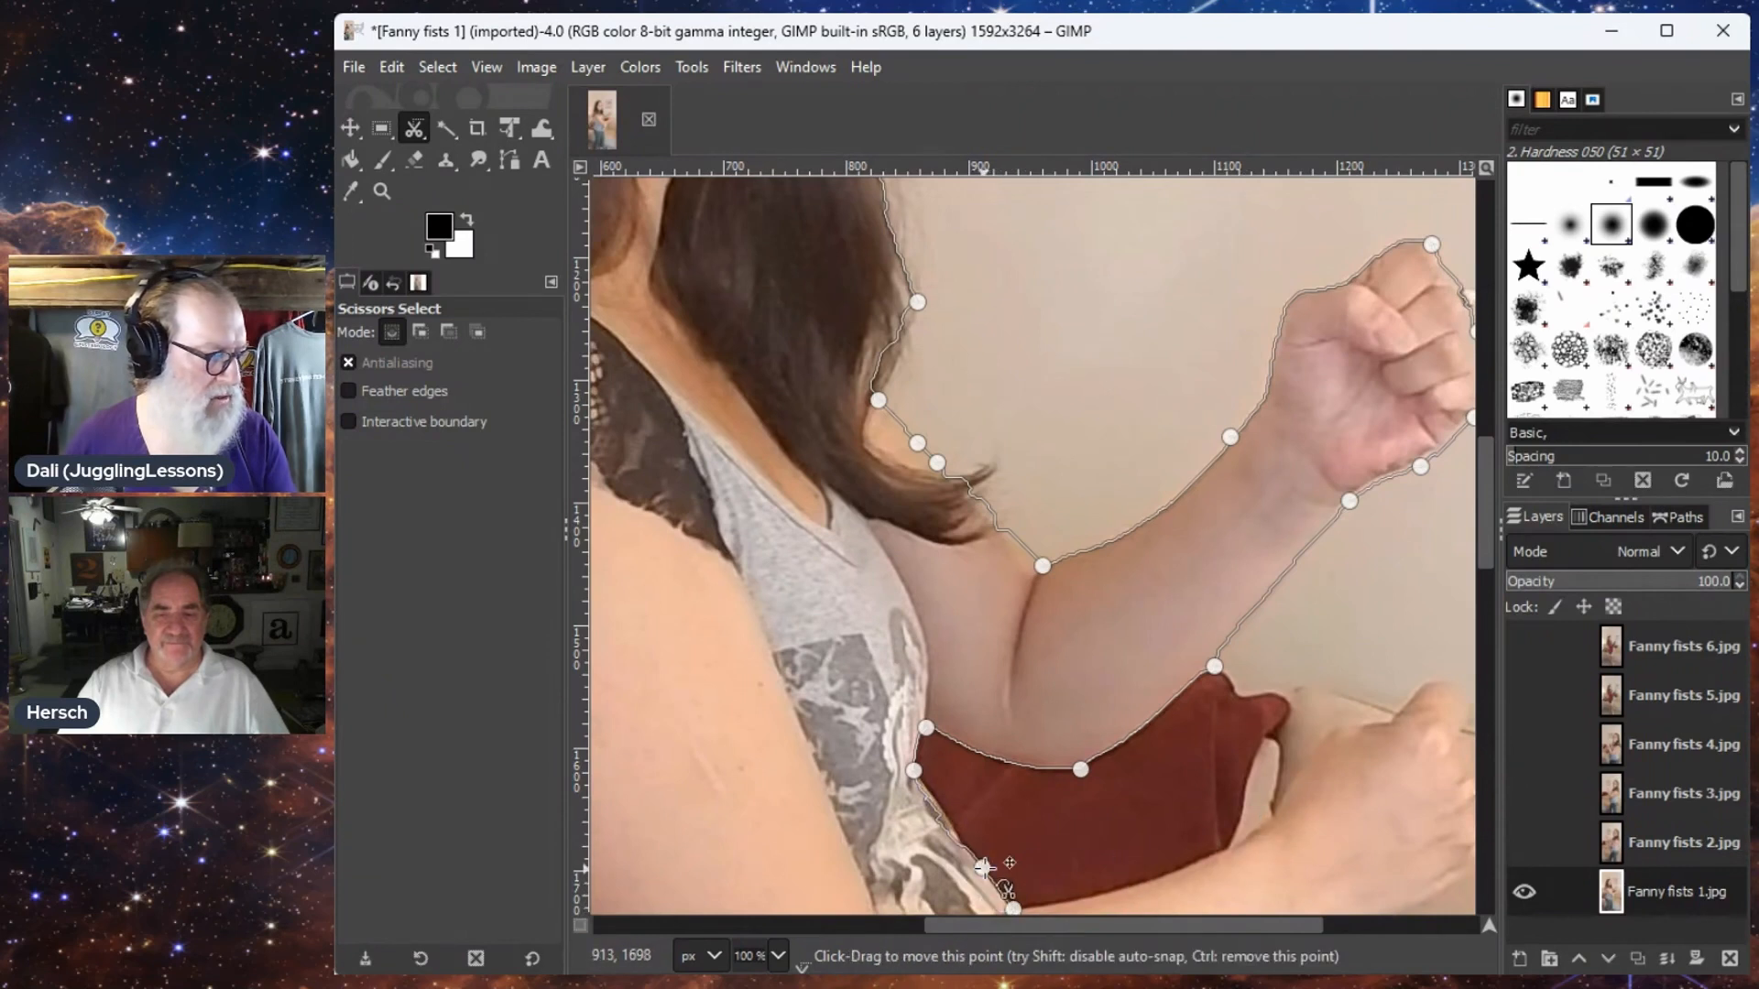
click(942, 805)
- Outline the upper edge of the lower forearm up to the top of its fist, adding two points along the back of the hand
click(1259, 828)
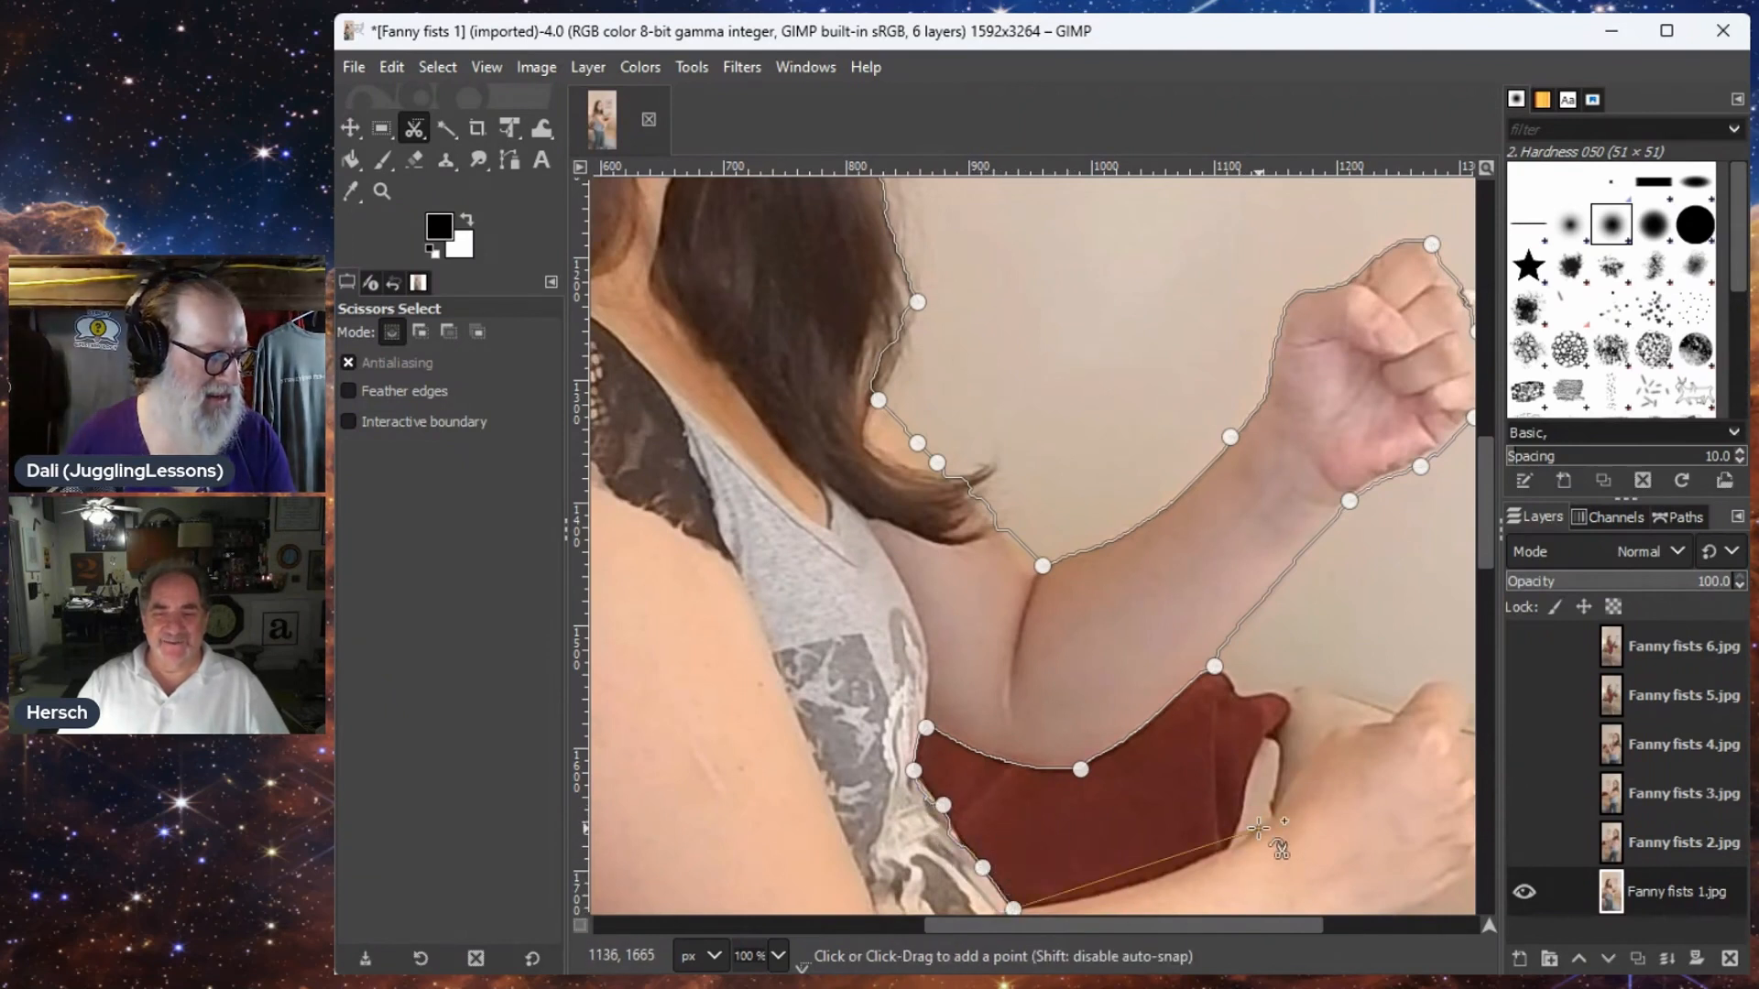
drag(1335, 747, 998, 658)
click(1089, 594)
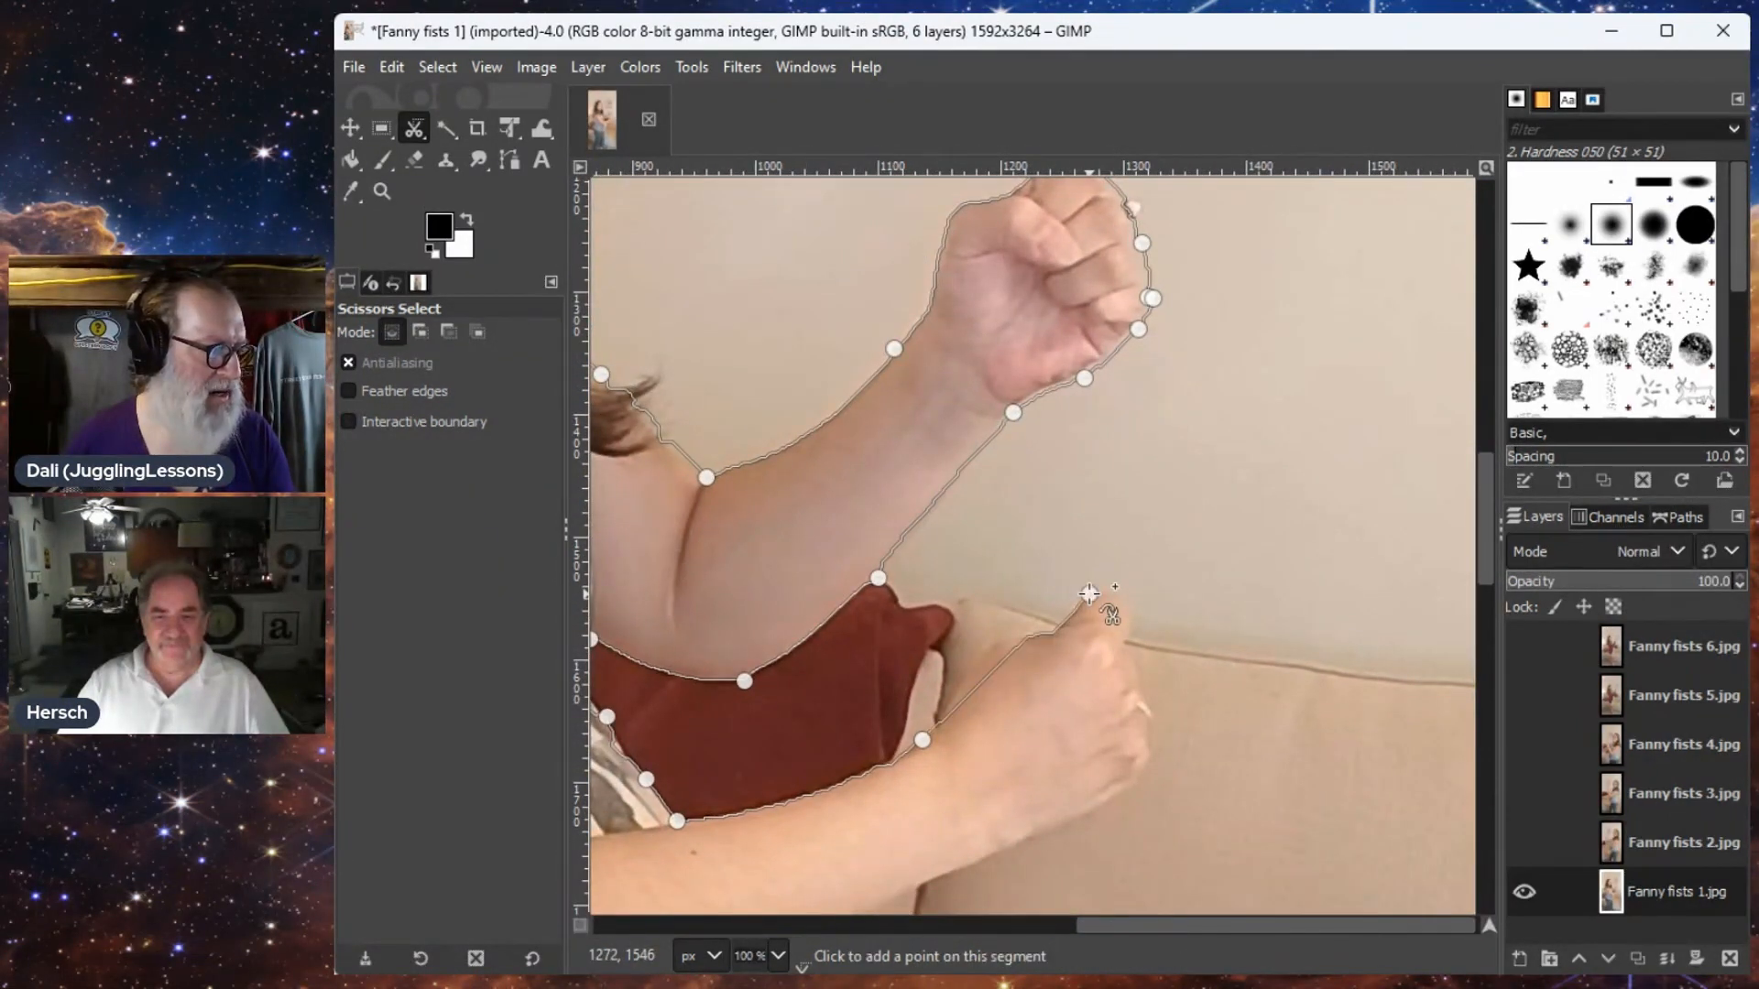
click(985, 651)
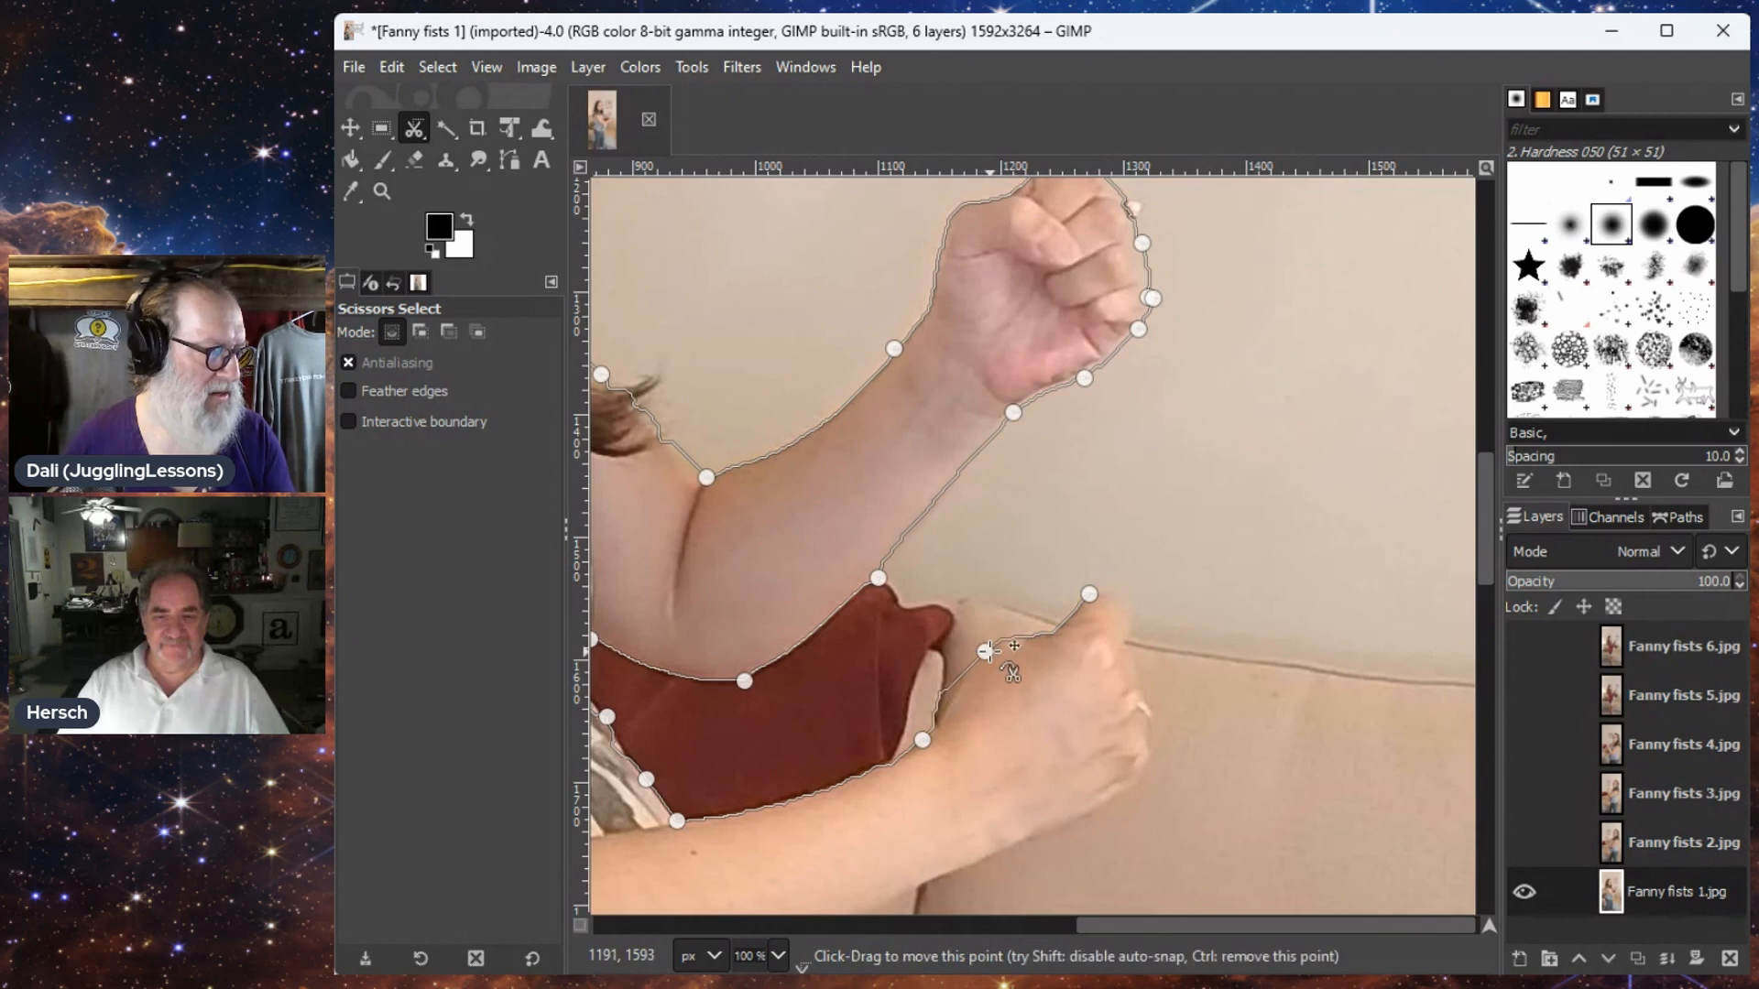
click(951, 698)
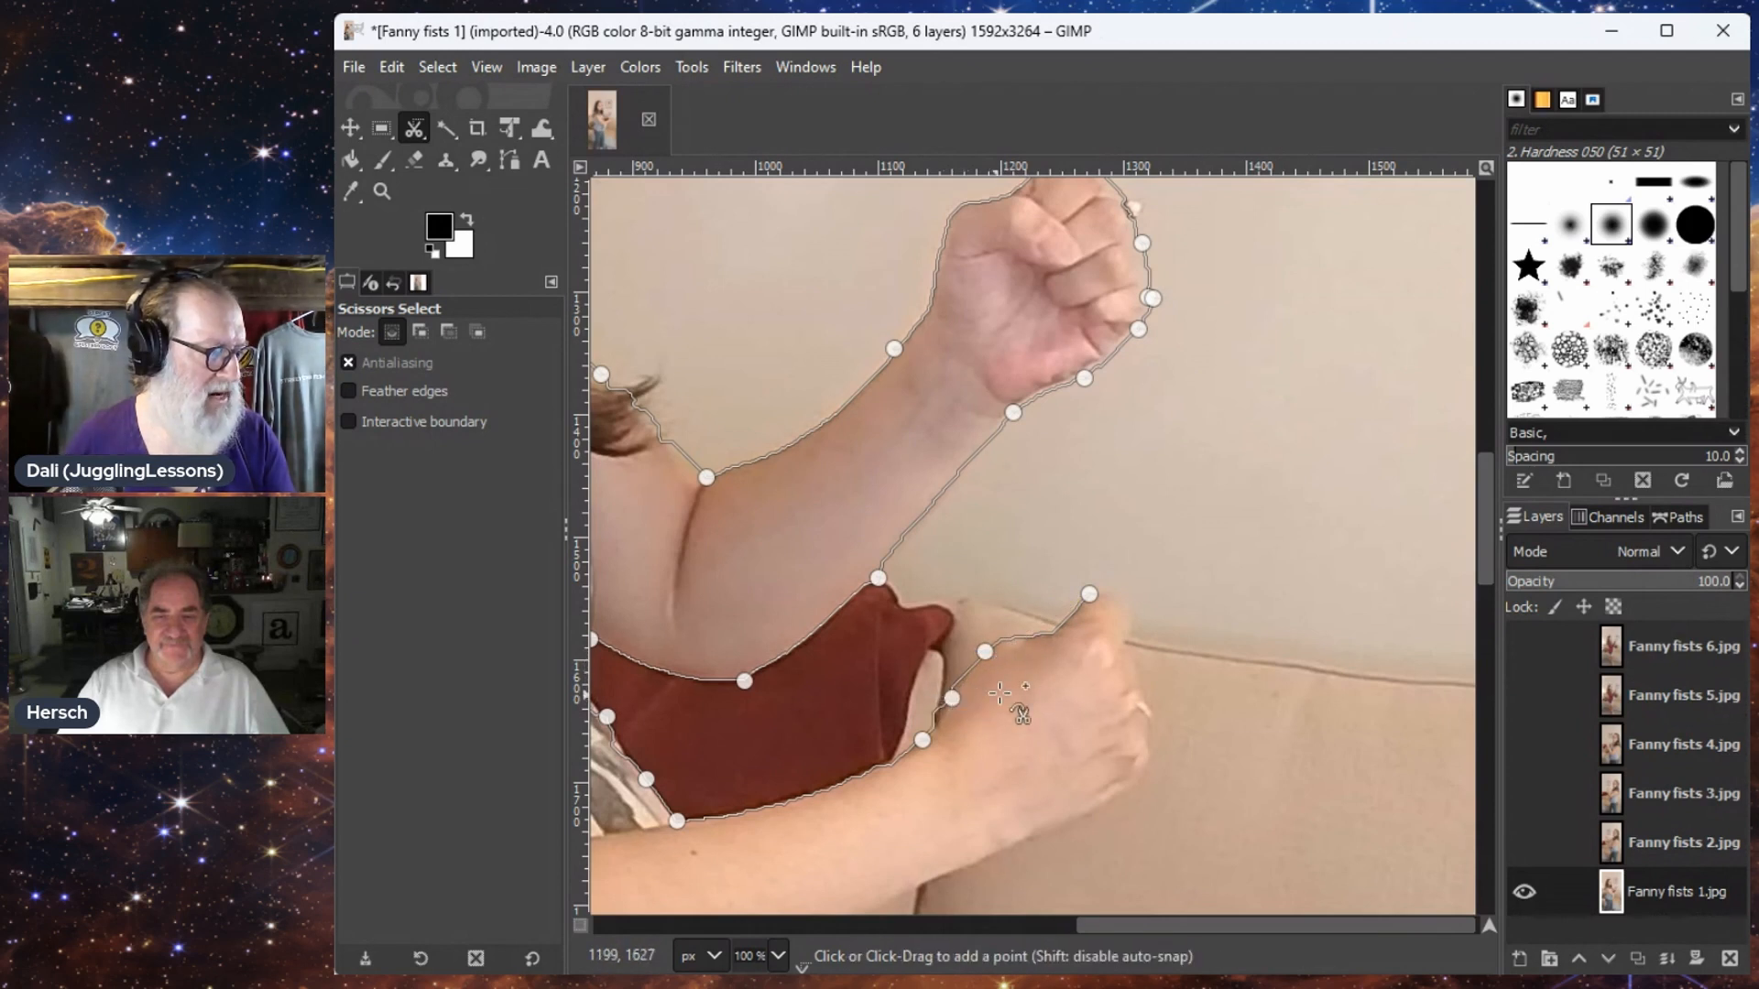
- Outline around the front of the lower fist and back along the forearm's underside to where it meets the shirt
click(1155, 764)
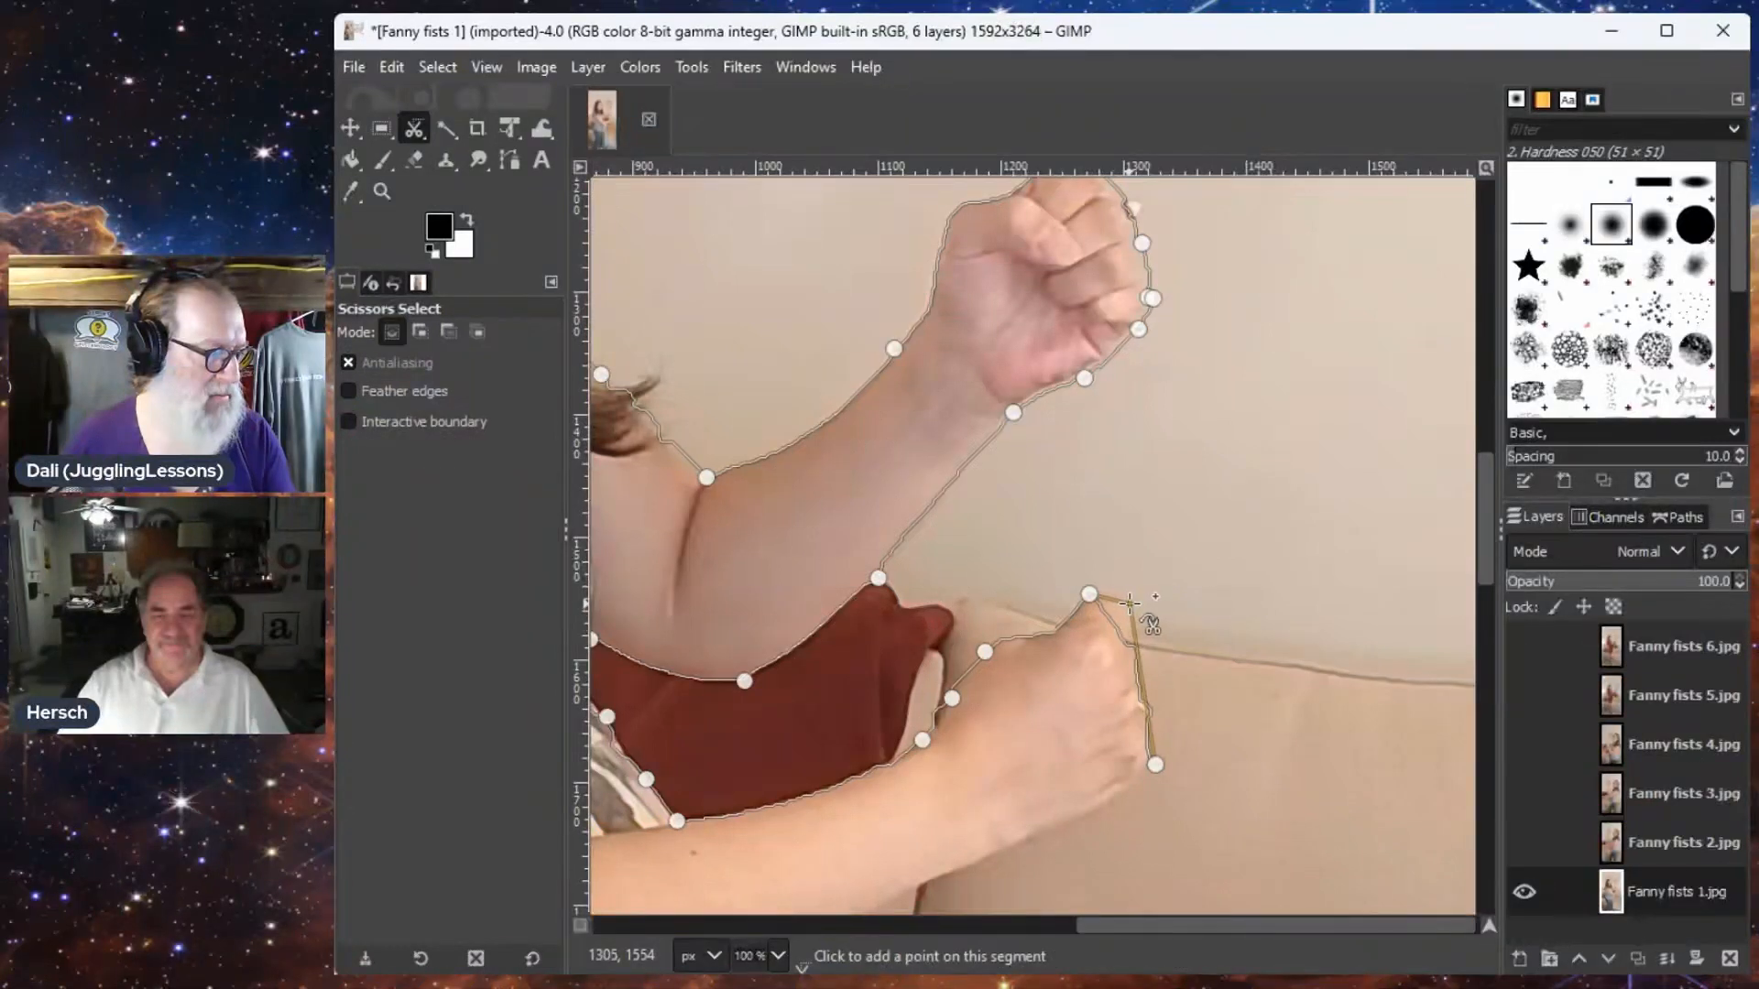
click(1129, 601)
click(939, 876)
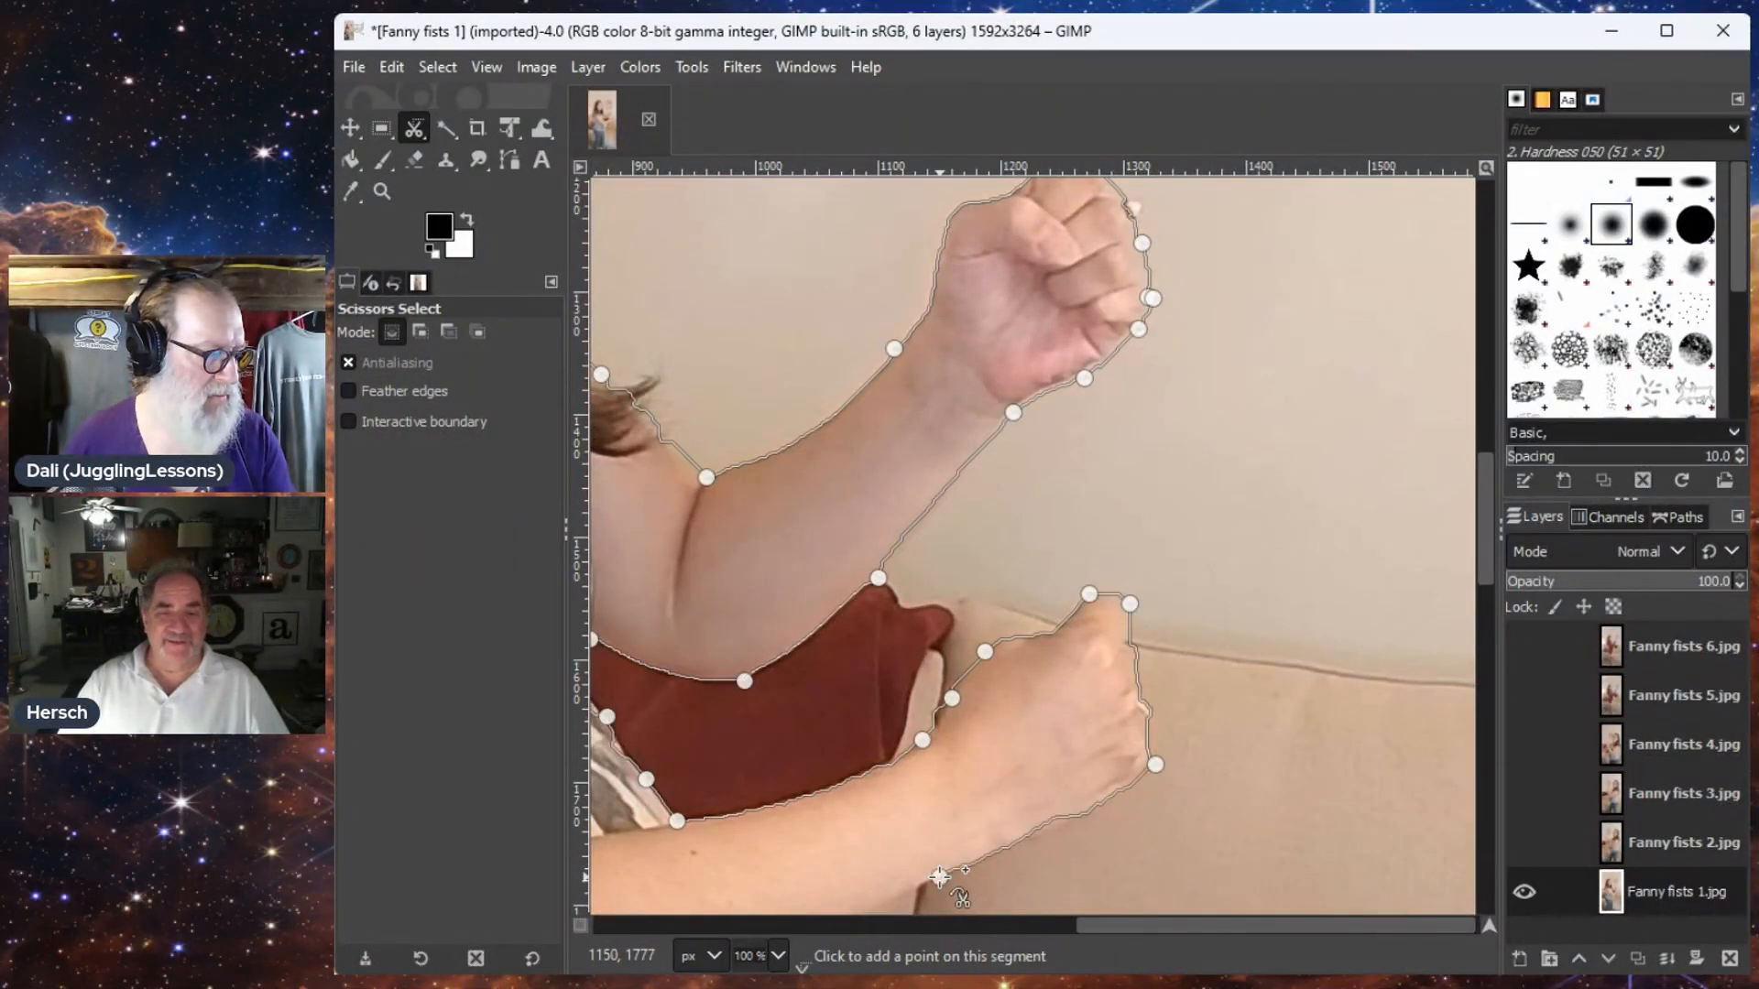
drag(988, 832, 1395, 378)
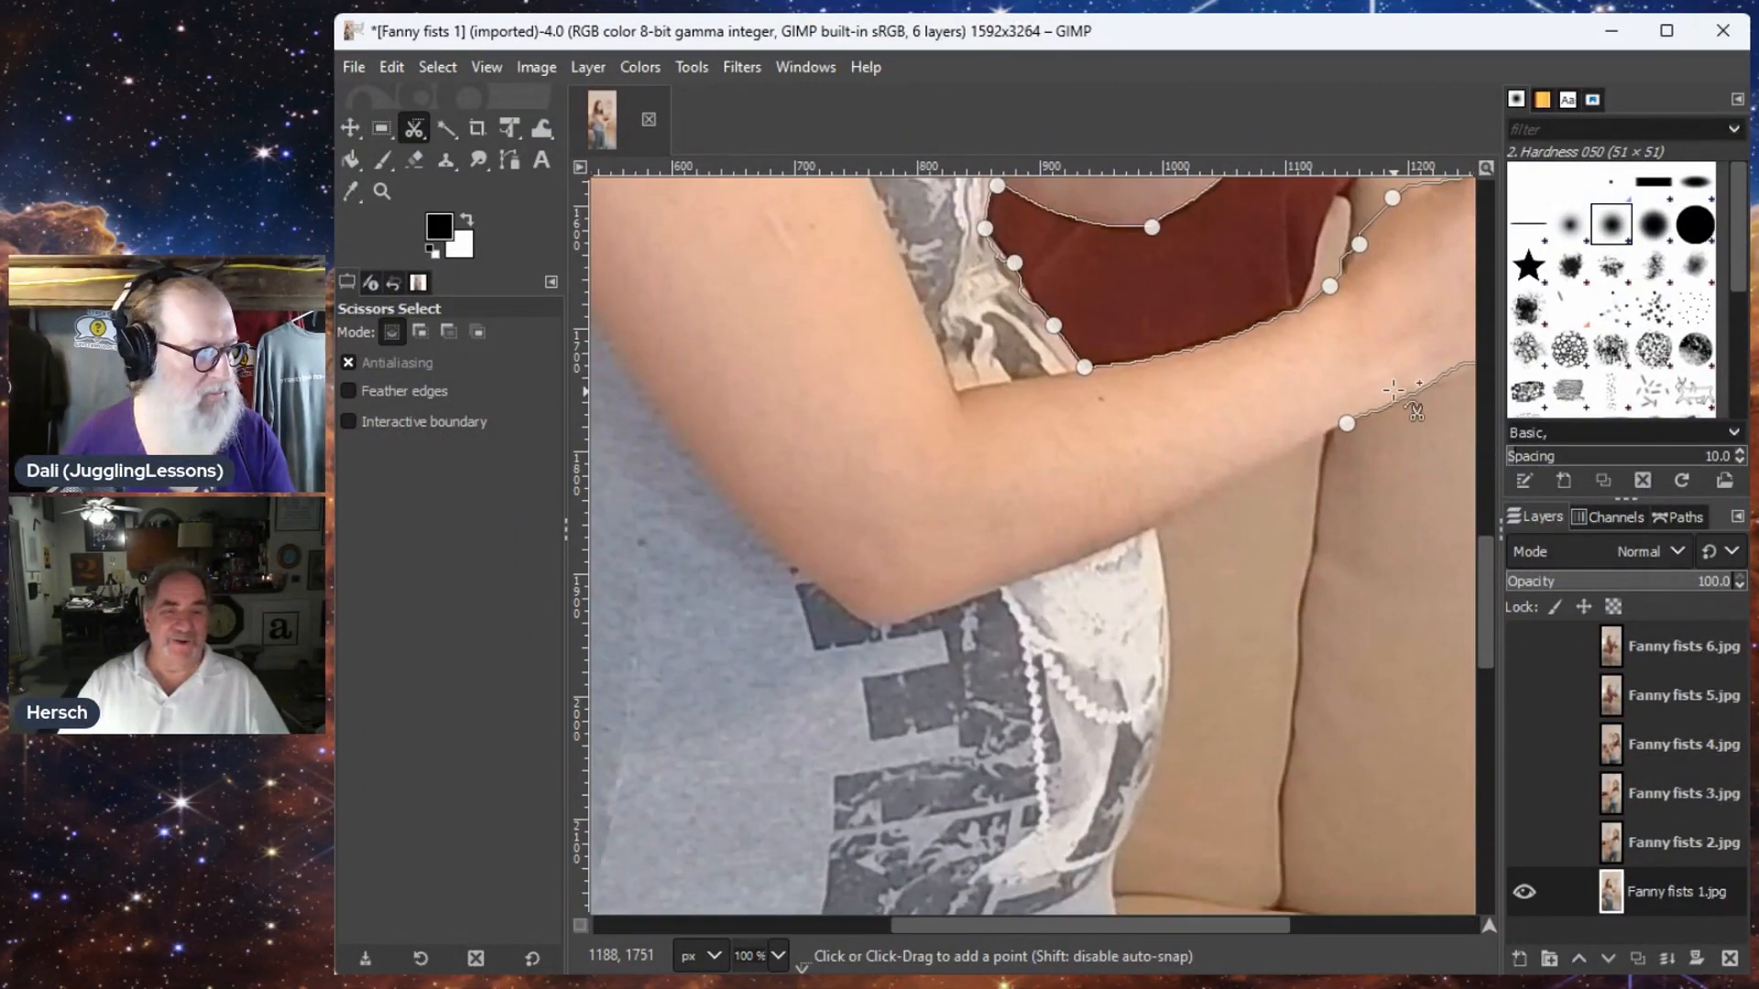
click(1161, 529)
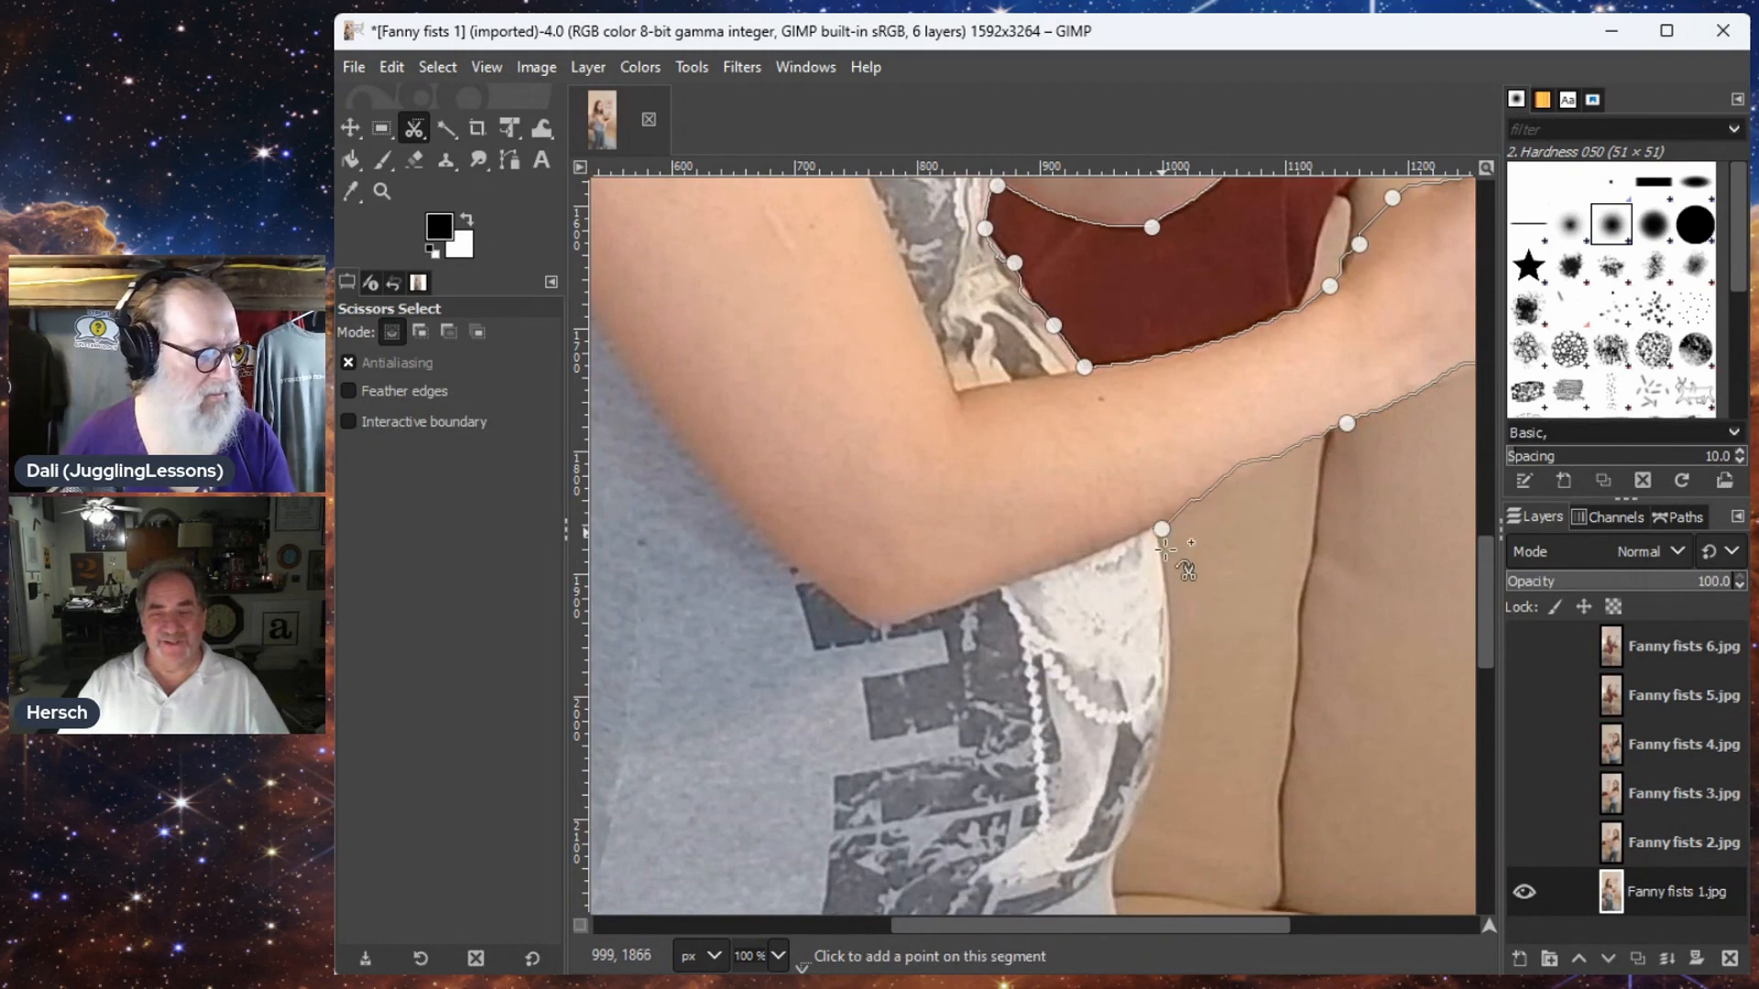
- Add a point under the lower forearm and trace the shirt's front edge down beside the sofa, tightening it with two points
click(1250, 480)
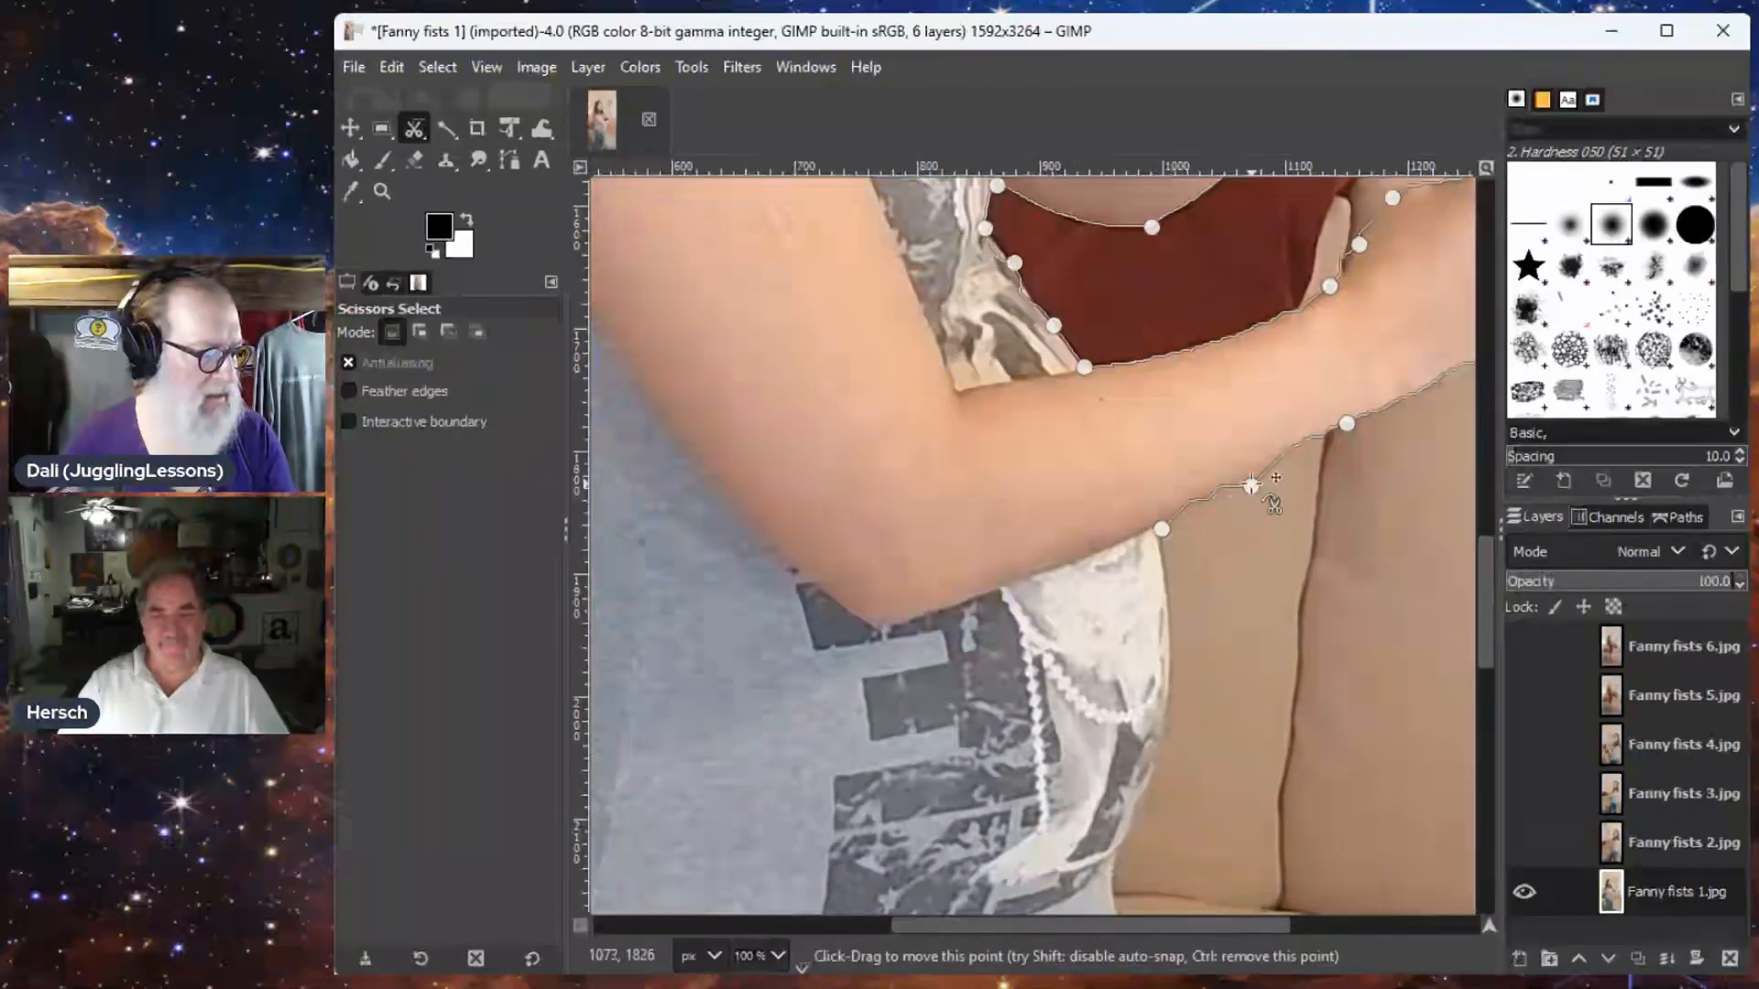
click(1145, 804)
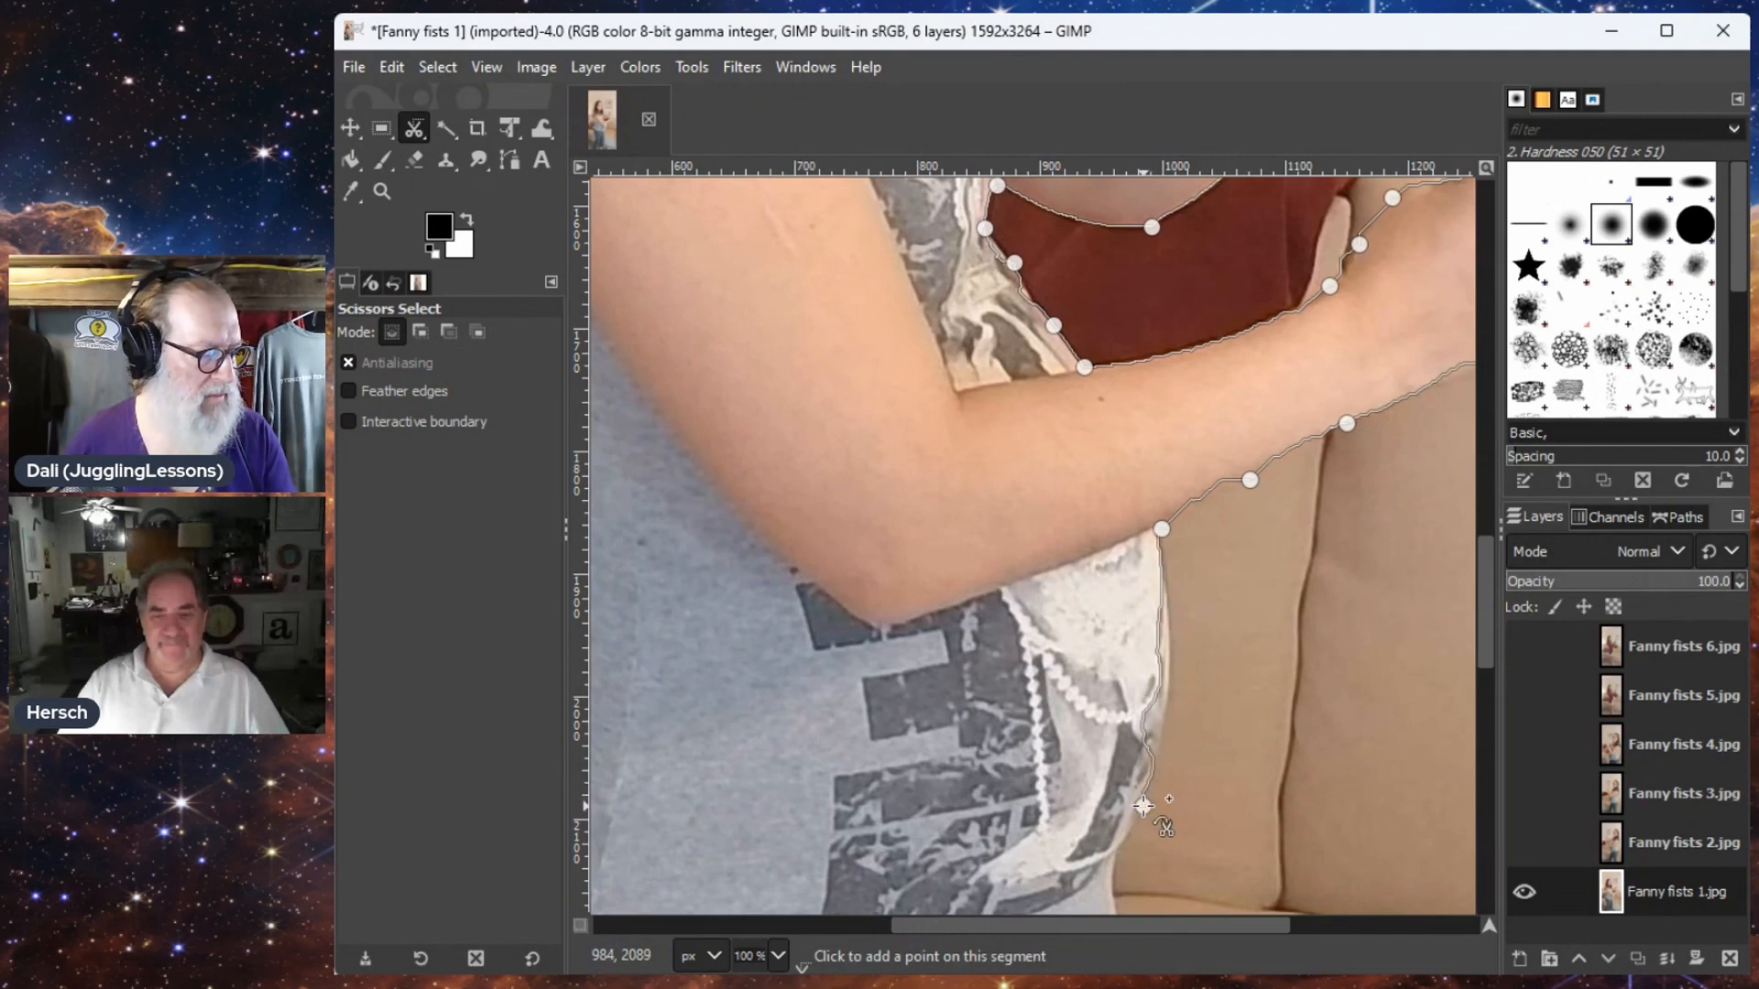
click(1169, 681)
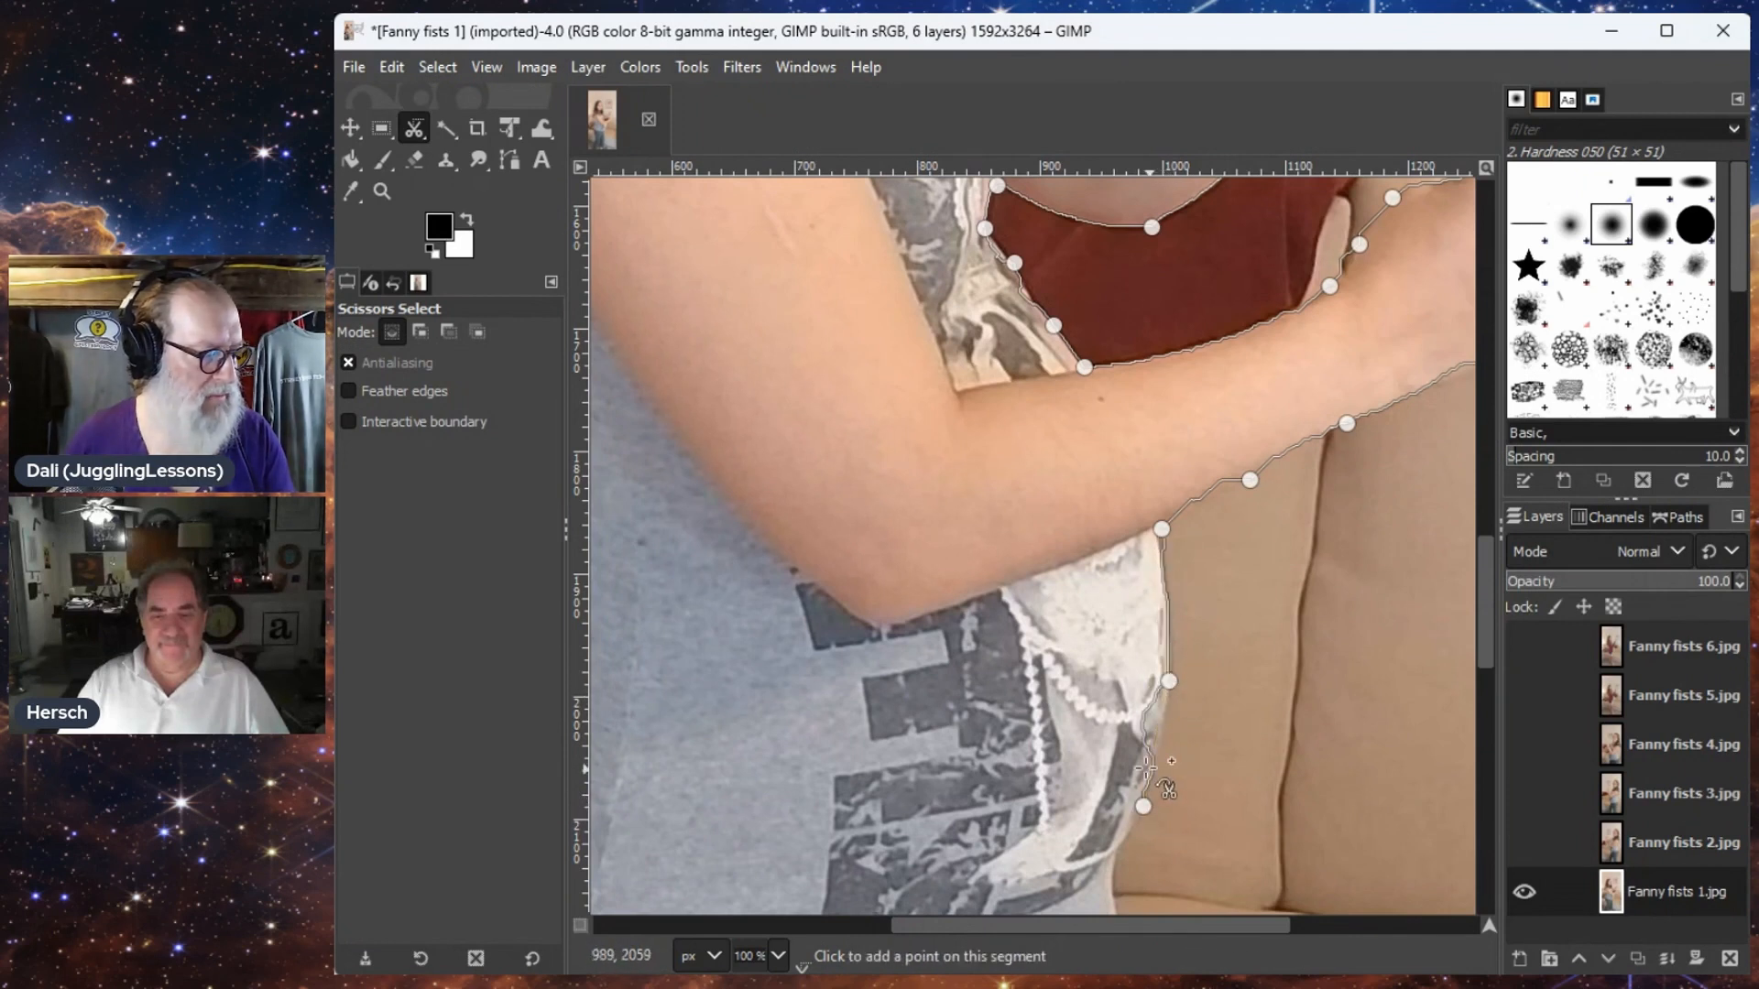
click(1162, 740)
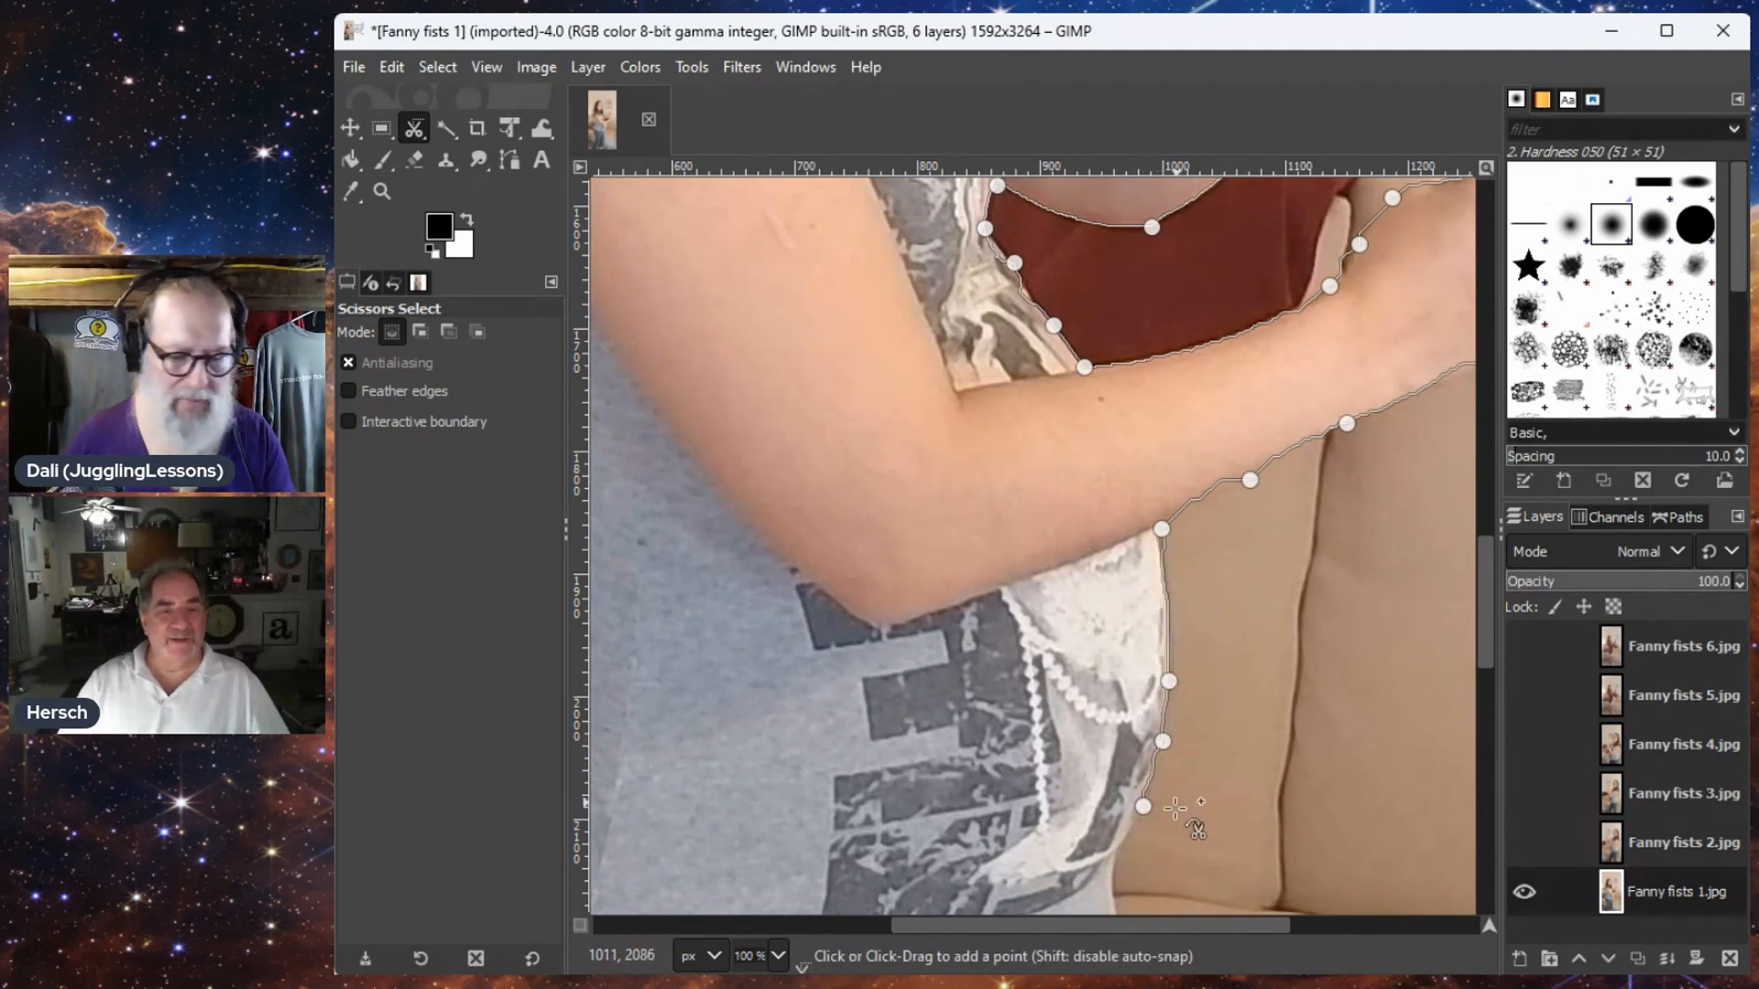
- Continue the outline around the shirt's lower front and hem, and down the front trouser leg to the lower calf
scroll(1181, 641, down, 5)
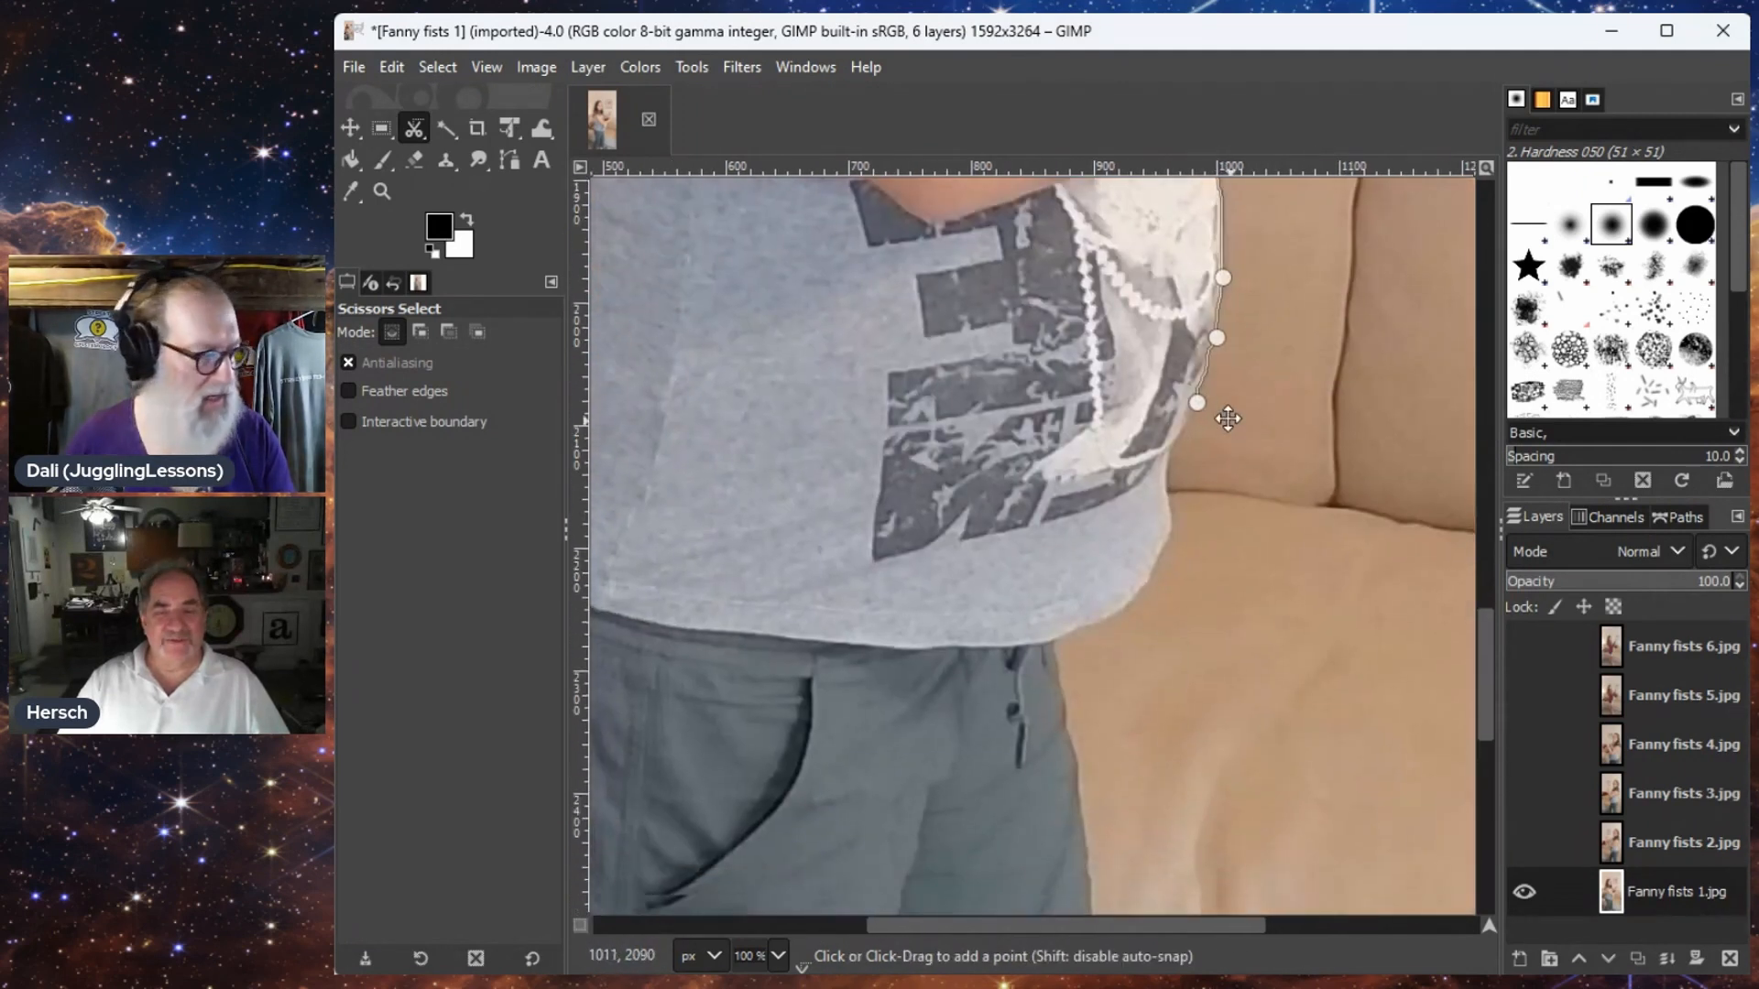
click(1070, 740)
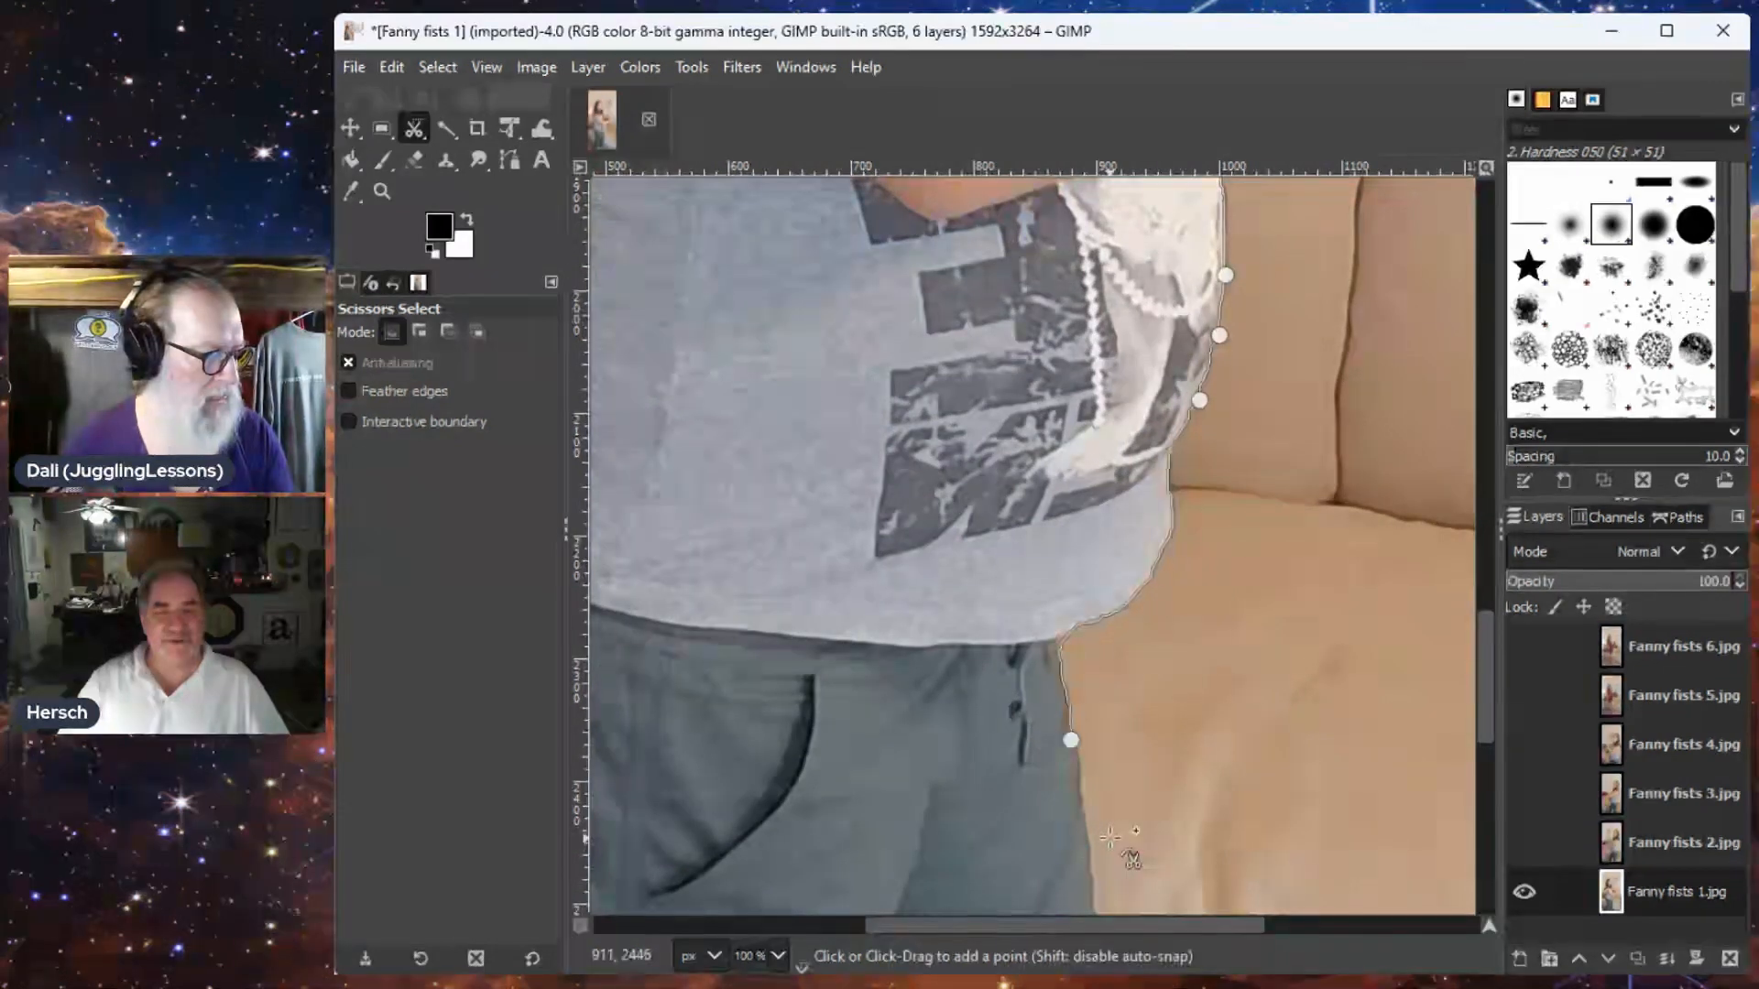
scroll(1112, 828, down, 5)
scroll(1113, 829, left, 2)
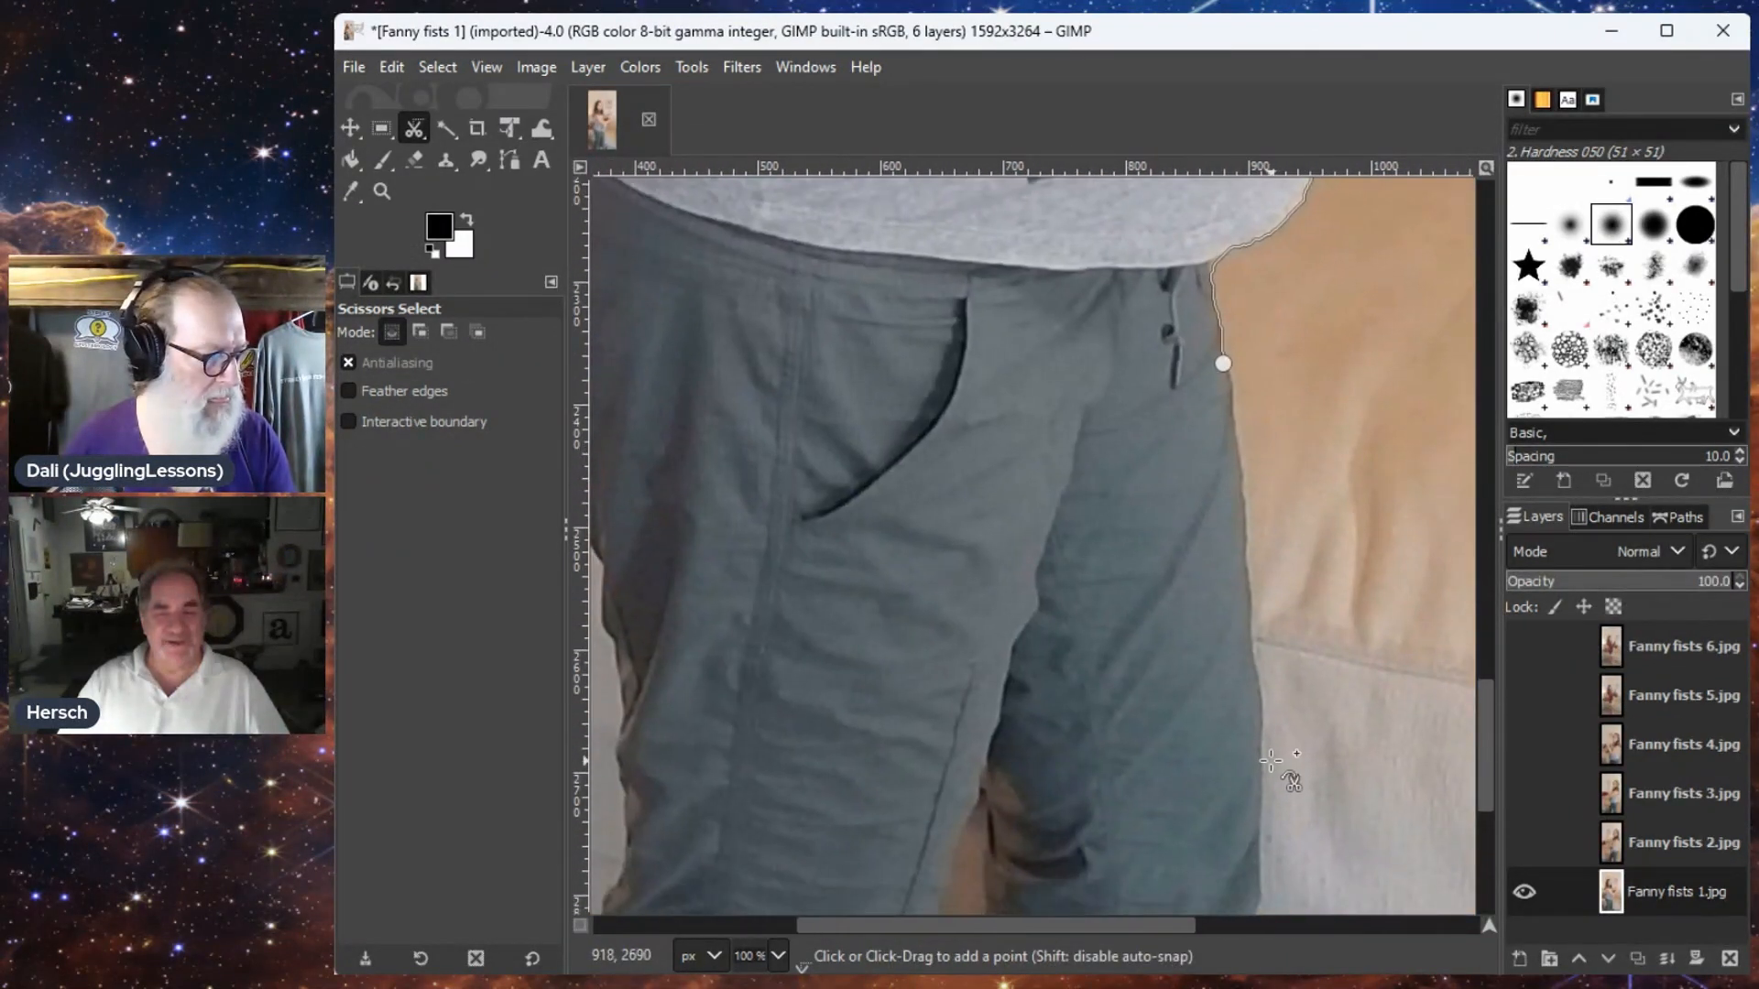
click(1262, 767)
scroll(1273, 762, down, 5)
scroll(1273, 762, right, 1)
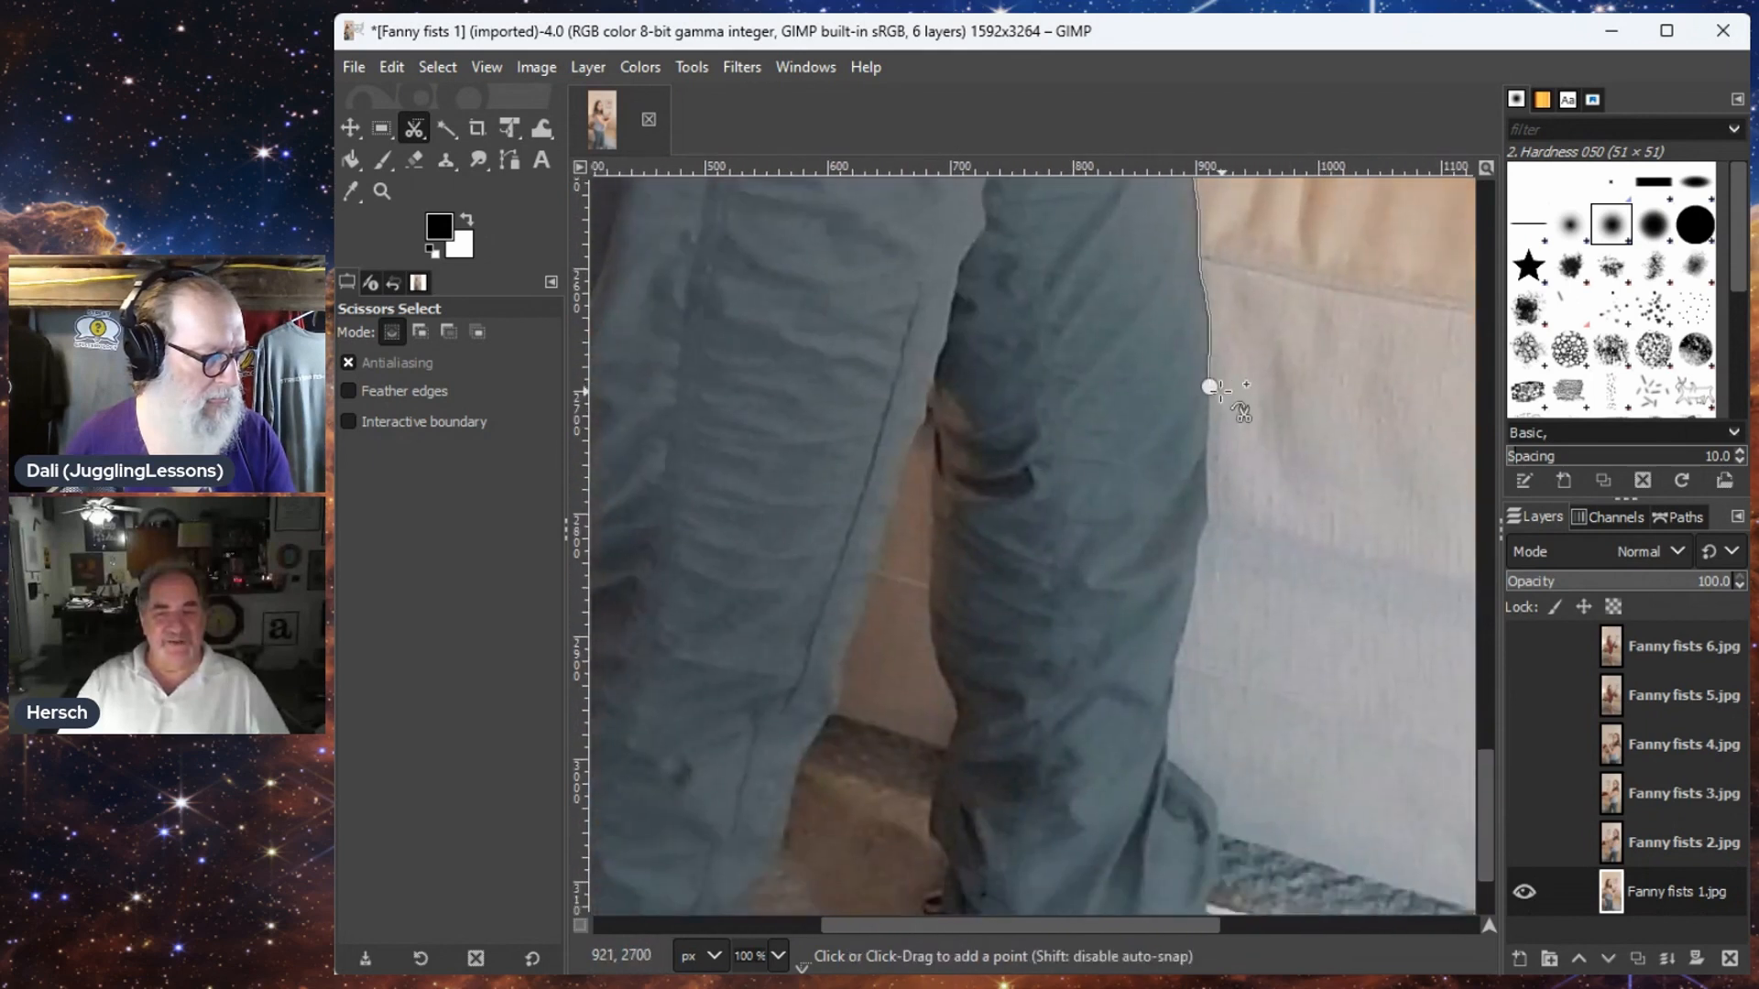
click(1173, 713)
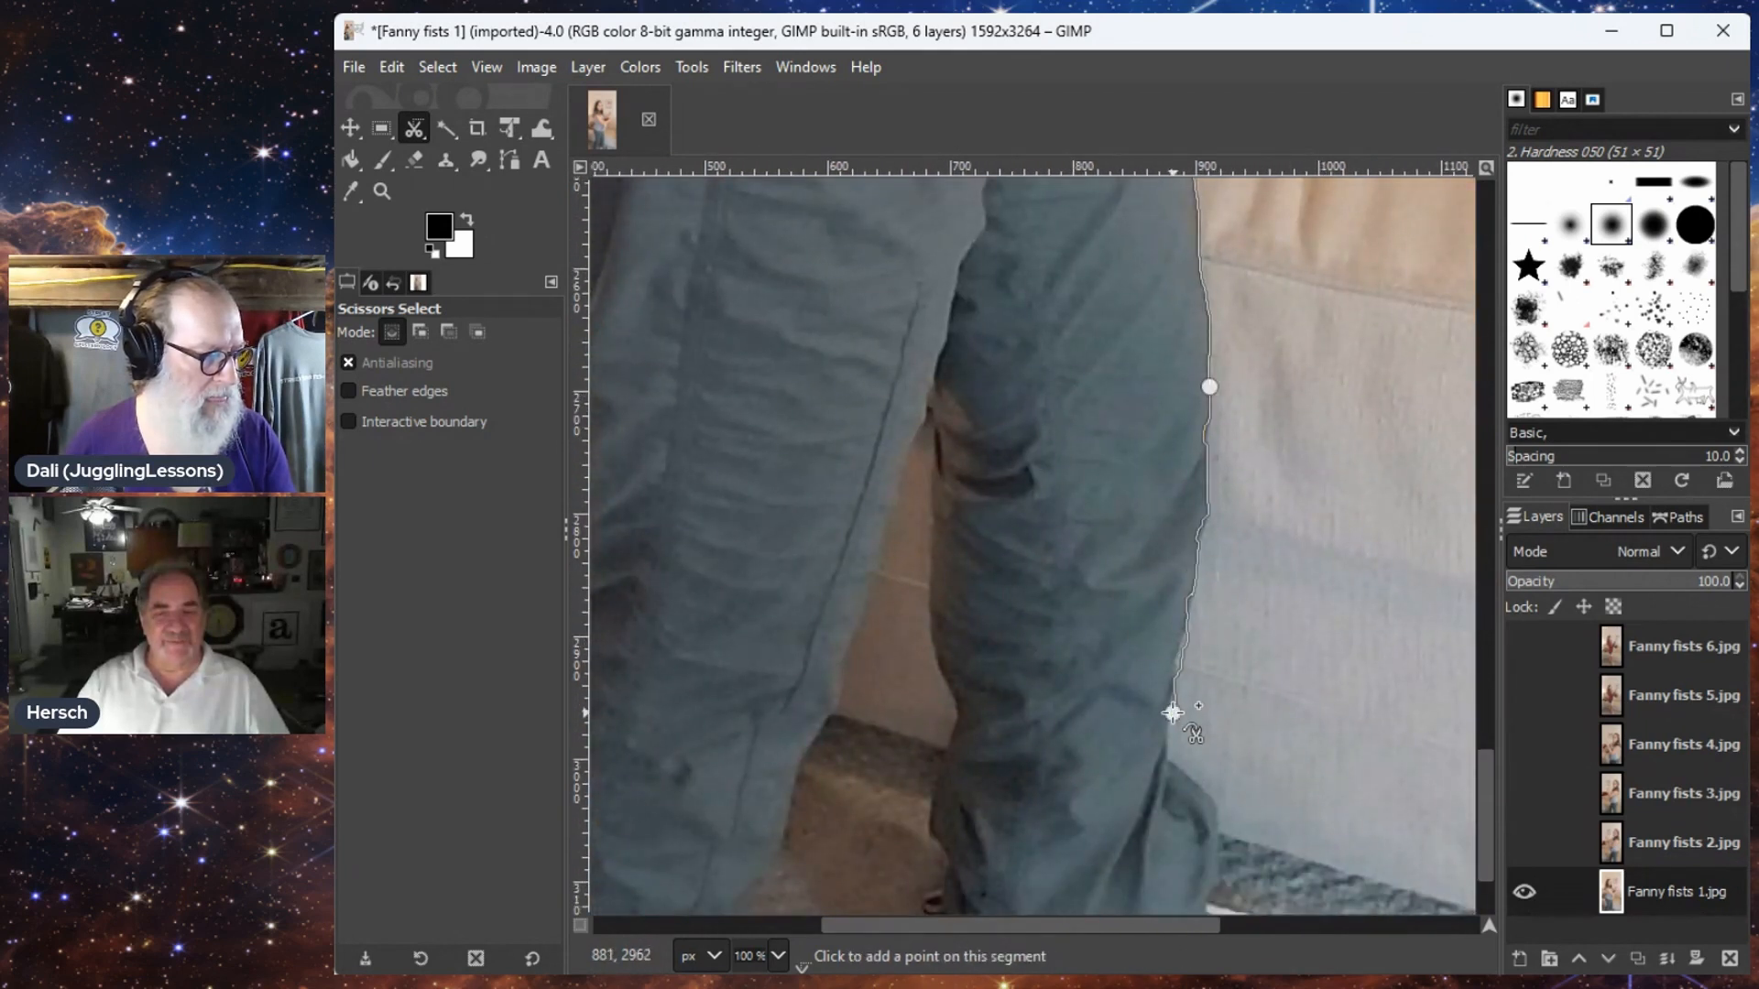
- Run the outline across both lower legs and up the rear trouser edge to the thigh, adding a point to tighten it
drag(1189, 751, 1452, 540)
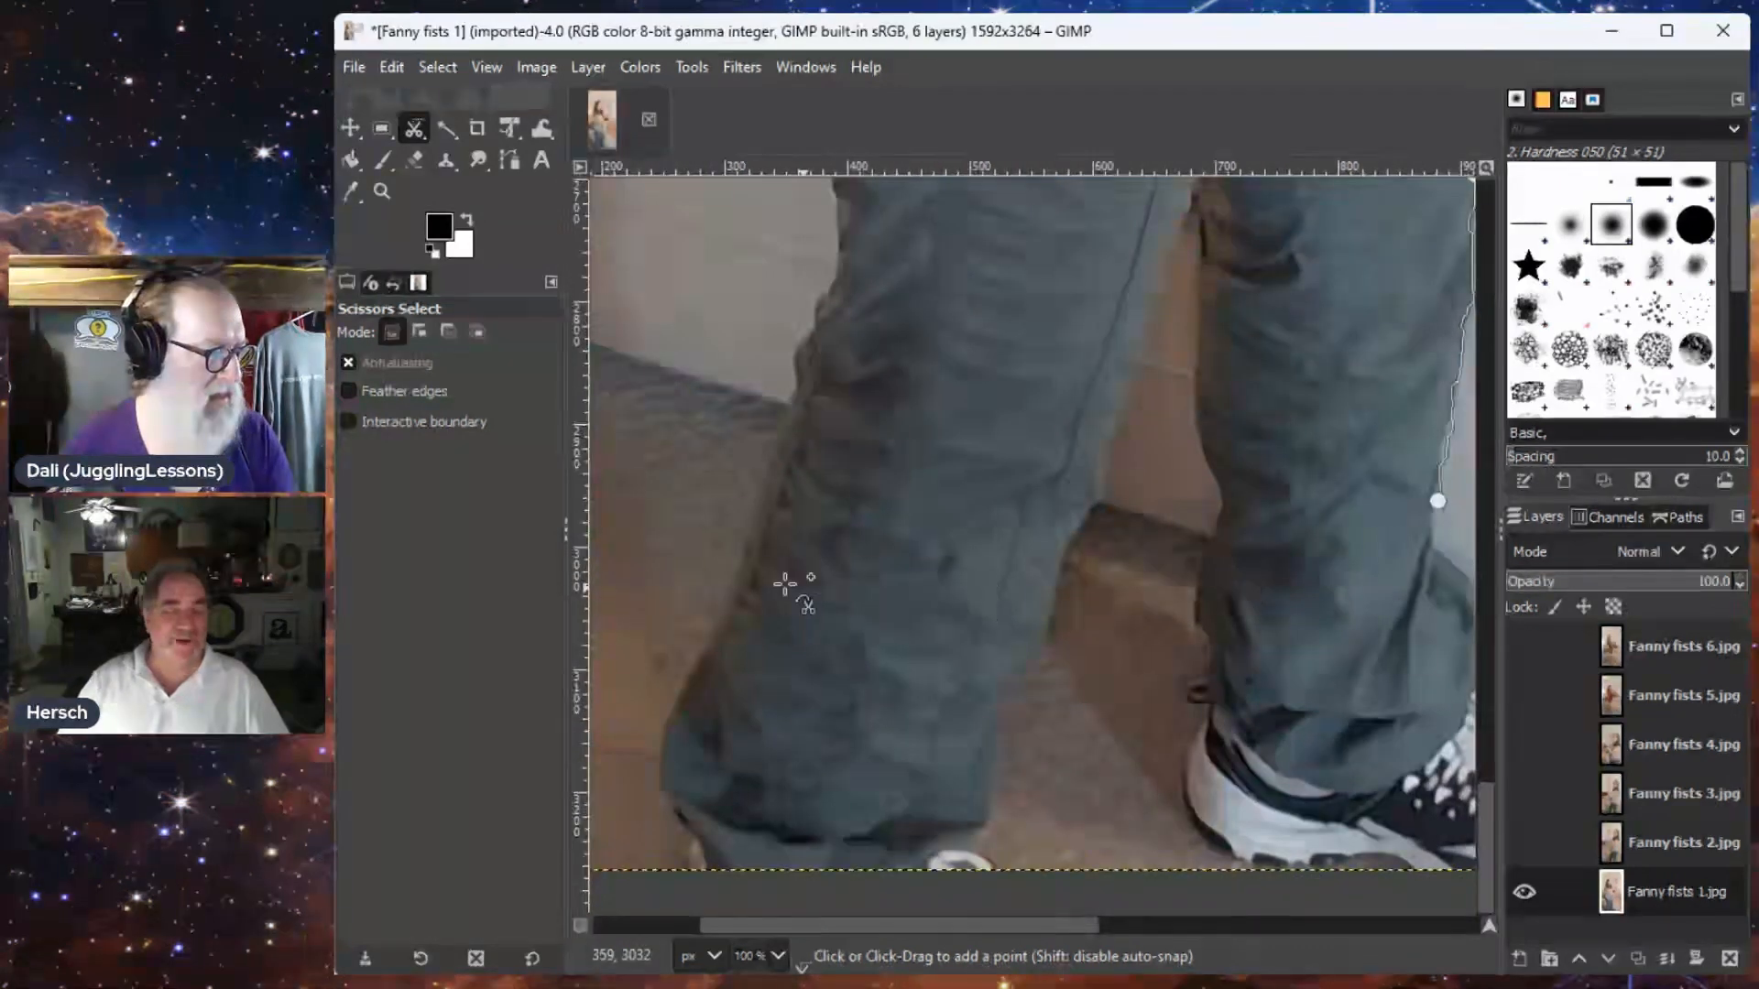
click(740, 546)
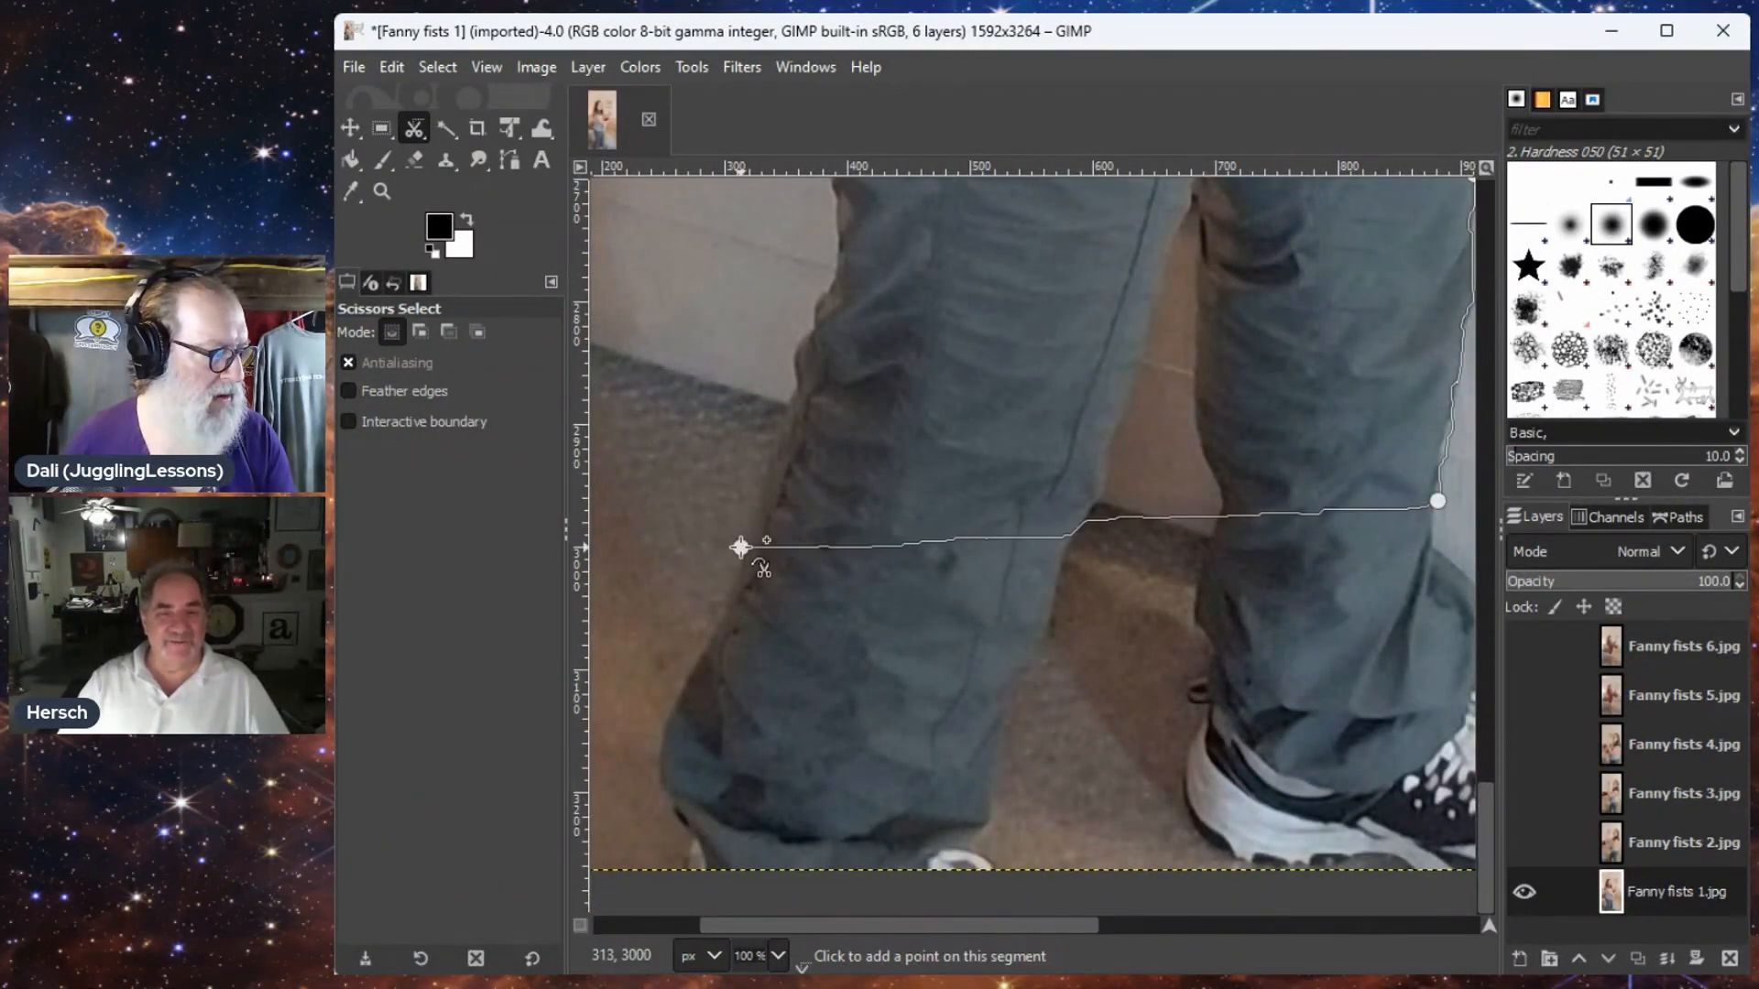
drag(818, 316, 808, 700)
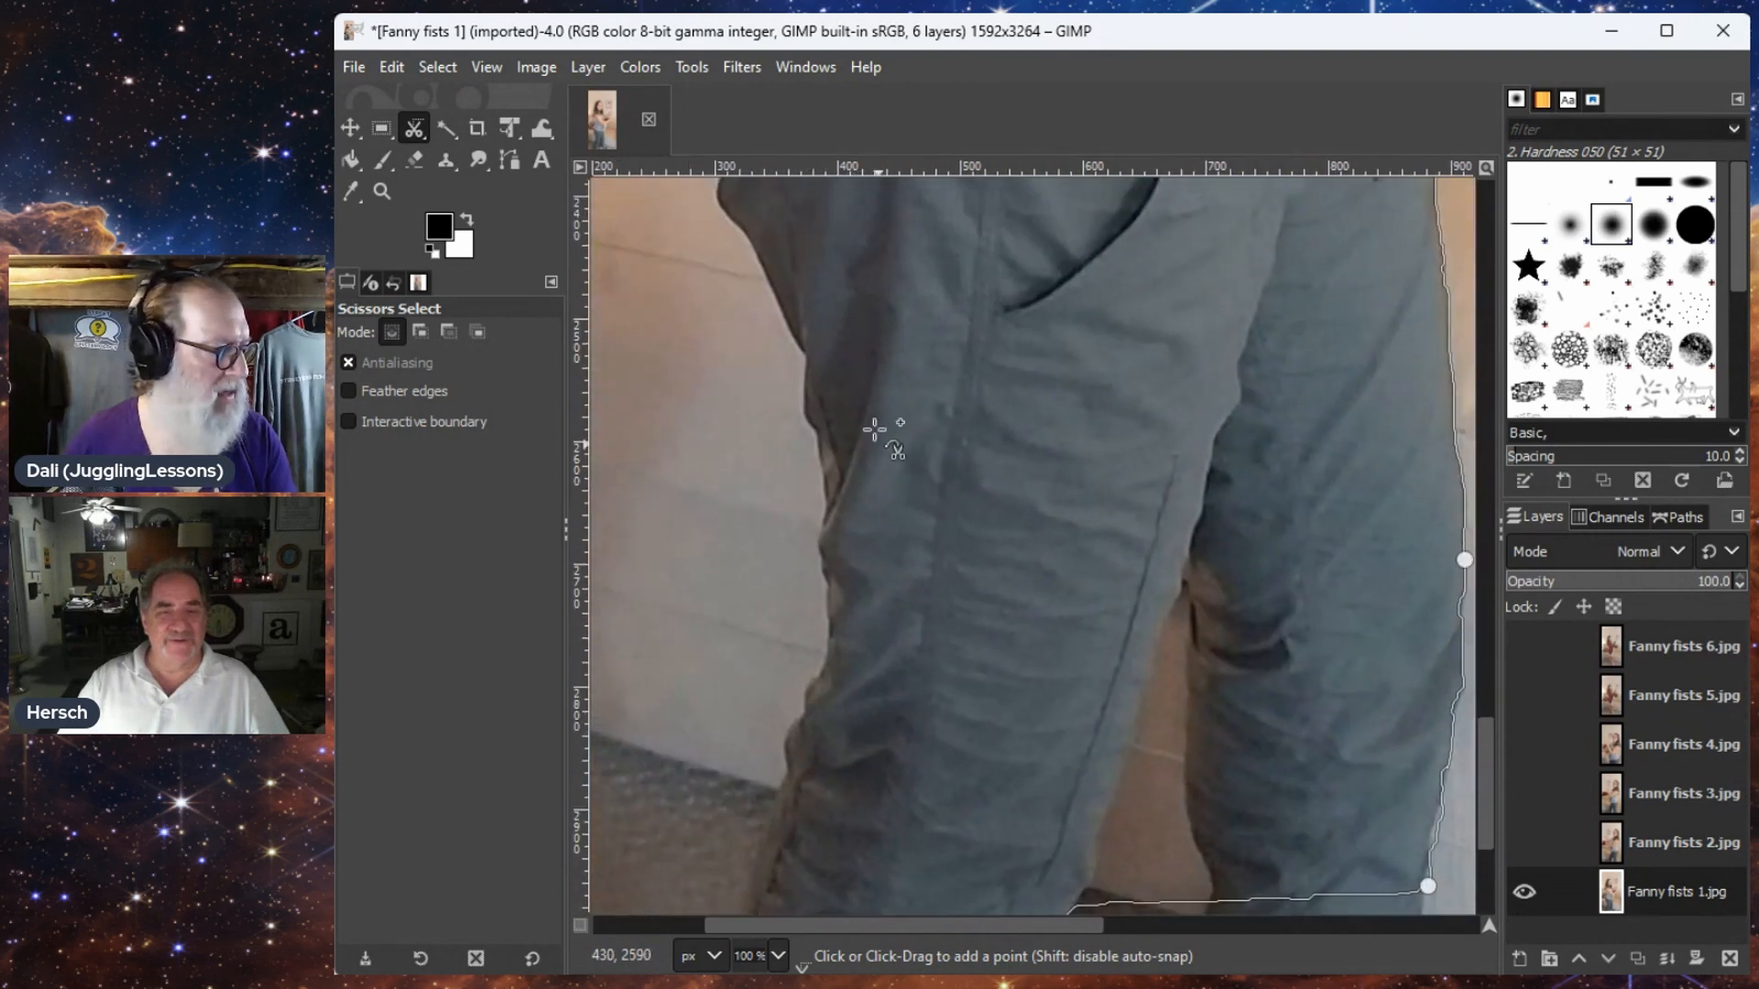
click(793, 342)
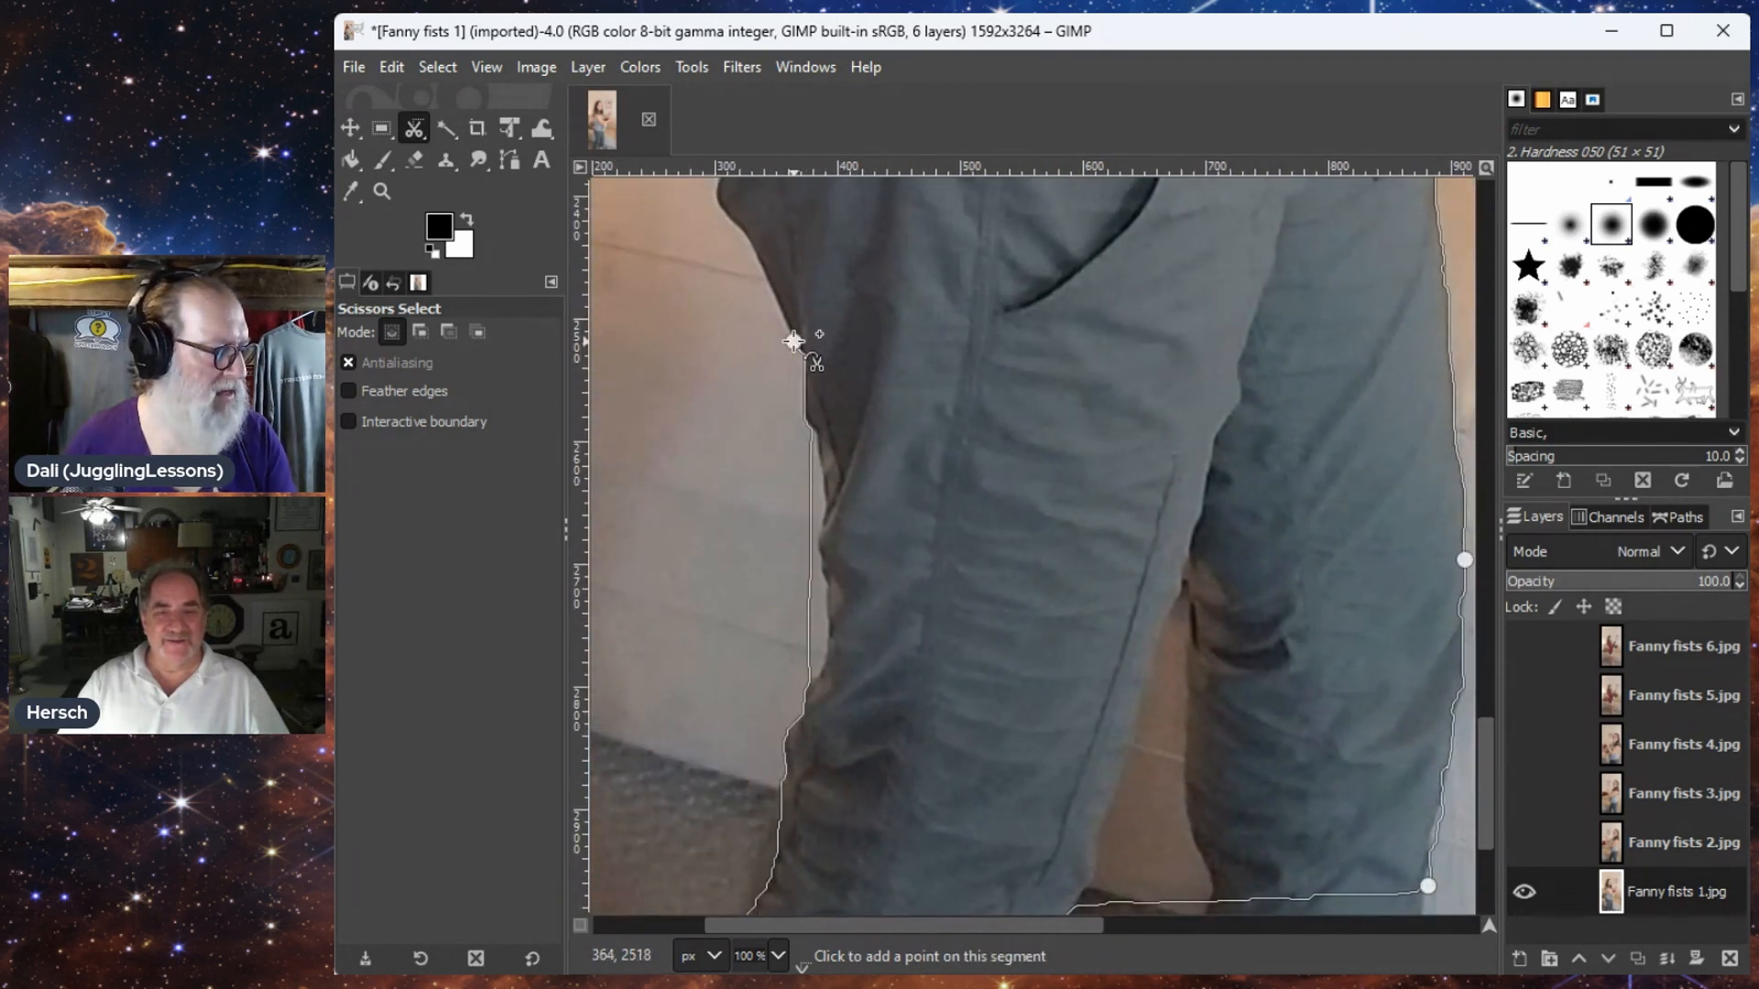
drag(809, 508, 824, 500)
- Close the outline at the starting point behind the hip and convert it to a selection
drag(739, 370, 1034, 882)
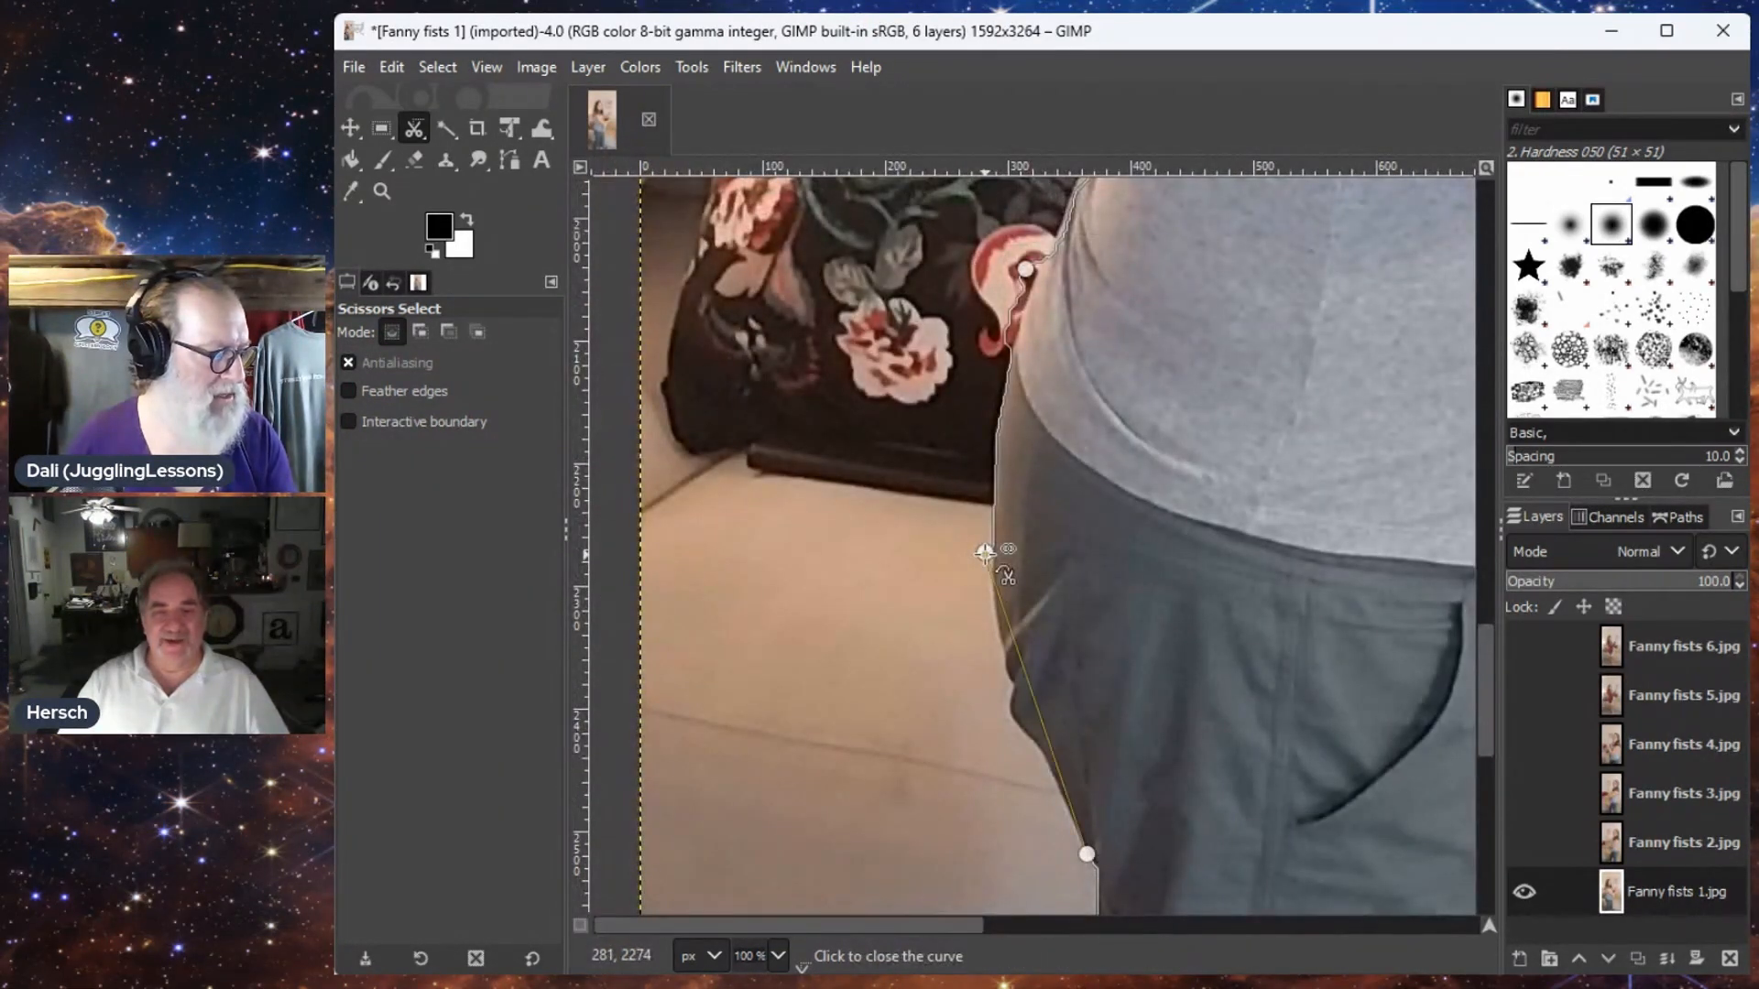
click(983, 553)
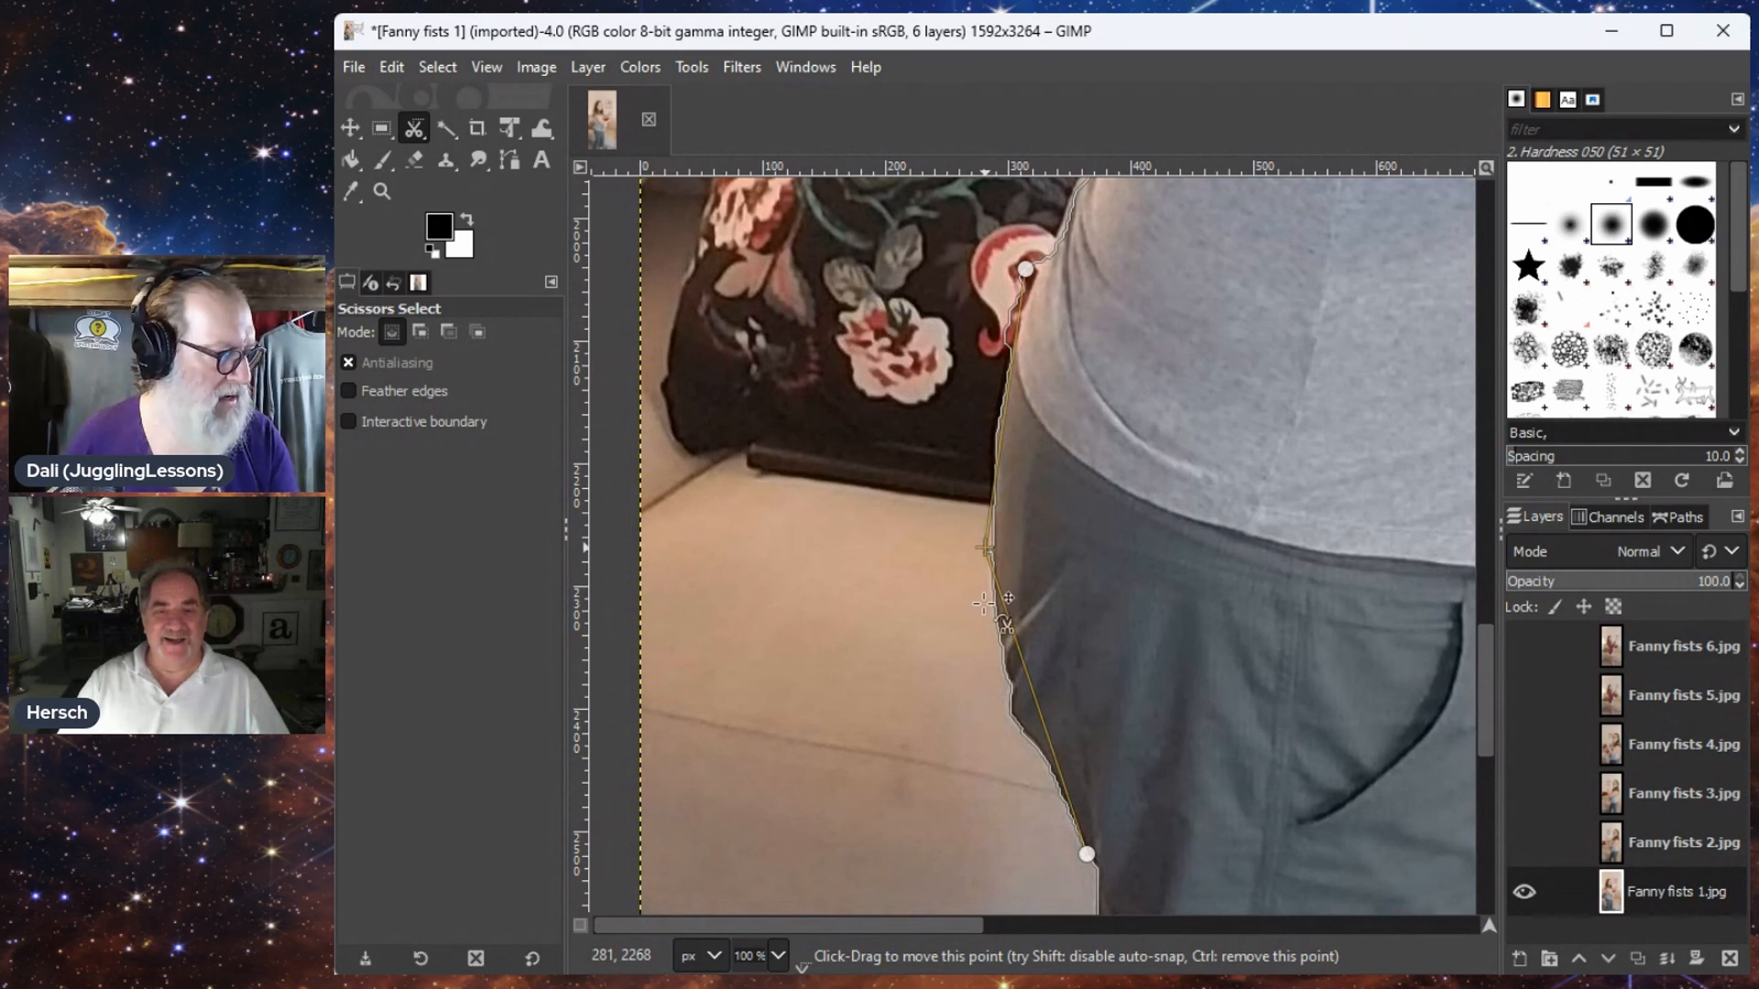
drag(984, 552, 983, 547)
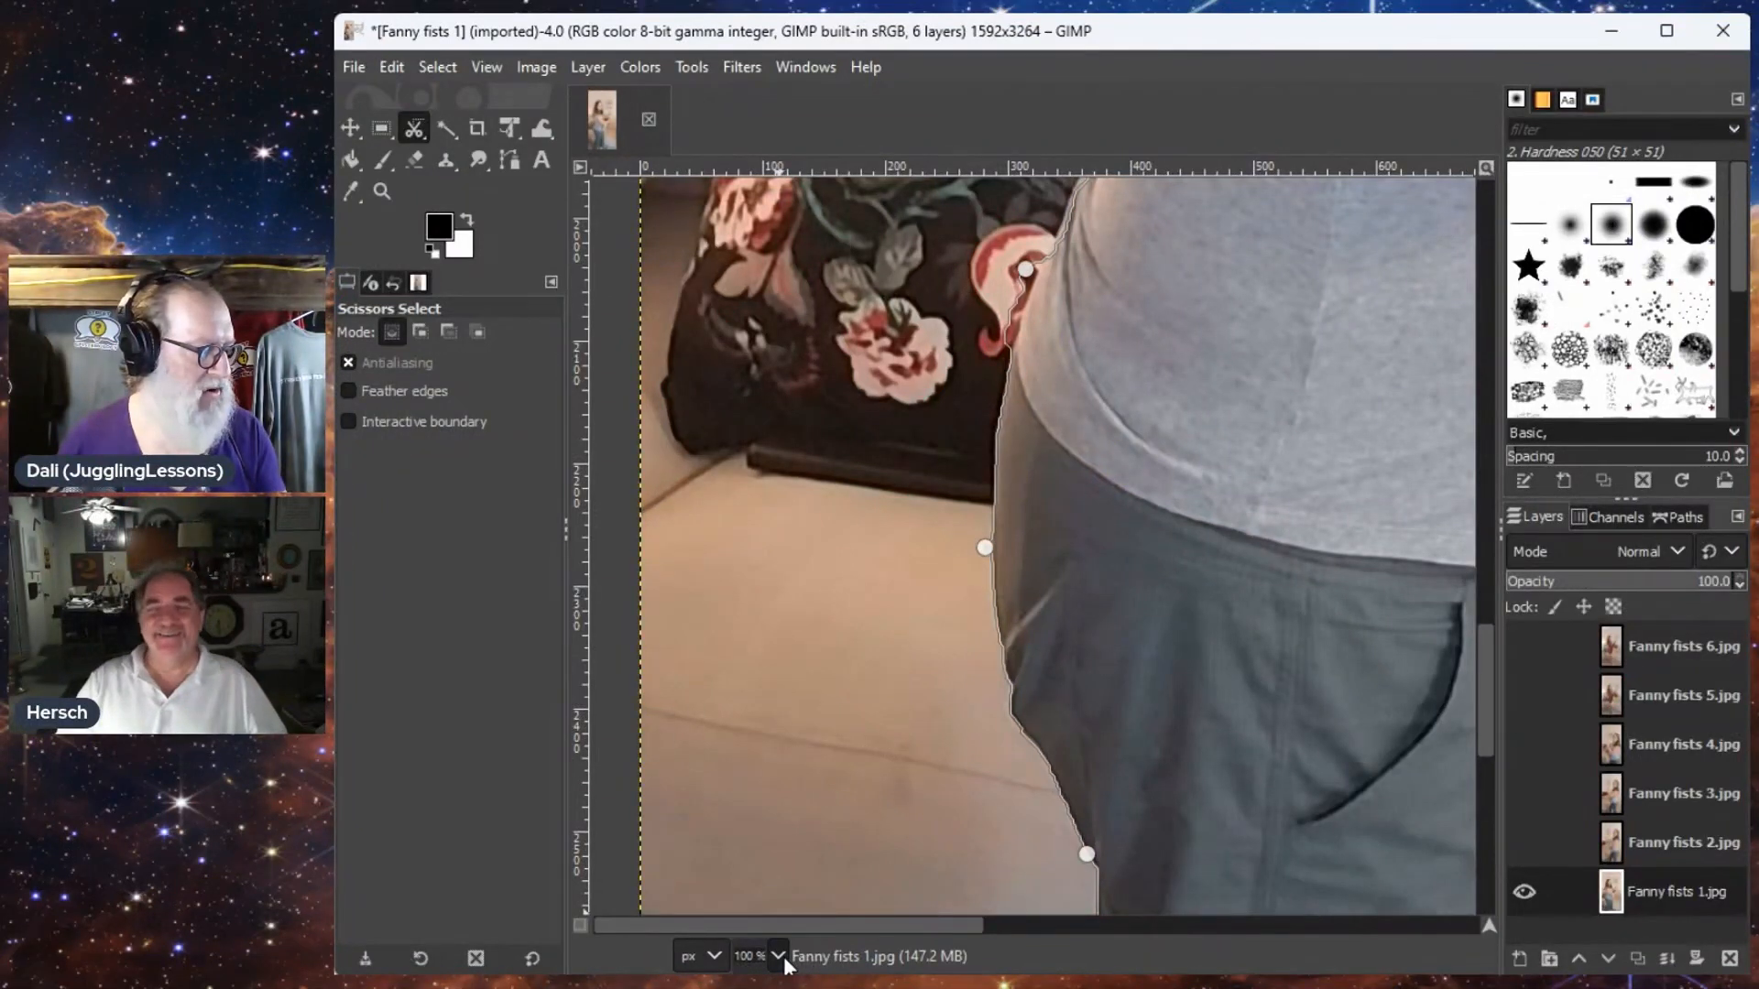
key(ctrl+shift+j)
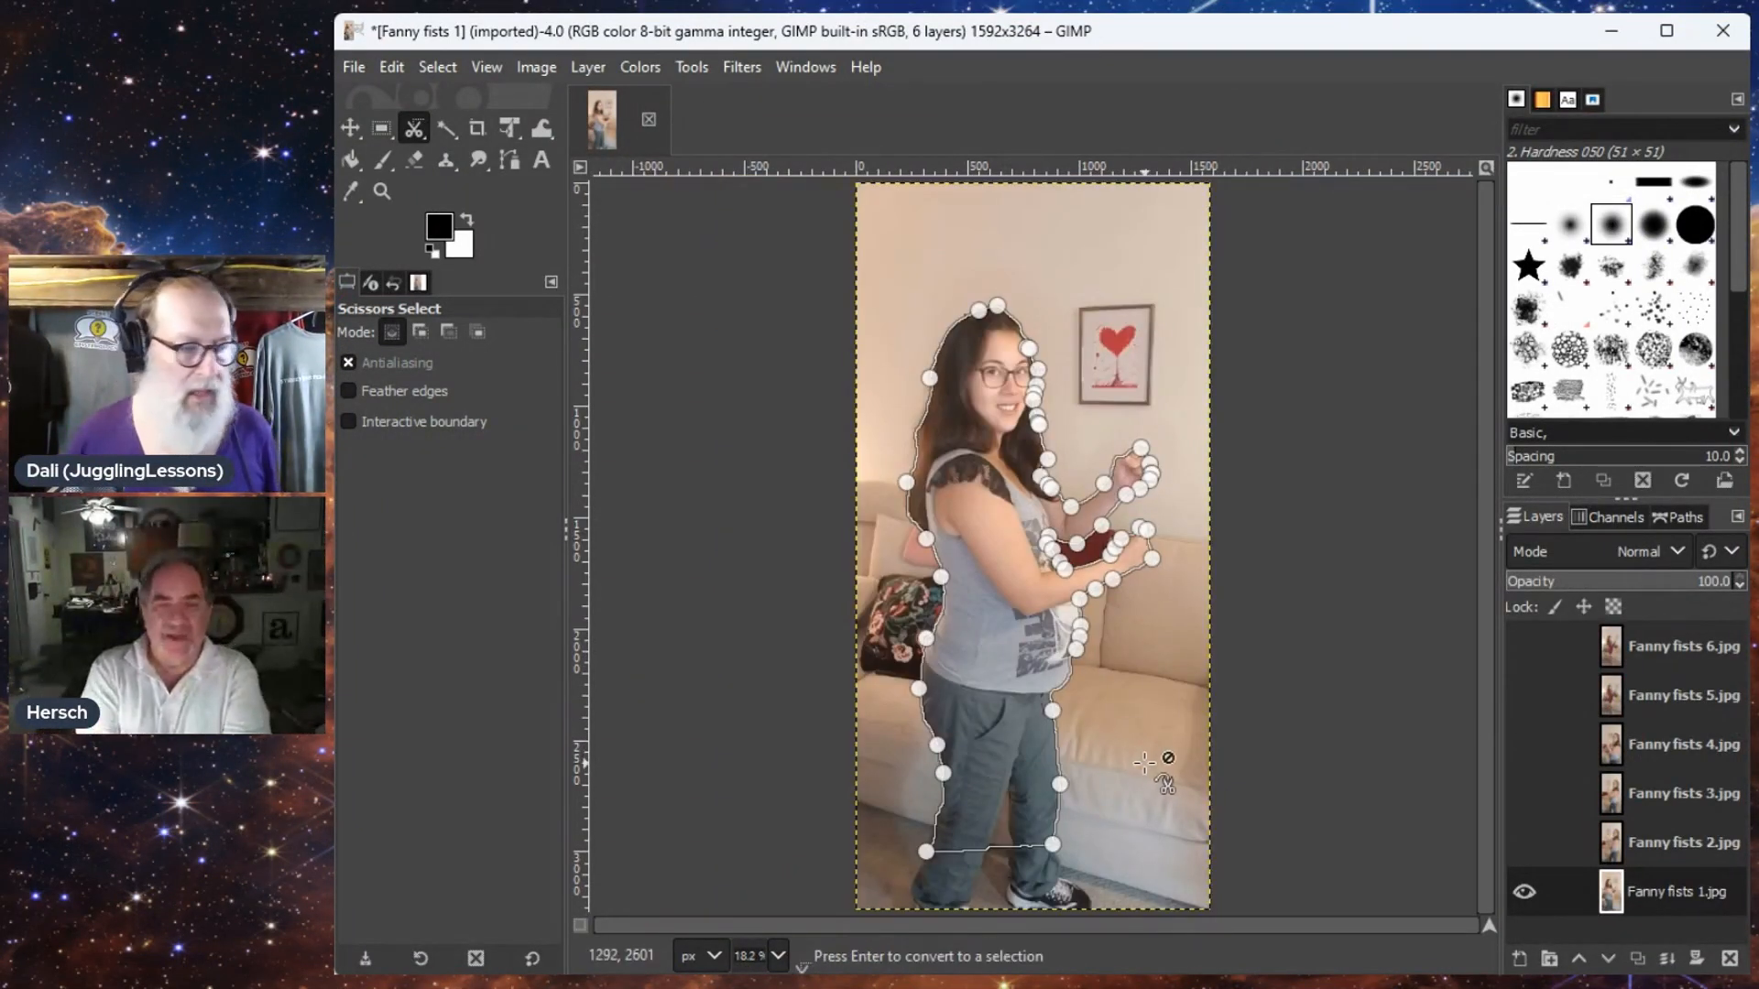
key(Return)
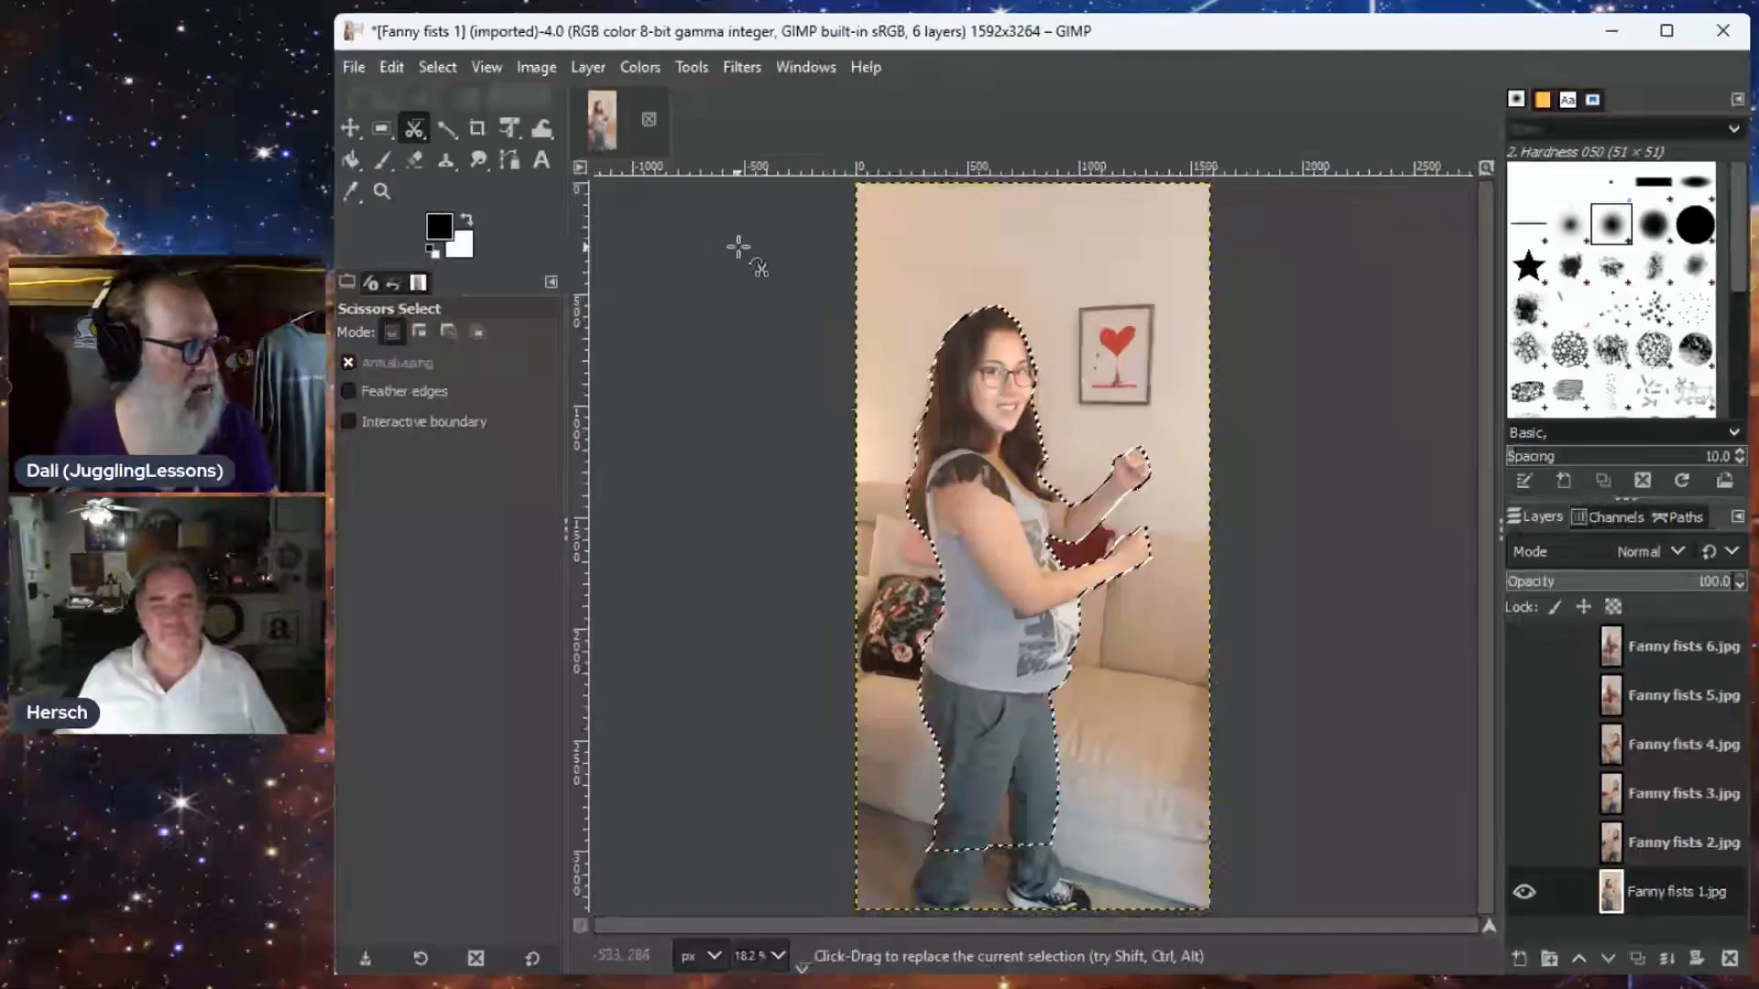
- Invert the selection and delete the background around the woman on the Fanny fists 1.jpg layer, leaving nothing selected
click(438, 67)
click(478, 163)
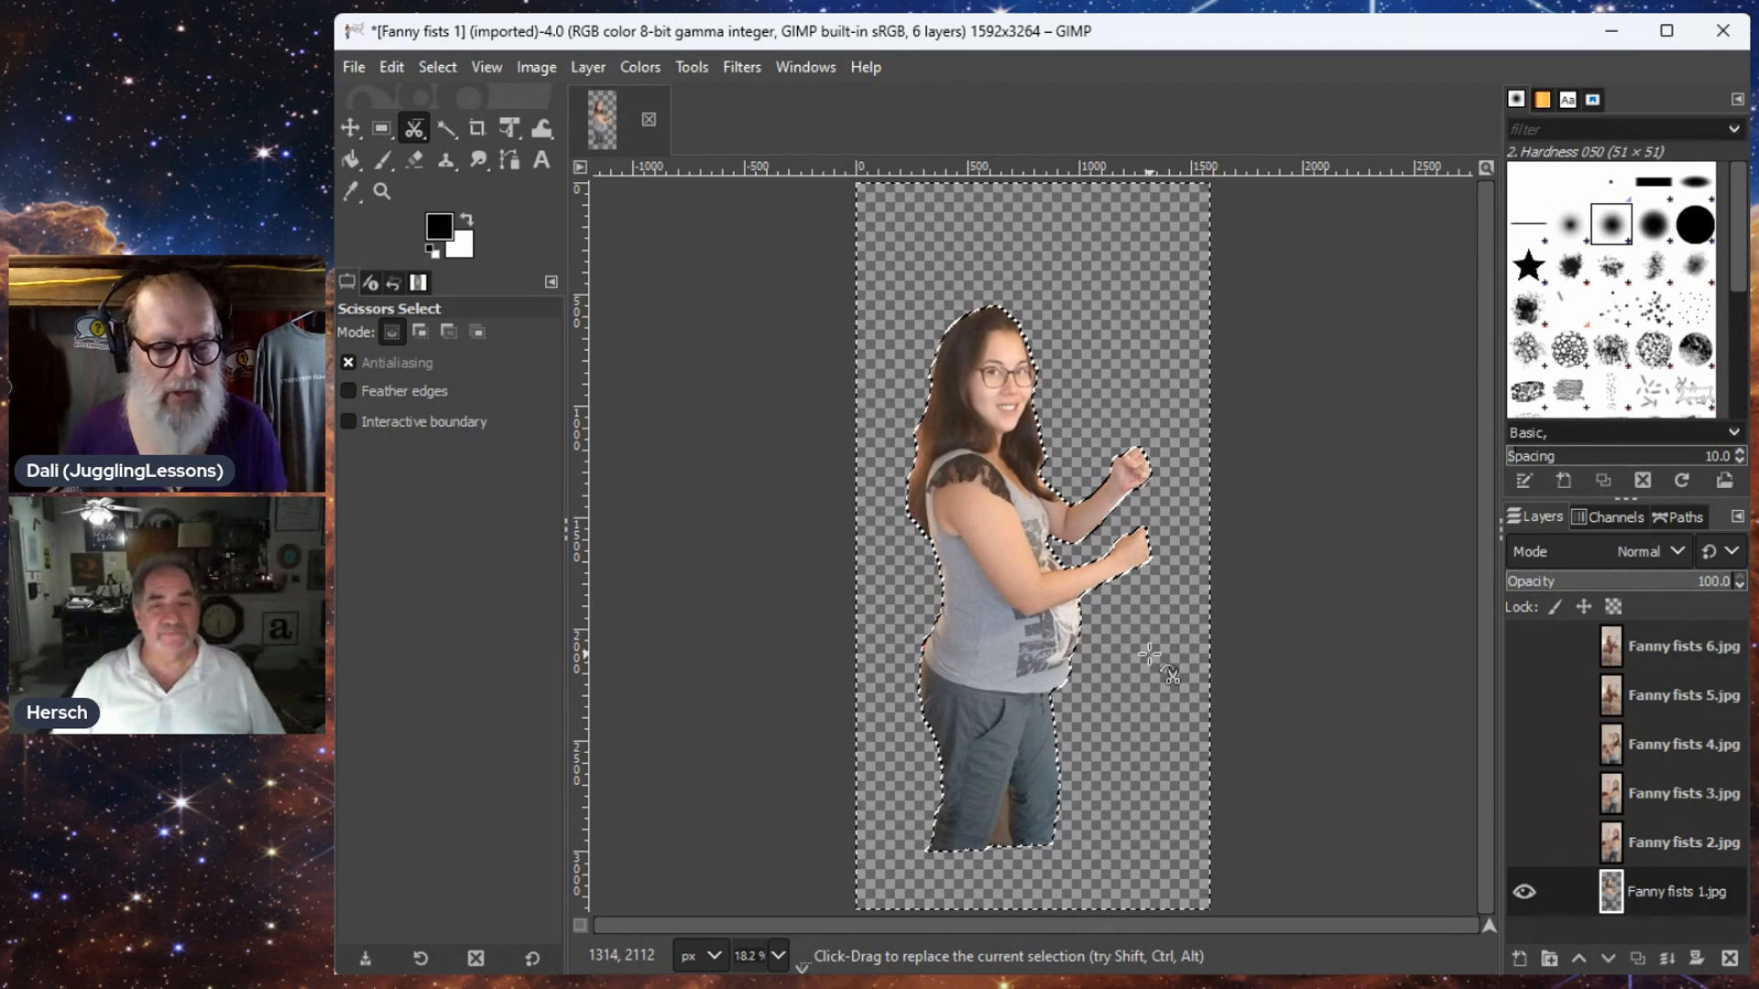
key(ctrl+shift+a)
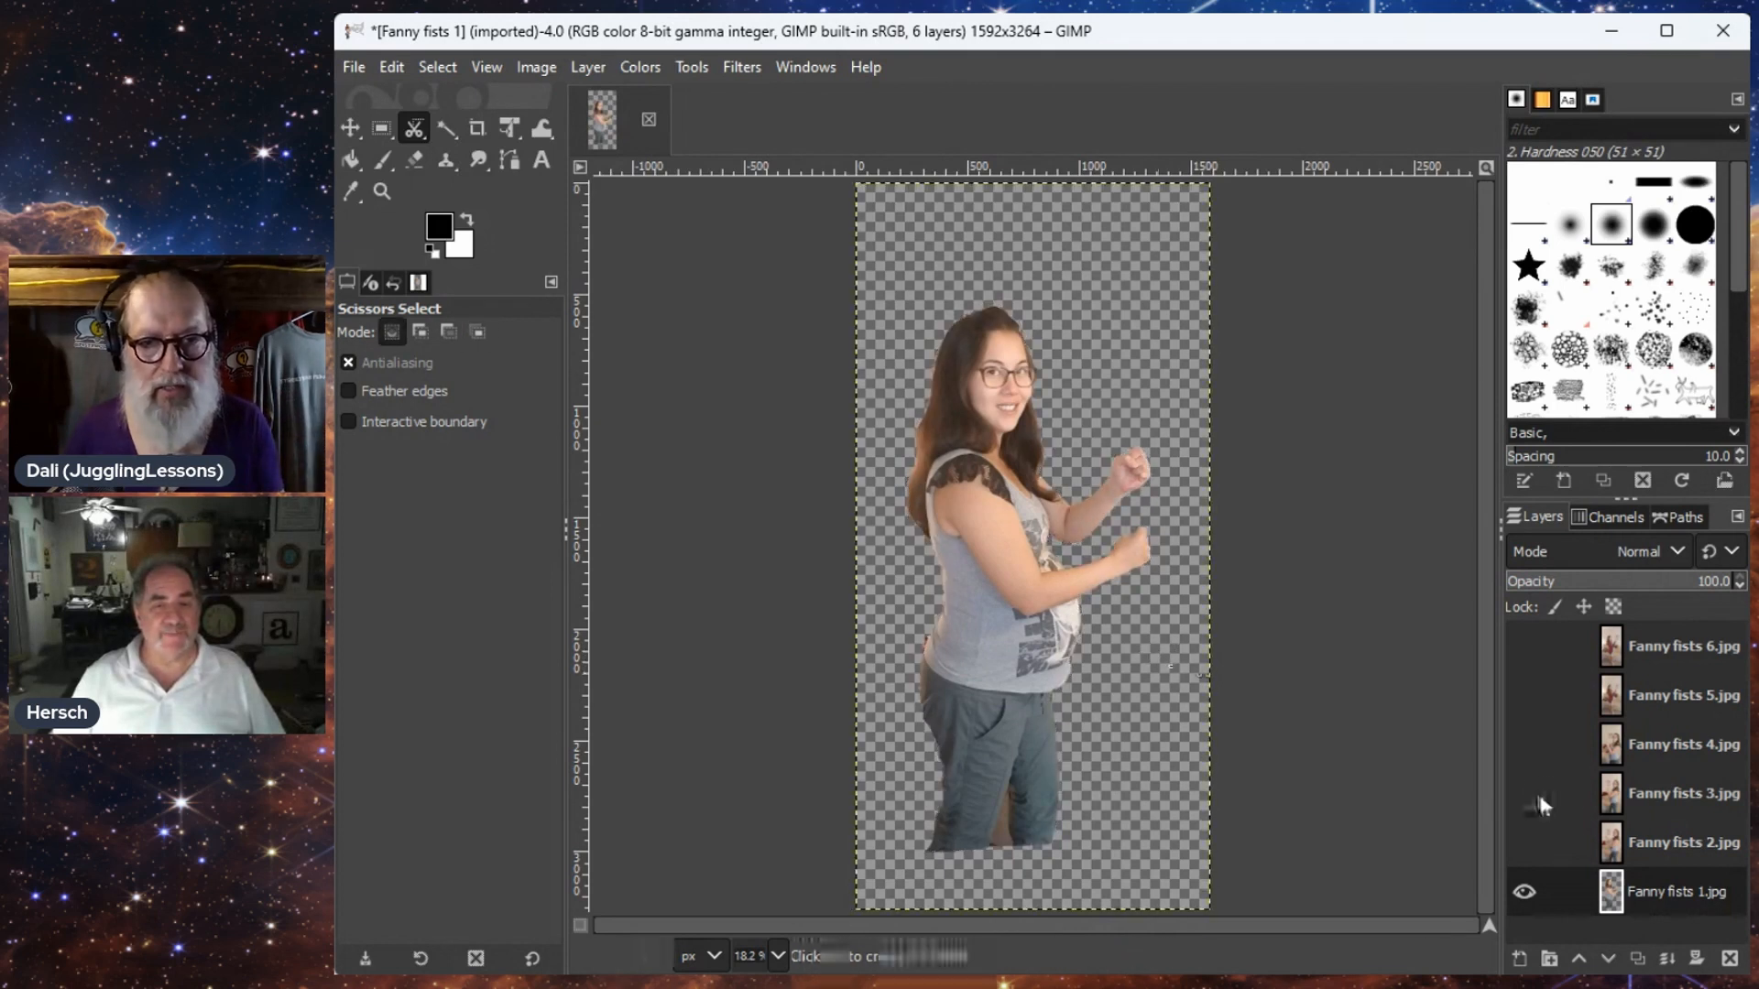
- Show the Fanny fists 2.jpg layer briefly to view the next photo, and hide it again
click(1522, 841)
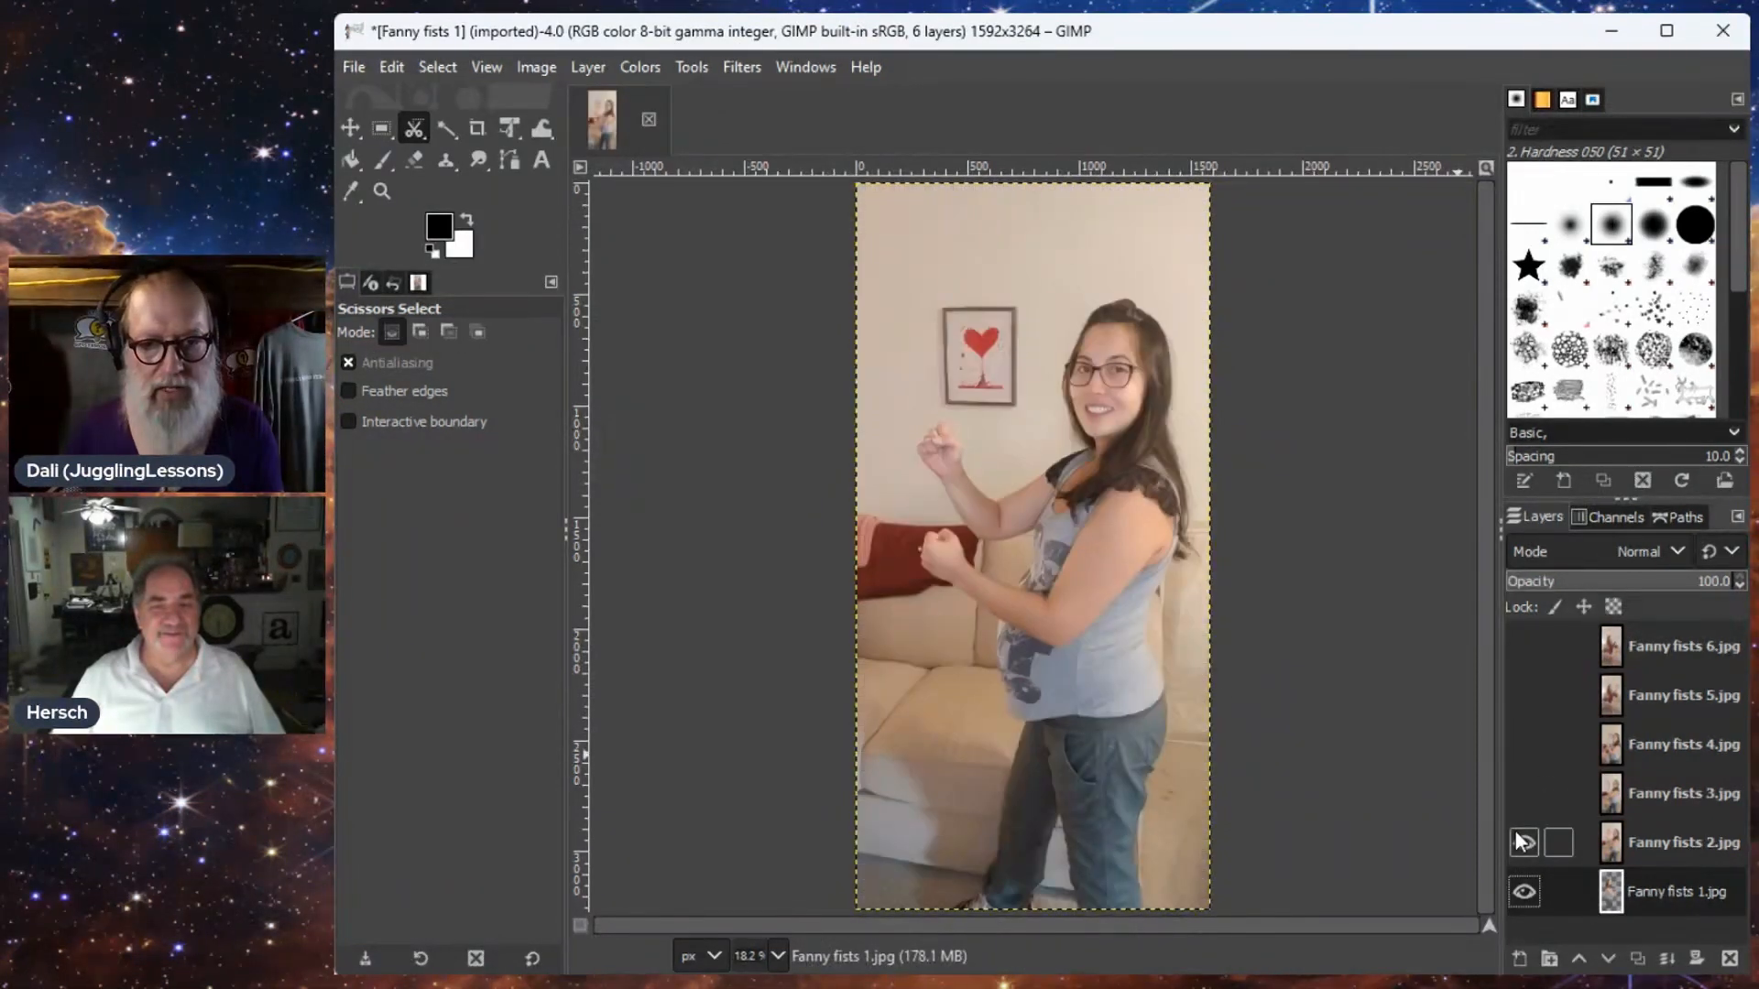
click(1520, 842)
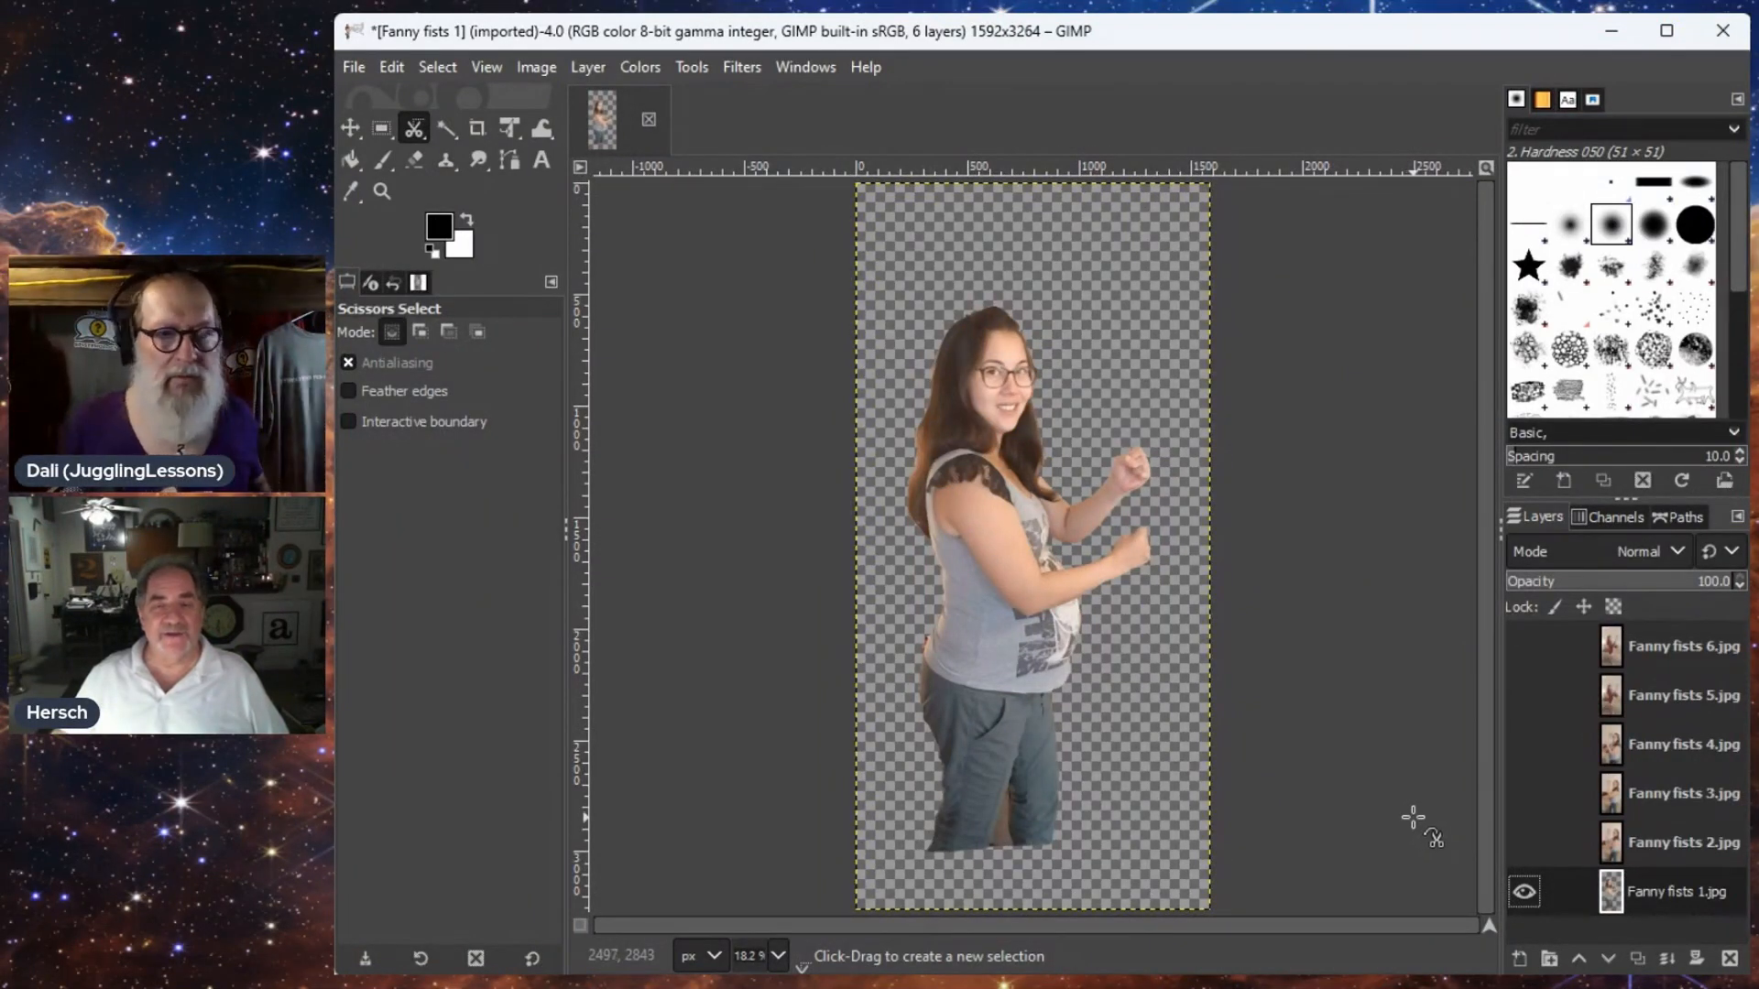
- Start saving the layered image with the cutout
click(353, 66)
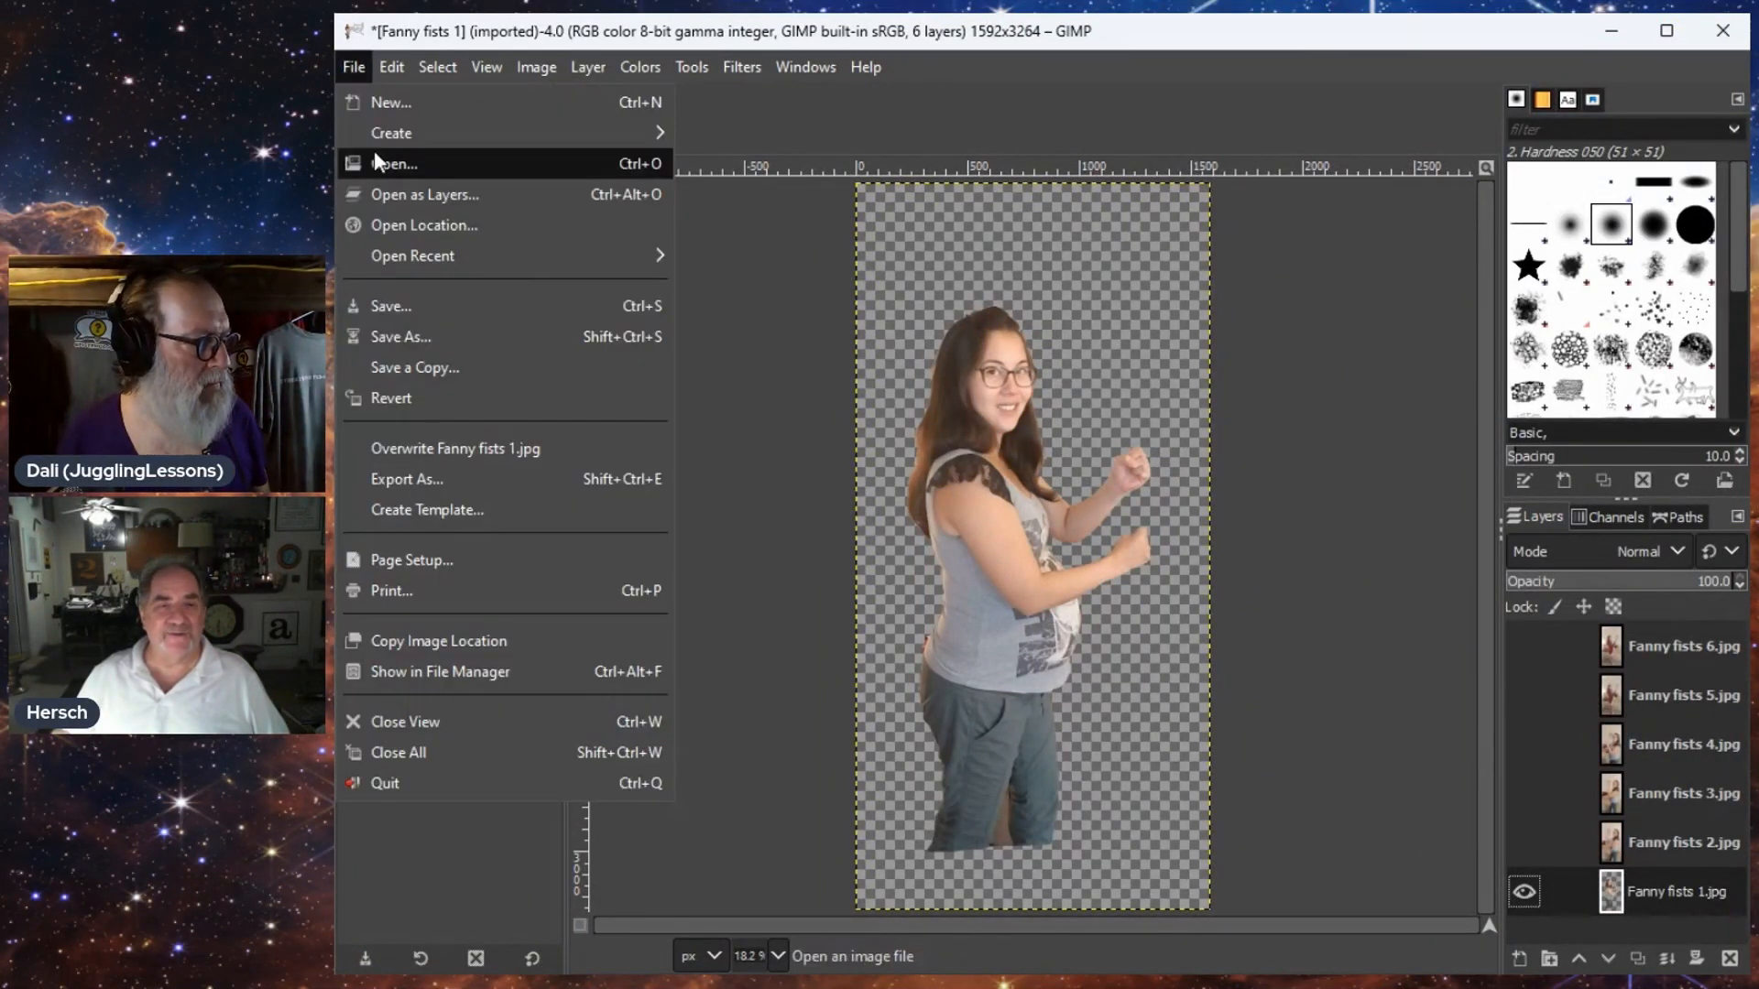
click(404, 305)
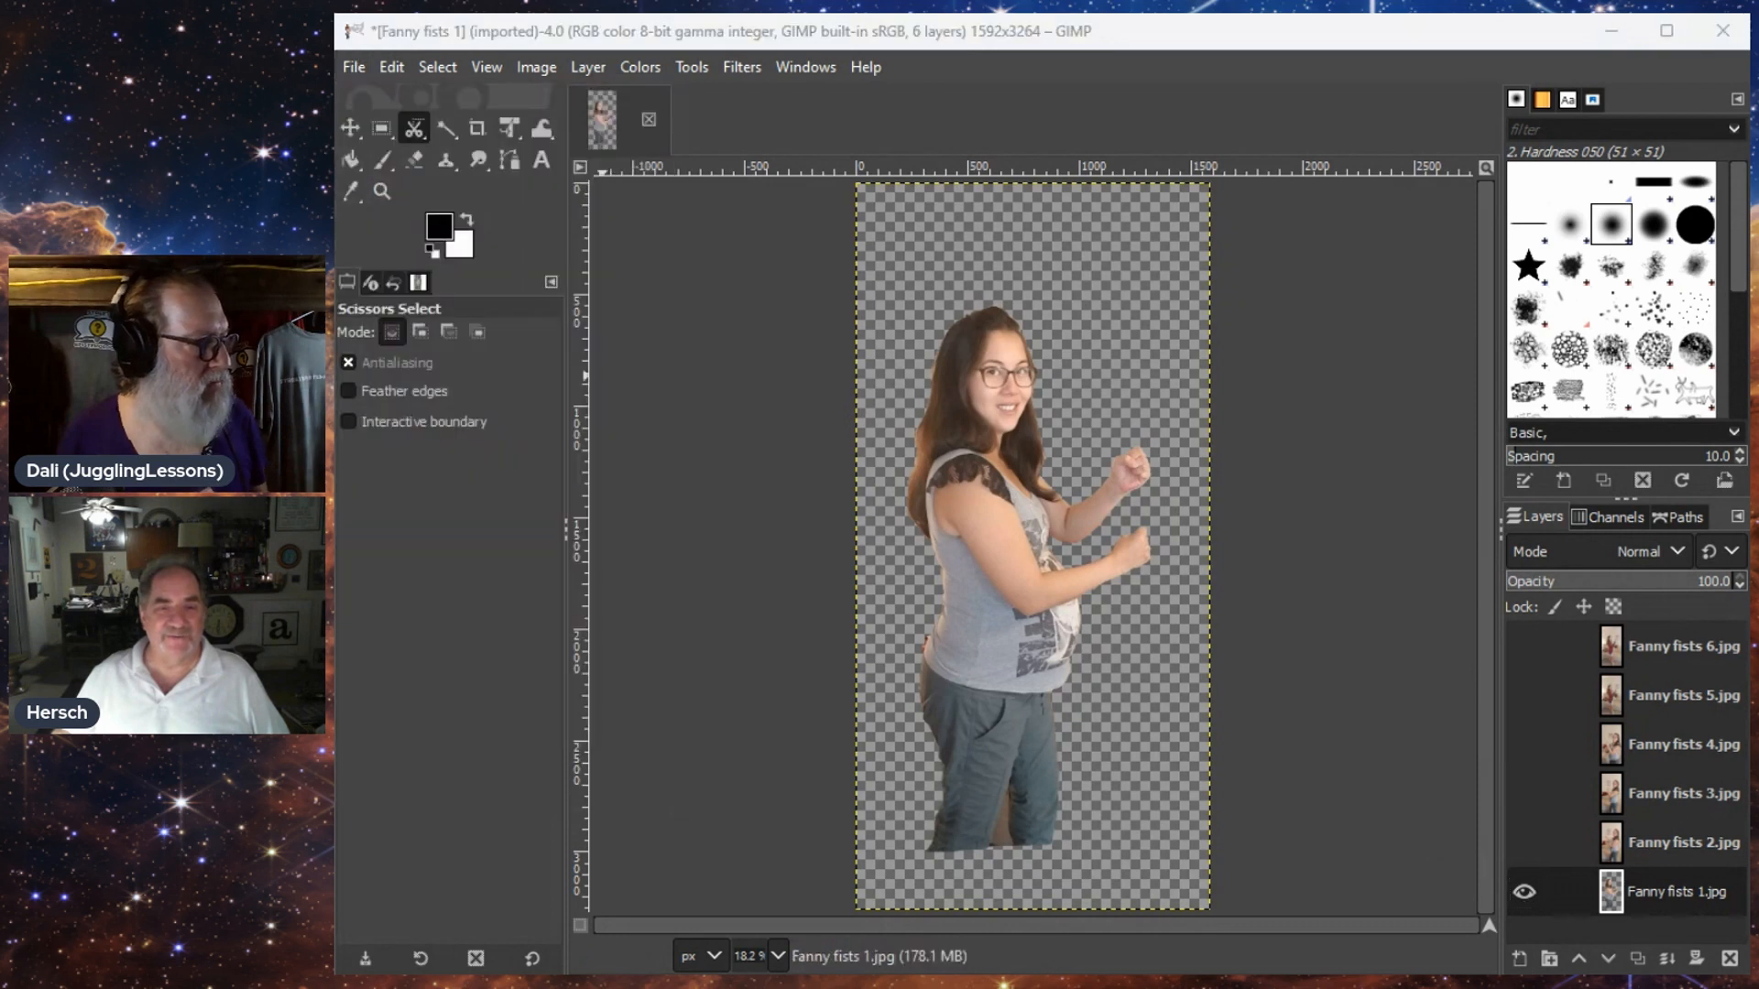